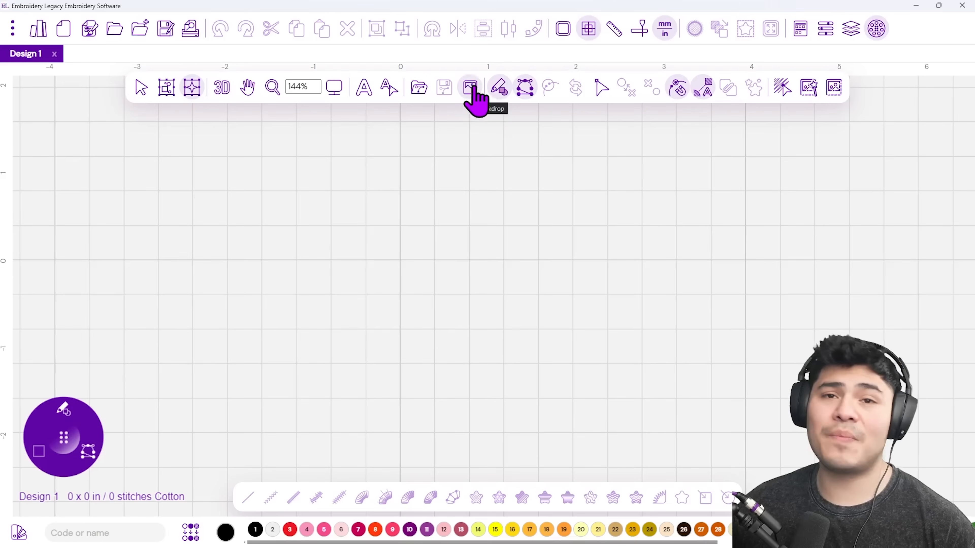
Load the Highland Cow picture through Load Backdrop as the canvas backdrop.
left_click(467, 98)
left_click(520, 116)
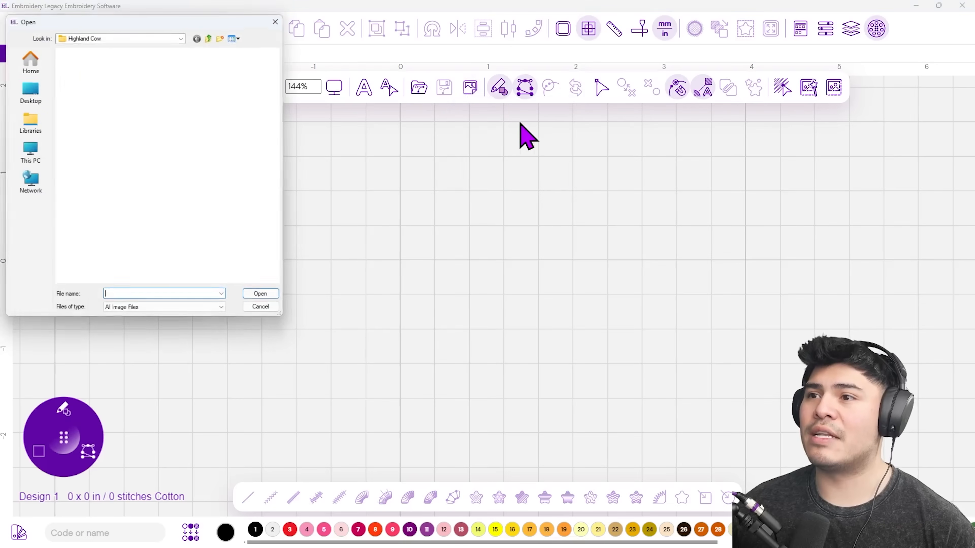
left_click(88, 97)
left_click_drag(162, 20, 212, 114)
left_click(319, 395)
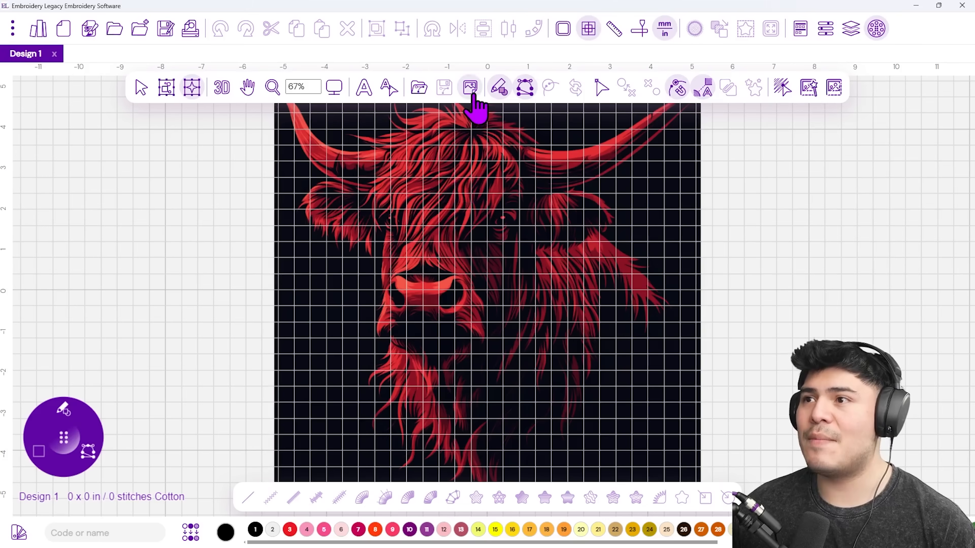
Show the backdrop's Properties, which list it at 10.43 by 10.18 in at 100% scale.
left_click(473, 96)
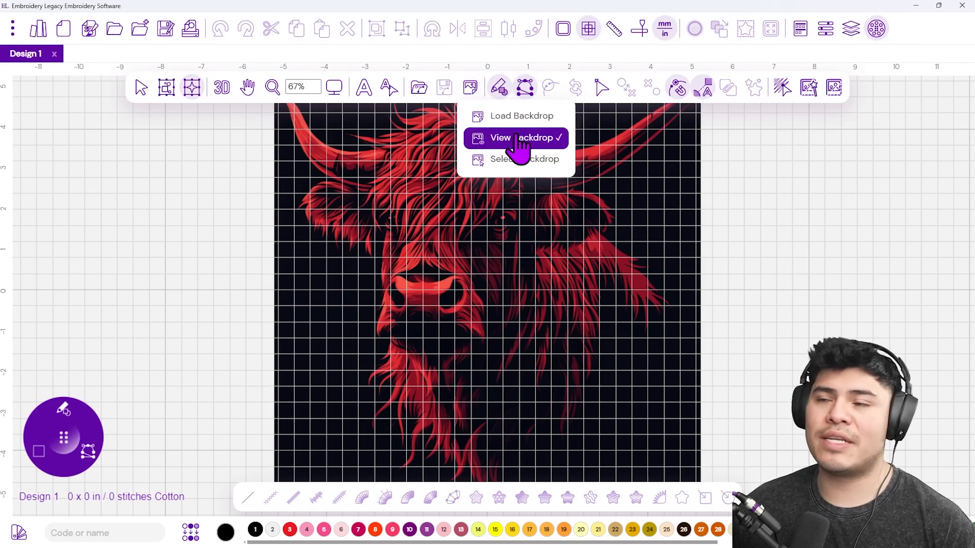
left_click(515, 165)
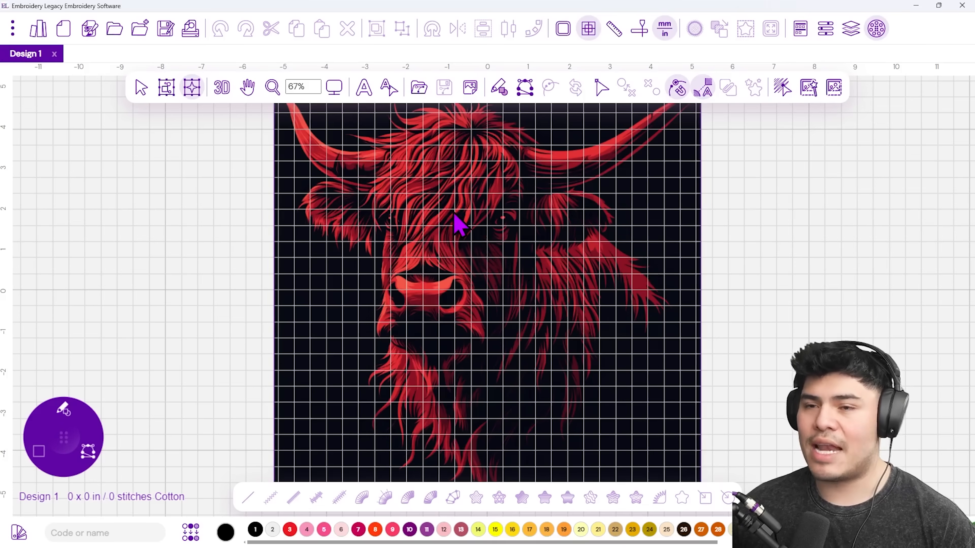
right_click(453, 224)
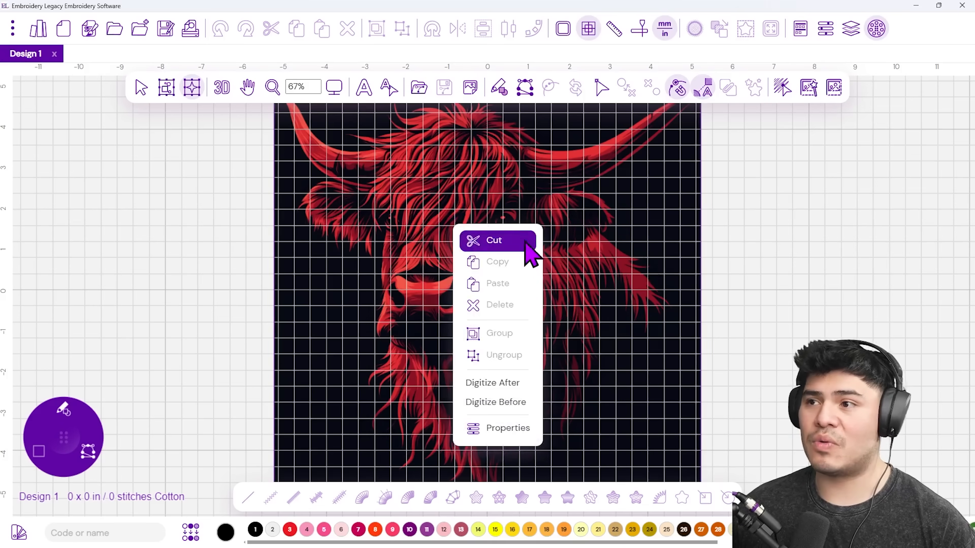
left_click(503, 429)
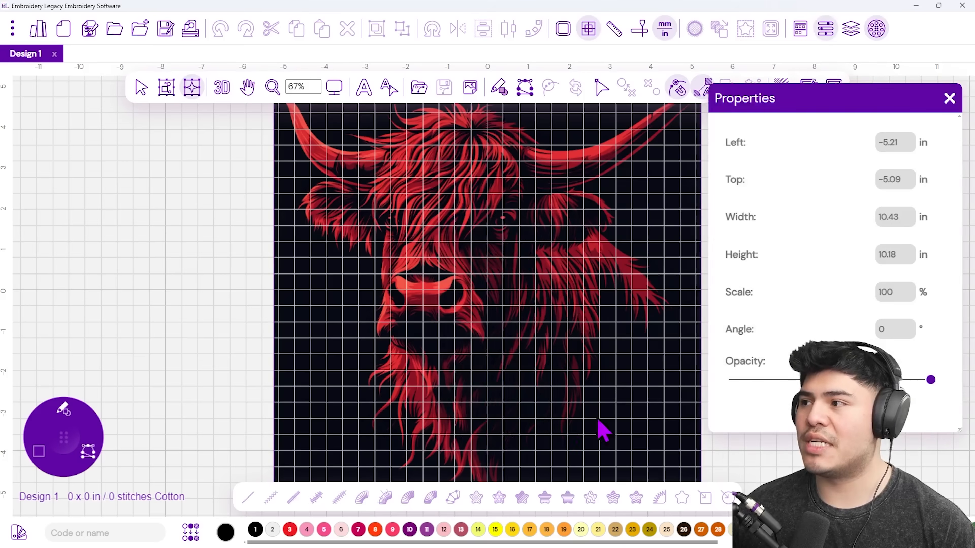
left_click_drag(820, 107, 562, 149)
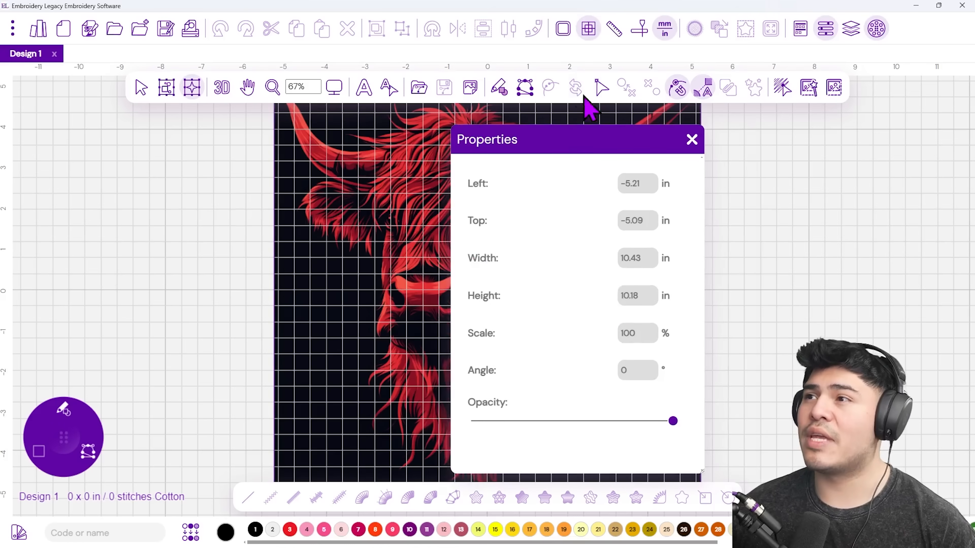
left_click(665, 36)
left_click(665, 37)
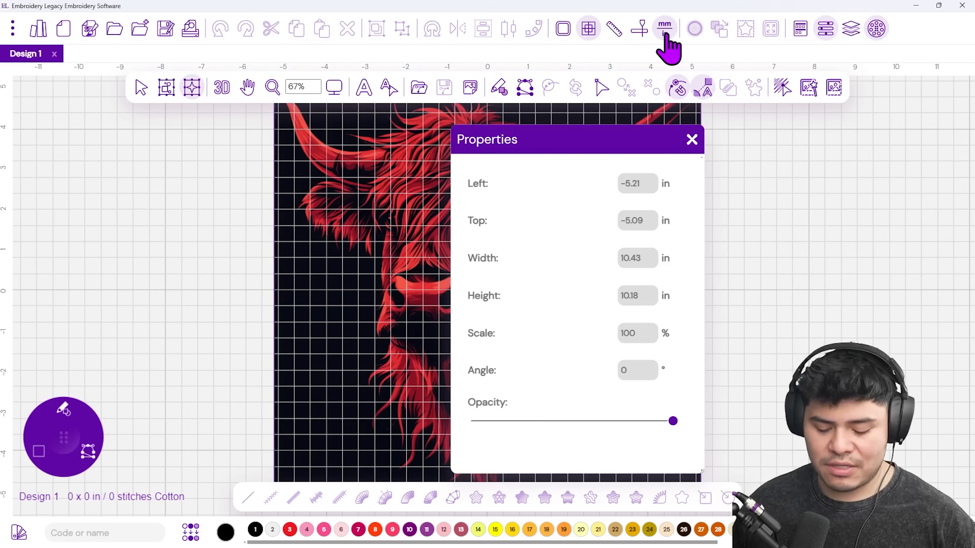
Set the backdrop width to 4 in, giving 3.9 in height, and close Properties.
left_click(665, 37)
left_click(665, 36)
left_click(664, 37)
left_click(665, 37)
double_click(633, 255)
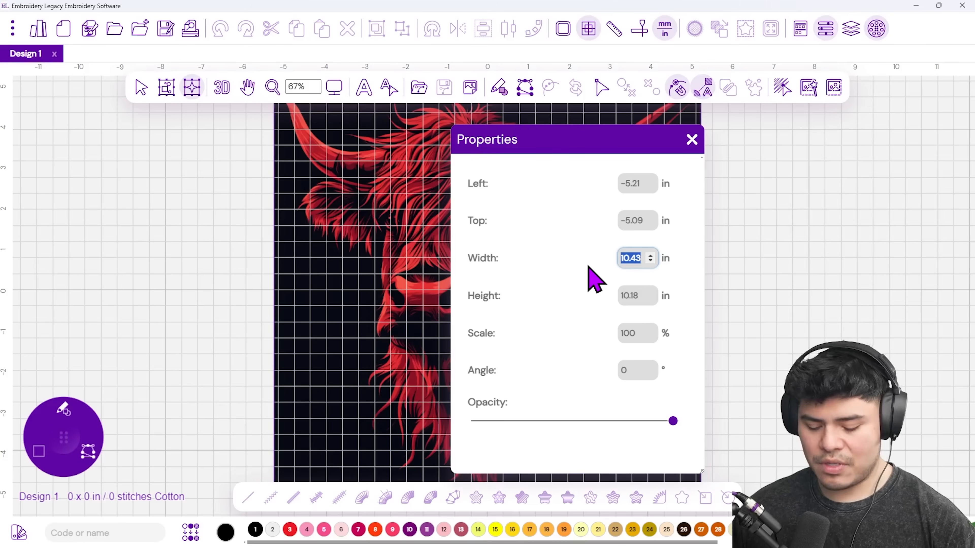
type("4")
key("Return")
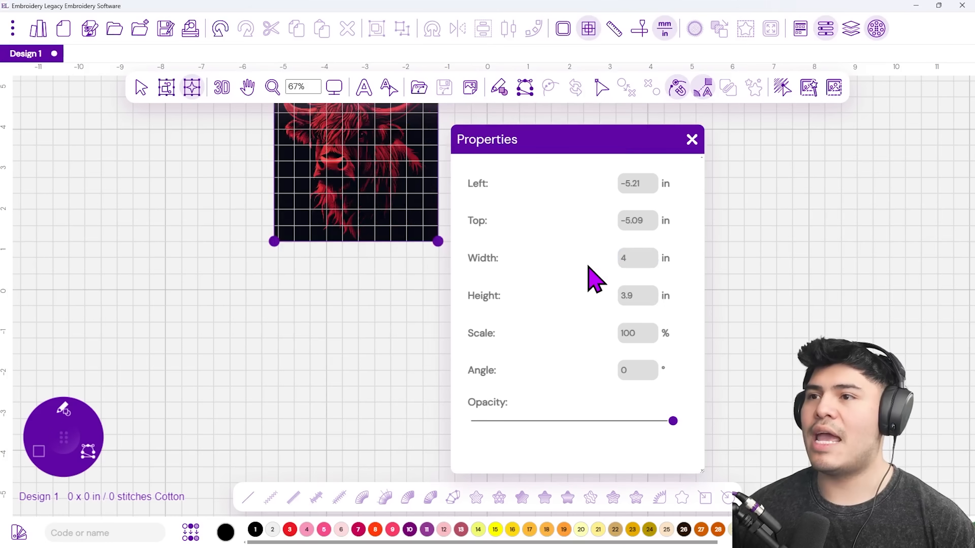
left_click(692, 139)
Pan and zoom the view to frame the resized cow backdrop.
left_click_drag(370, 170, 451, 294)
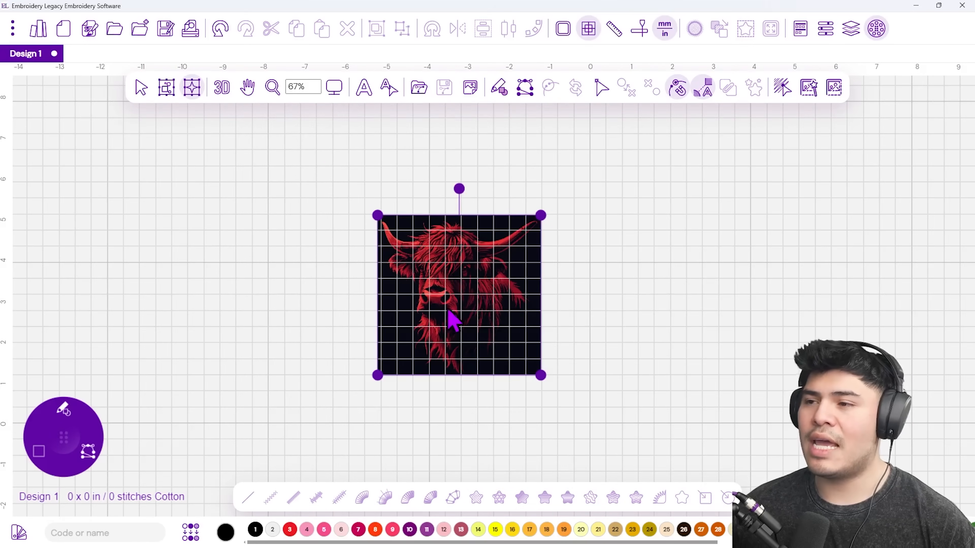
left_click_drag(459, 327, 464, 355)
scroll(460, 353, "up", 3)
scroll(462, 347, "down", 3)
scroll(461, 344, "up", 3)
scroll(459, 337, "down", 2)
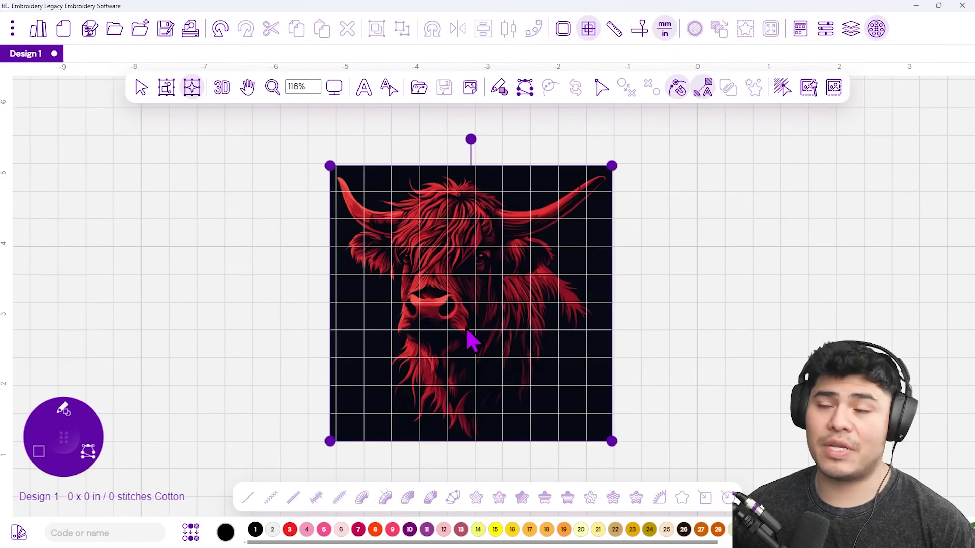
scroll(471, 340, "up", 1)
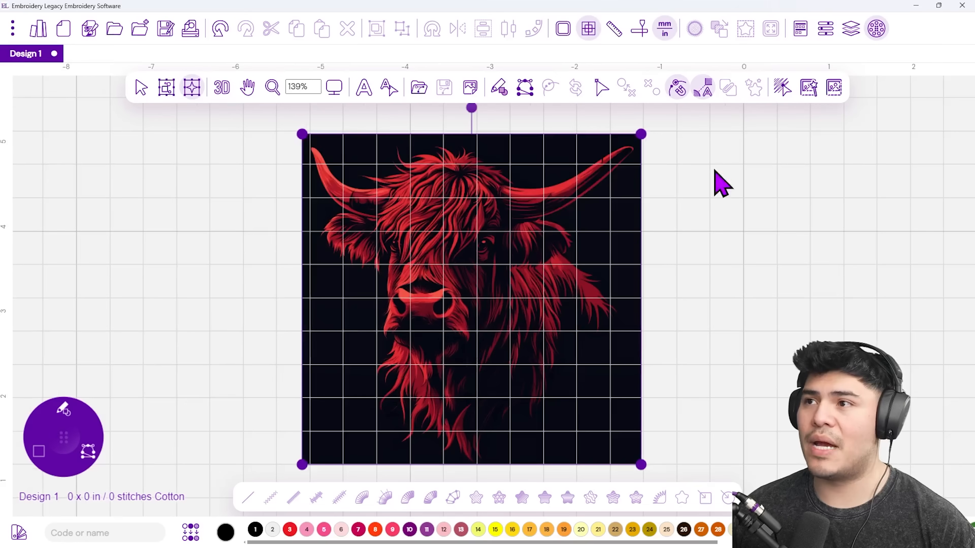
Turn off the grid and lower the backdrop's opacity in its Properties.
left_click(588, 30)
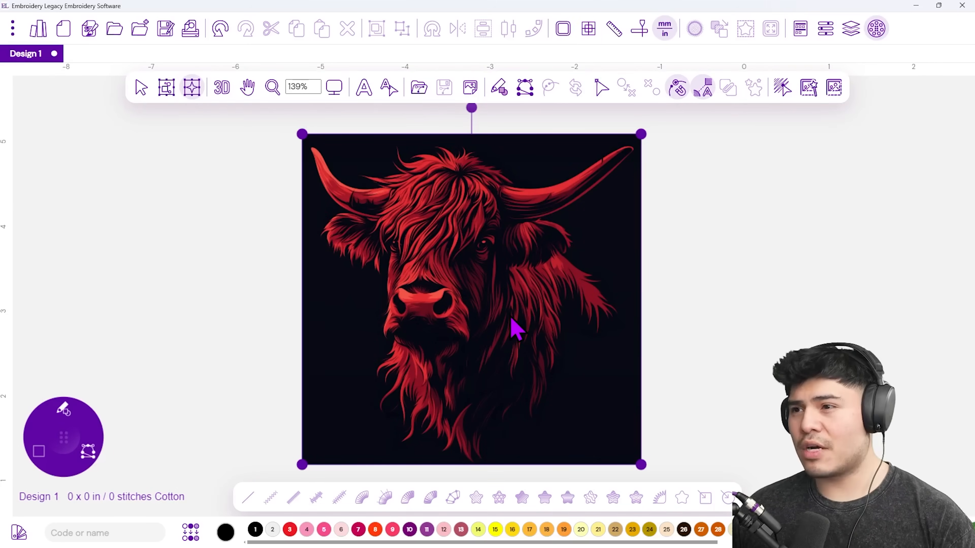
right_click(441, 269)
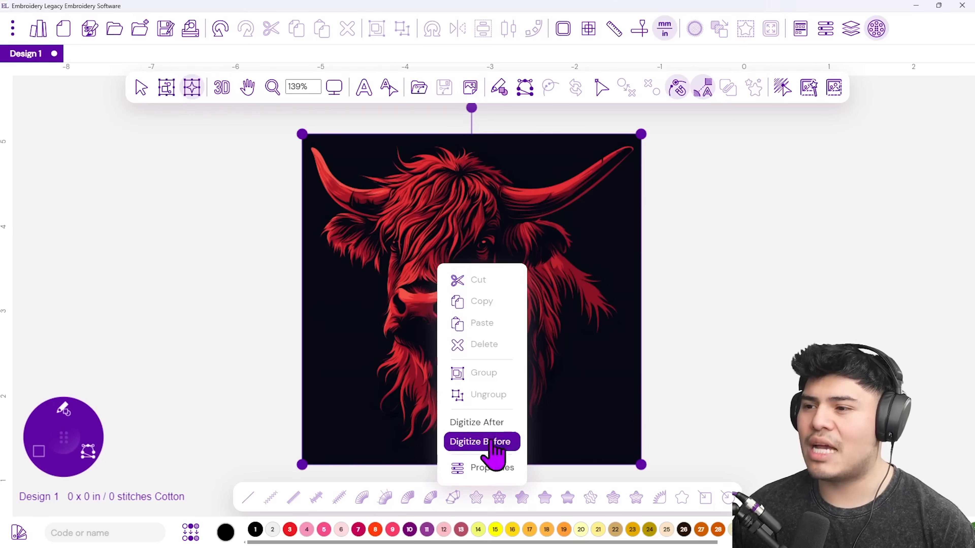
left_click(493, 469)
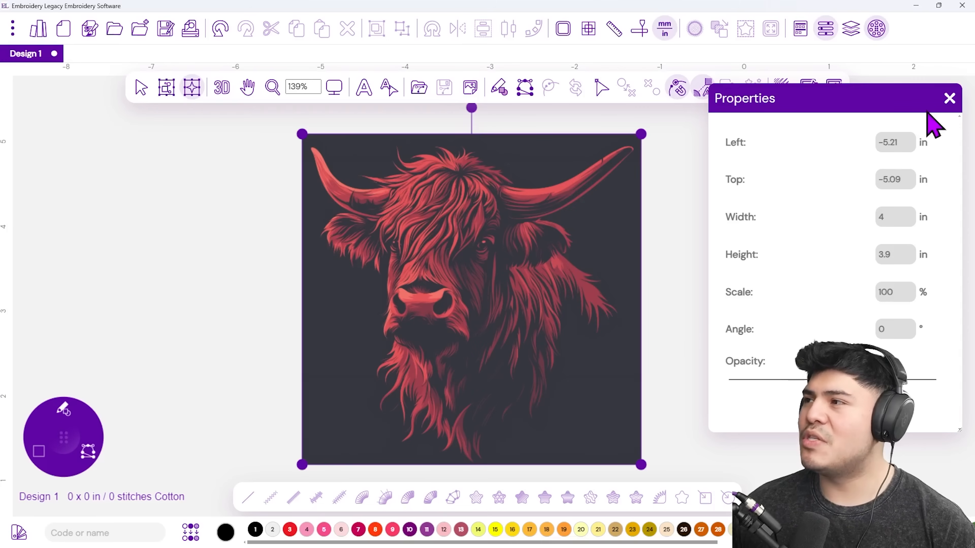
left_click(949, 98)
Deselect the backdrop and show the Brush stitch types on the tool wheel.
left_click(672, 265)
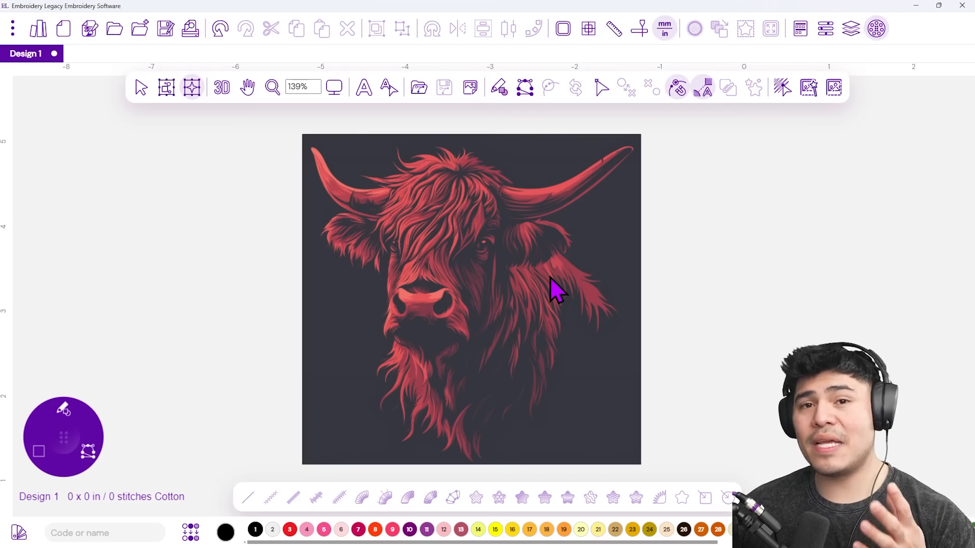
left_click_drag(63, 437, 217, 339)
left_click(222, 317)
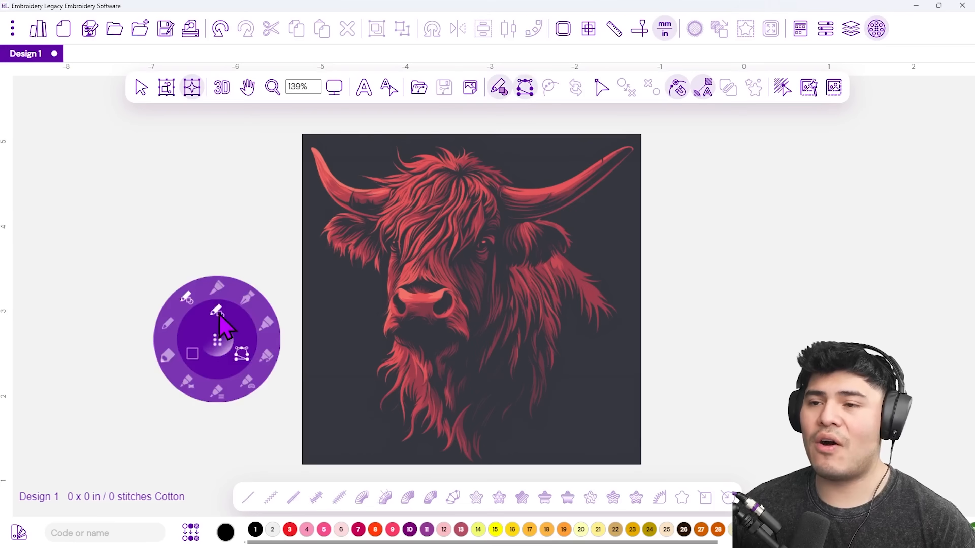
Choose Classic Satin with 1 mm density and select the Line tool.
left_click(188, 382)
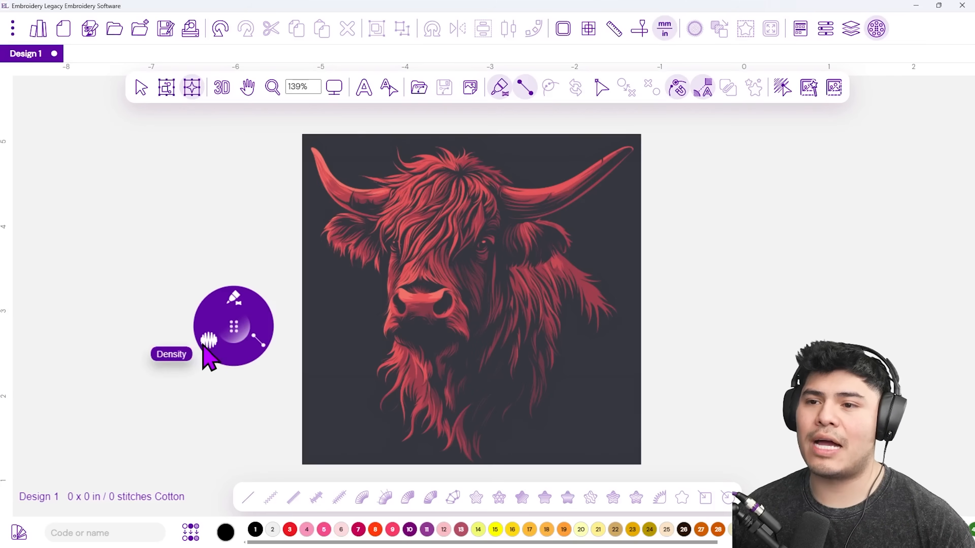
left_click(203, 345)
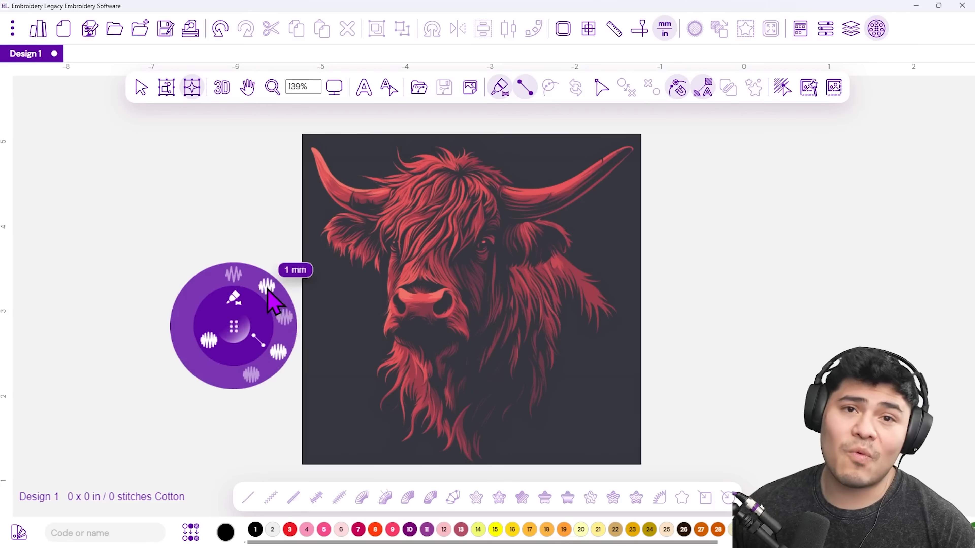
left_click(277, 350)
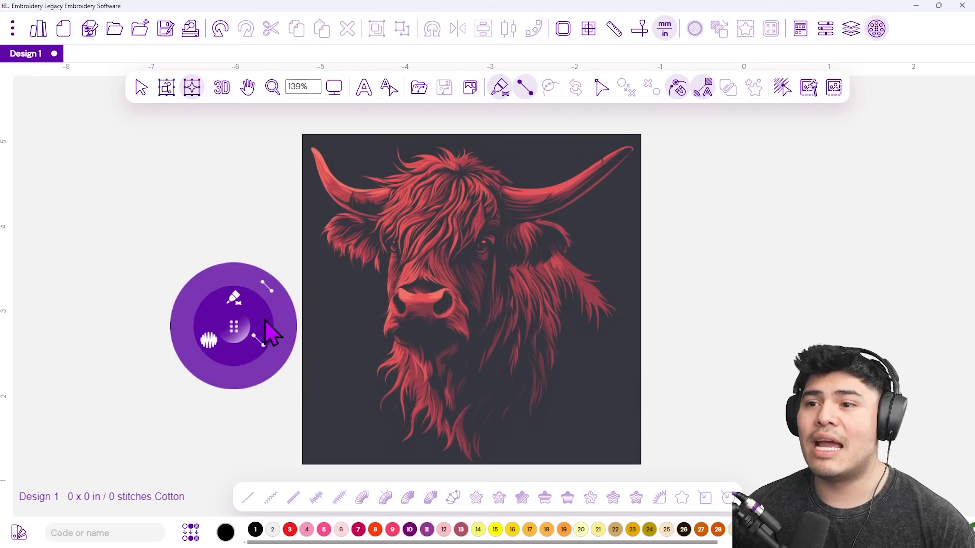
left_click(269, 290)
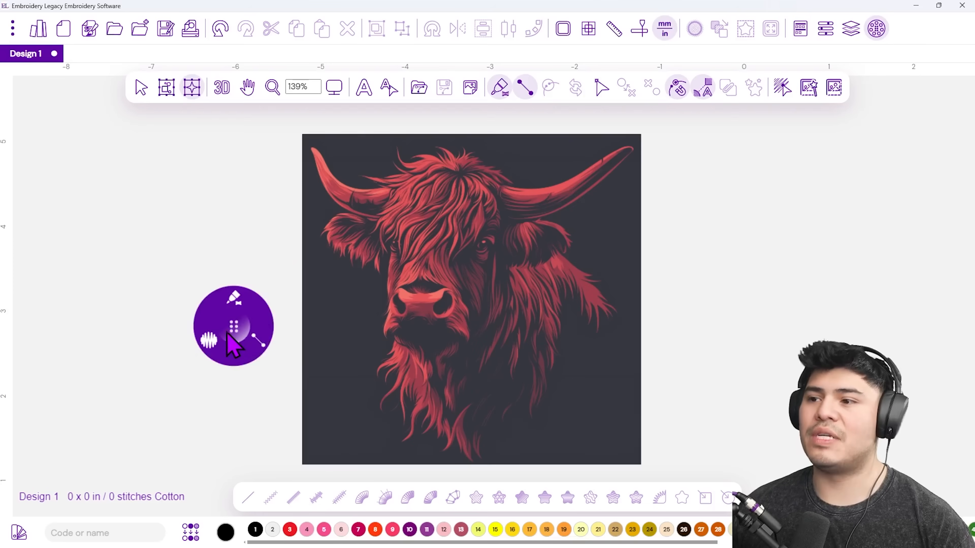
left_click(259, 341)
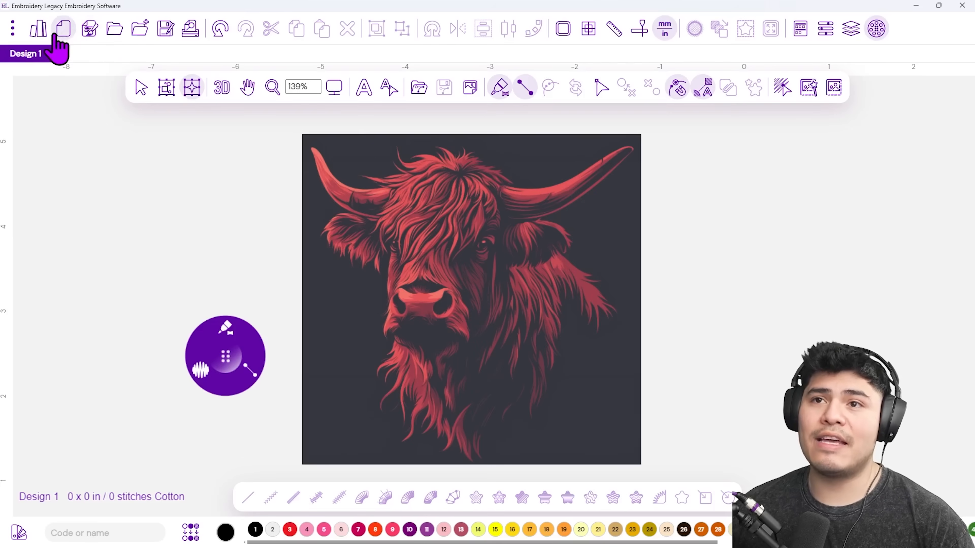
Switch the recipe from Cotton to No Recipe, applied to existing paths.
left_click(80, 34)
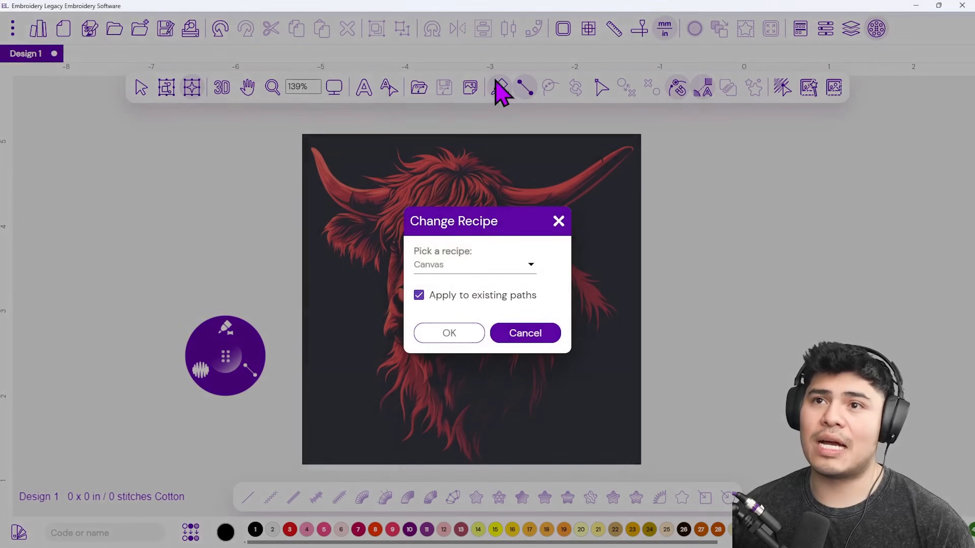
left_click_drag(476, 221, 425, 223)
left_click(441, 267)
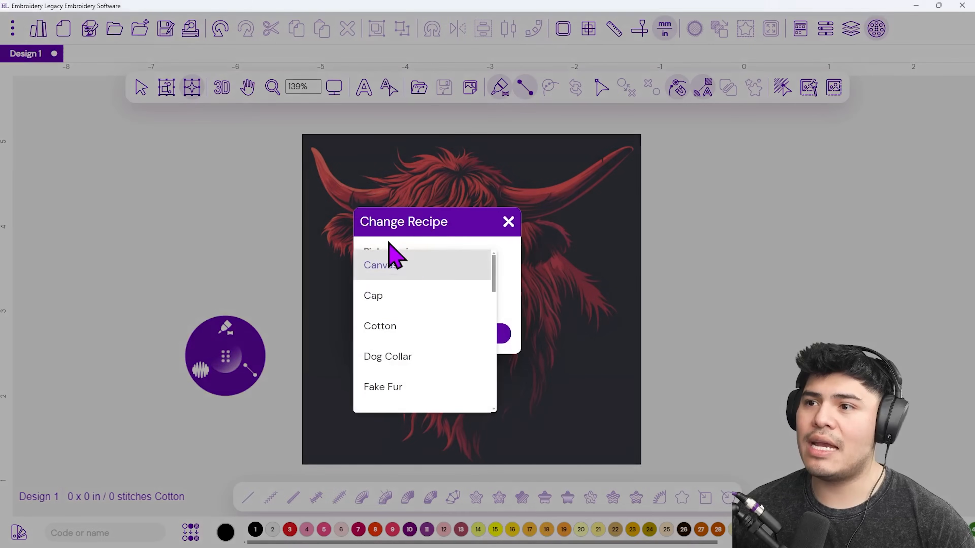
scroll(426, 334, "down", 4)
scroll(437, 336, "up", 4)
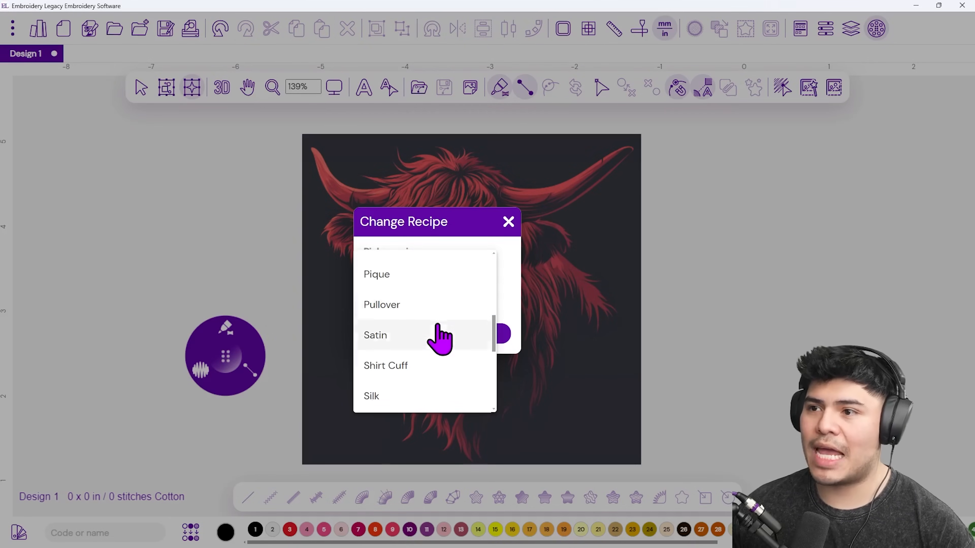
left_click(409, 346)
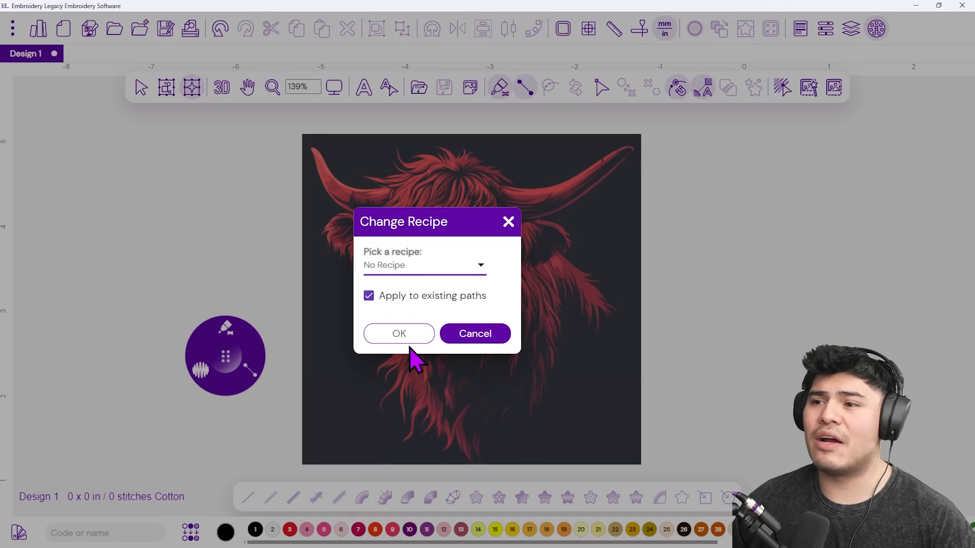
left_click(405, 337)
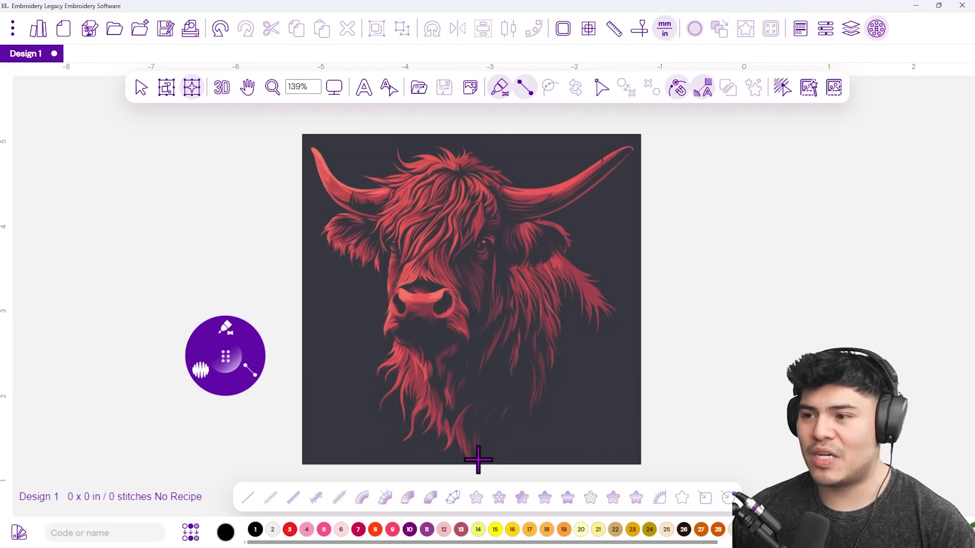
Digitize two trial satin strands following hair curls on the beard and brow.
scroll(468, 449, "up", 5)
left_click(478, 423)
left_click(485, 460)
left_click(466, 442)
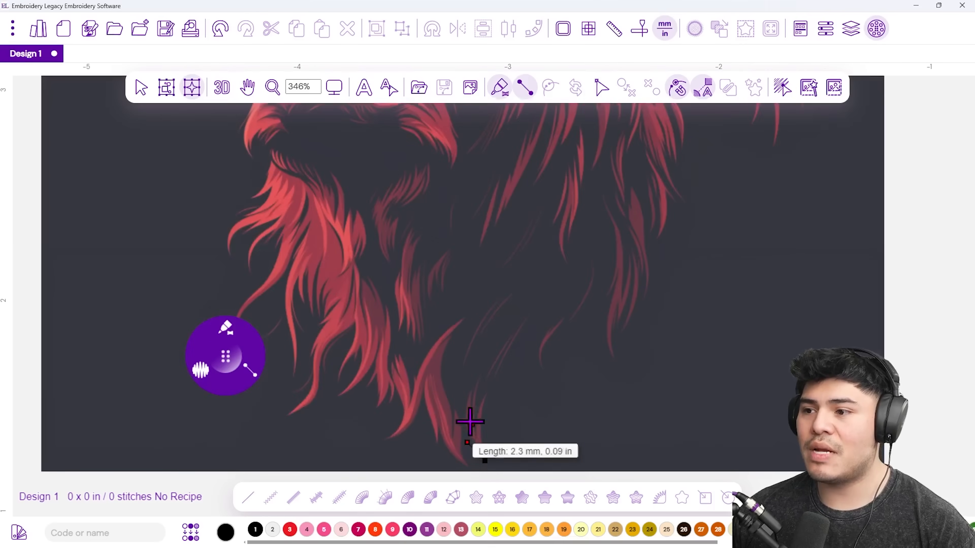
left_click(465, 413)
left_click(475, 369)
key("Return")
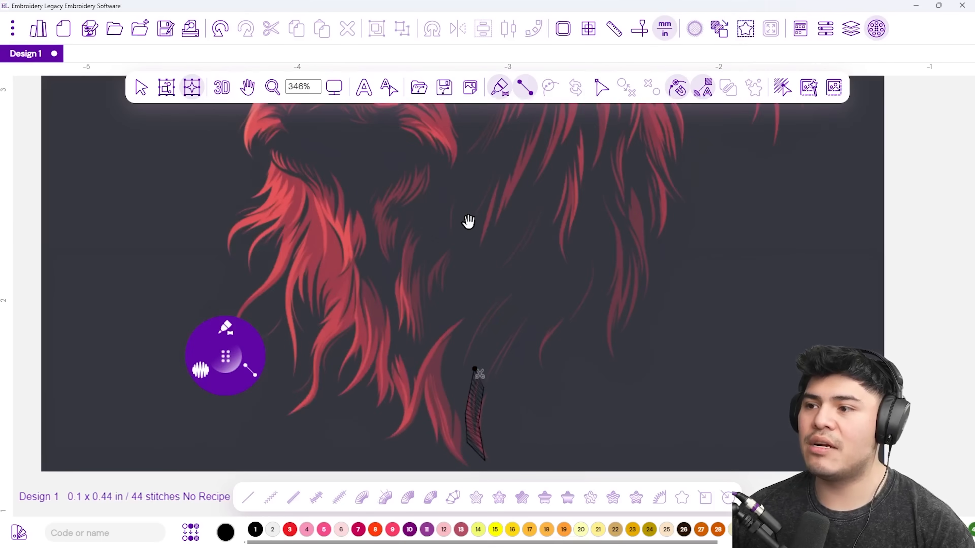
scroll(467, 222, "up", 5)
left_click(296, 304)
left_click(273, 262)
left_click(327, 197)
key("Return")
Digitize a five-point satin column along the right horn.
left_click(681, 191)
left_click(703, 171)
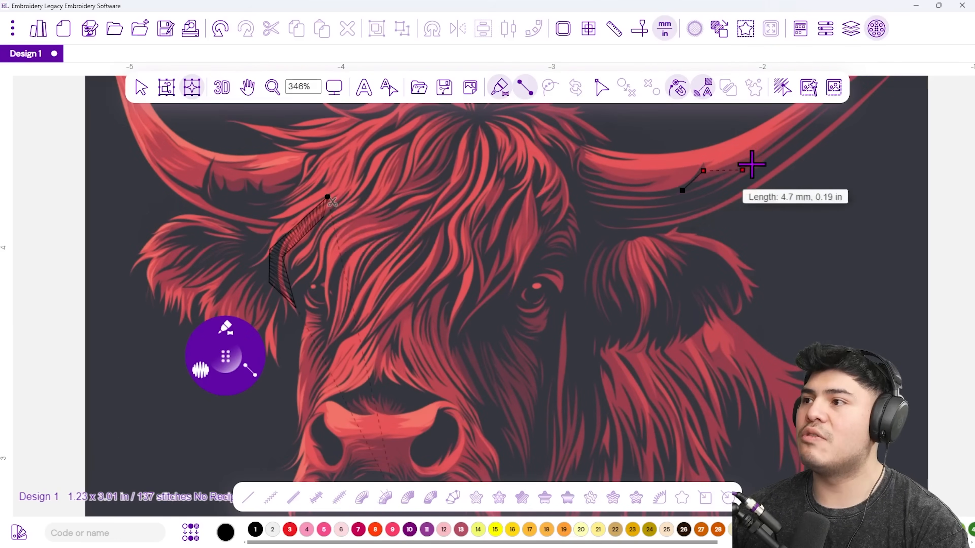
left_click(758, 166)
left_click(771, 132)
left_click(810, 109)
key("Return")
Preview the 201 stitches in 3D and look over the beard and horns.
scroll(746, 218, "down", 5)
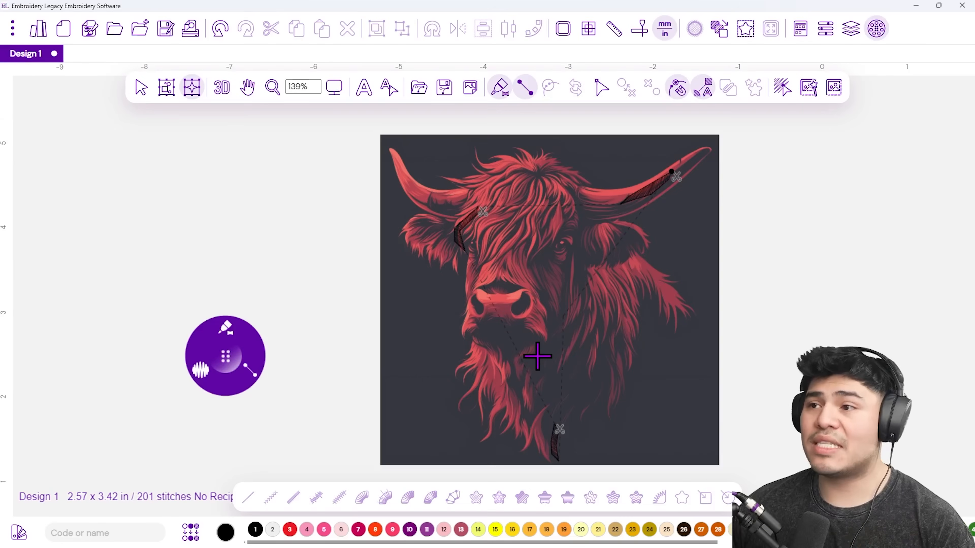
left_click(192, 88)
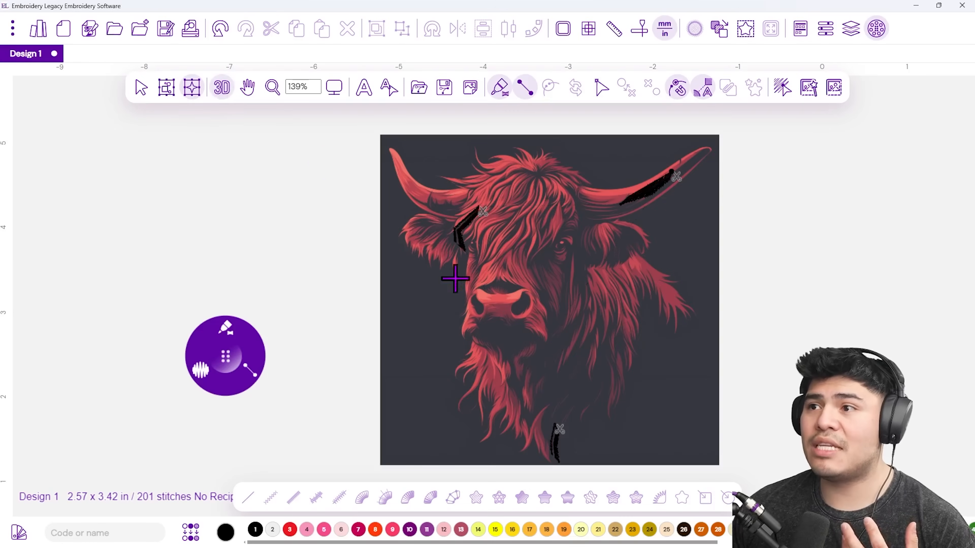
scroll(581, 430, "up", 5)
scroll(526, 448, "down", 2)
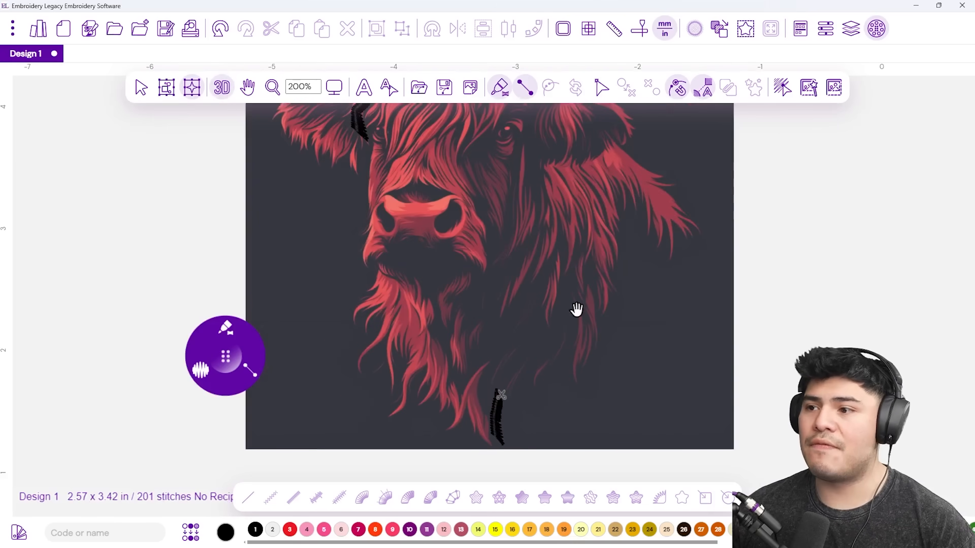
left_click_drag(581, 313, 502, 375)
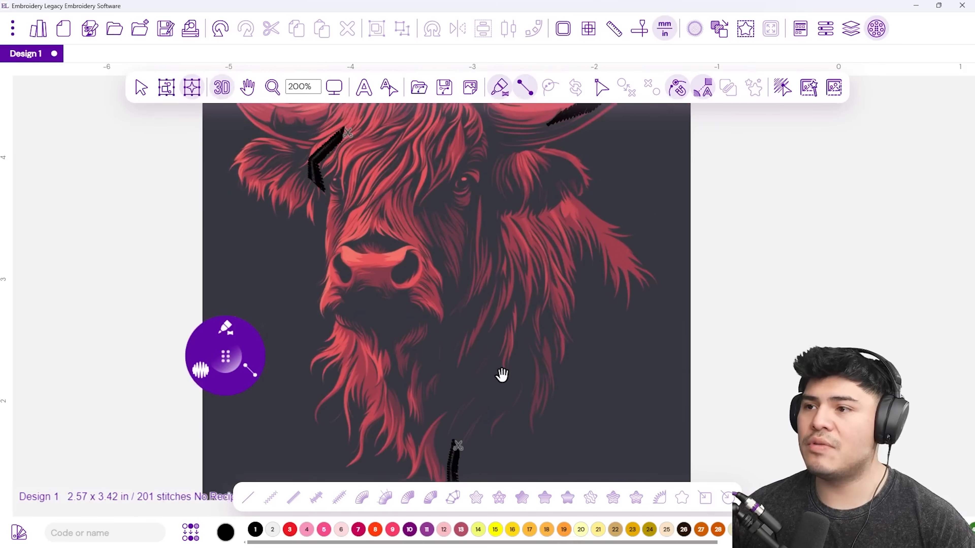
left_click(12, 26)
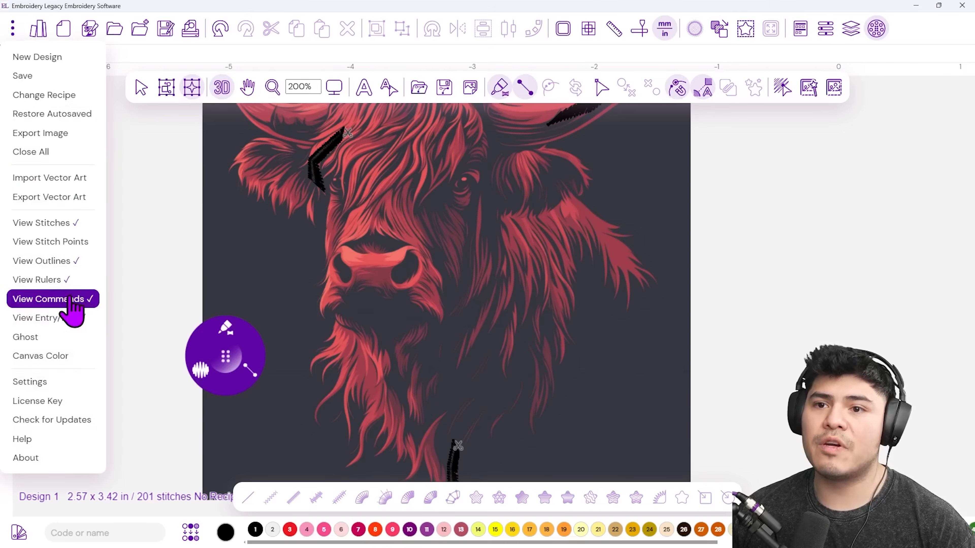
left_click(382, 286)
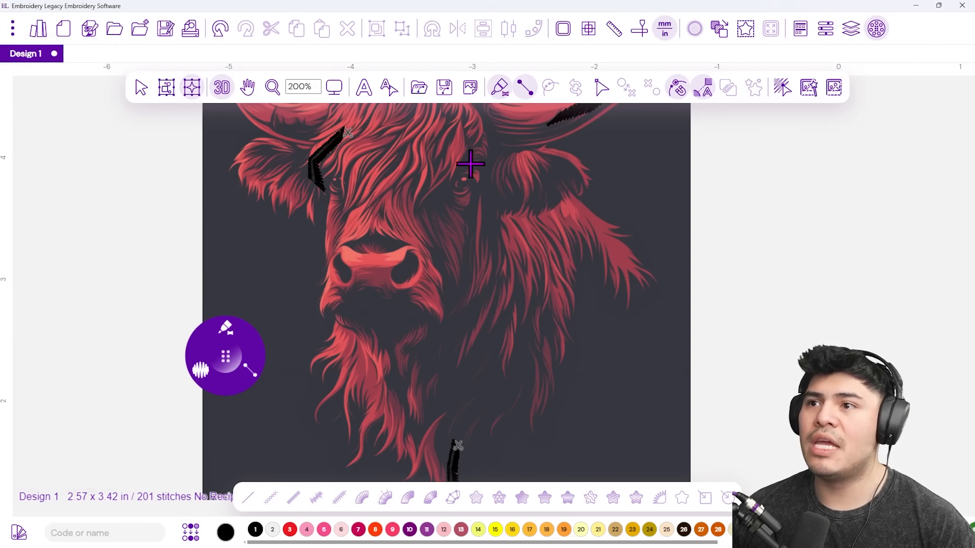
left_click_drag(463, 170, 382, 279)
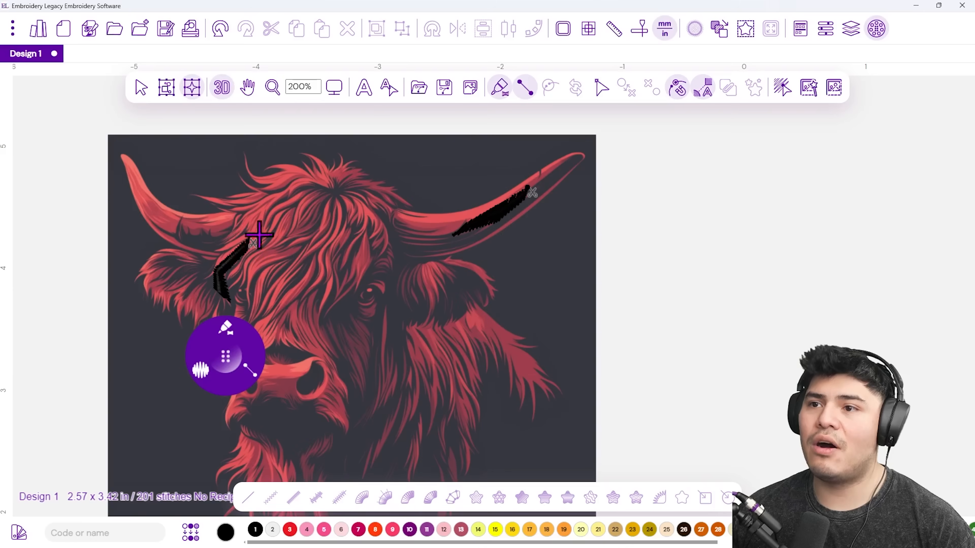
scroll(348, 326, "down", 4)
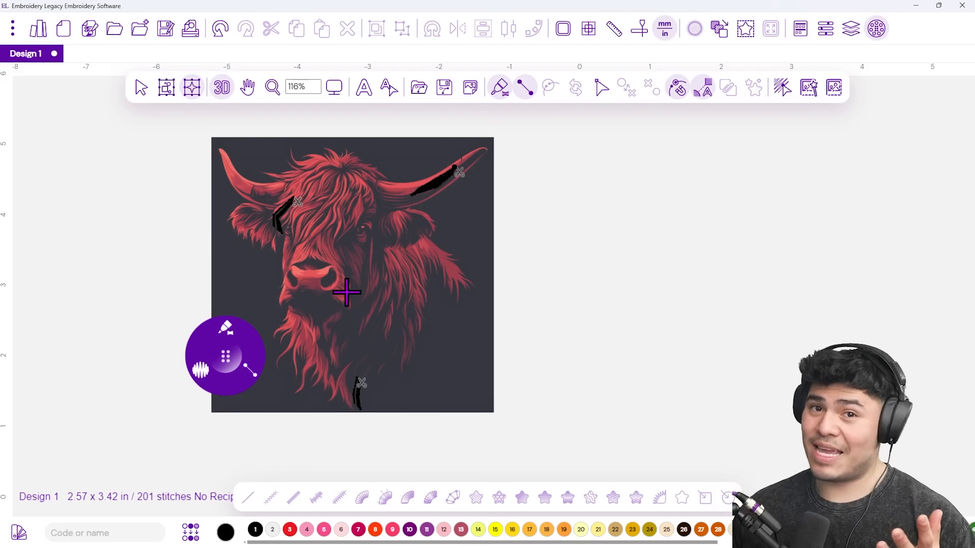
Select and delete all three trial satin strands, leaving 0 stitches.
left_click(141, 88)
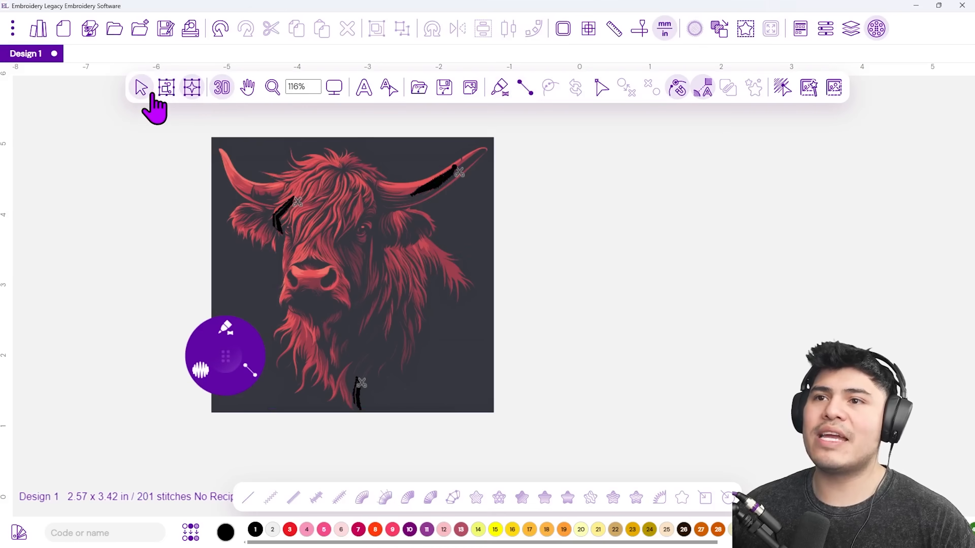
left_click(166, 88)
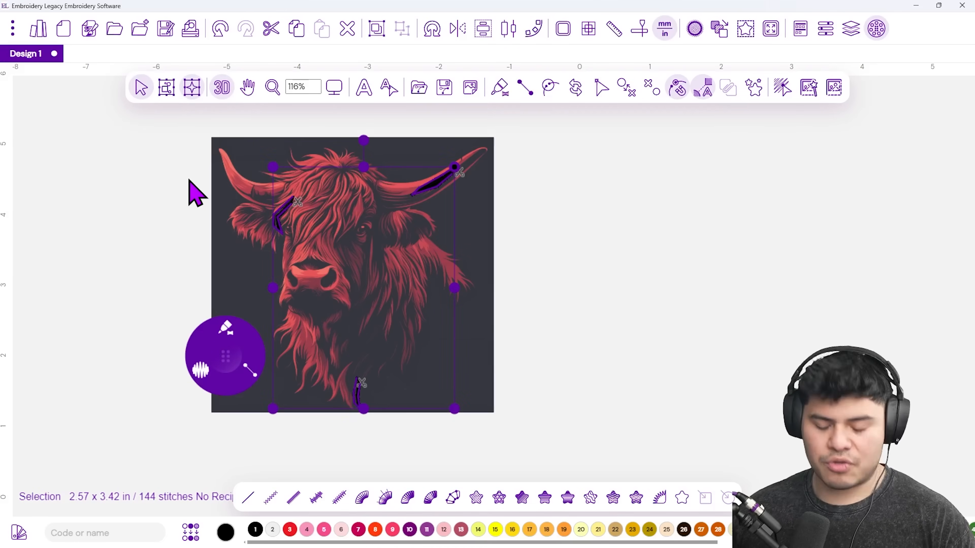
key("Delete")
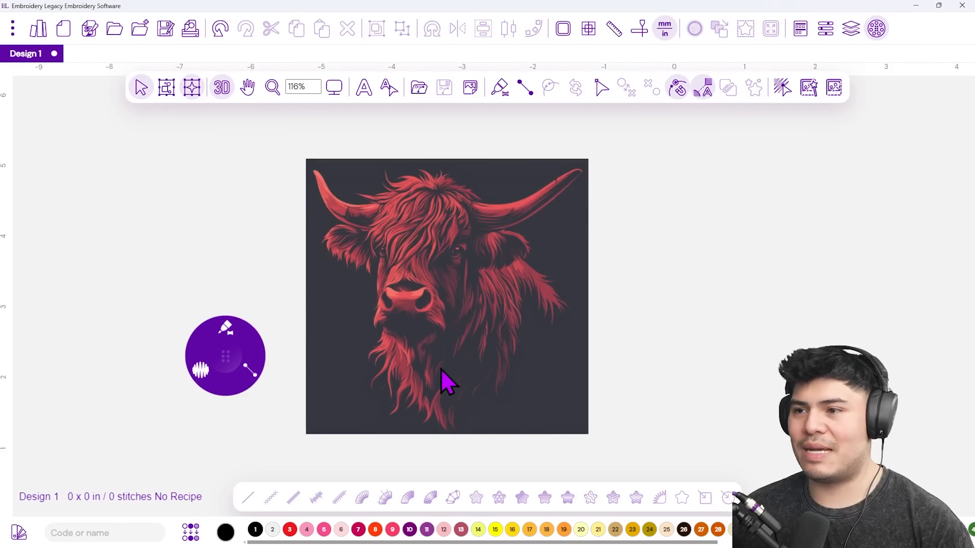
left_click(249, 384)
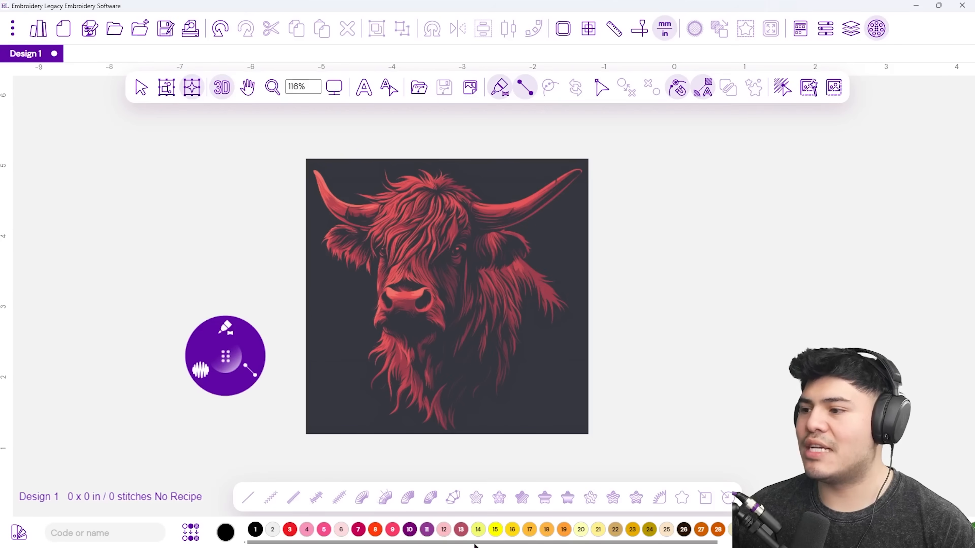
Pick light grey thread colour 2 from the palette.
left_click_drag(475, 545, 663, 543)
left_click_drag(499, 544, 292, 545)
left_click(272, 529)
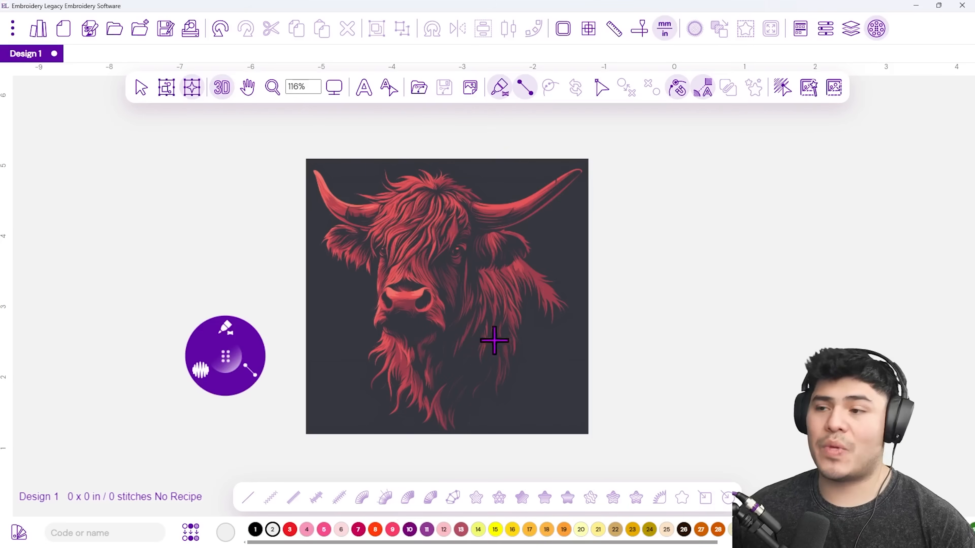
Zoom to 598% on the beard and place the first two points of a hair strand.
scroll(466, 435, "up", 5)
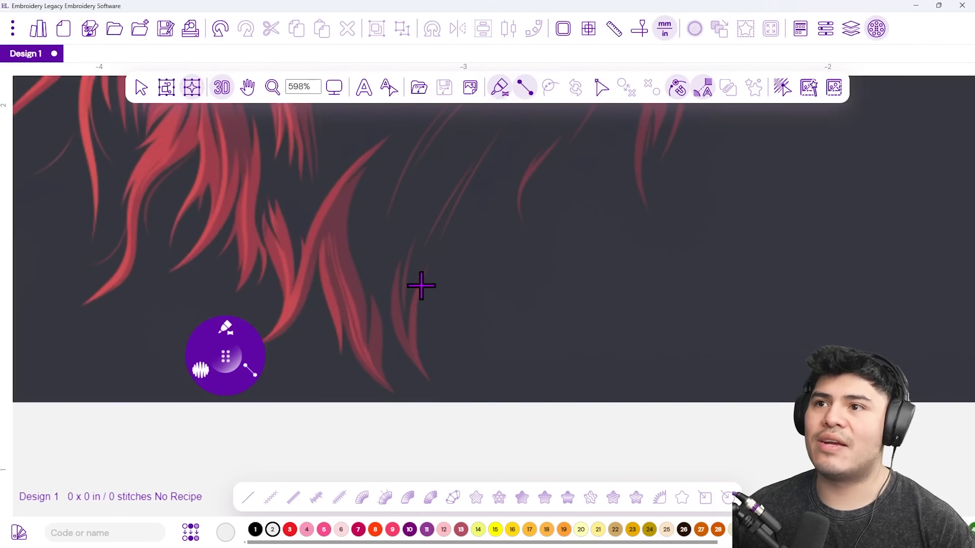
scroll(421, 285, "up", 2)
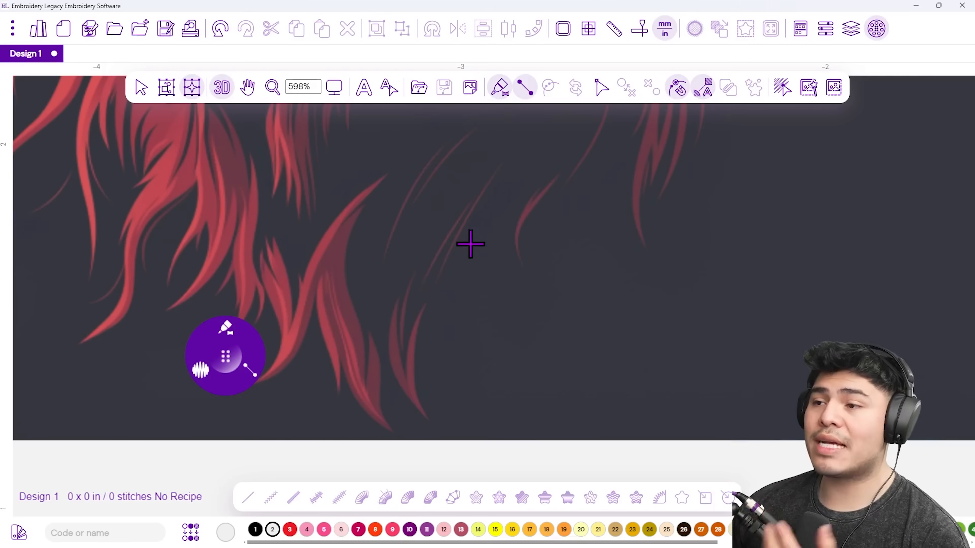
left_click(447, 211)
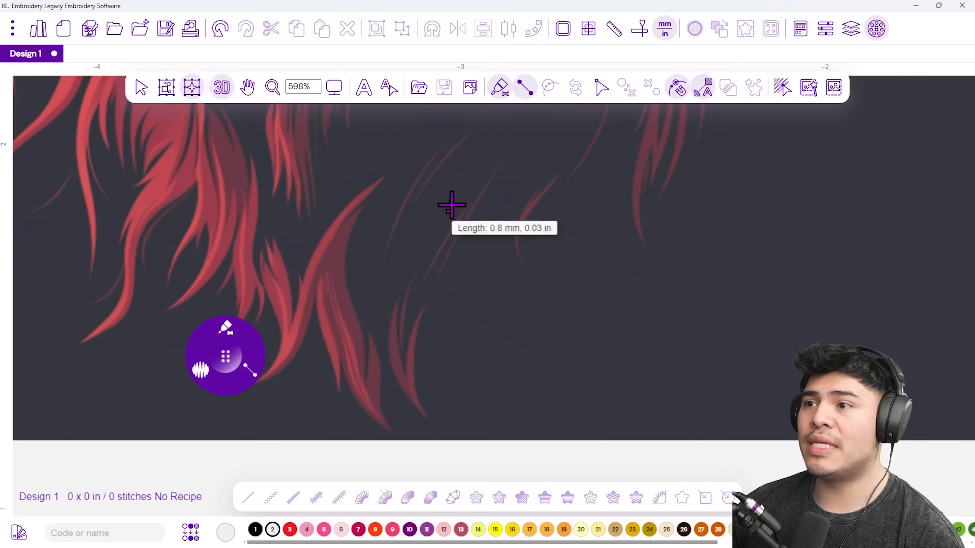
left_click(453, 260)
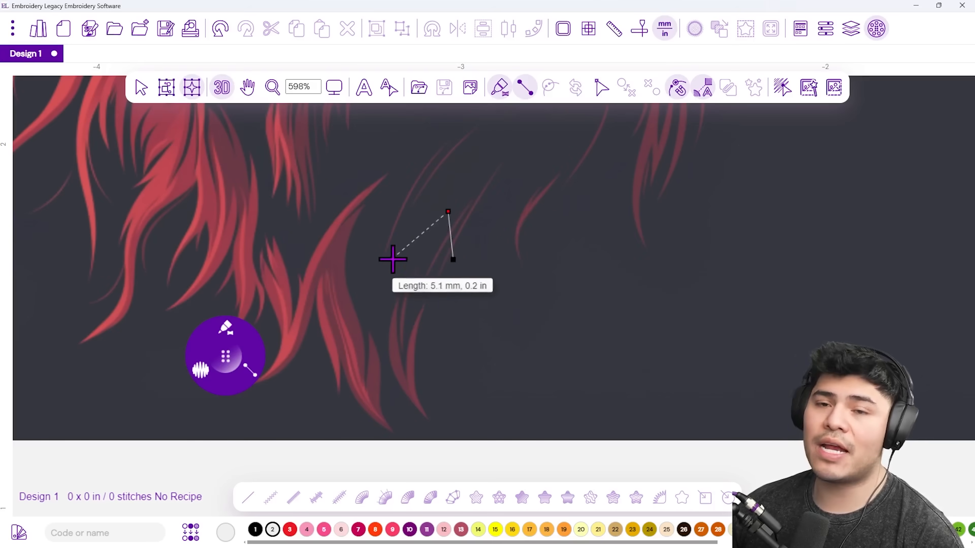
Finish the beard strand as an 80-stitch grey satin, then undo it.
left_click(433, 297)
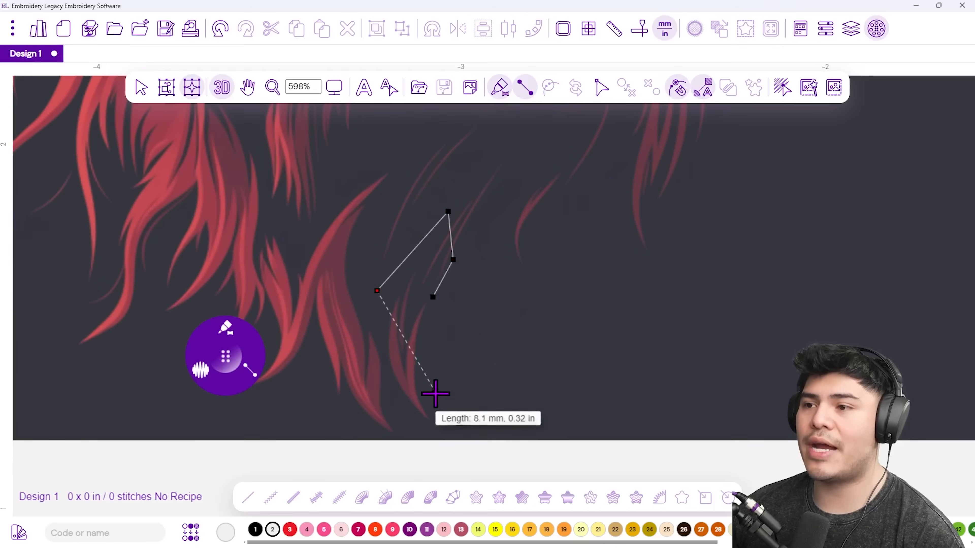
left_click(433, 403)
left_click(453, 346)
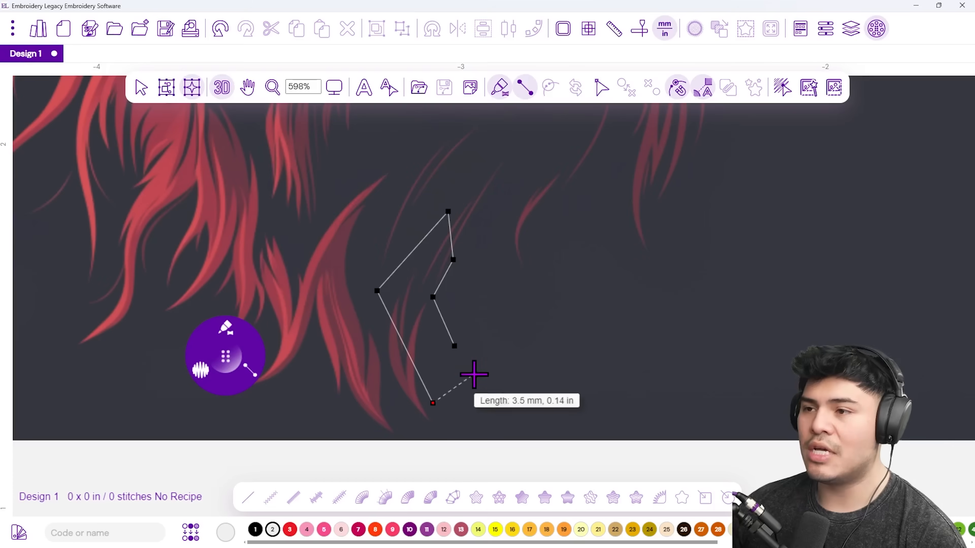
key("Return")
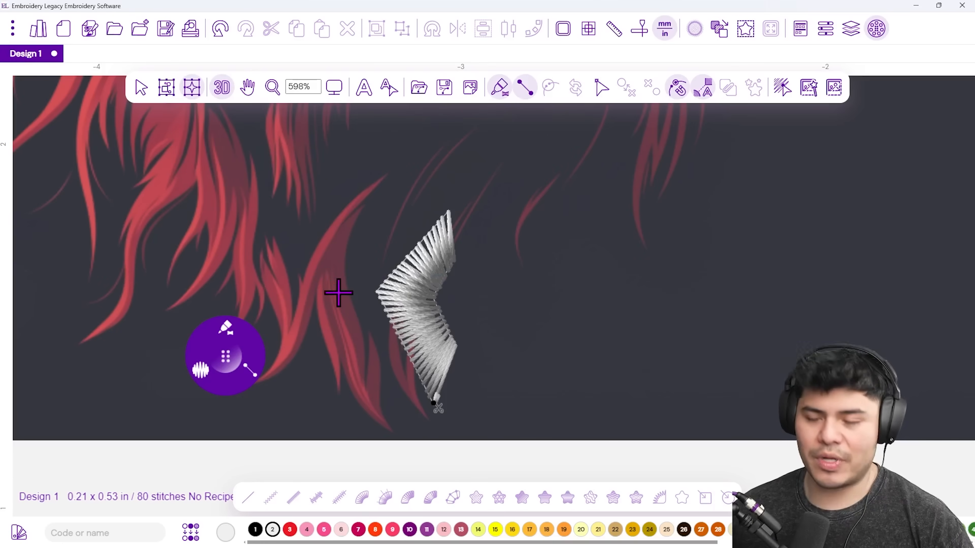
key("ctrl+z")
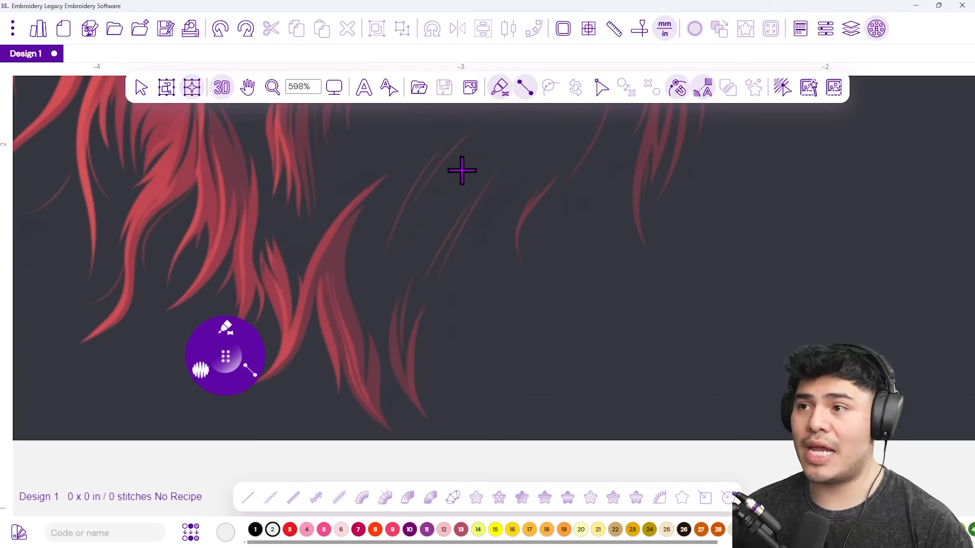
Outline both rails of a strand from the hair's top down and around the curl.
left_click(449, 151)
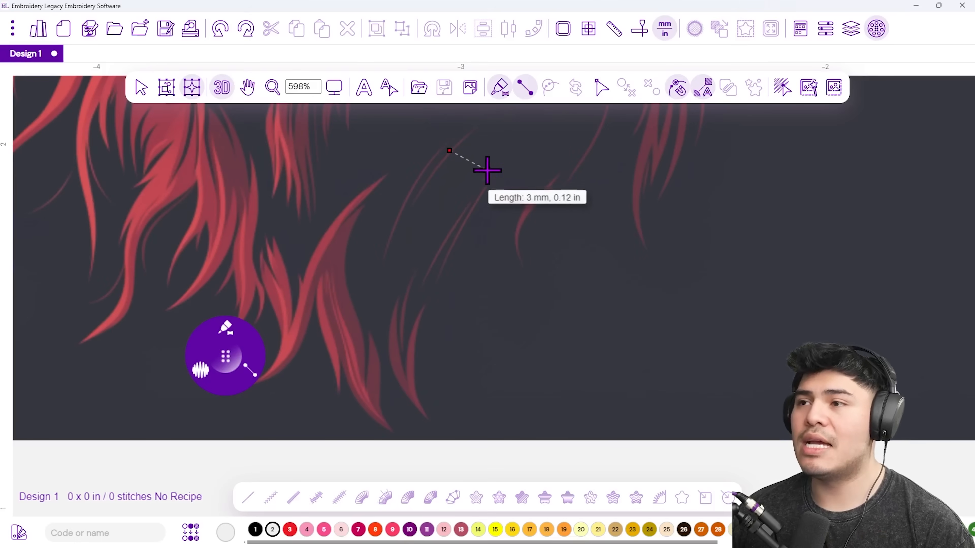
left_click(479, 174)
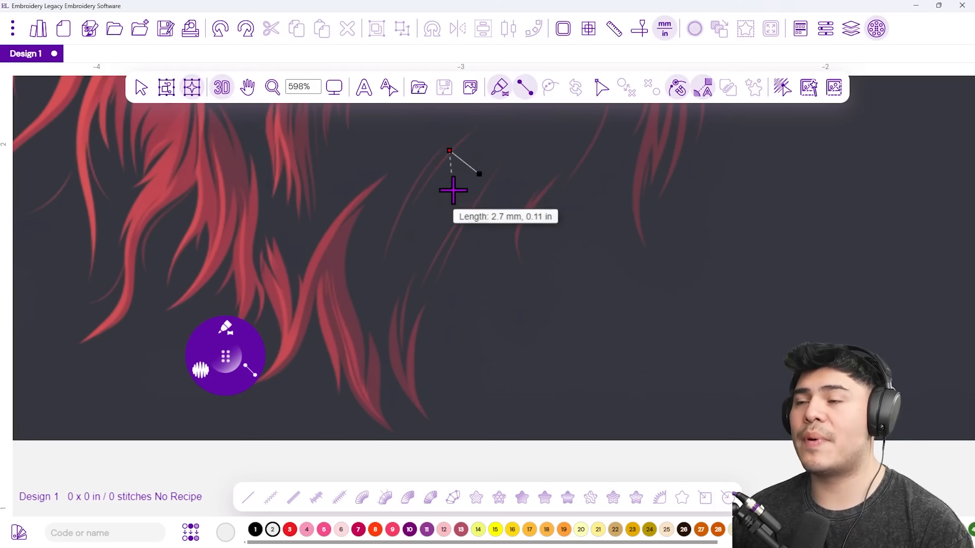
left_click(347, 222)
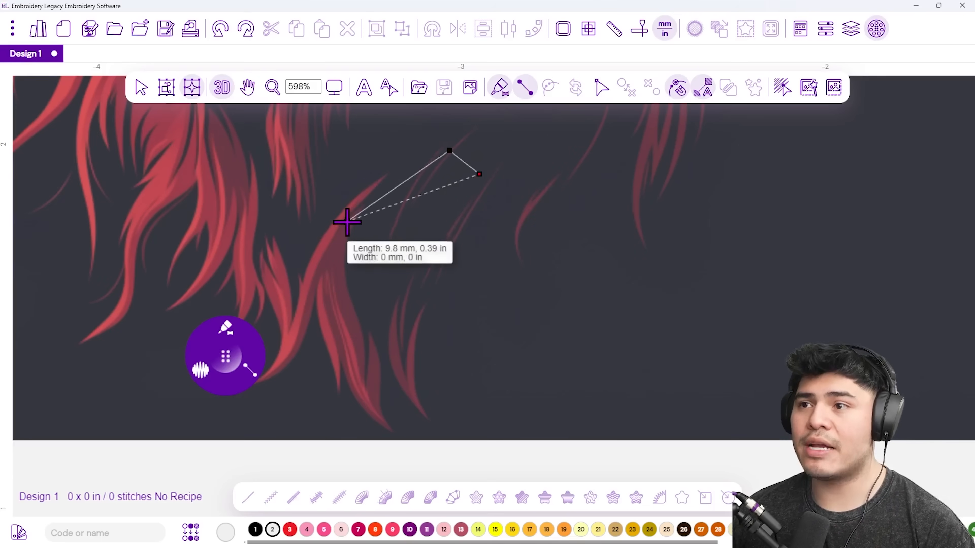
left_click(387, 230)
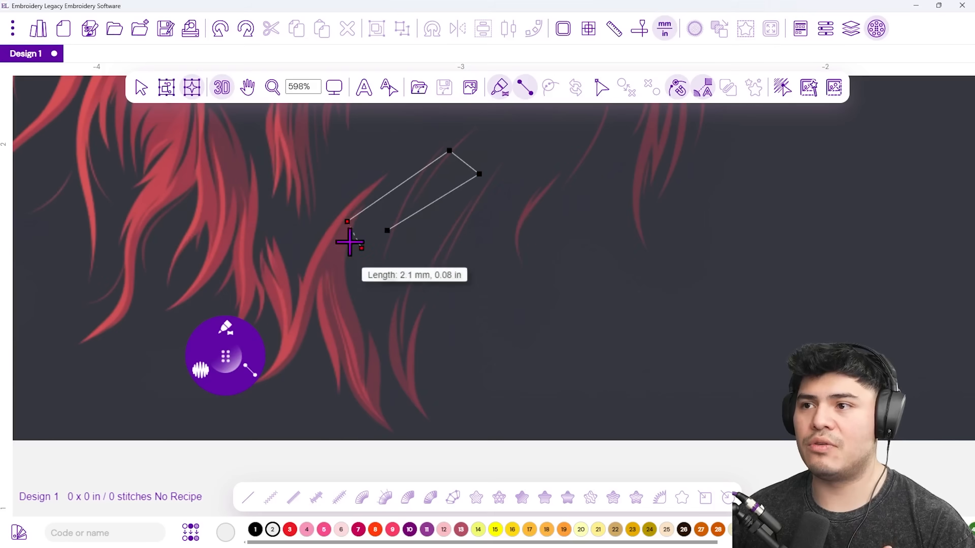
left_click(382, 354)
left_click(423, 322)
left_click(574, 324)
left_click(581, 372)
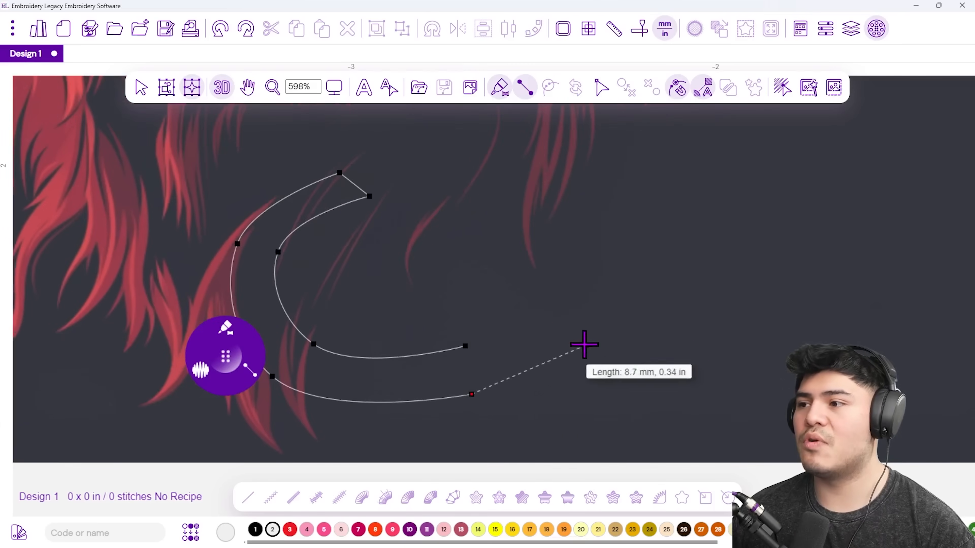
Extend the curving rails to the right end and generate the 374-stitch satin column.
left_click(566, 322)
left_click(523, 220)
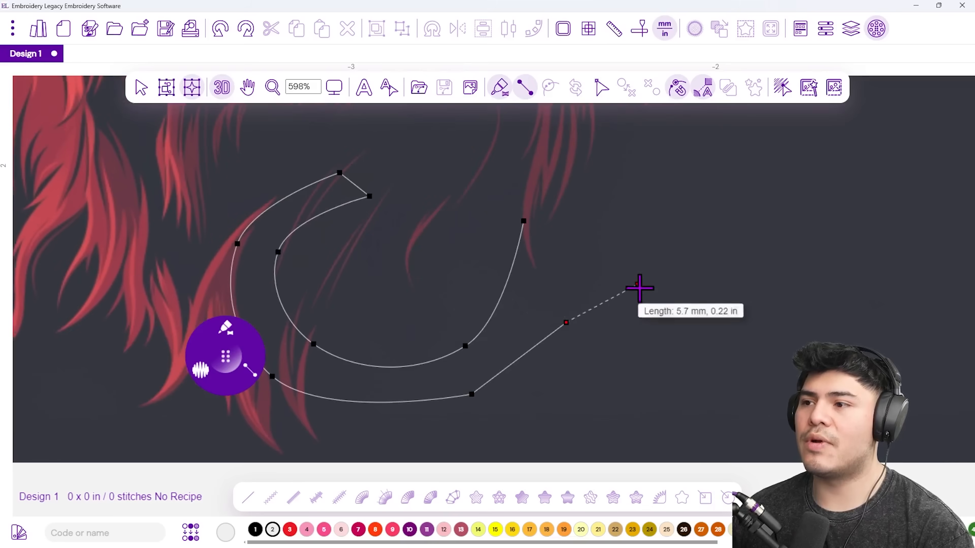
left_click(655, 324)
left_click(624, 260)
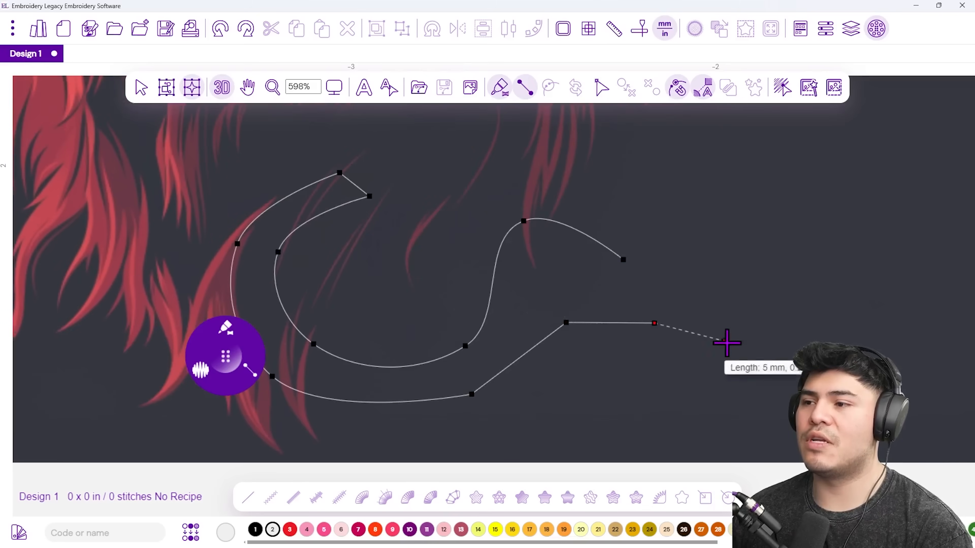
left_click(735, 217)
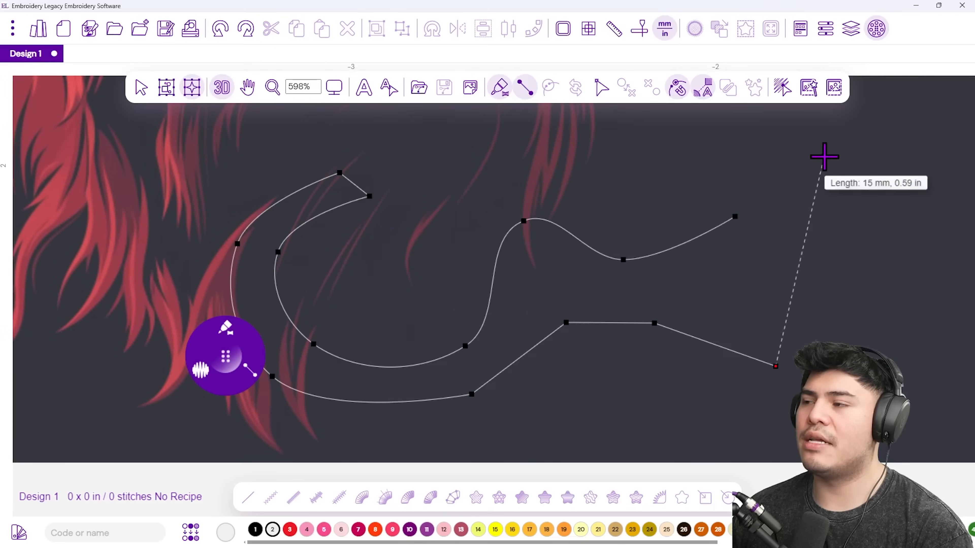
left_click(797, 295)
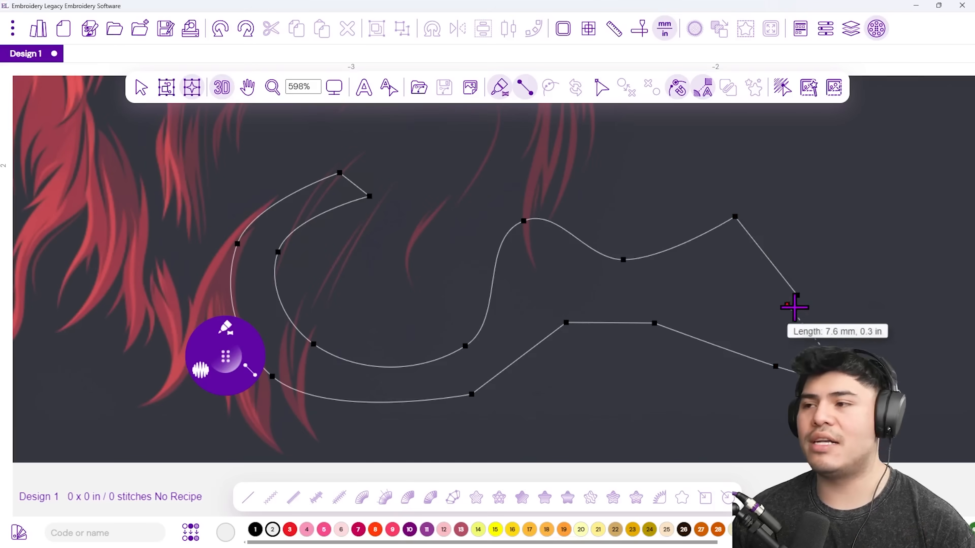
key("Return")
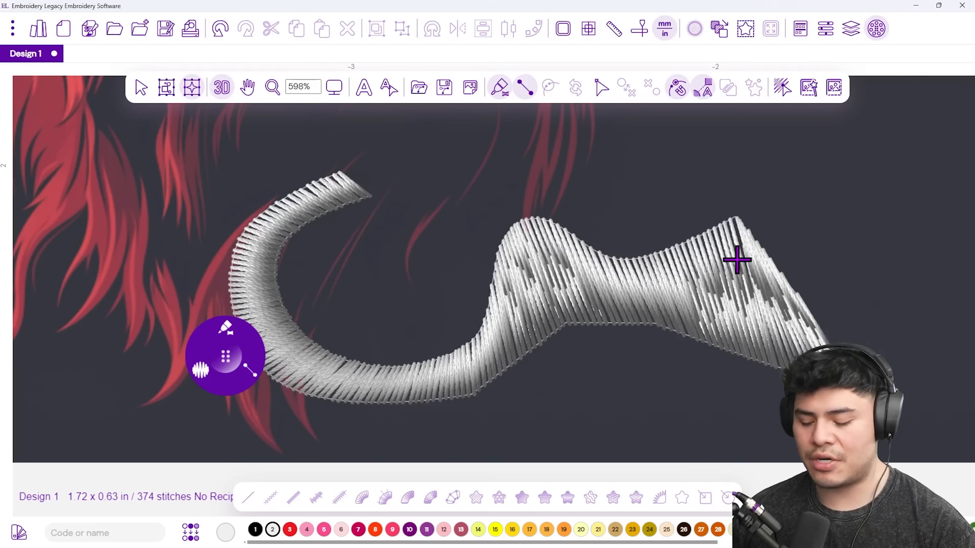
Delete the curved column and start a new strand with alternating rail points from the left.
key("Delete")
left_click(274, 258)
left_click(286, 305)
left_click(571, 206)
left_click(587, 244)
left_click(773, 192)
left_click(792, 234)
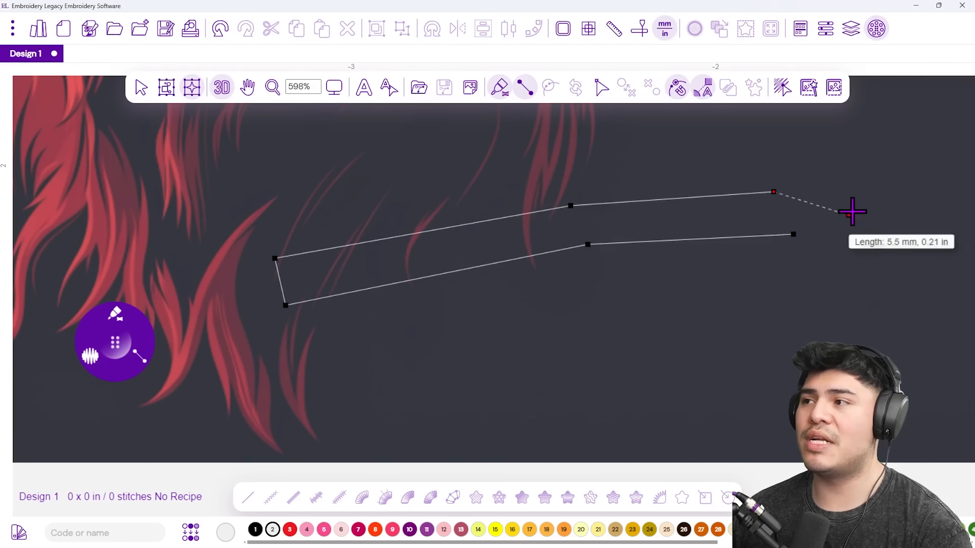
Continue the new strand's two rails further to the right.
left_click(863, 166)
left_click(617, 196)
left_click(666, 238)
left_click(811, 131)
left_click(840, 173)
left_click(943, 105)
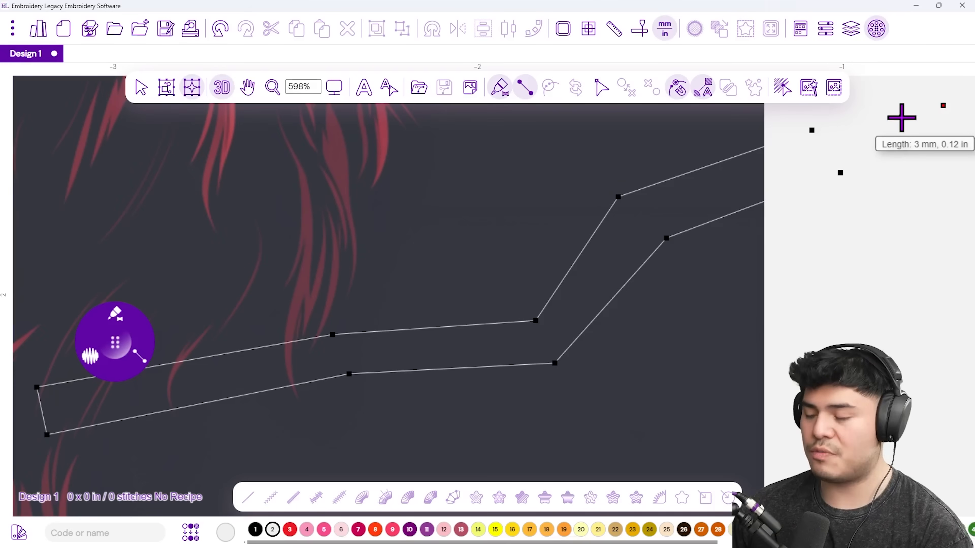
Remove three misplaced outline points and re-place the upper rail's next point.
left_click_drag(931, 146, 497, 266)
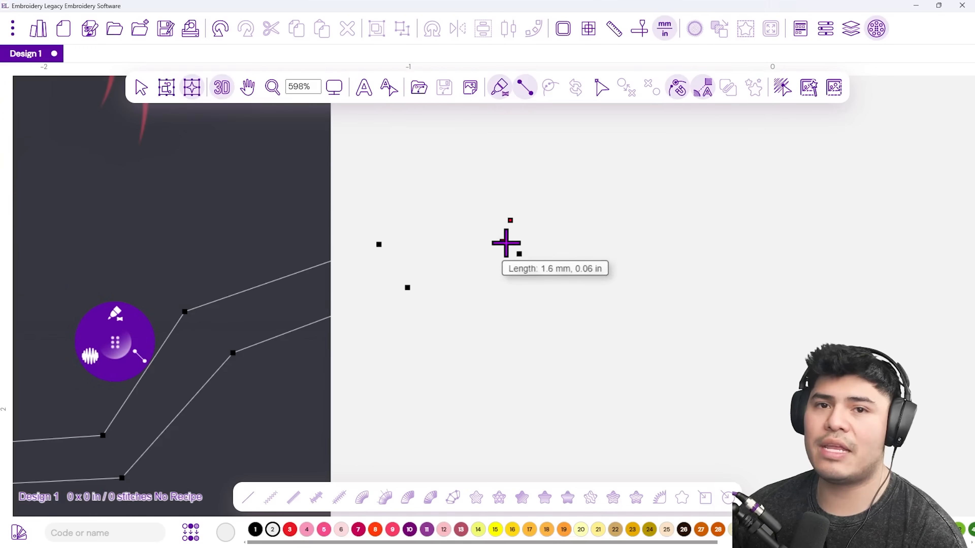
key("BackSpace")
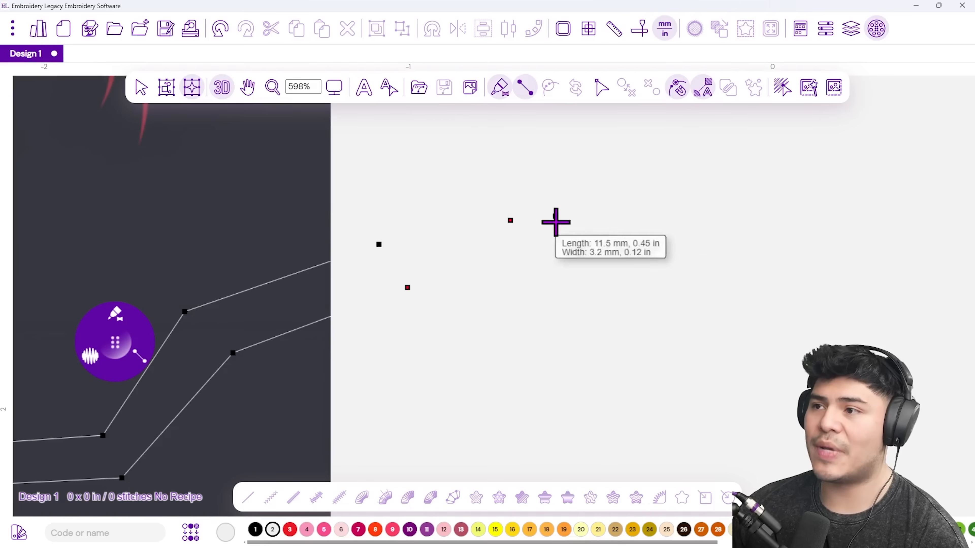
key("BackSpace")
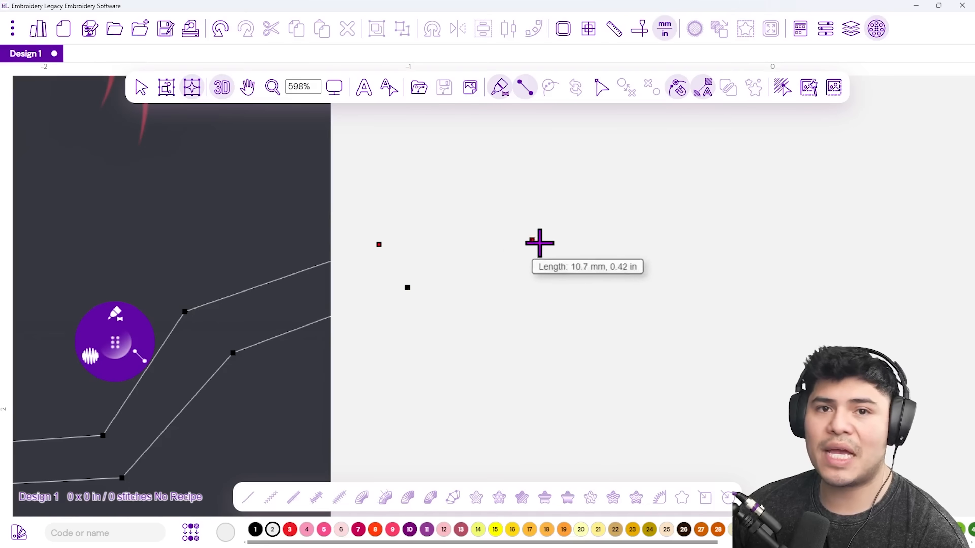
key("BackSpace")
key("BackSpace")
key("BackSpace")
key("BackSpace")
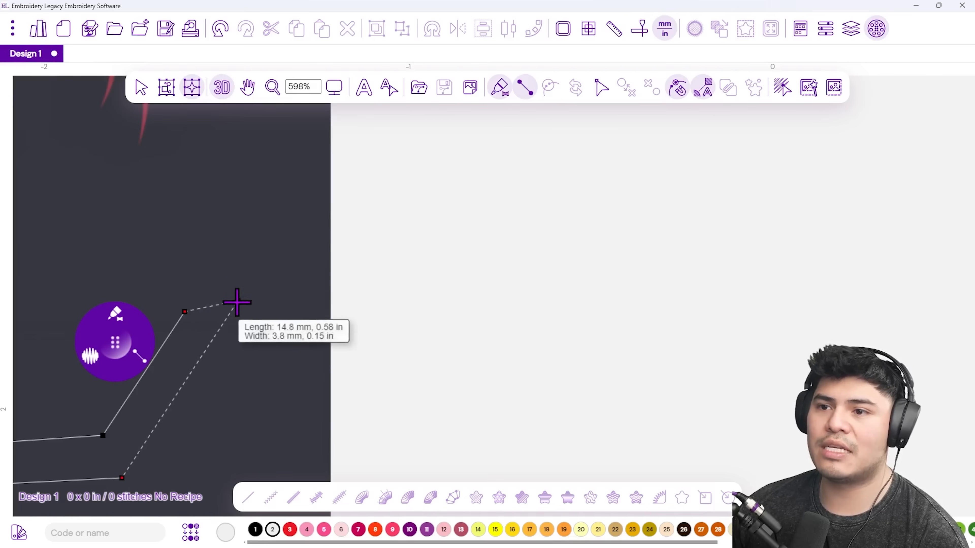
left_click(183, 376)
Finish the nearly straight strand below the face as a 258-stitch satin column.
left_click_drag(260, 380, 507, 179)
left_click(533, 274)
left_click(531, 328)
left_click(558, 323)
left_click(557, 367)
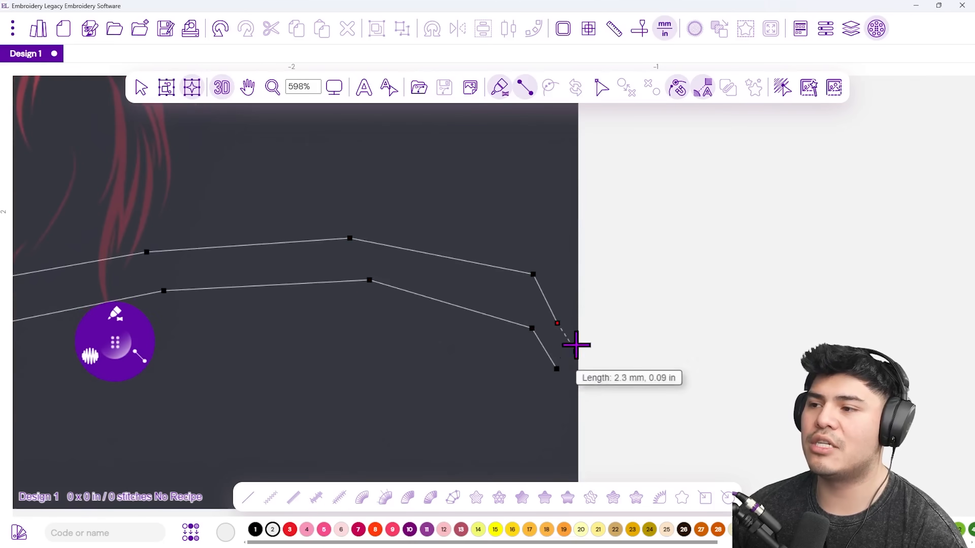
key("Return")
scroll(386, 300, "down", 5)
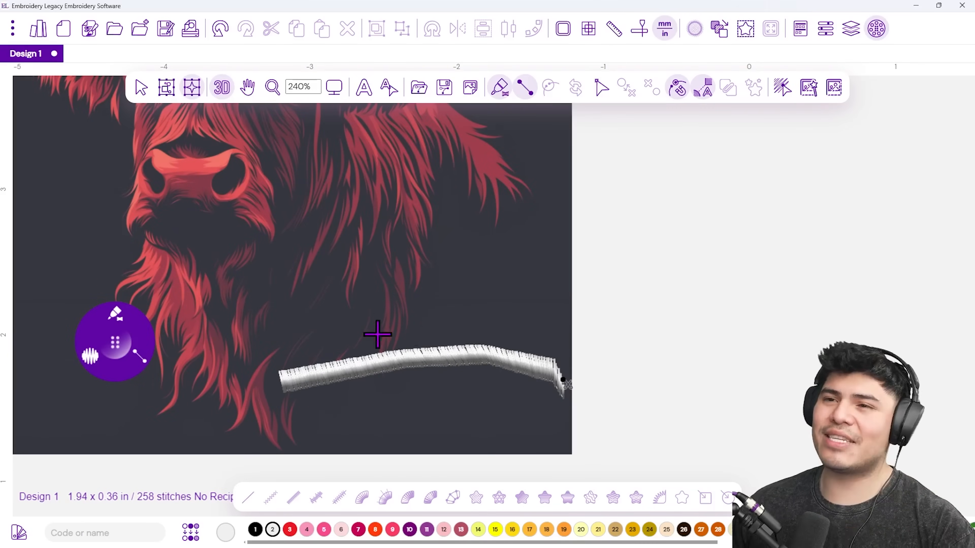
Select the long satin strand and delete it.
left_click(166, 88)
key("Delete")
scroll(299, 318, "up", 5)
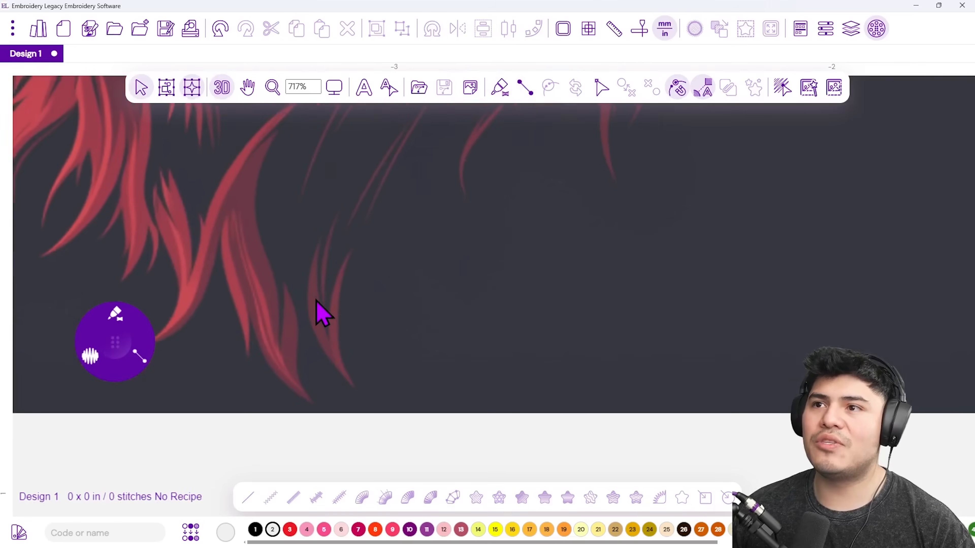
scroll(313, 303, "down", 1)
Digitize a 12-stitch trial strand down the red curl's tip, then undo it.
key("d")
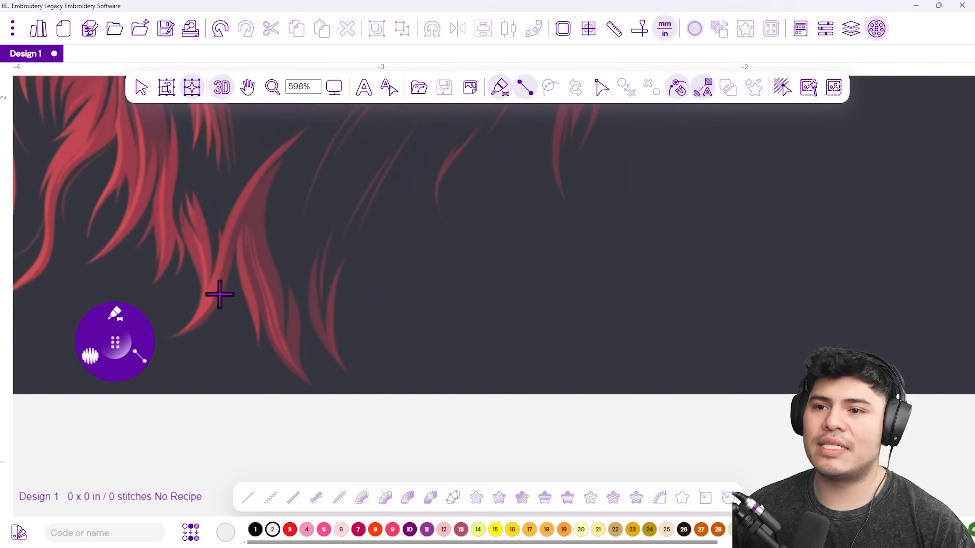
left_click(347, 250)
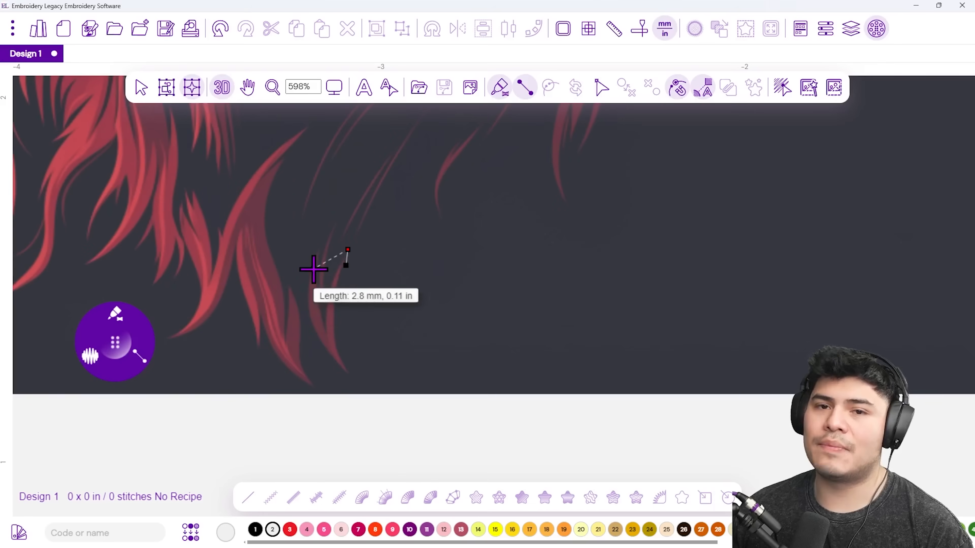
left_click(327, 281)
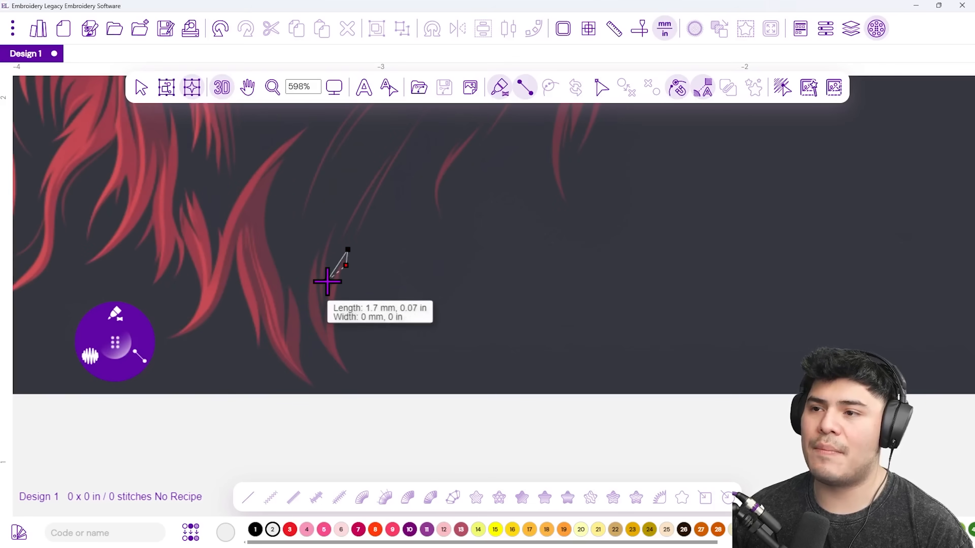
left_click(336, 296)
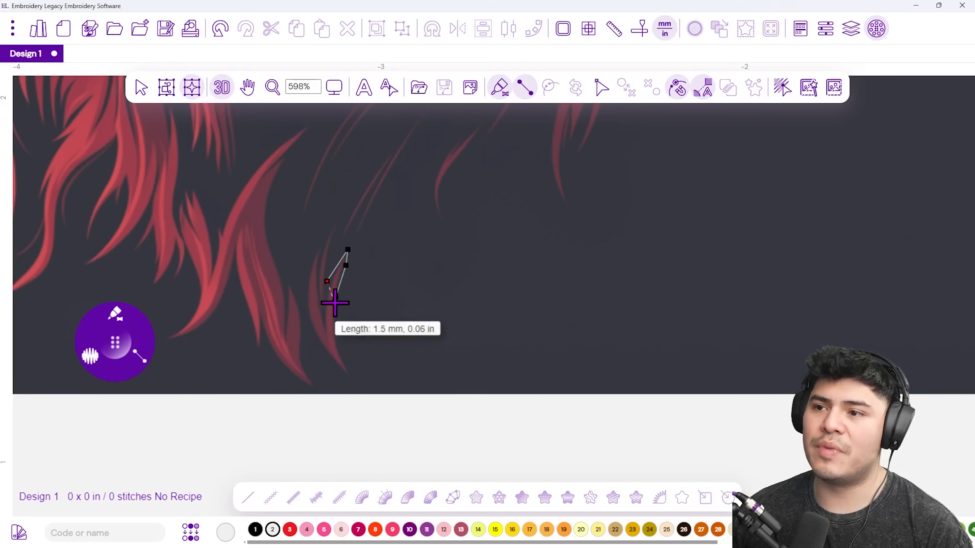
left_click(322, 327)
left_click(337, 341)
left_click(322, 327)
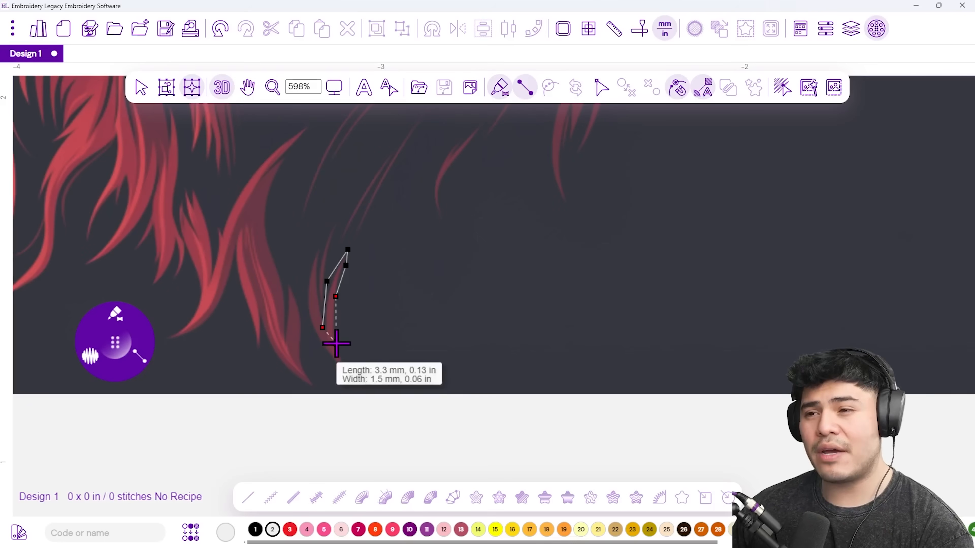
key("Return")
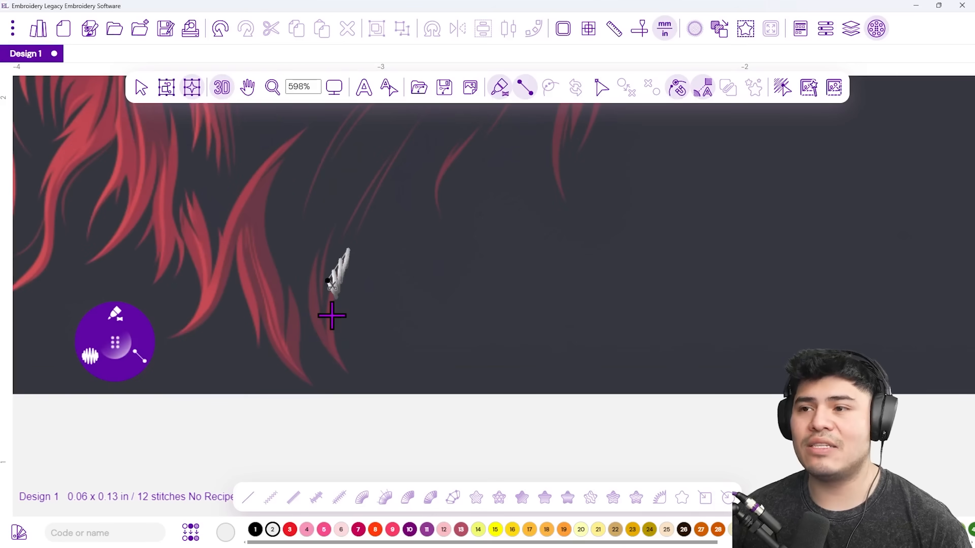
key("ctrl+z")
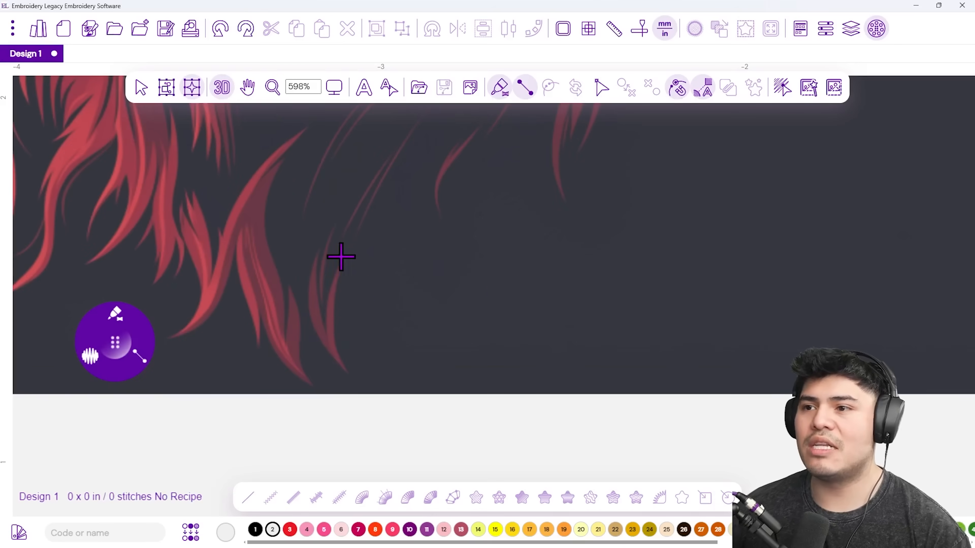
Digitize a 22-stitch satin strand down the red curl's tip to its base.
left_click(347, 247)
left_click(346, 265)
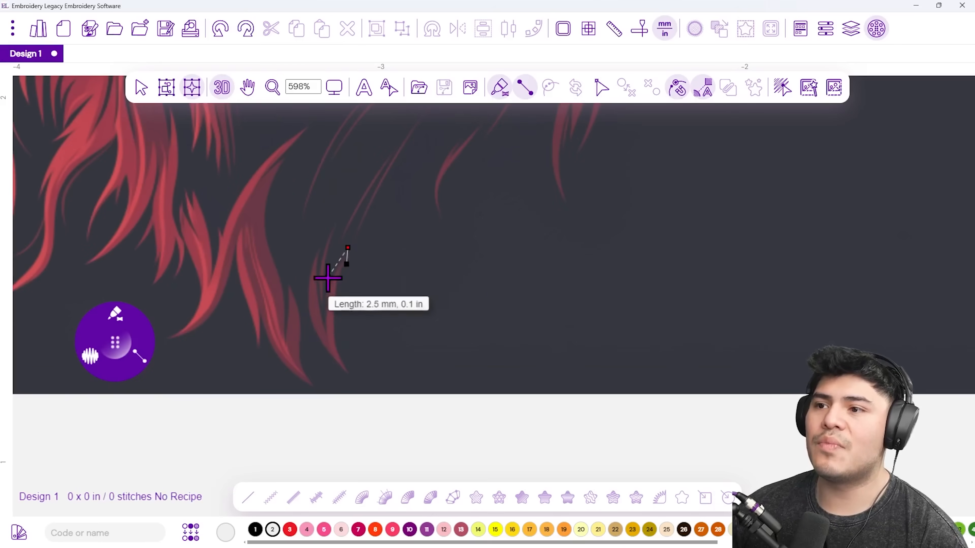
left_click(329, 278)
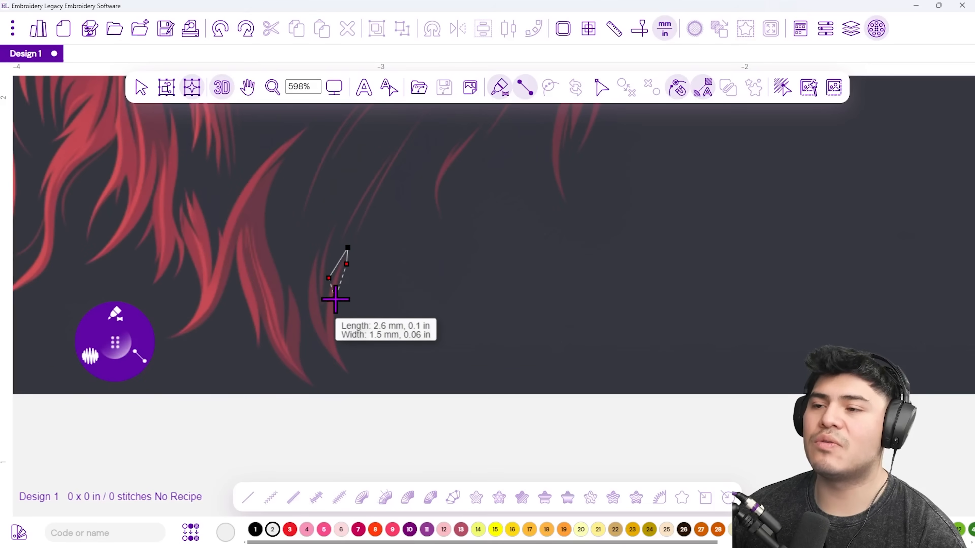
left_click(336, 300)
left_click(322, 330)
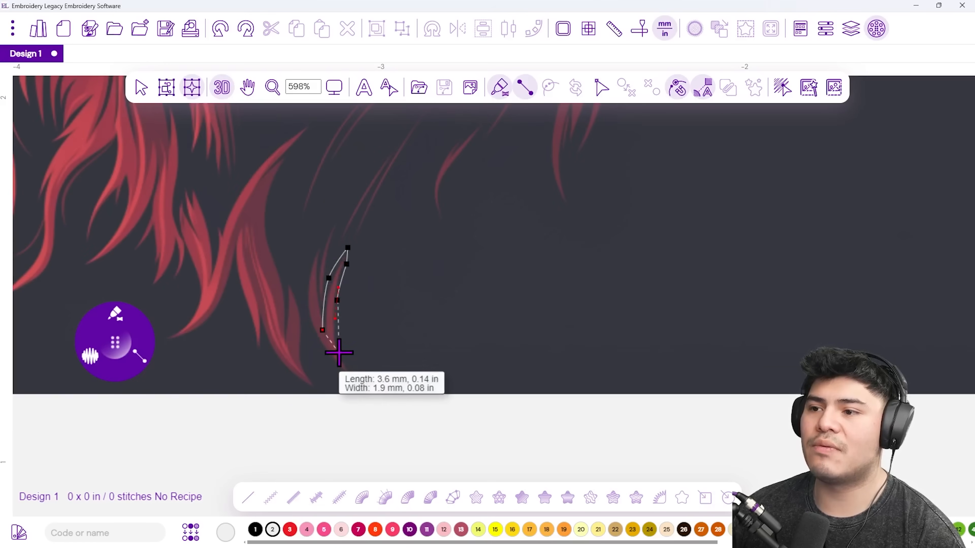
left_click(339, 353)
key("Return")
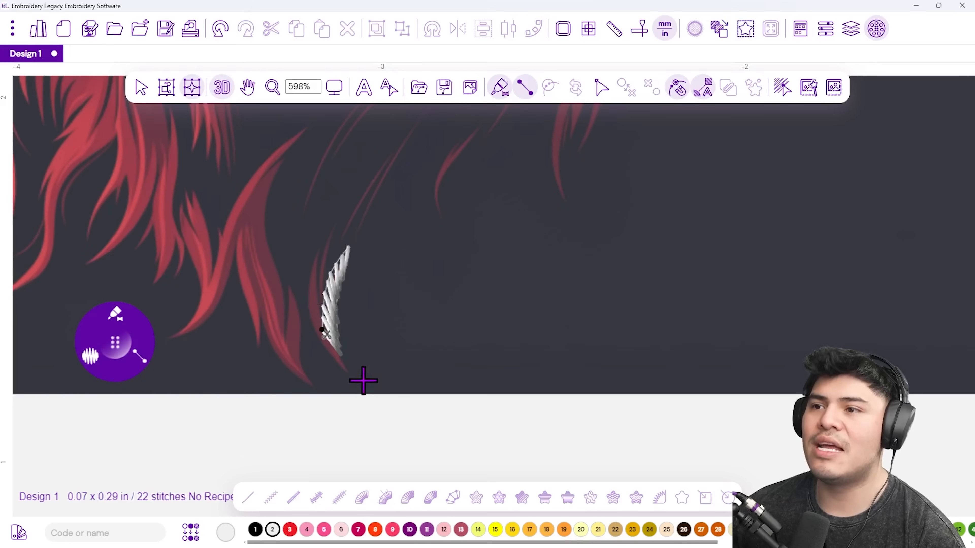
left_click(323, 356)
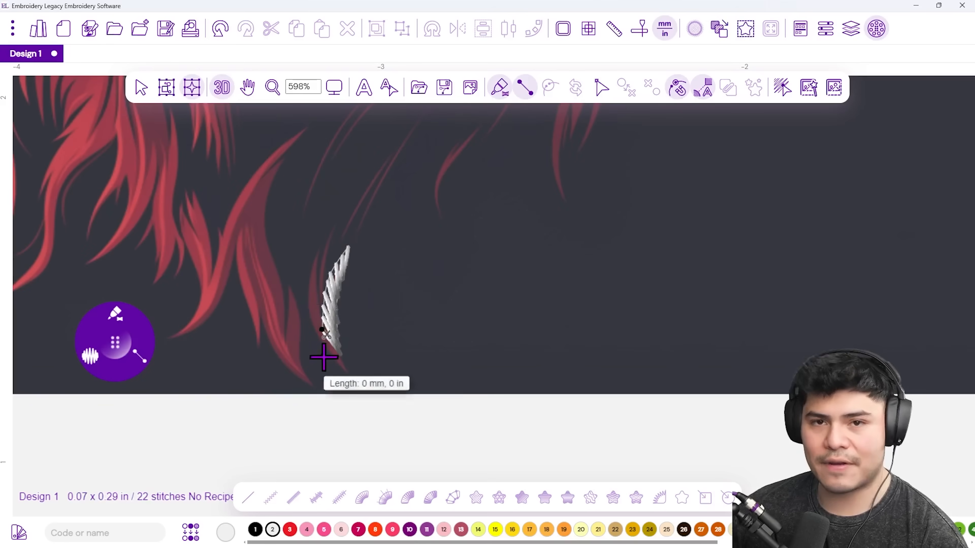
Outline a strand from the curl's base up to its top, bringing the design to 70 stitches.
left_click(355, 370)
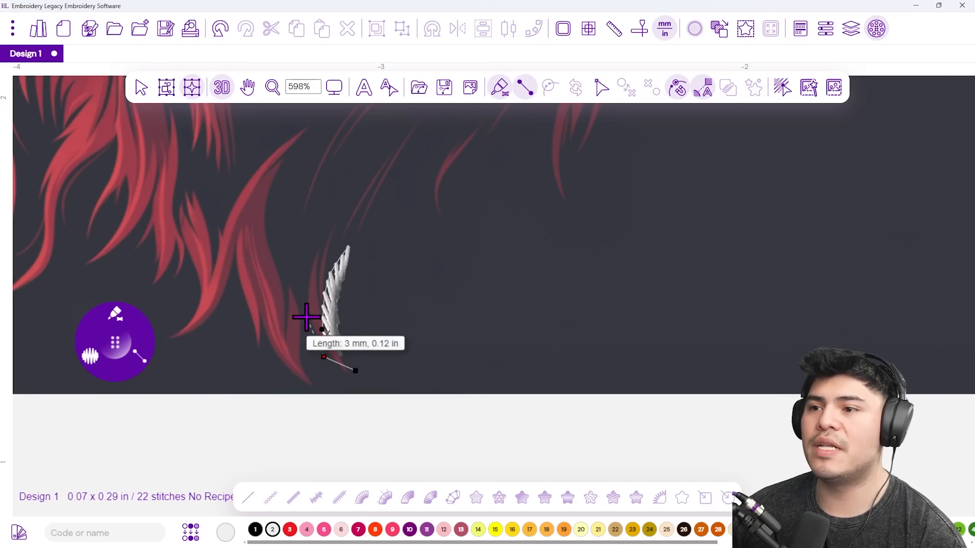
left_click(306, 316)
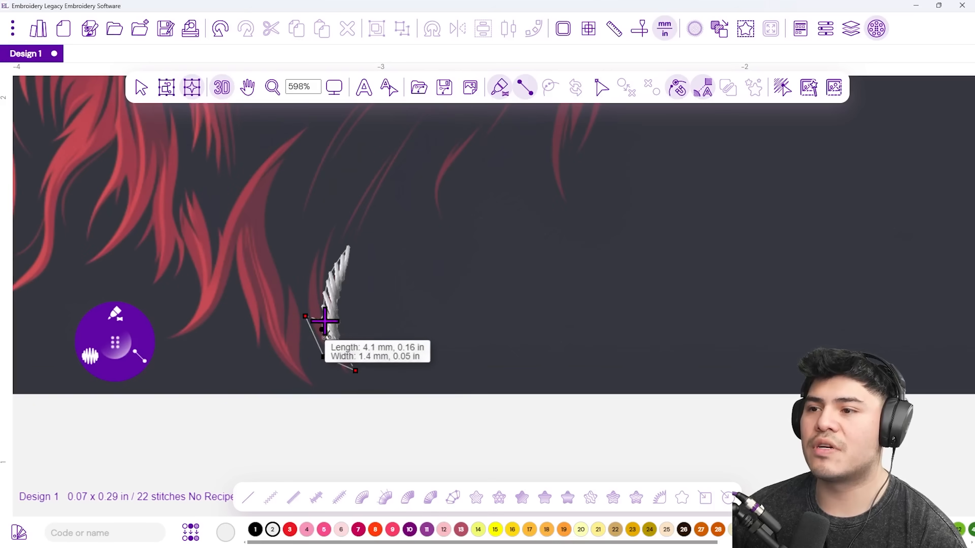
left_click(325, 321)
left_click(311, 257)
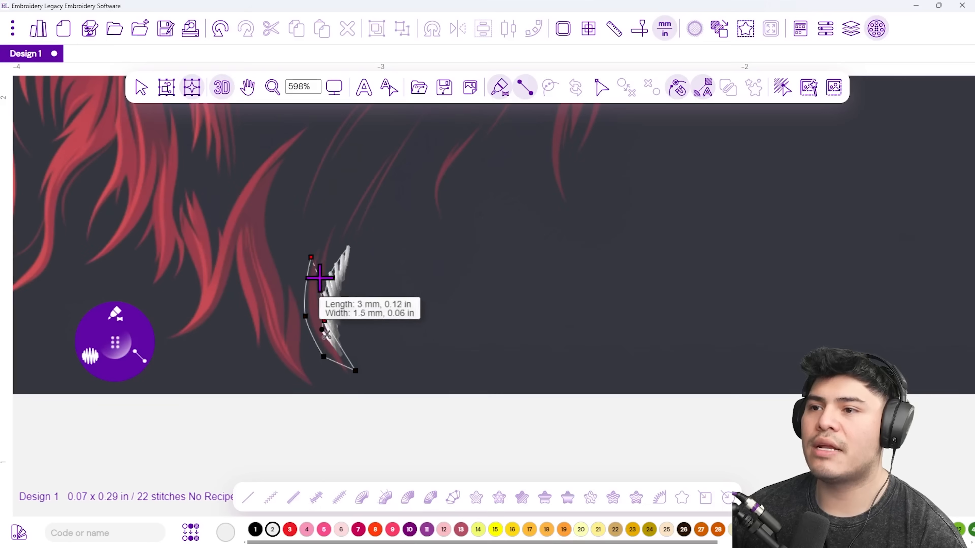
left_click(320, 280)
left_click(333, 210)
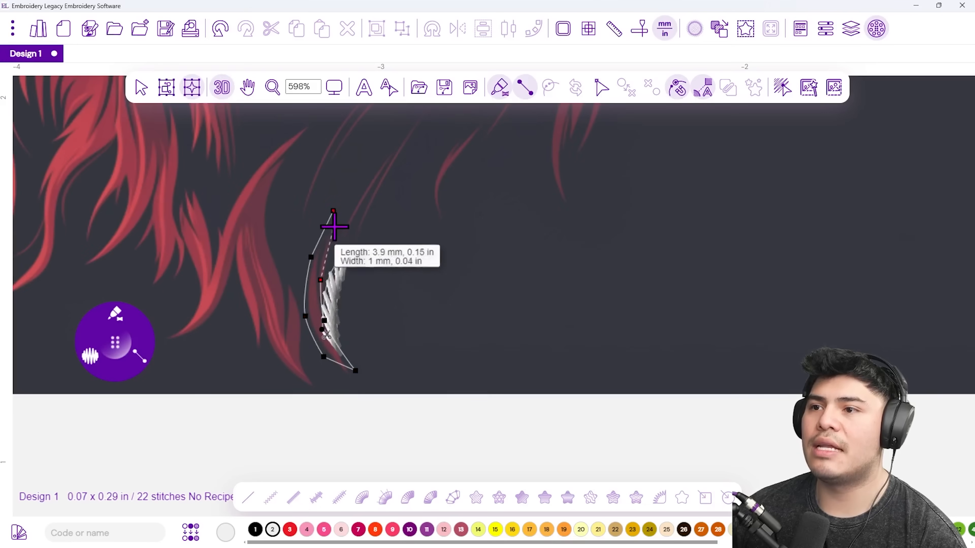
left_click(332, 235)
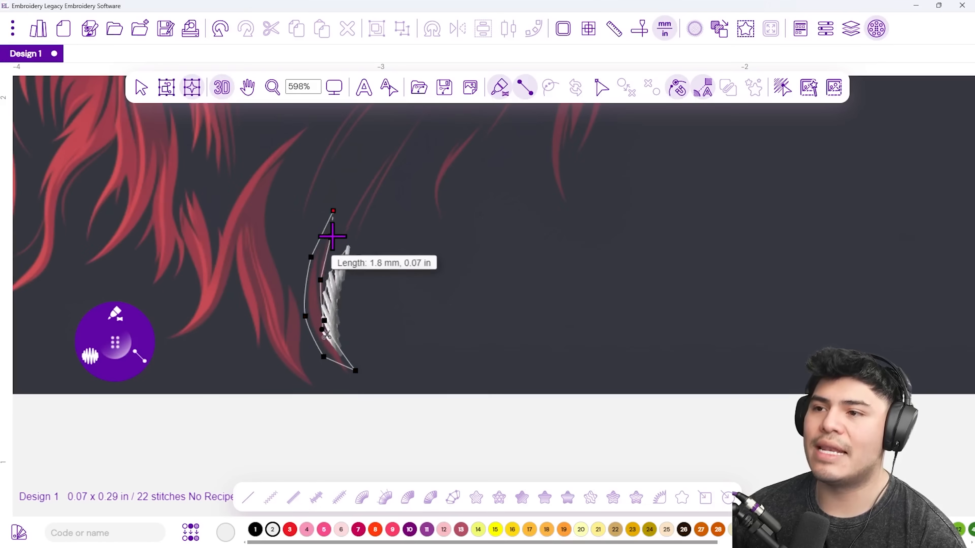
key("Return")
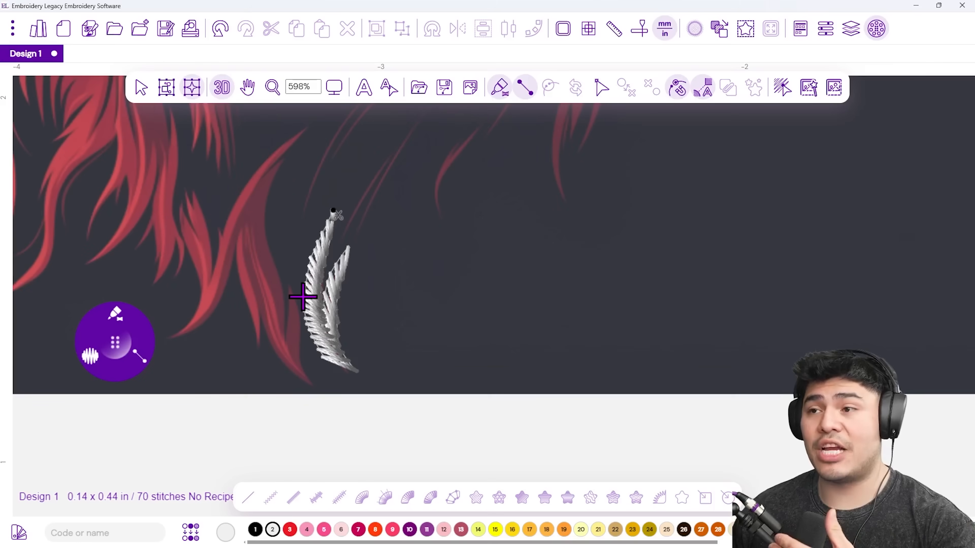
left_click(704, 89)
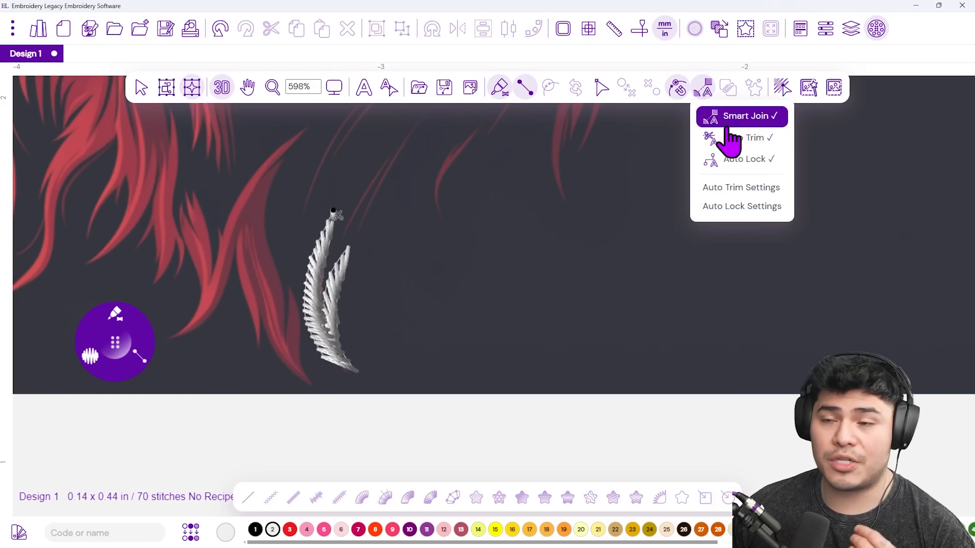
left_click(315, 240)
left_click(532, 225)
left_click(534, 253)
left_click(747, 217)
left_click(752, 244)
key("Return")
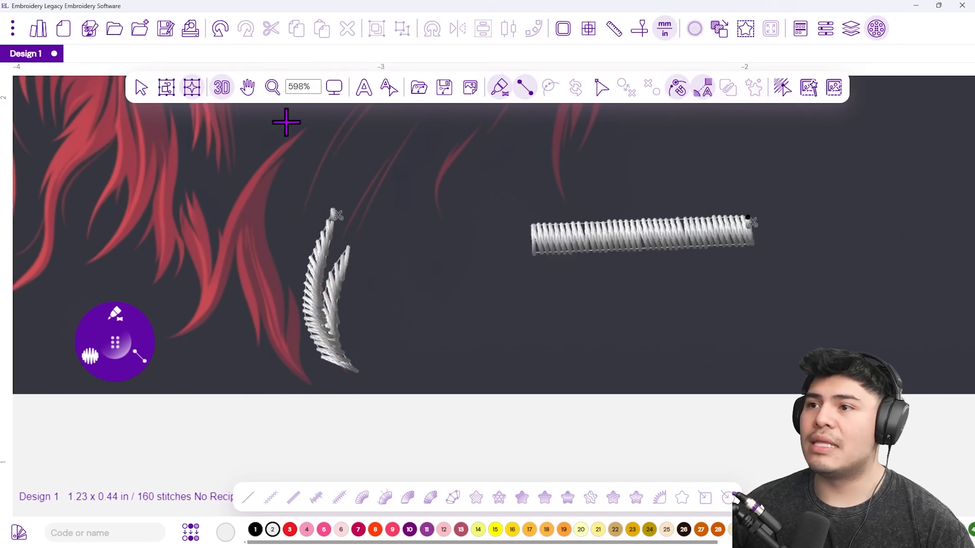
key("Escape")
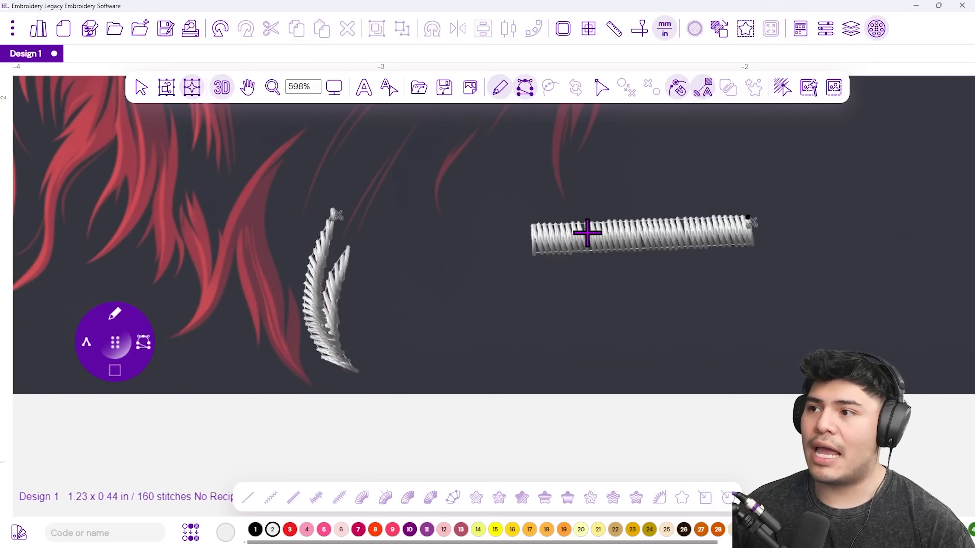
key("Escape")
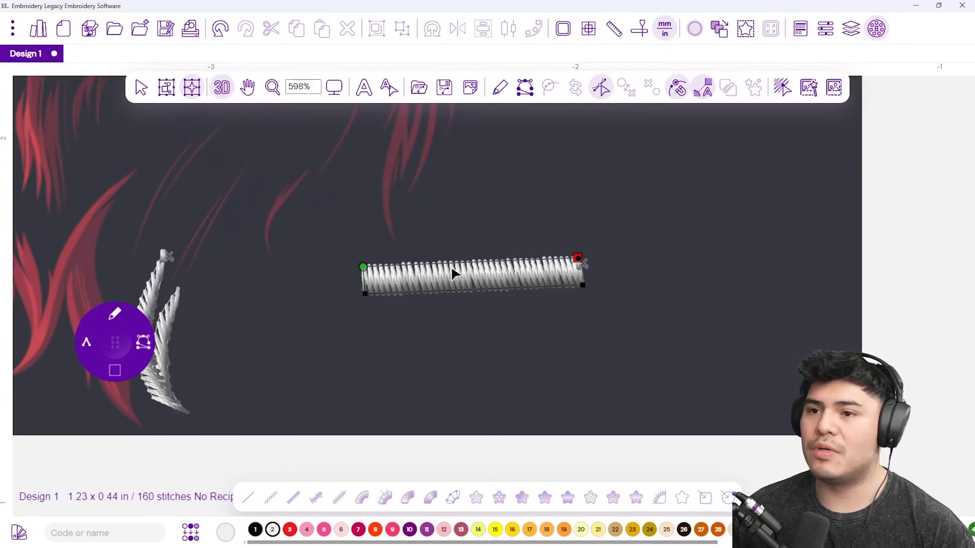
scroll(433, 265, "up", 4)
key("Escape")
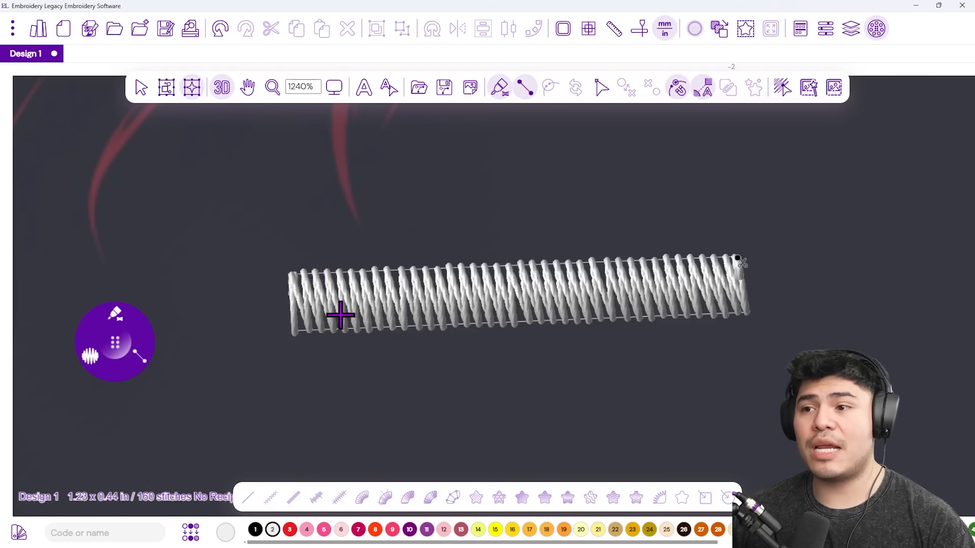
left_click(314, 327)
left_click(366, 324)
left_click(307, 446)
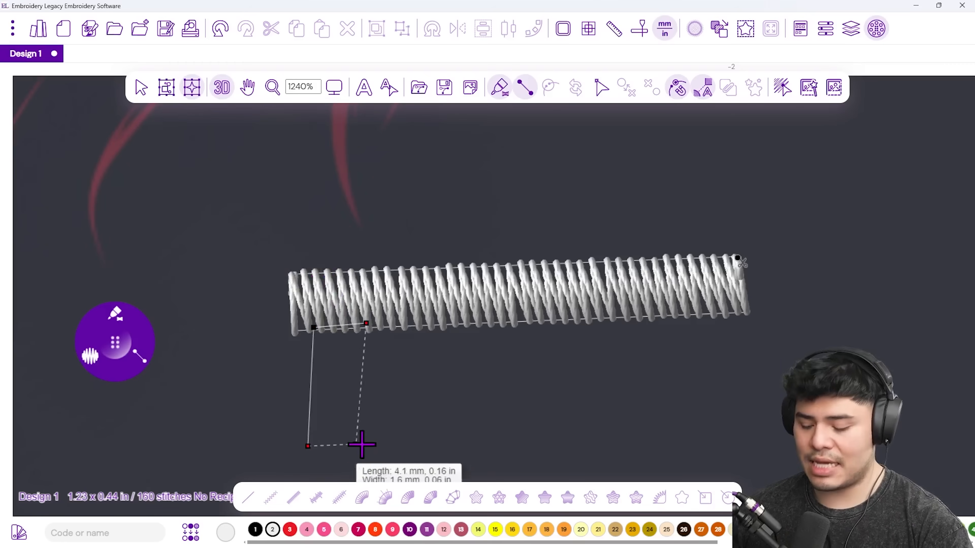
left_click(378, 447)
key("Return")
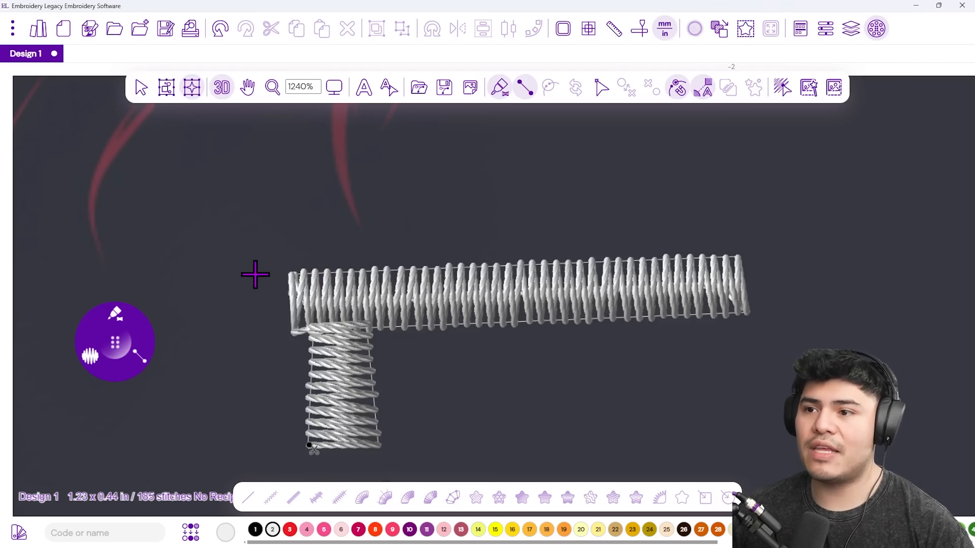
key("Escape")
left_click(445, 303)
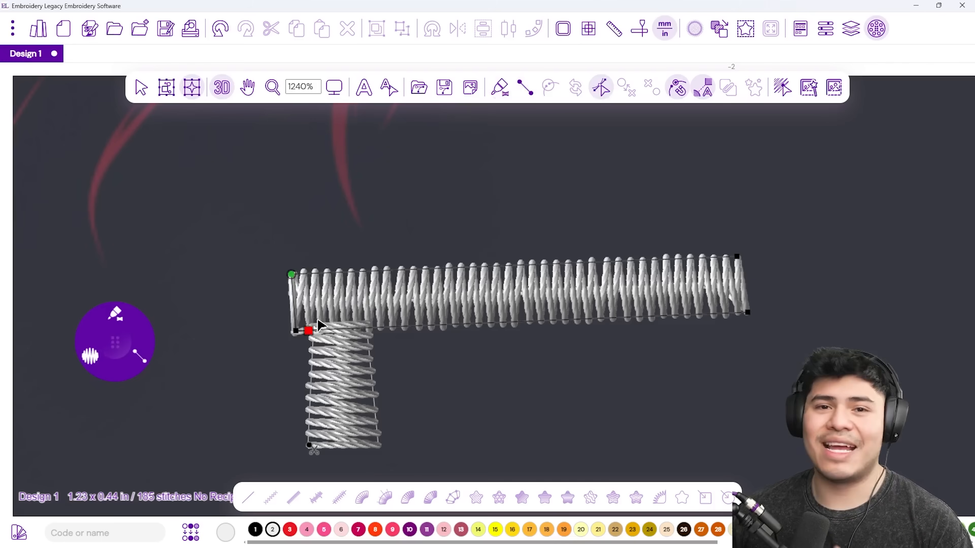
left_click(357, 403)
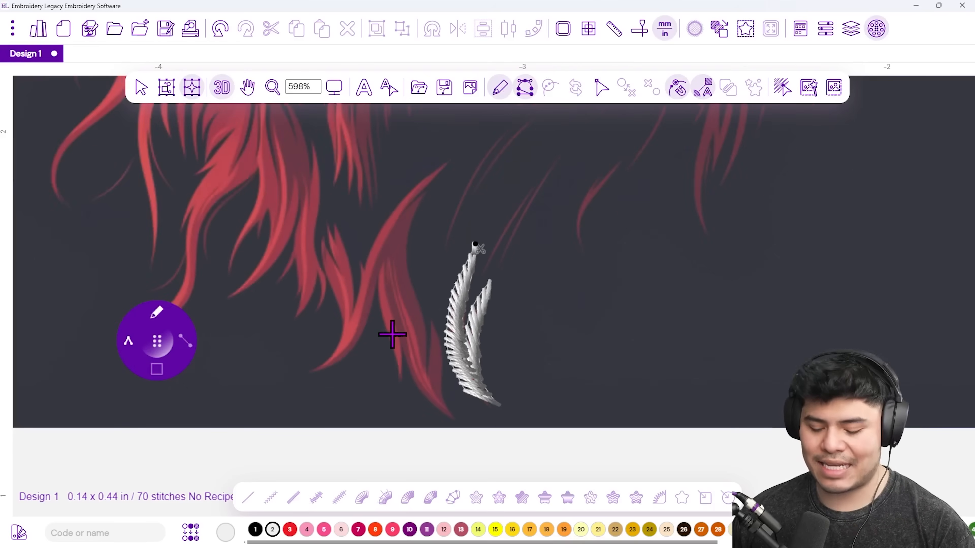
Switch to straight-line input and choose the Classic Satin stitch type.
key("l")
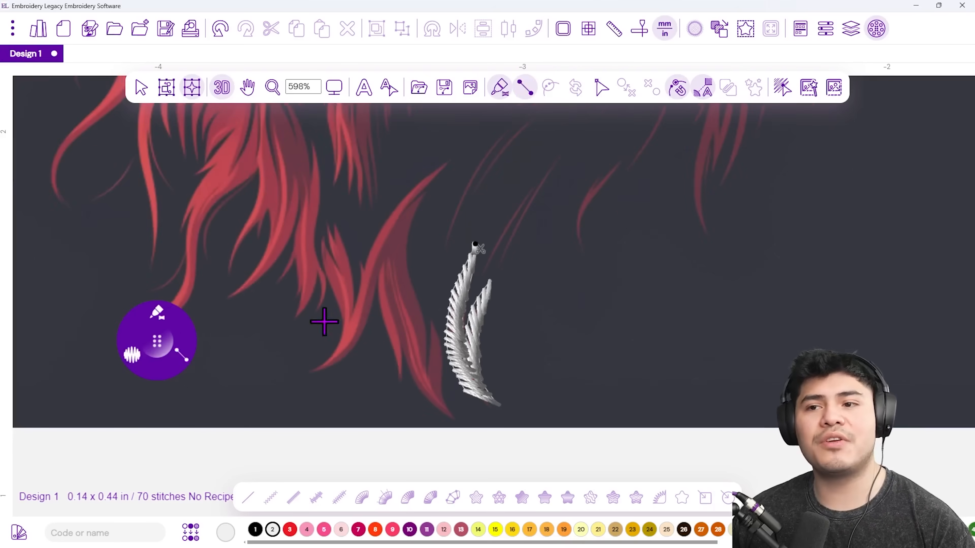
left_click(155, 312)
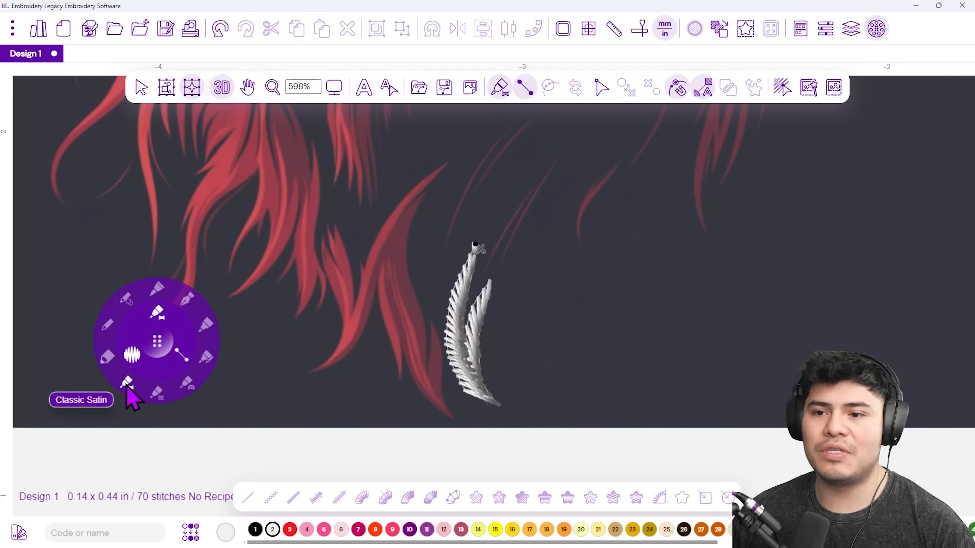
left_click(126, 383)
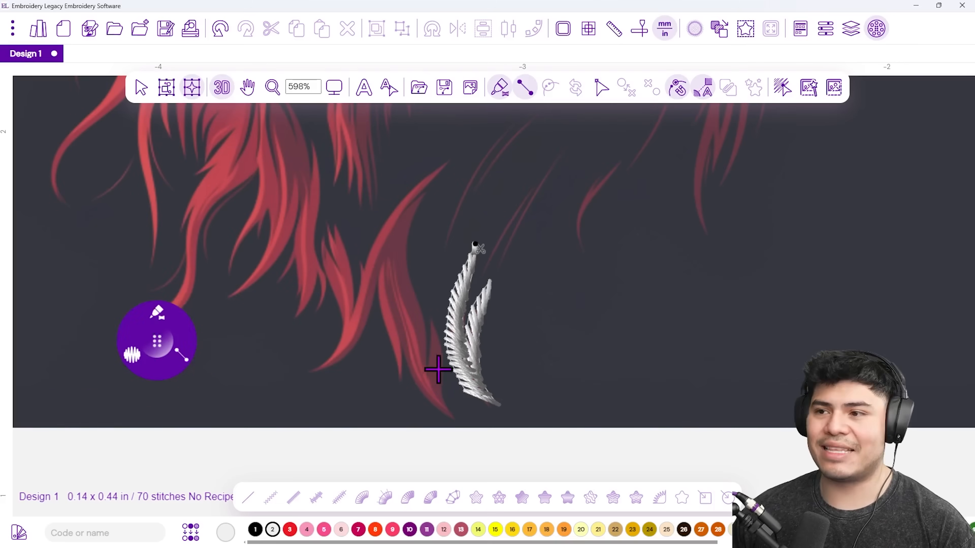
Outline a short strand down the red curl left of the first, reaching 91 stitches.
scroll(437, 370, "up", 3)
left_click(425, 279)
left_click(443, 314)
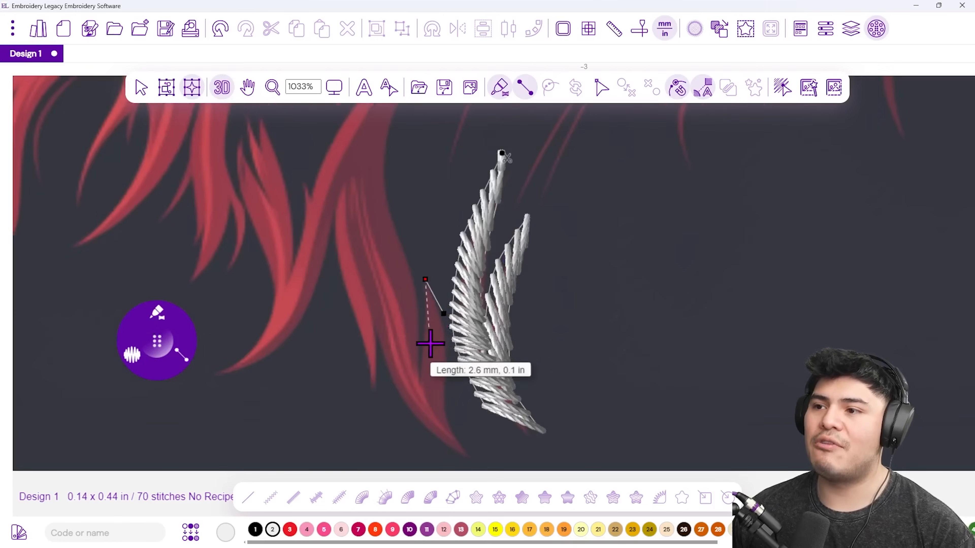
left_click(422, 350)
left_click(448, 373)
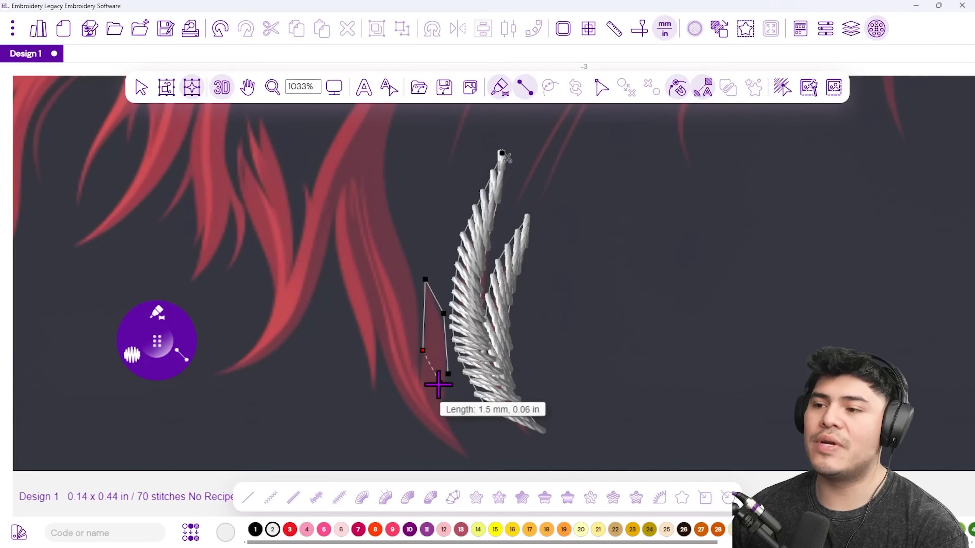
left_click(418, 386)
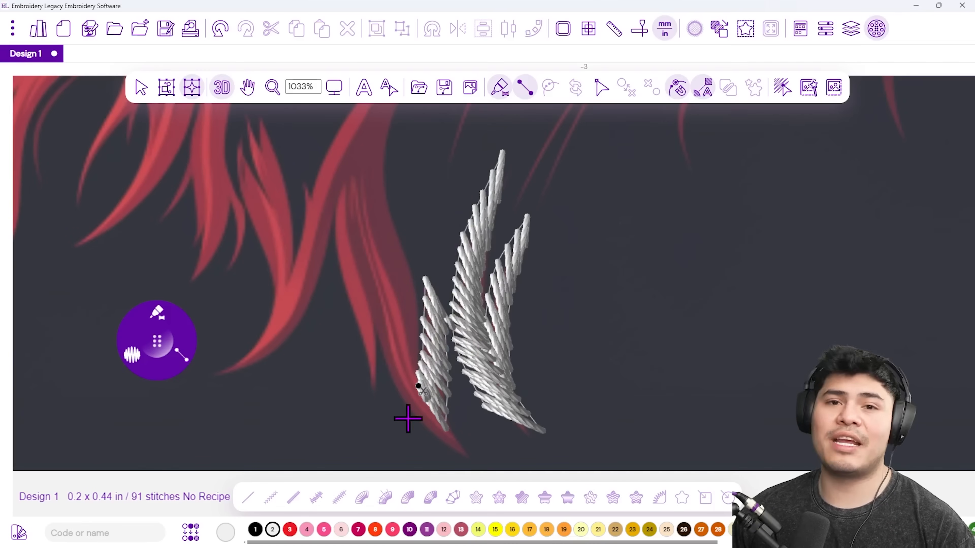
scroll(387, 382, "down", 1)
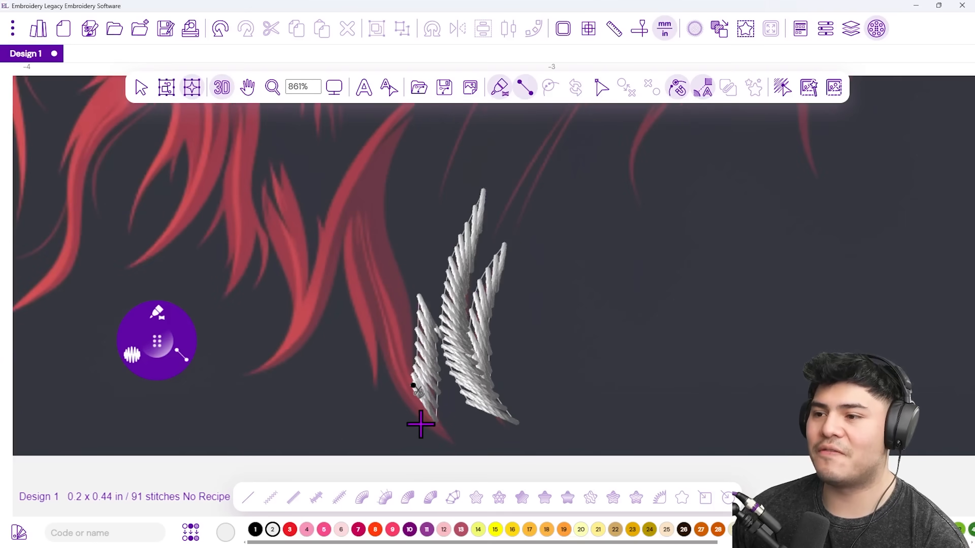
Digitize a long satin strand from the curl's lower tip up to its top.
left_click(454, 441)
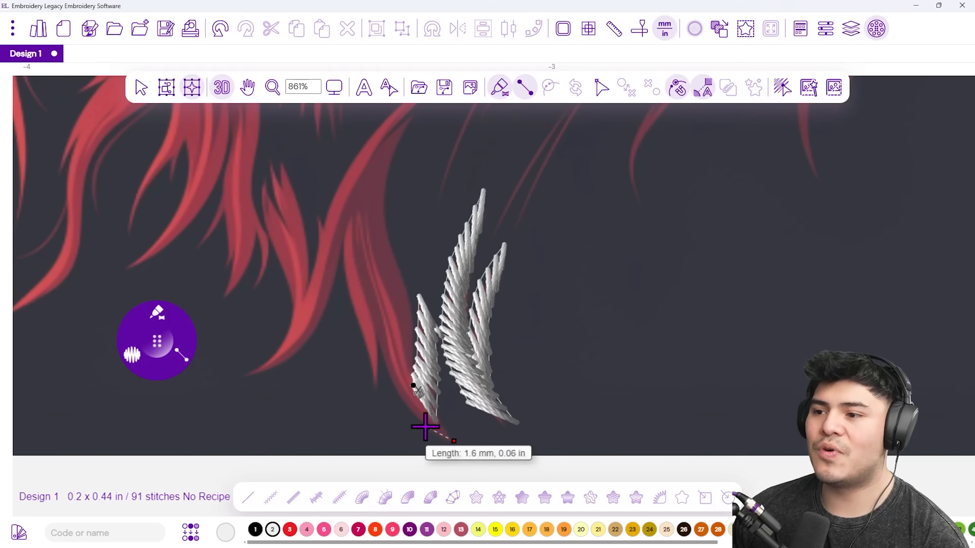
left_click(425, 388)
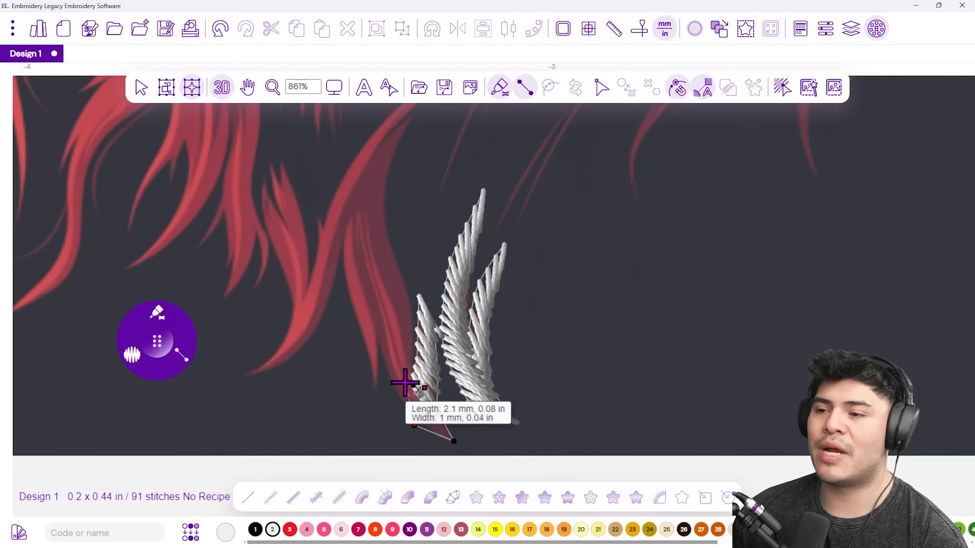
left_click(391, 382)
left_click(415, 330)
left_click(373, 323)
left_click(398, 259)
left_click(360, 271)
left_click(384, 203)
left_click(352, 231)
left_click(389, 155)
left_click(358, 174)
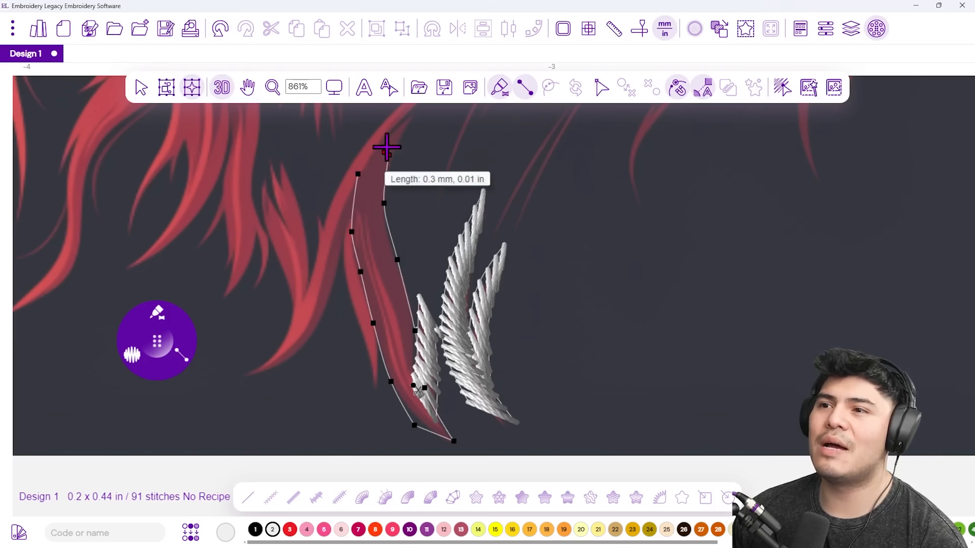
left_click(409, 120)
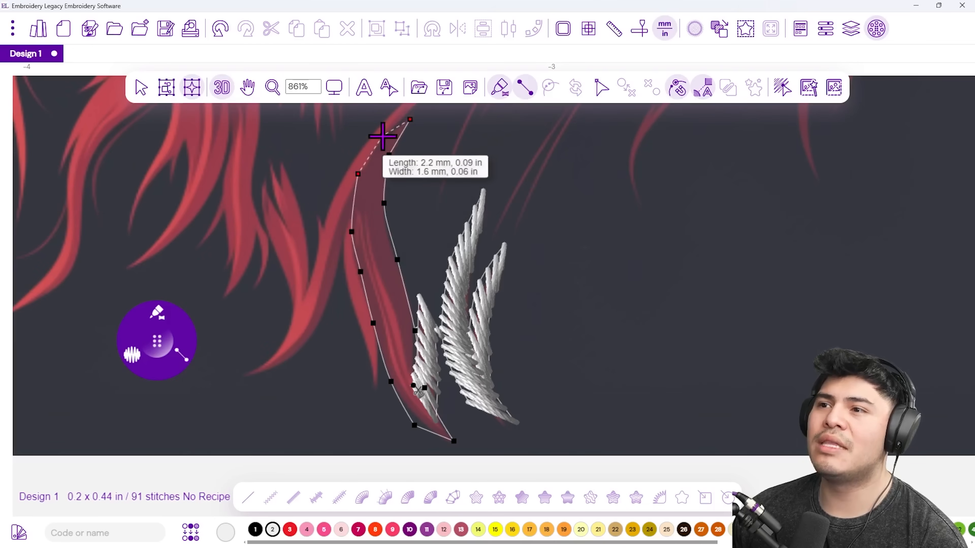
left_click(382, 135)
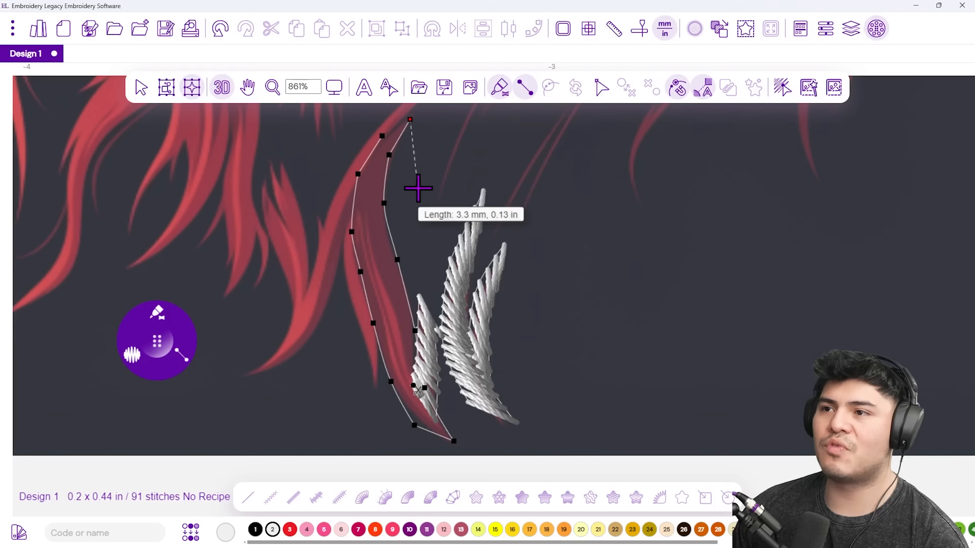
key("Return")
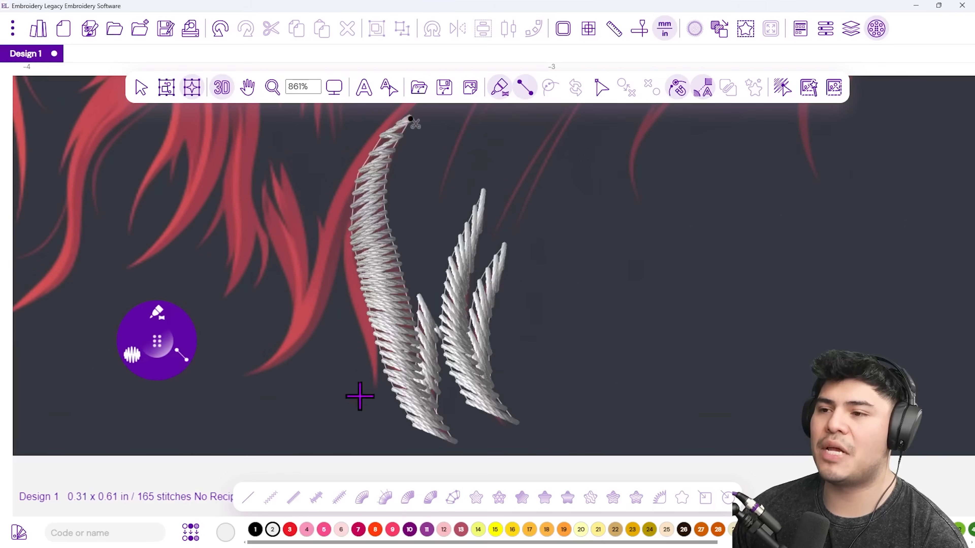
Add a four-point satin column along the long strand's left edge, reaching 202 stitches.
left_click(366, 389)
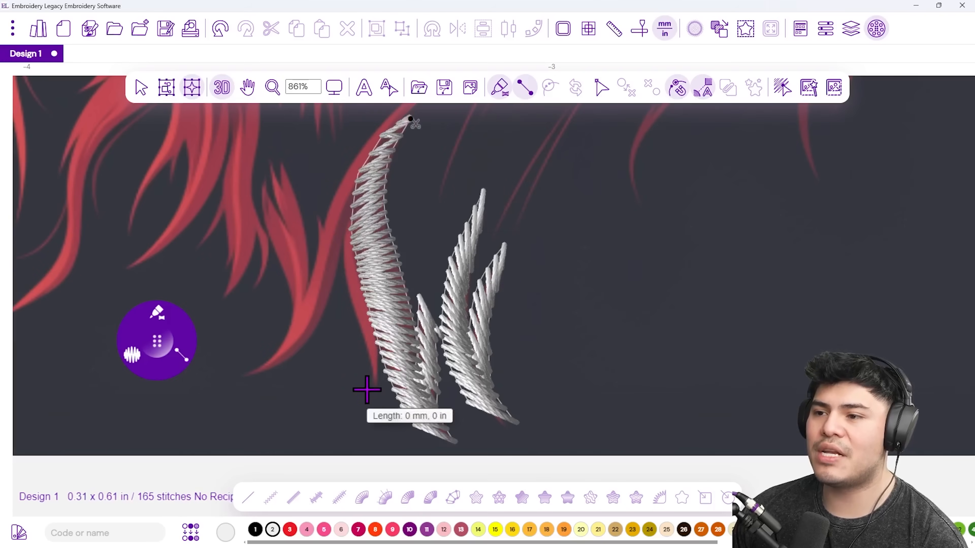
left_click(360, 340)
left_click(341, 283)
left_click(336, 235)
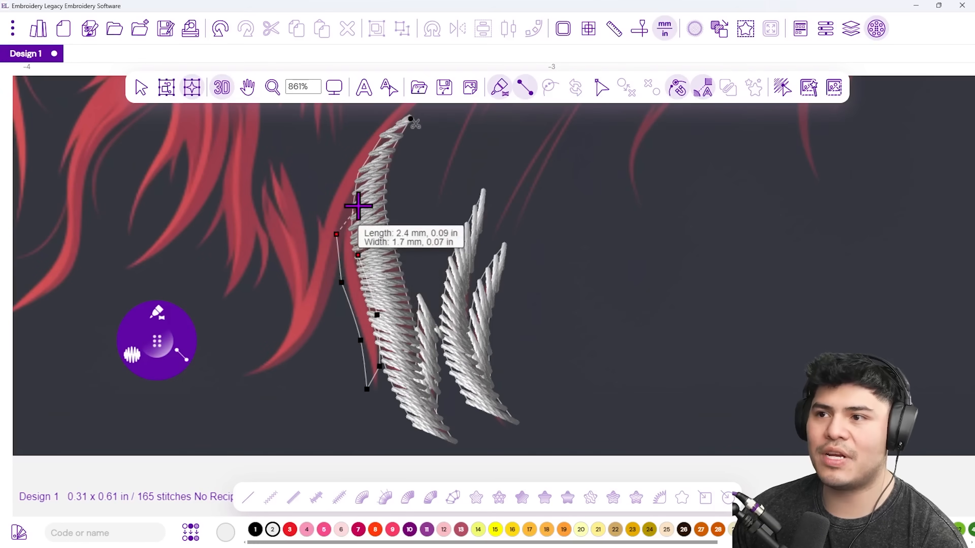
key("Return")
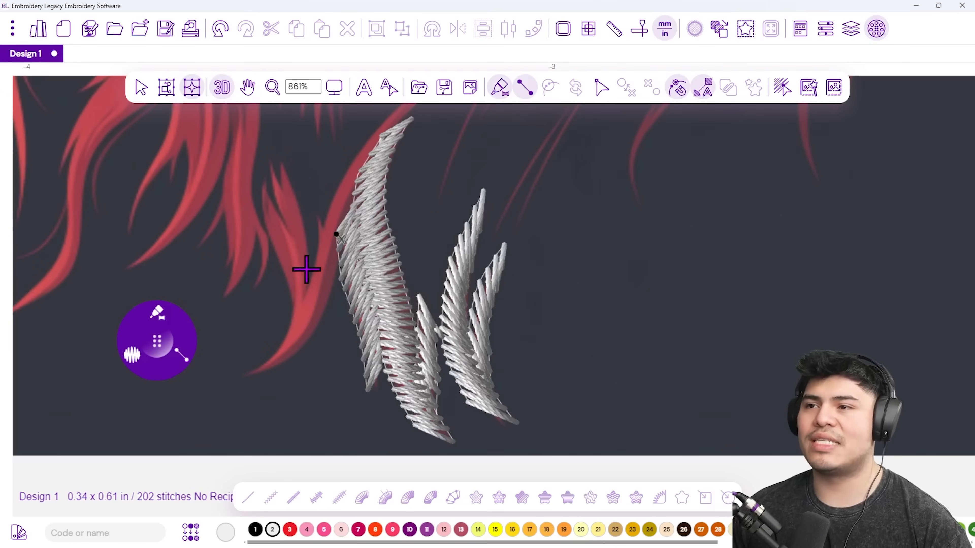
scroll(346, 269, "up", 2)
scroll(345, 269, "left", 2)
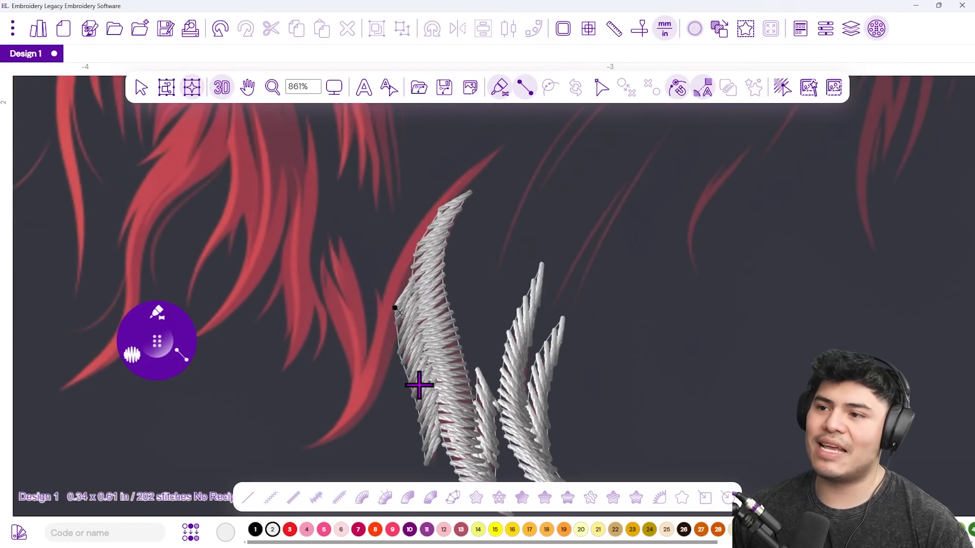
Digitize a curved satin strand from the next curl's top down to the hair tip.
left_click(506, 142)
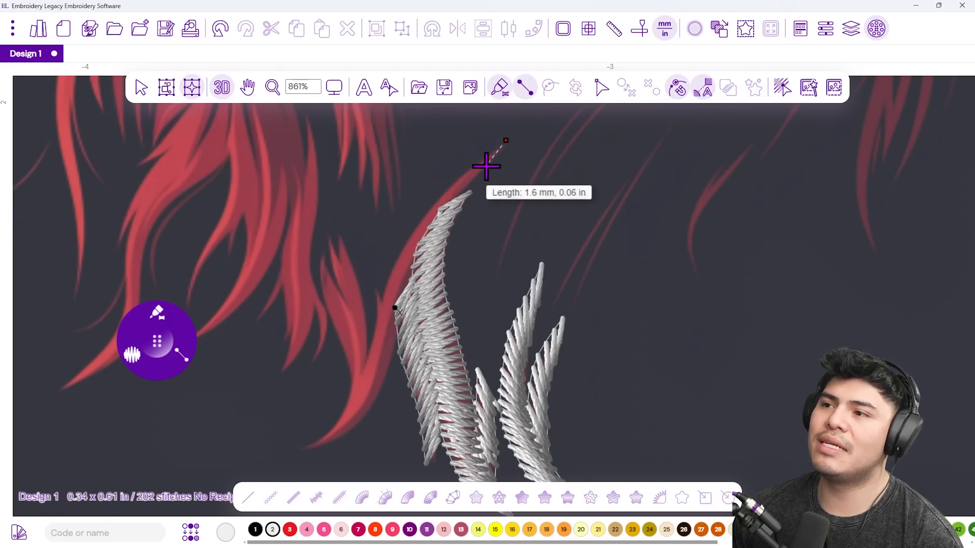
left_click(448, 173)
left_click(445, 202)
left_click(407, 230)
left_click(417, 263)
left_click(373, 312)
left_click(395, 345)
left_click(365, 368)
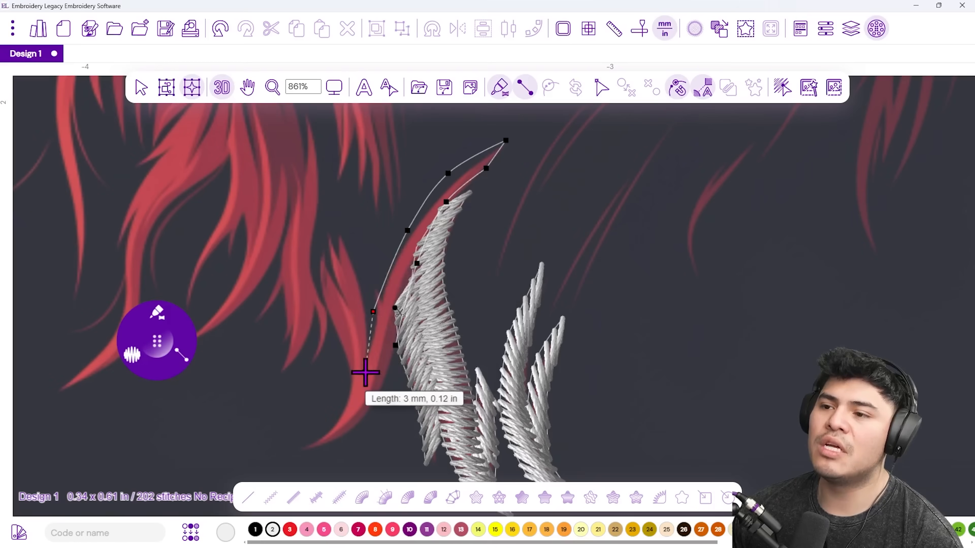
left_click(375, 407)
left_click(343, 406)
left_click(336, 440)
left_click(324, 425)
left_click(300, 453)
key("Return")
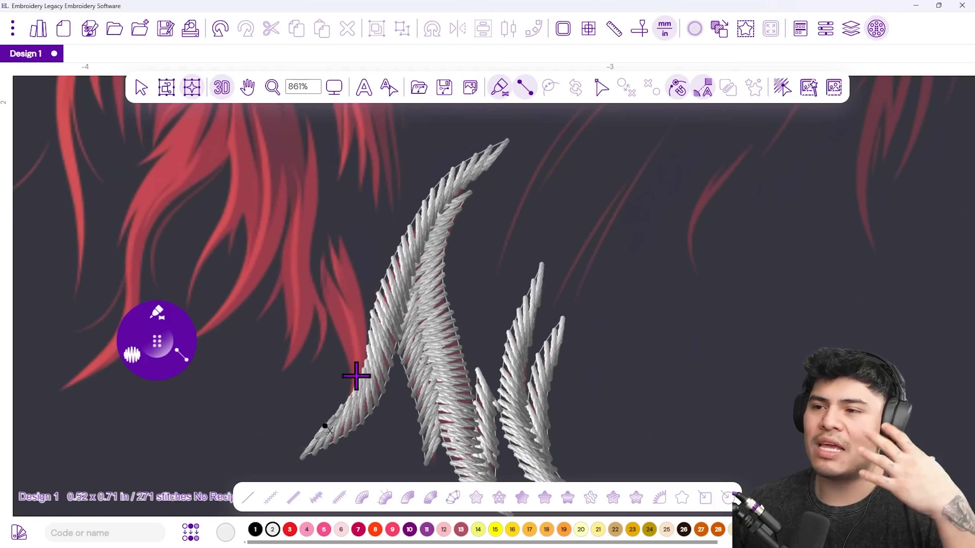
Begin a strand up the lower-left curl, removing the misplaced last points.
left_click(354, 394)
left_click(366, 370)
left_click(343, 347)
left_click(362, 315)
left_click(348, 304)
left_click(326, 301)
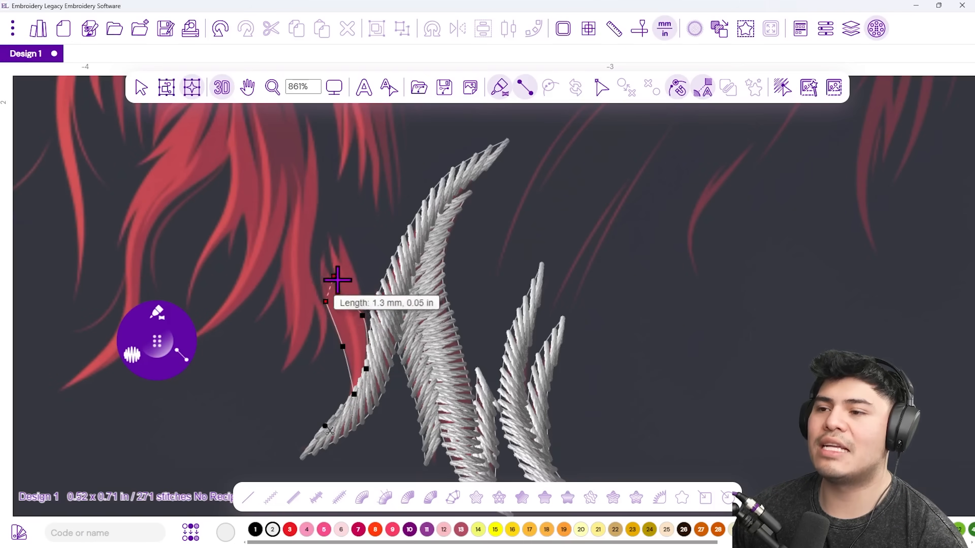
key("BackSpace")
key("BackSpace")
key("BackSpace")
key("BackSpace")
key("BackSpace")
key("BackSpace")
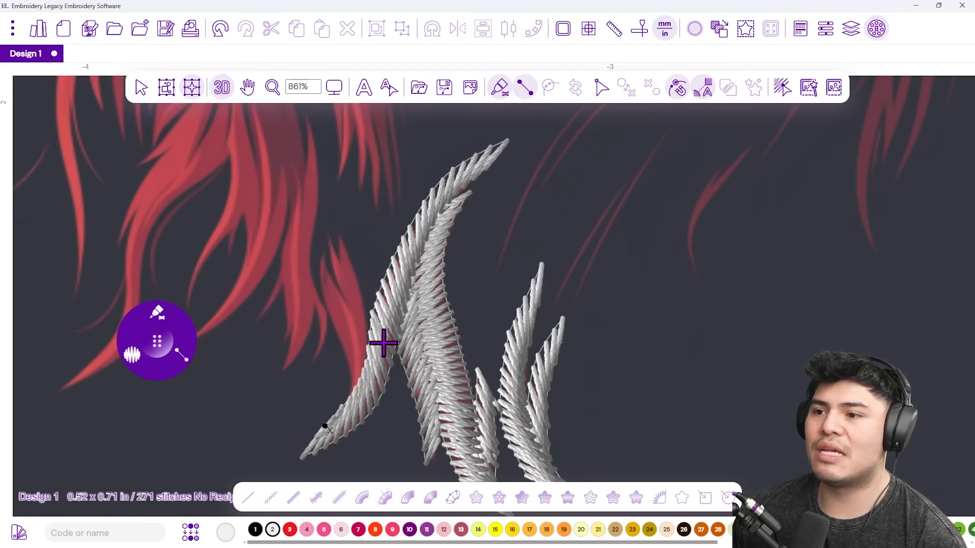
Stitch a satin strand along the red strand up to the curl tip.
left_click(365, 370)
left_click(348, 302)
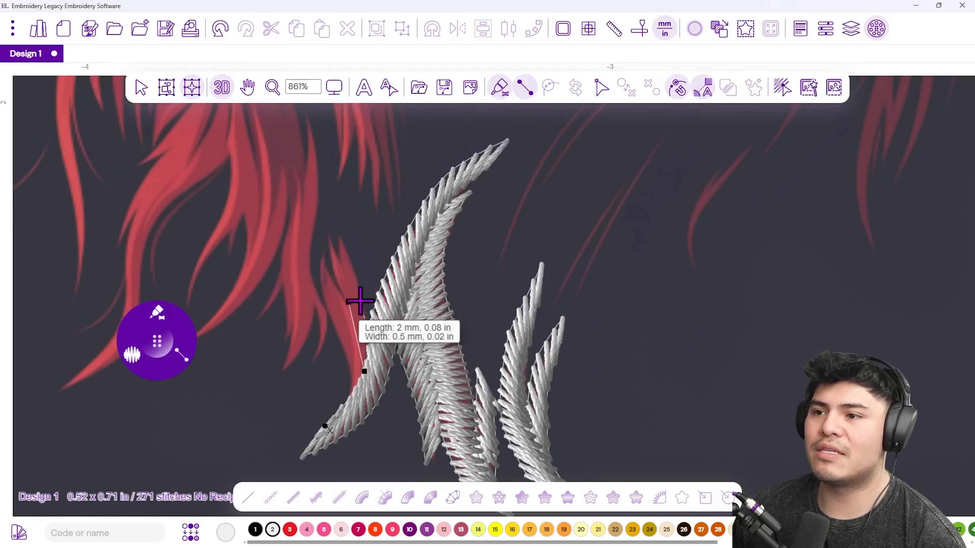
left_click(359, 282)
left_click(337, 277)
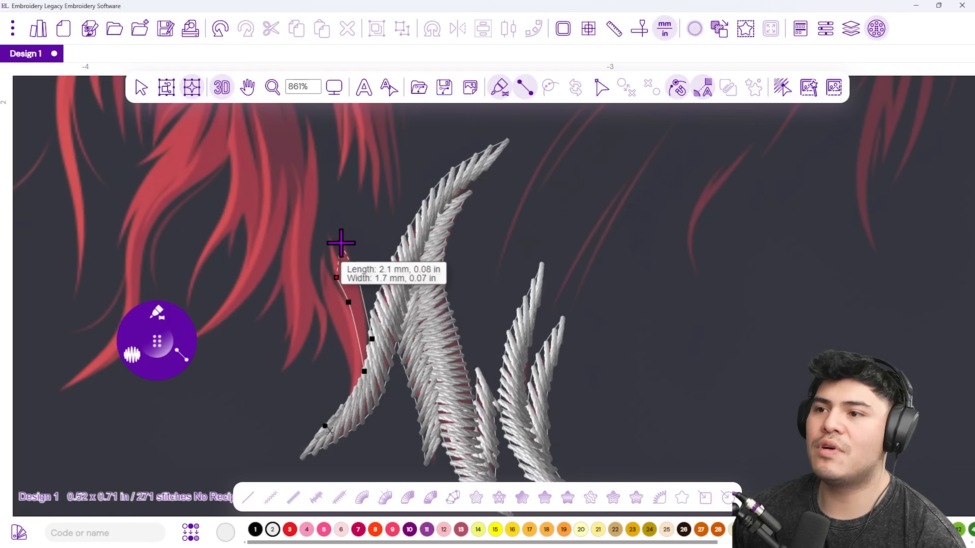
left_click(341, 243)
key("Return")
Add a short satin strand up the left curl beside the previous one, reaching 328 stitches.
left_click(351, 396)
left_click(354, 310)
left_click(324, 304)
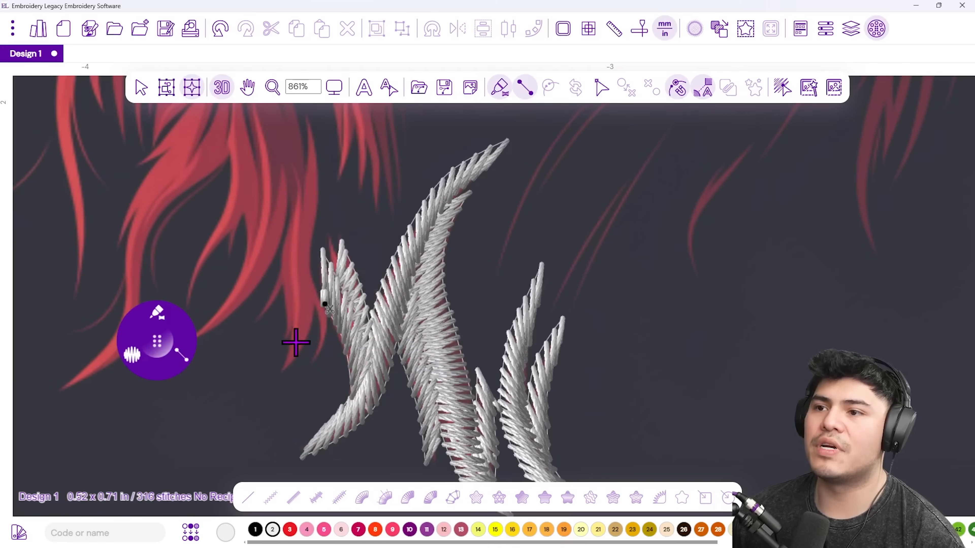
left_click(317, 361)
left_click(317, 330)
left_click(324, 303)
left_click(306, 278)
key("Return")
left_click_drag(306, 314, 413, 382)
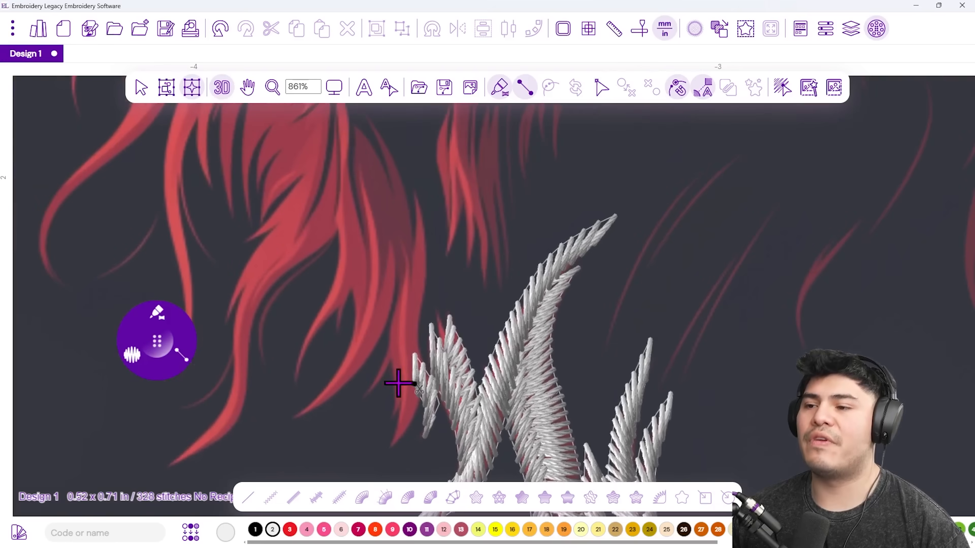
Digitize a white satin strand from the curl's base up to its top tip.
left_click(389, 446)
left_click(410, 422)
left_click(392, 385)
left_click(419, 373)
left_click(388, 334)
left_click(417, 336)
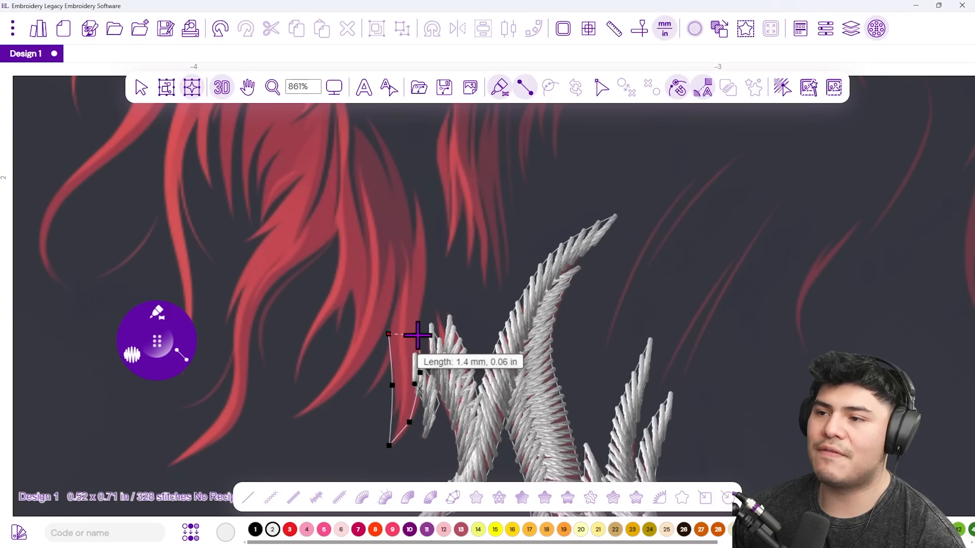
left_click(401, 263)
left_click(425, 287)
left_click(414, 216)
left_click(423, 245)
left_click(413, 189)
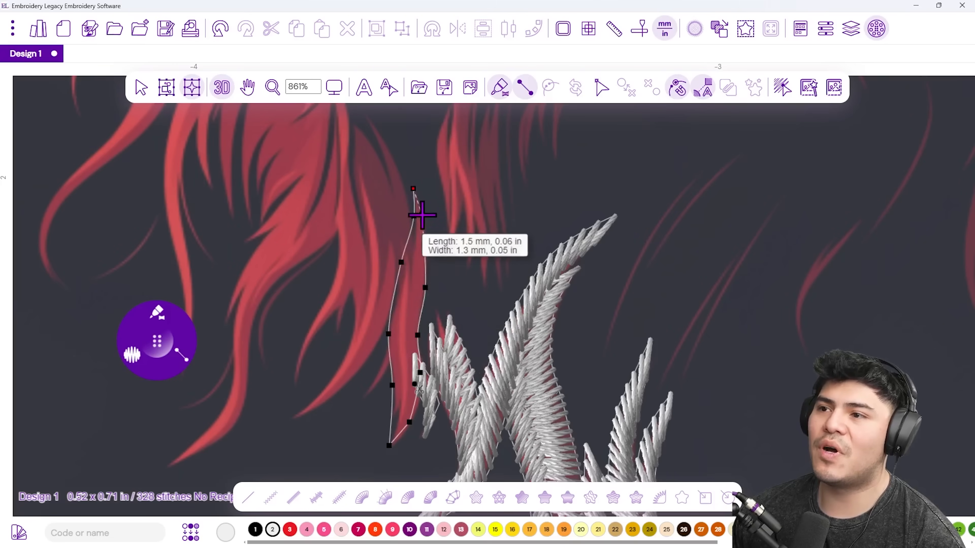
key("Return")
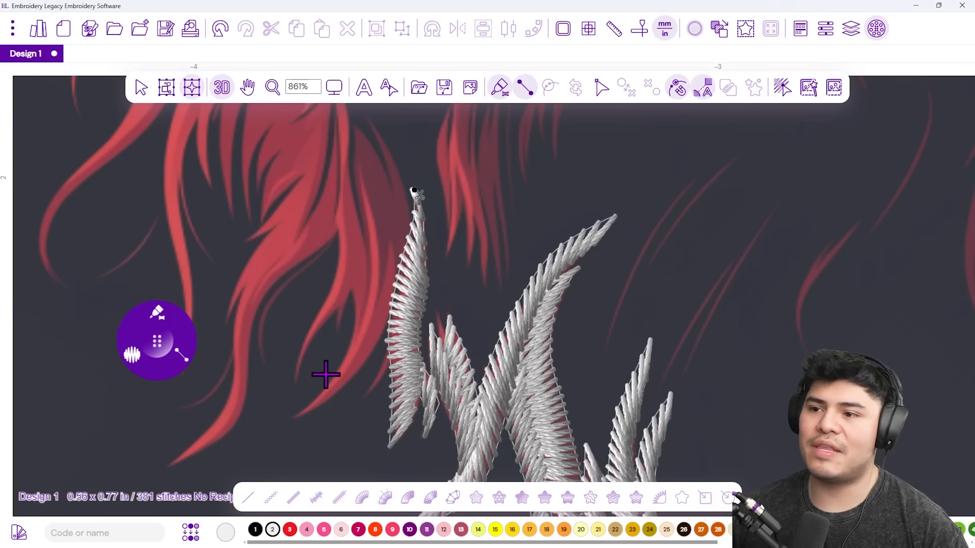
Add a satin strand running down from the top of the curl, correcting one misplaced point.
scroll(384, 346, "up", 1)
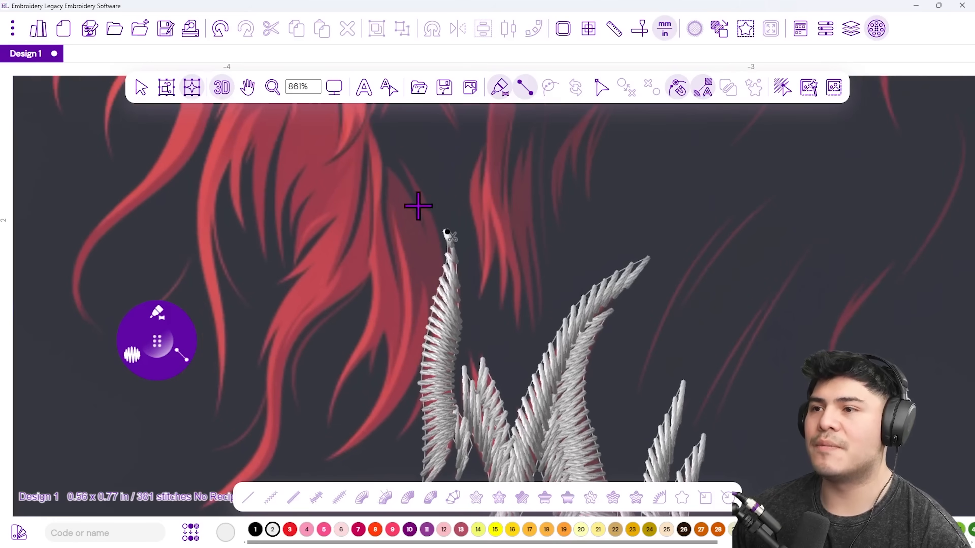
left_click(397, 155)
left_click(415, 174)
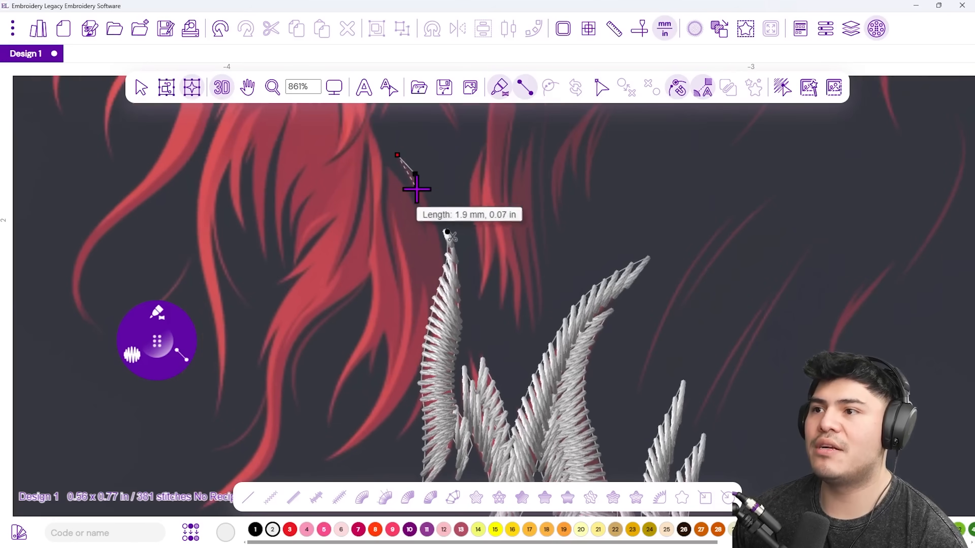
left_click(412, 191)
left_click(427, 196)
left_click(421, 234)
left_click(439, 239)
key("BackSpace")
left_click(444, 244)
left_click(430, 297)
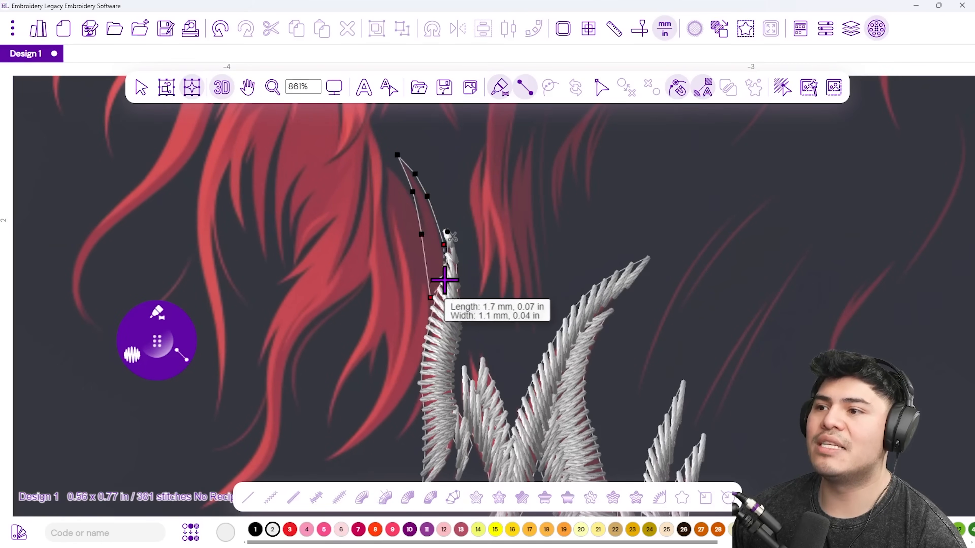
key("Return")
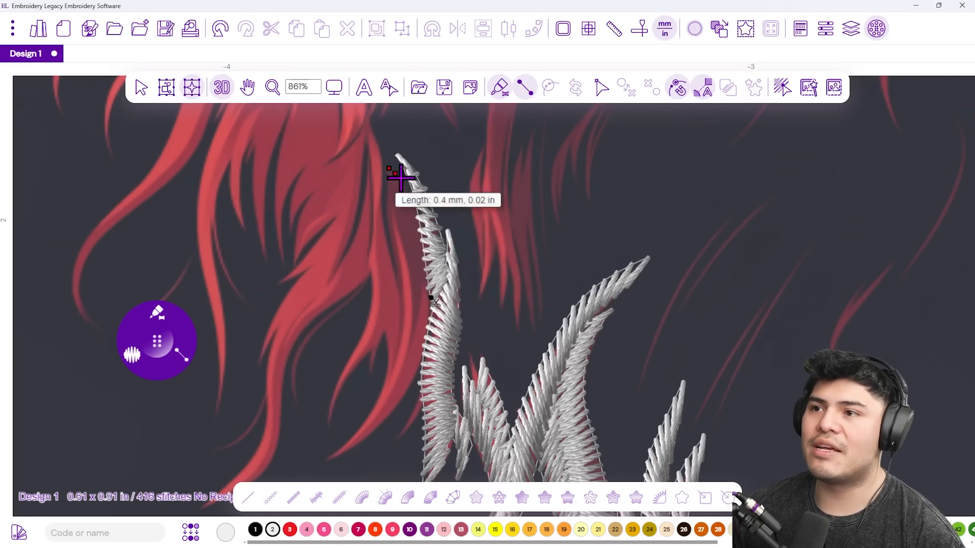
Digitize a long satin strand from the top curl down to the lower left.
left_click(417, 198)
left_click(394, 249)
left_click(431, 267)
left_click(399, 306)
left_click(438, 322)
left_click(391, 347)
left_click(409, 380)
left_click(369, 408)
left_click(371, 439)
left_click(338, 438)
left_click(327, 461)
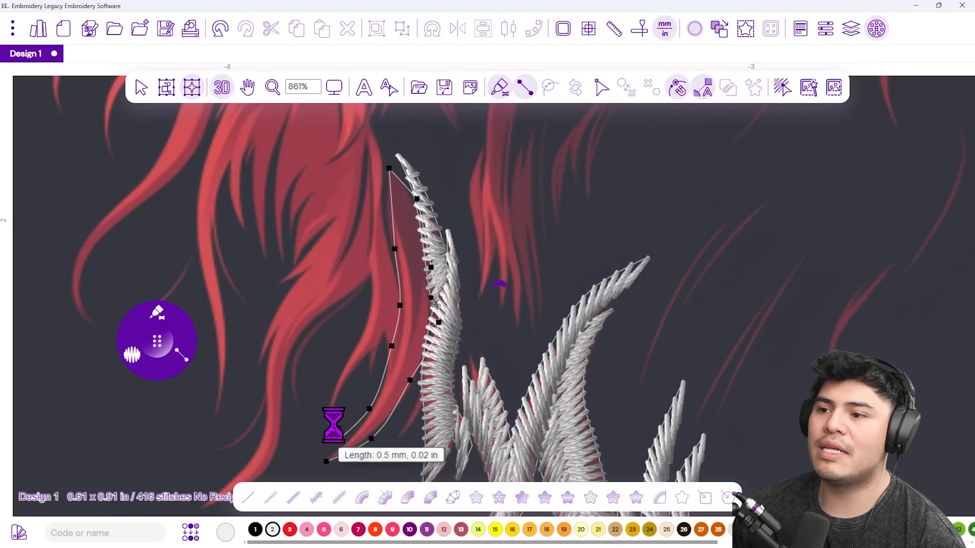
key("Return")
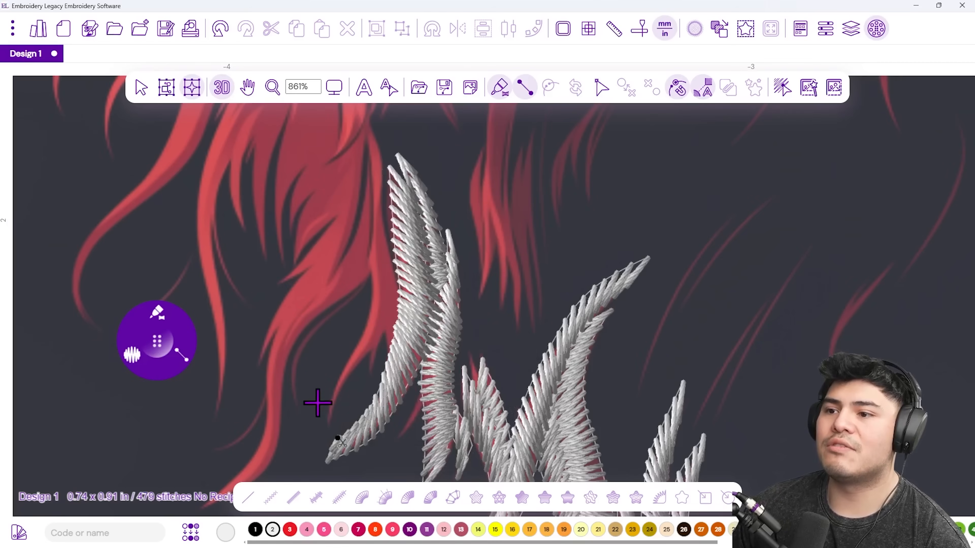
Trace a new strand outline from the lower left up the red curl.
left_click(329, 397)
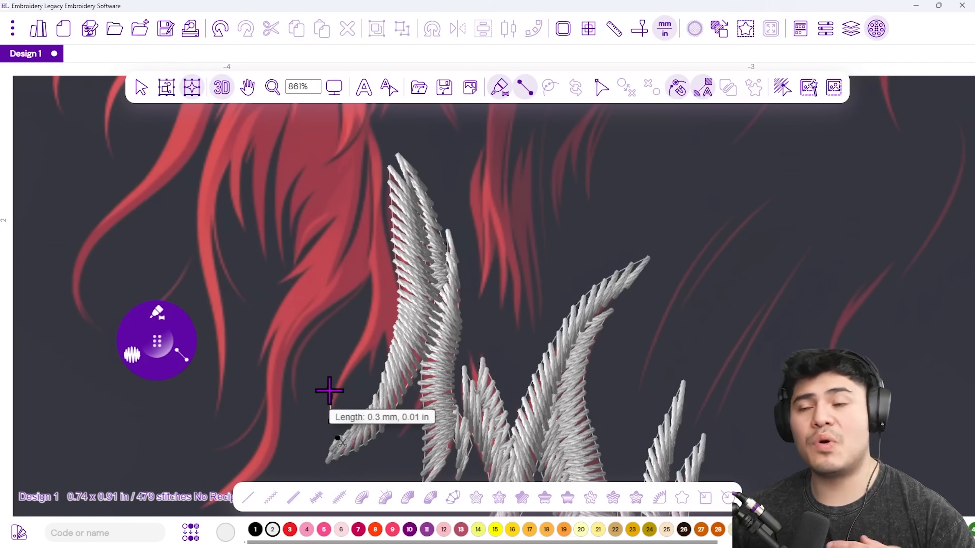
left_click(354, 350)
left_click(359, 374)
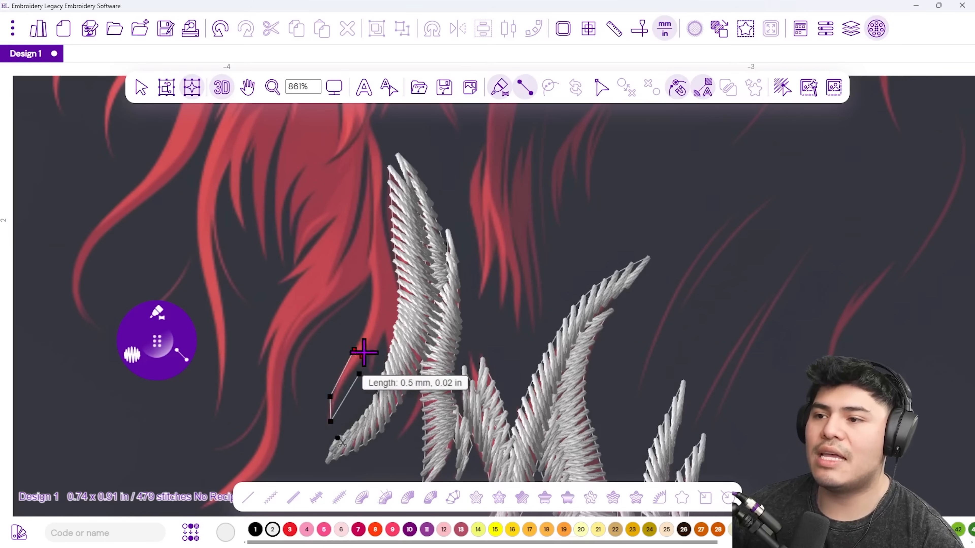
left_click(370, 321)
left_click(398, 351)
left_click(369, 268)
left_click(405, 280)
left_click(369, 211)
Finish that strand's tip as satin stitches, then zoom out to 200%.
left_click_drag(381, 176, 385, 271)
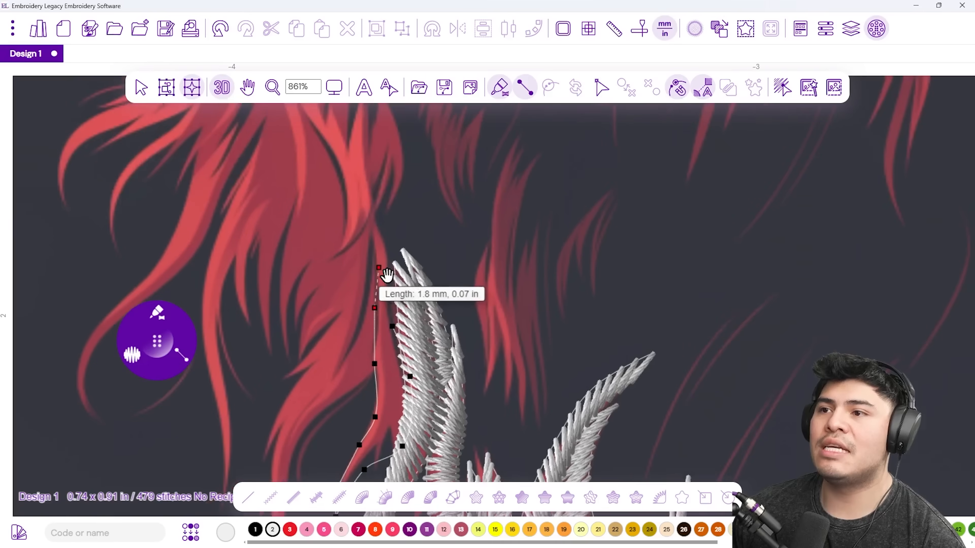
left_click(372, 254)
left_click(389, 272)
left_click(368, 214)
left_click(379, 227)
right_click(380, 231)
scroll(431, 385, "down", 2)
scroll(431, 385, "down", 5)
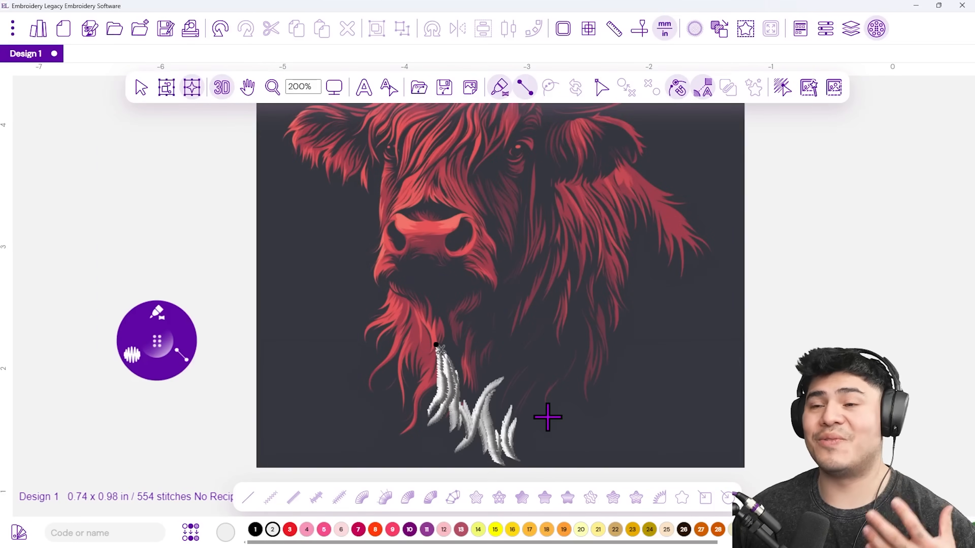
Trace a strand outline from the lower-left curl tip up to its pointed tip.
scroll(475, 413, "up", 5)
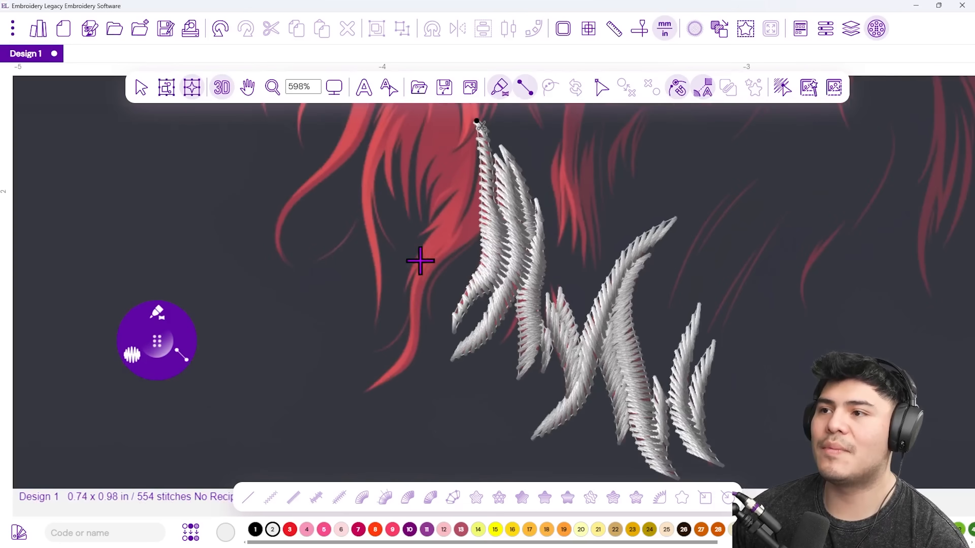
left_click(359, 392)
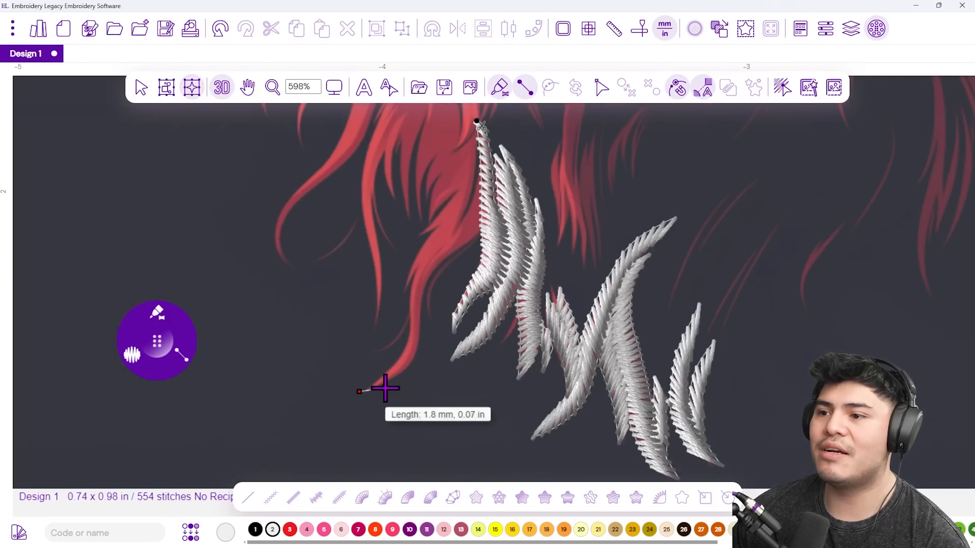
left_click(385, 388)
left_click(391, 365)
left_click(414, 361)
left_click(407, 321)
left_click(420, 331)
left_click(411, 263)
left_click(426, 288)
left_click(453, 253)
left_click(453, 224)
left_click(481, 177)
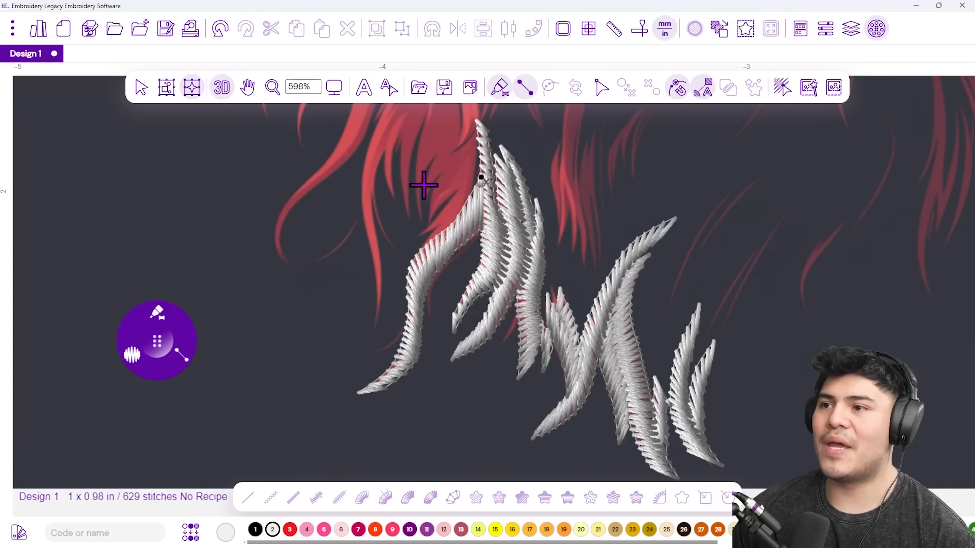
Add two short satin strands on the left side of the hair.
scroll(394, 348, "up", 3)
left_click(397, 347)
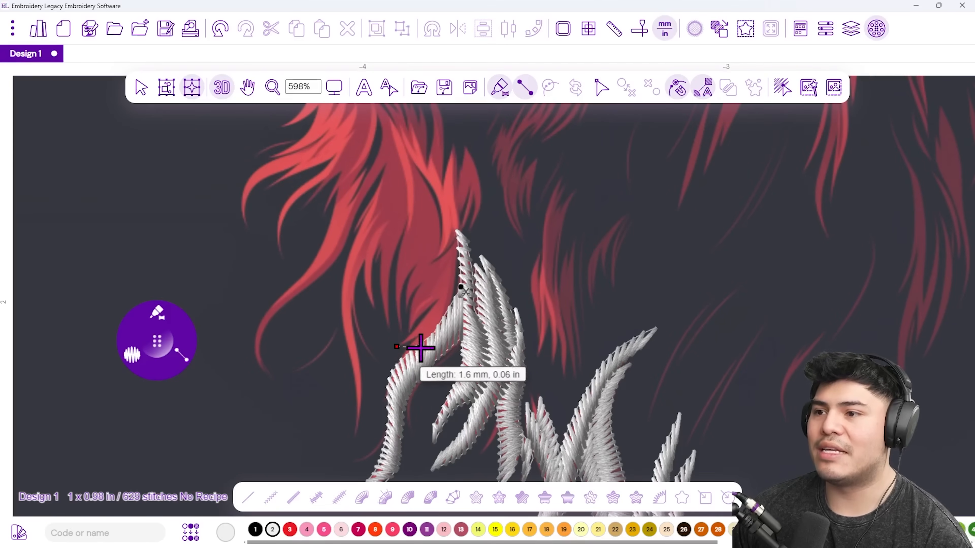
left_click(451, 286)
key("Return")
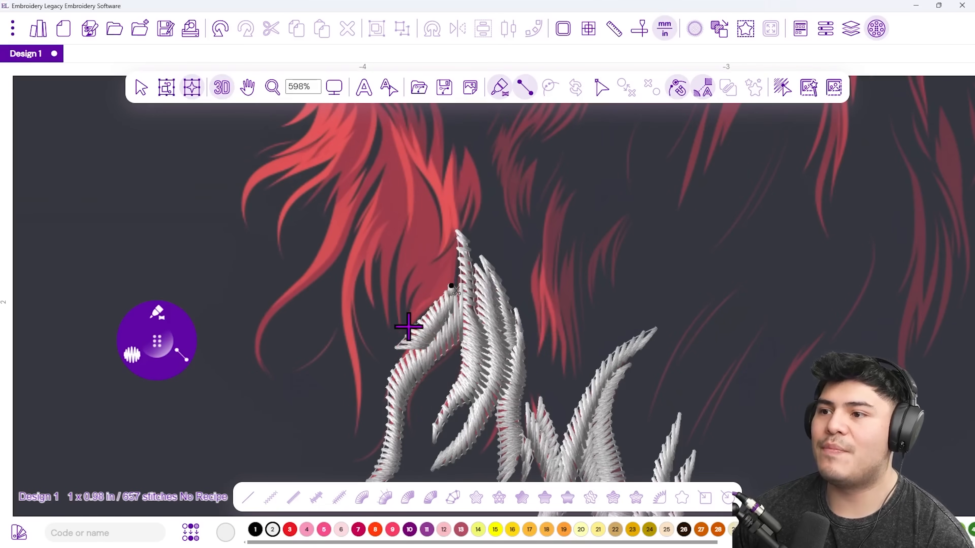
left_click(421, 322)
left_click(421, 285)
left_click(437, 298)
left_click(460, 236)
key("Return")
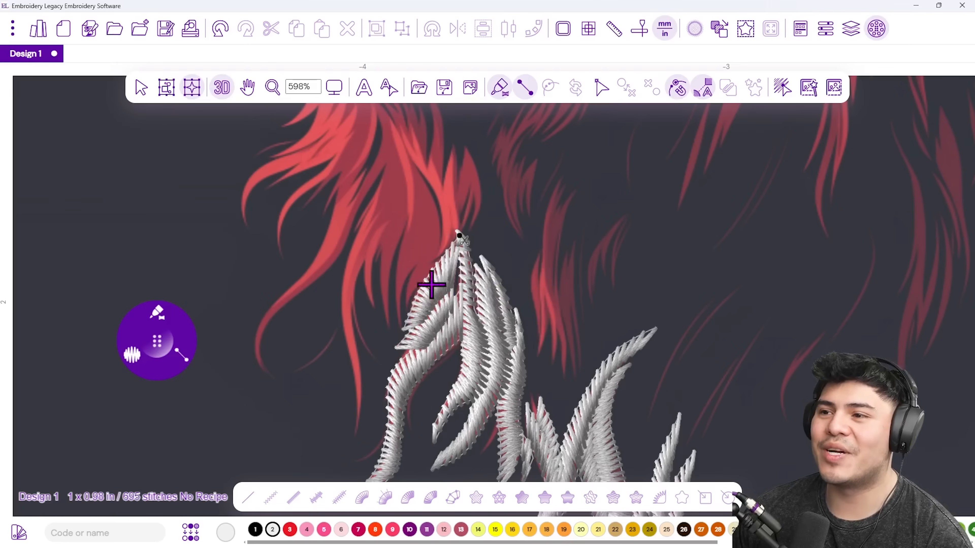
Digitize another short satin strand up the curl.
left_click(401, 312)
left_click(413, 304)
left_click(427, 277)
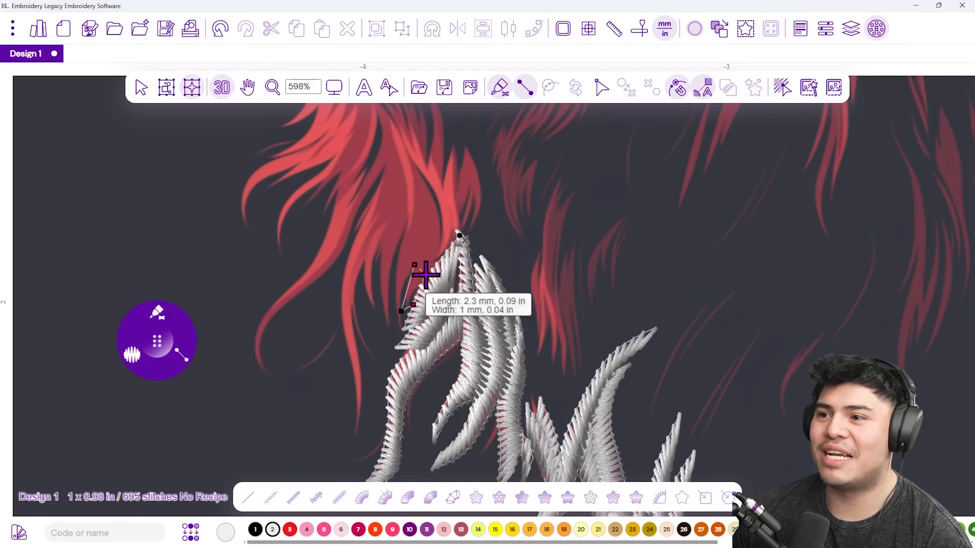
left_click(415, 265)
left_click(442, 227)
key("Return")
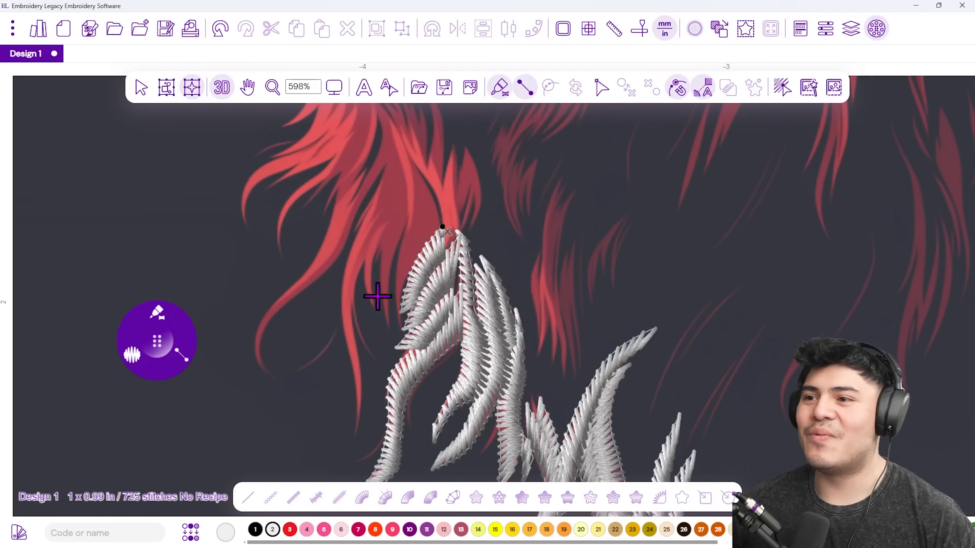
Add a longer satin strand reaching high up the red curl.
left_click(400, 328)
left_click(405, 312)
left_click(396, 266)
left_click(414, 265)
left_click(440, 232)
left_click(407, 224)
left_click(408, 152)
key("Return")
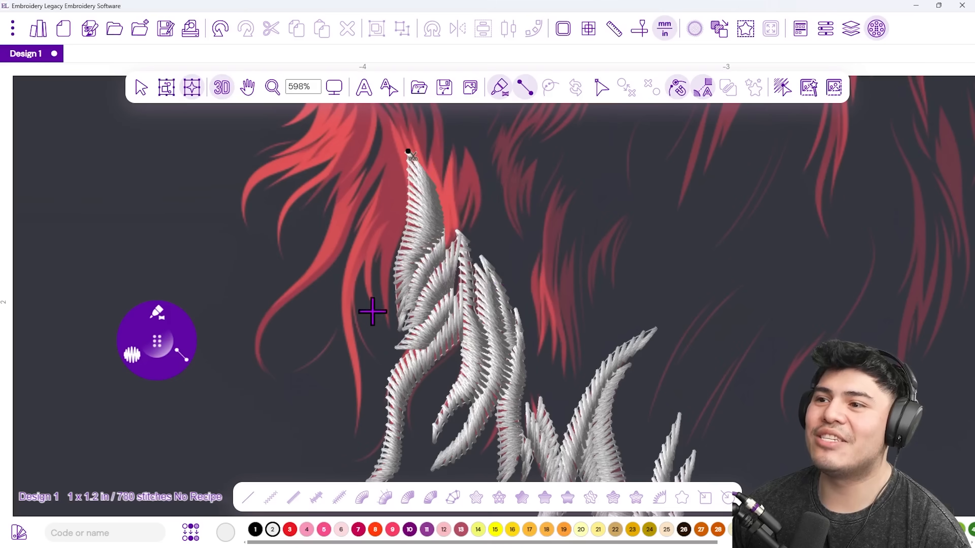
Add a strand beside the last one and a short strand on the left.
left_click(375, 253)
left_click(389, 263)
left_click(387, 213)
left_click(404, 237)
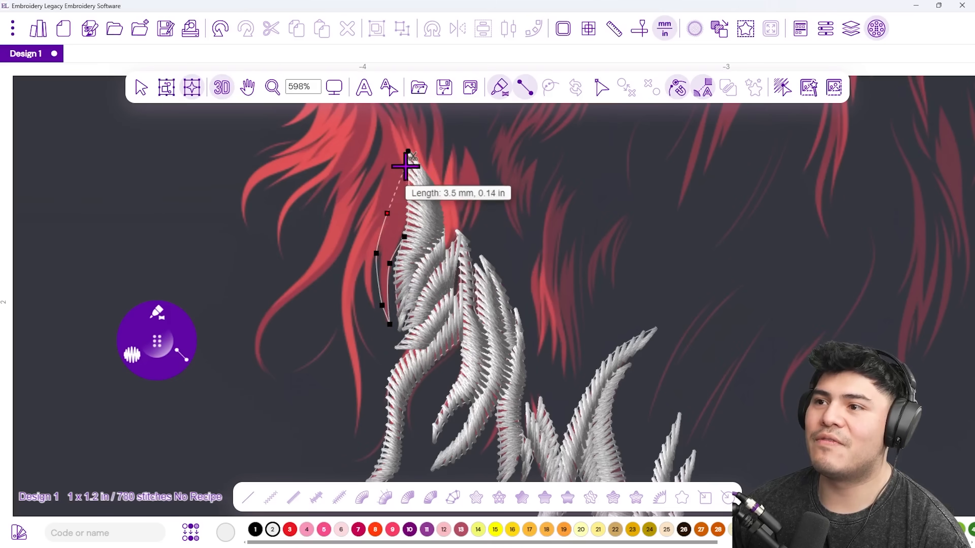
left_click(397, 149)
left_click(361, 286)
left_click(373, 309)
left_click(367, 245)
key("Return")
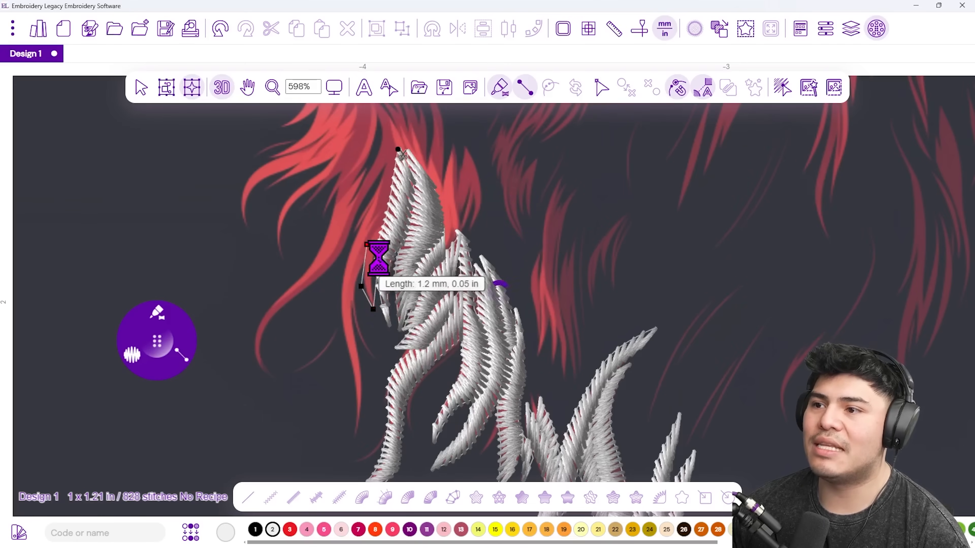
Digitize a long satin strand up the left edge of the stitched hair.
left_click(364, 371)
left_click(361, 431)
left_click(352, 412)
left_click(347, 352)
left_click(337, 297)
left_click(356, 313)
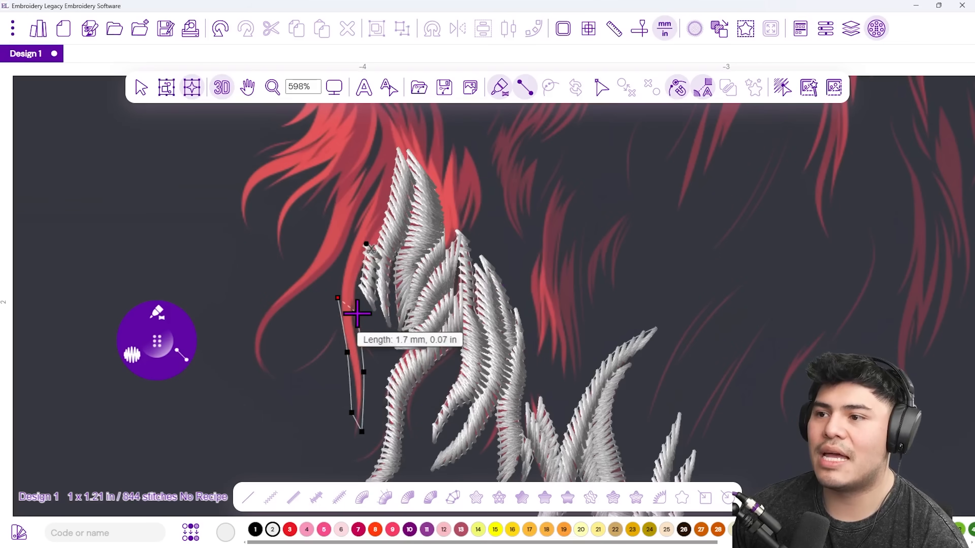
left_click(354, 233)
left_click(369, 255)
left_click(376, 188)
left_click(389, 224)
left_click(389, 127)
left_click(403, 161)
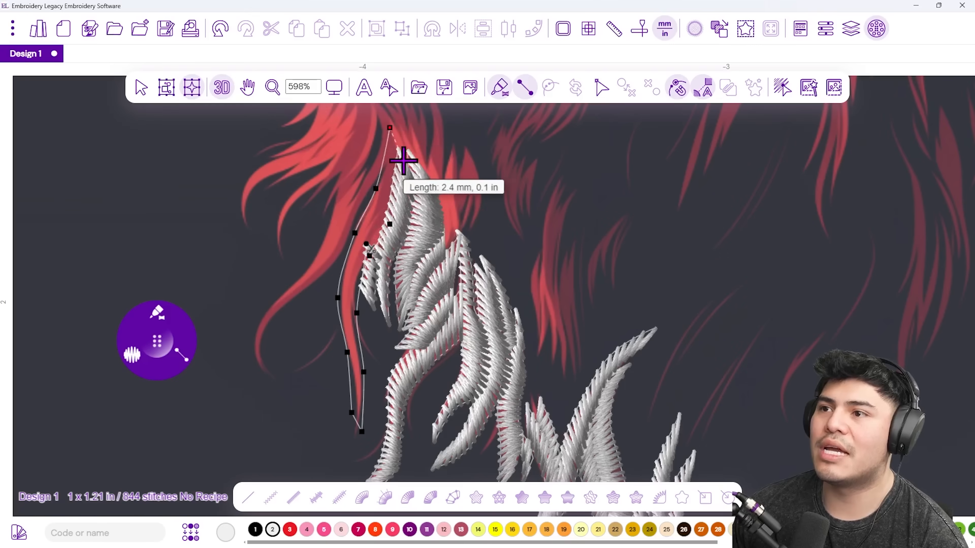
key("Return")
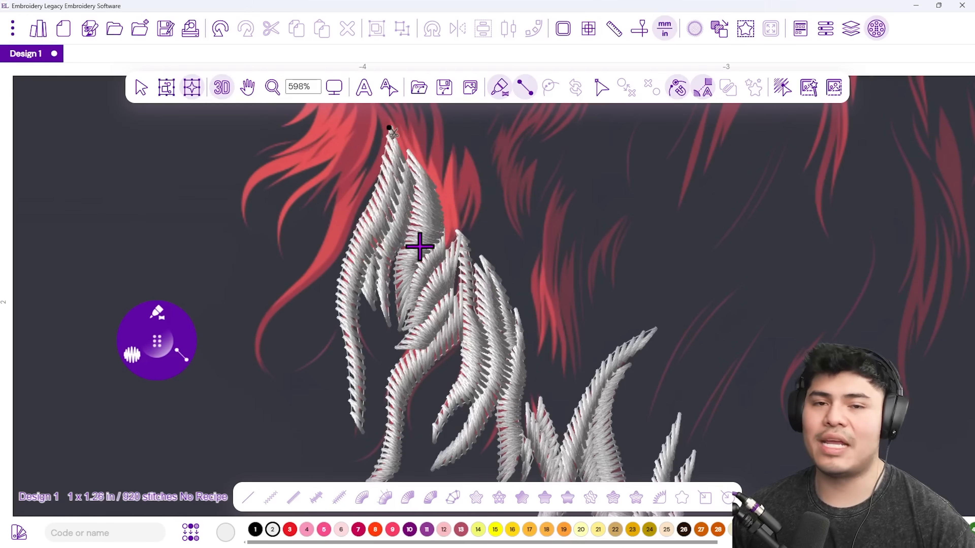
Digitize a long looping satin strand from the curl's base up to the top tip.
left_click_drag(309, 352, 463, 330)
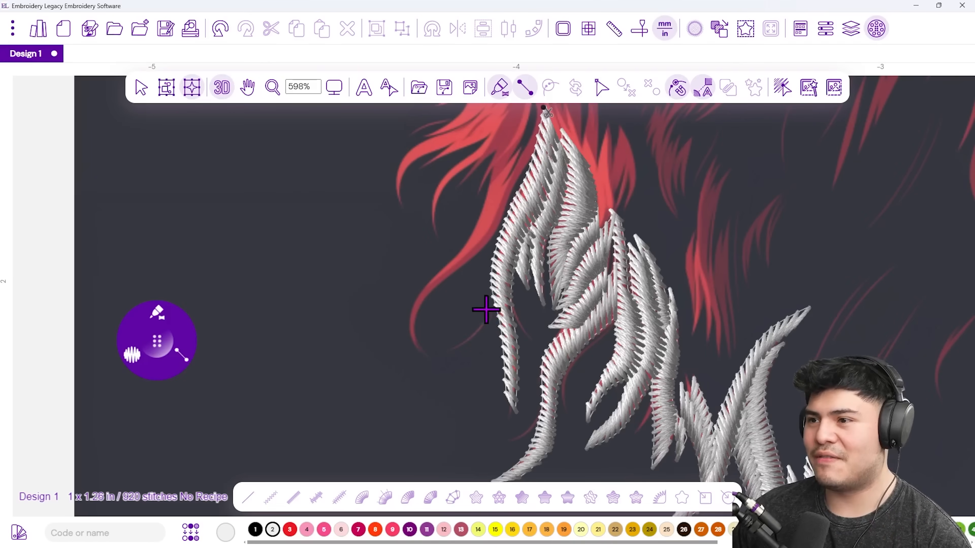
left_click(492, 296)
left_click(492, 311)
left_click(474, 324)
left_click(465, 348)
left_click(440, 342)
left_click(424, 358)
left_click(420, 330)
left_click(401, 342)
left_click(433, 295)
left_click(408, 299)
left_click(469, 270)
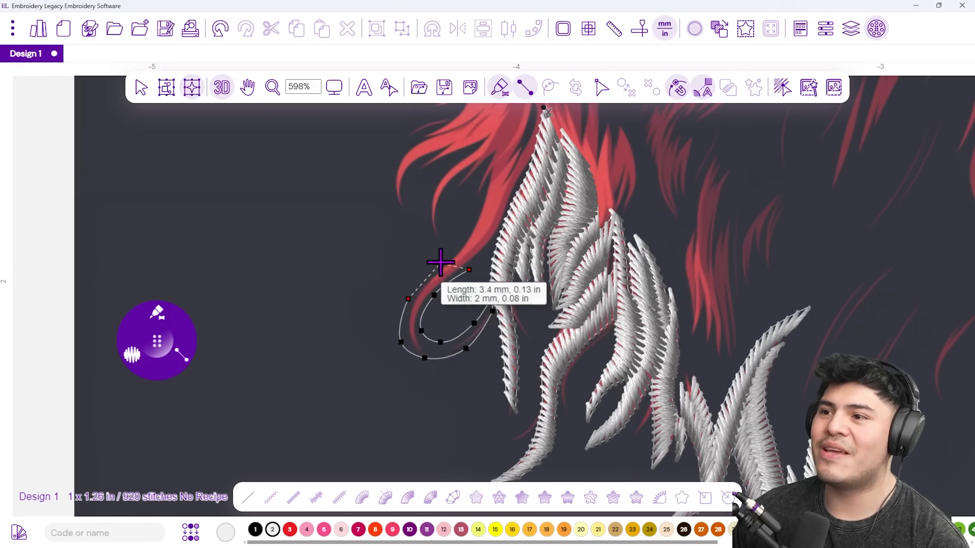
left_click(440, 262)
left_click(449, 310)
left_click(424, 303)
left_click(478, 246)
left_click(446, 260)
left_click(493, 216)
left_click(451, 226)
left_click(479, 169)
left_click(479, 169)
key("Return")
Add a second satin strand to the left, running up near the tip.
left_click(384, 328)
left_click(375, 311)
left_click(386, 280)
left_click(381, 266)
left_click(420, 253)
left_click(423, 231)
left_click(443, 211)
left_click(454, 240)
left_click(460, 157)
left_click(479, 167)
key("Return")
Add a satin strand following the red hair up to its top.
left_click(340, 280)
left_click(351, 294)
left_click(354, 236)
left_click(359, 250)
left_click(394, 214)
left_click(384, 244)
left_click(428, 233)
left_click(429, 199)
left_click(442, 145)
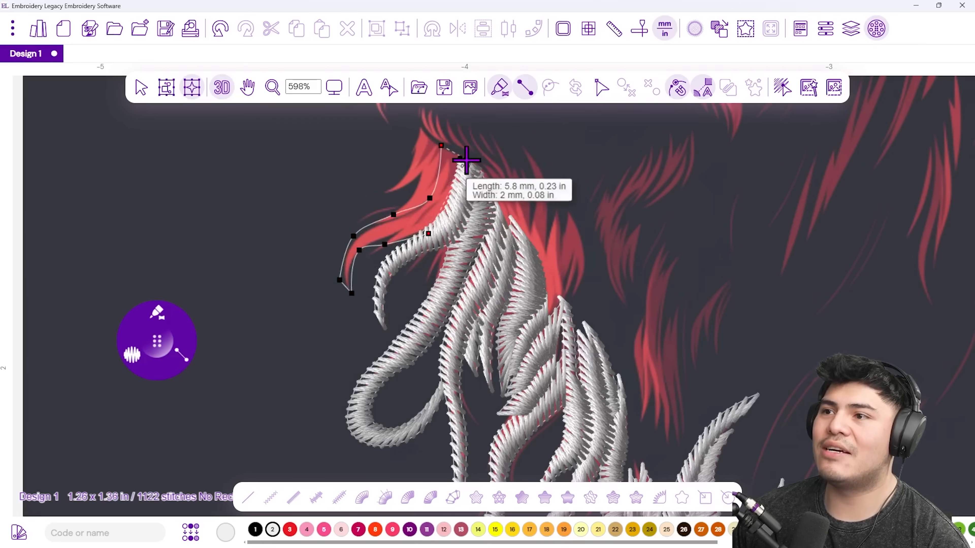
left_click(465, 157)
key("Return")
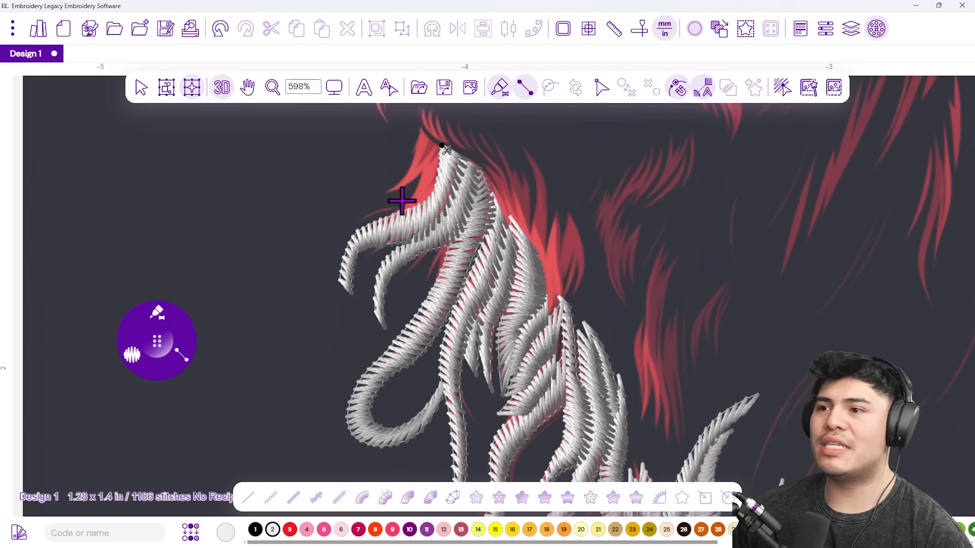
Add two short satin strands near the top of the hair.
left_click(402, 200)
left_click(405, 216)
left_click(421, 168)
left_click(440, 196)
left_click(426, 139)
key("Return")
left_click(395, 177)
left_click(388, 195)
left_click(414, 181)
left_click(413, 159)
left_click(419, 128)
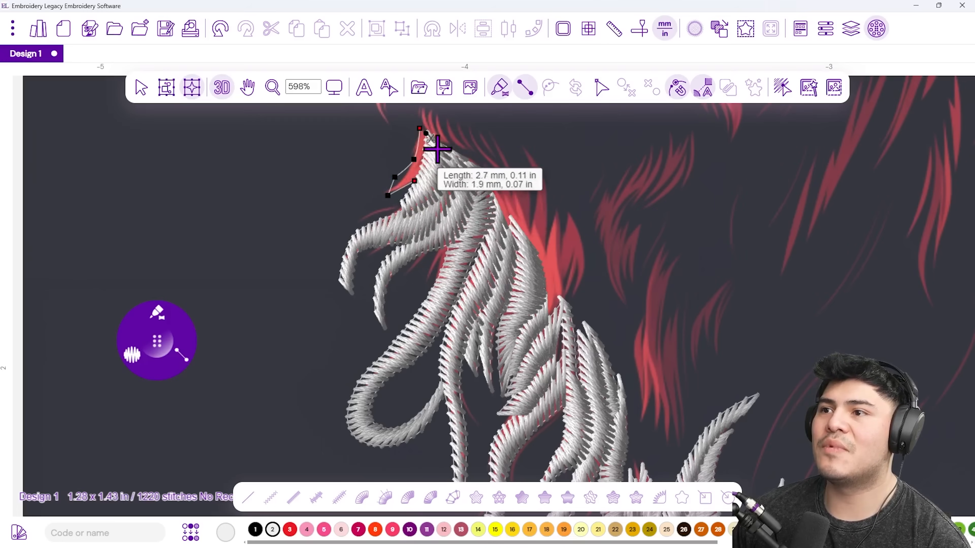
key("Return")
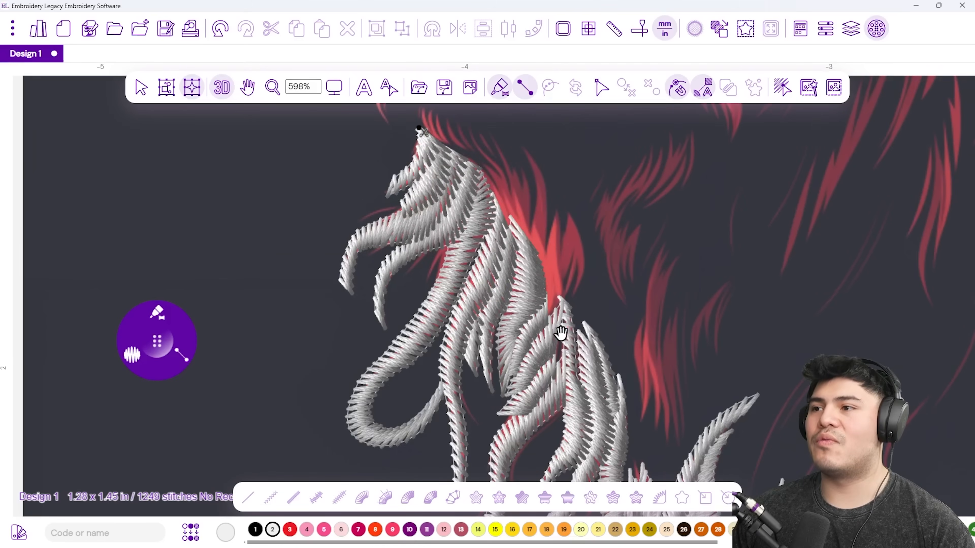
scroll(561, 333, "down", 5)
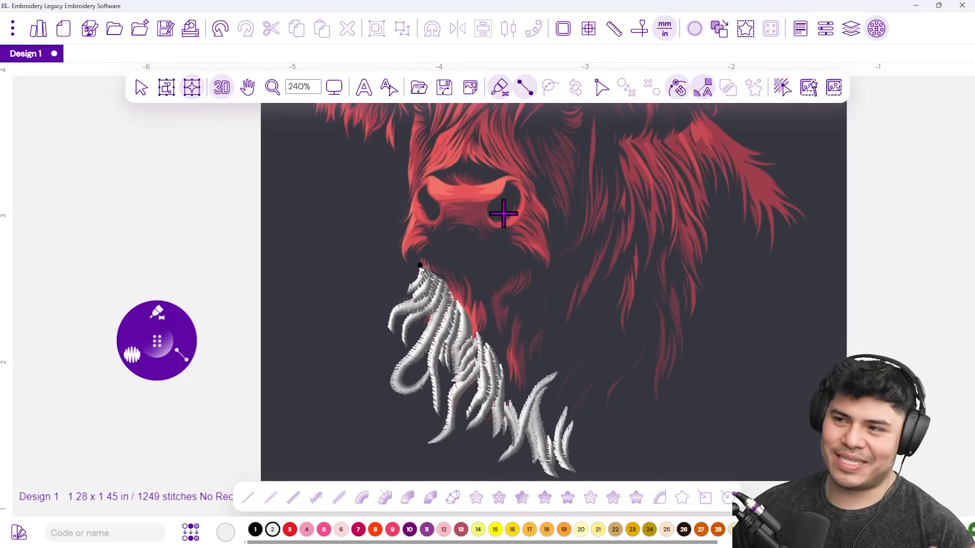
scroll(503, 214, "down", 3)
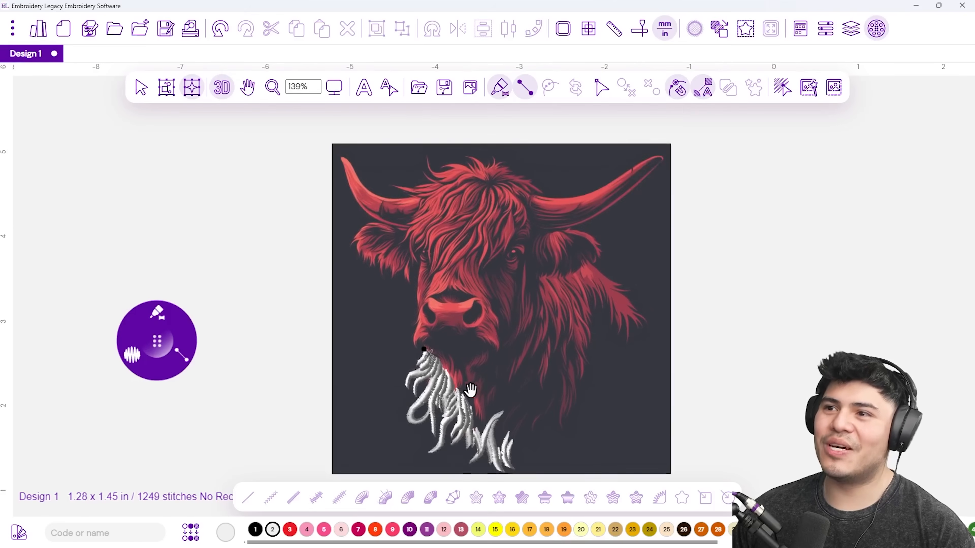
scroll(454, 289, "up", 6)
scroll(520, 225, "up", 3)
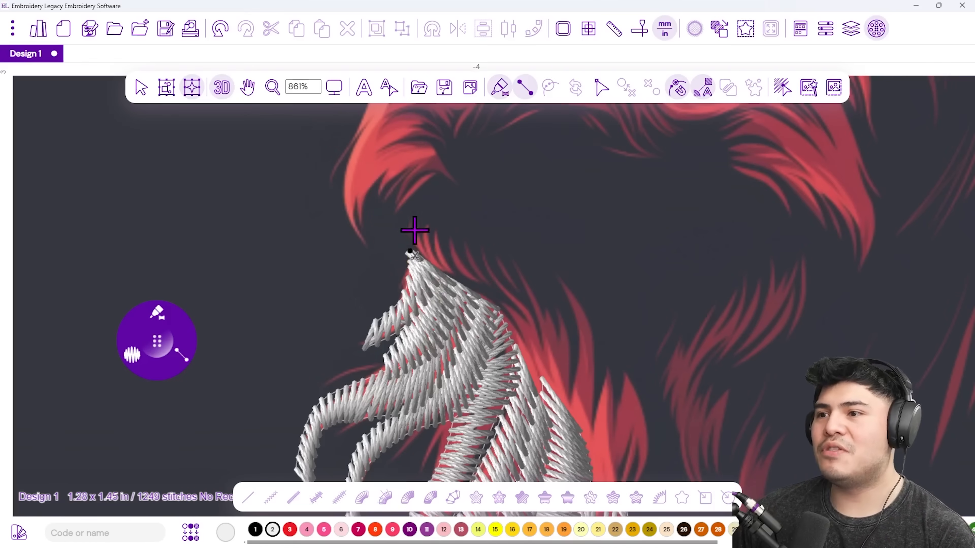
Digitize two satin strands curving right from the top tip, then undo them.
left_click(430, 235)
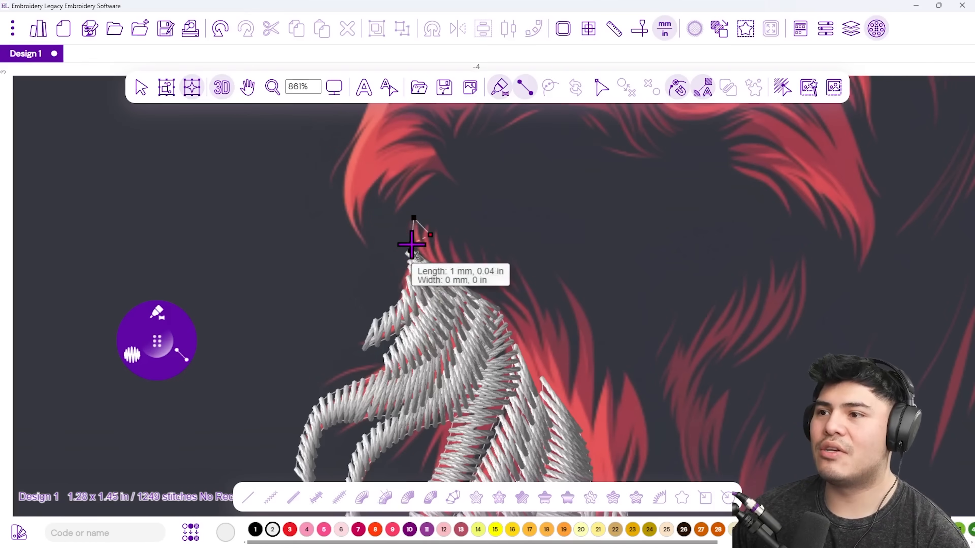
left_click(438, 248)
left_click(443, 271)
left_click(464, 291)
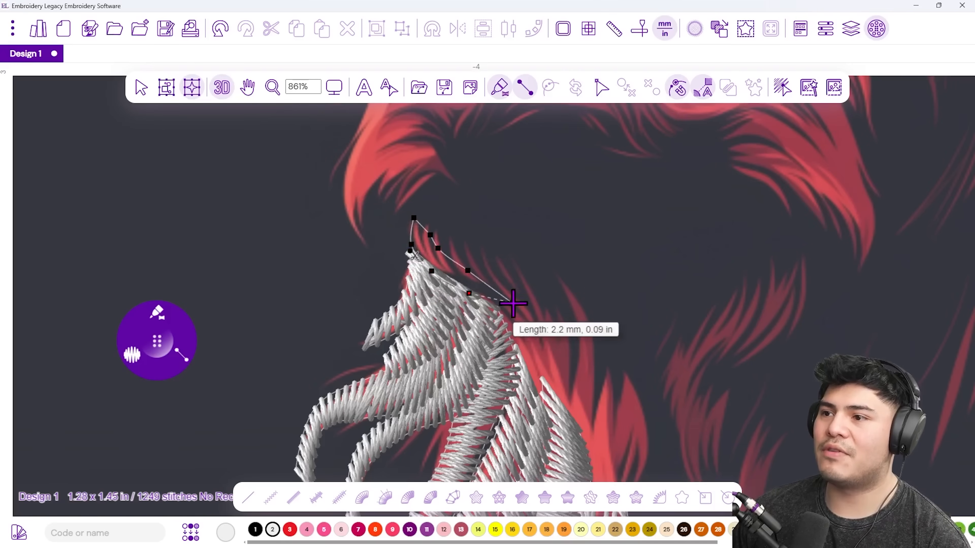
left_click(516, 303)
key("Return")
left_click(468, 252)
left_click(475, 279)
left_click(505, 309)
left_click(554, 326)
key("Return")
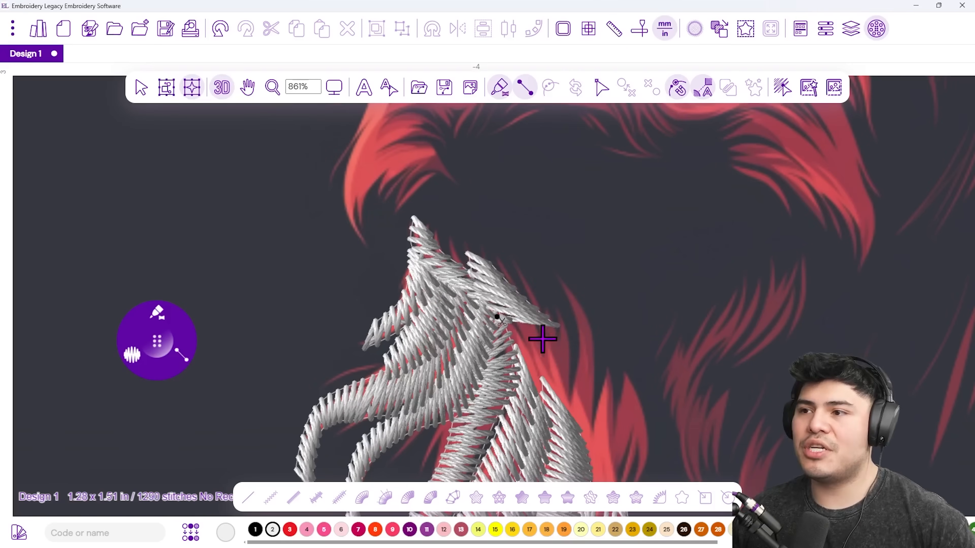
key("ctrl+z")
key("ctrl+z")
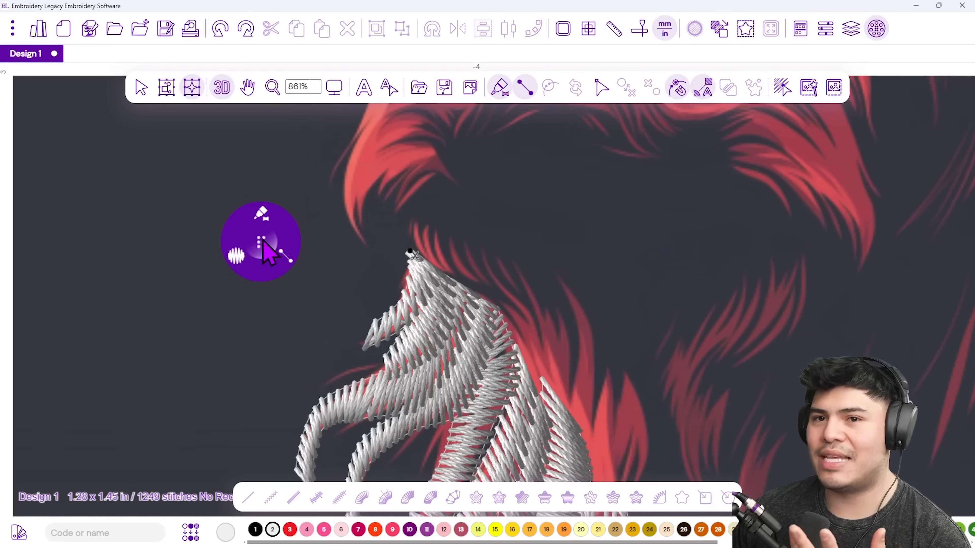
Set stitch density to 1 mm and redraw a satin strand curving right from the tip.
left_click(255, 261)
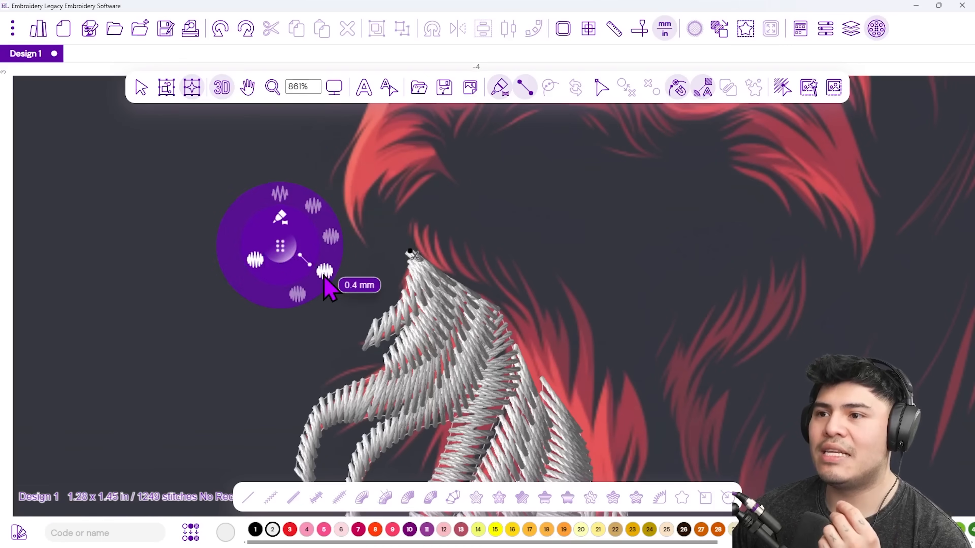
left_click(313, 208)
left_click(407, 225)
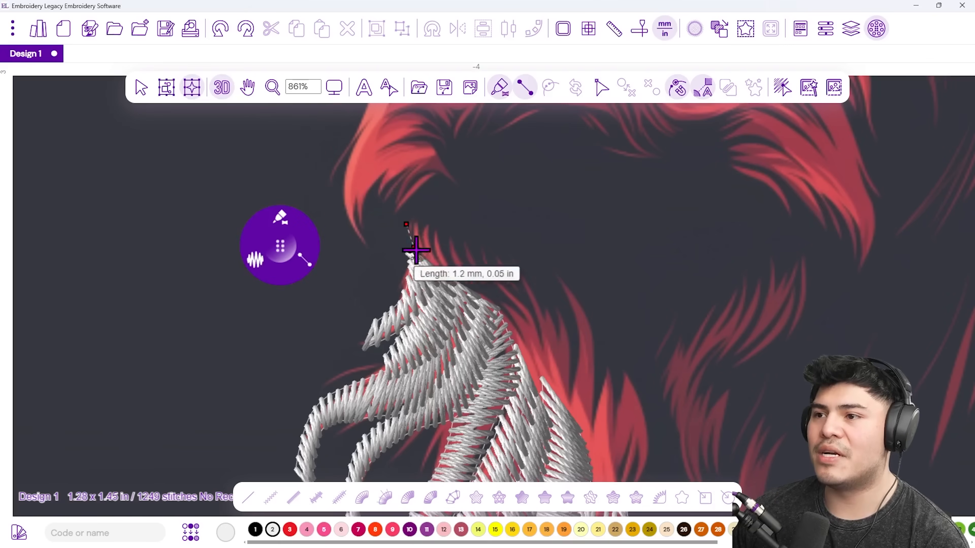
left_click(423, 266)
left_click(450, 242)
left_click(465, 284)
left_click(501, 256)
left_click(514, 295)
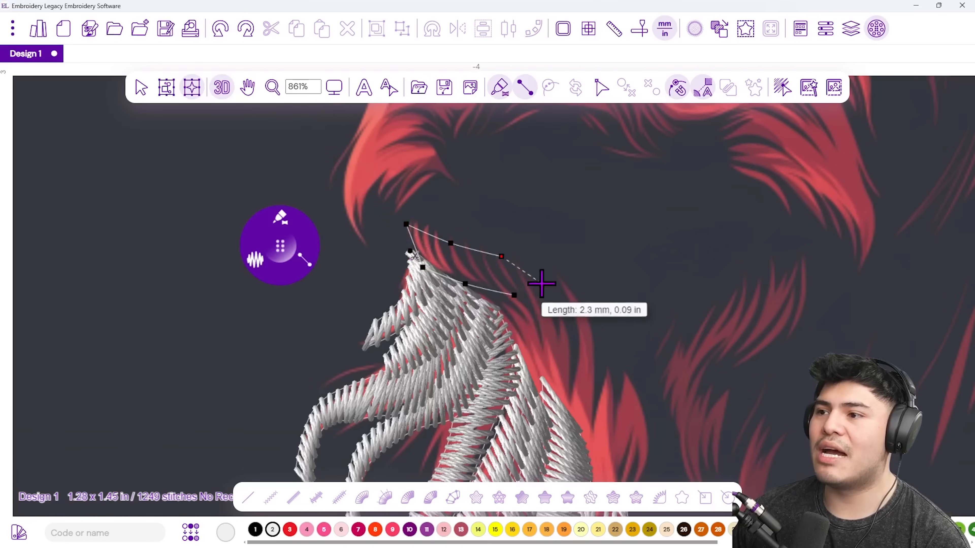
left_click(542, 284)
left_click(550, 327)
right_click(550, 327)
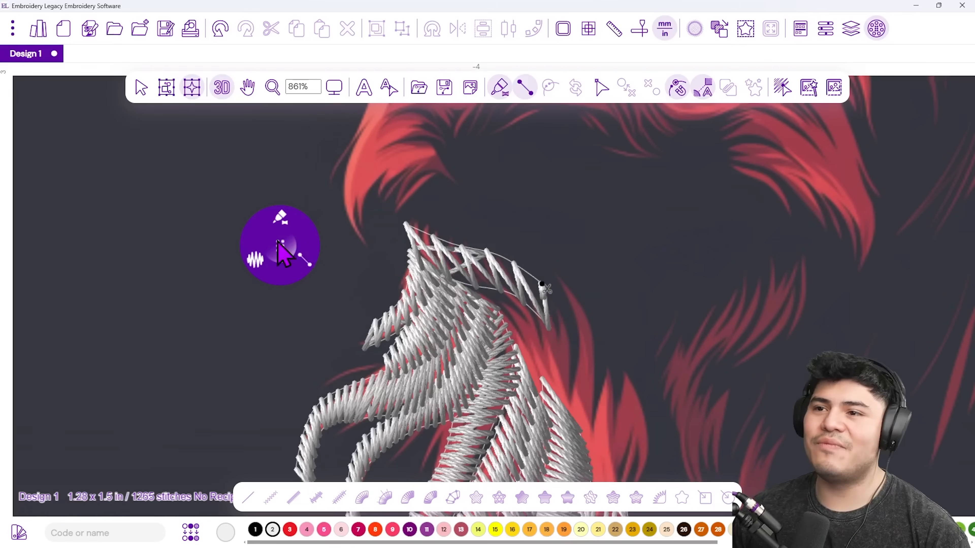
Add a satin strand curving downward from the end of the previous one.
left_click(260, 258)
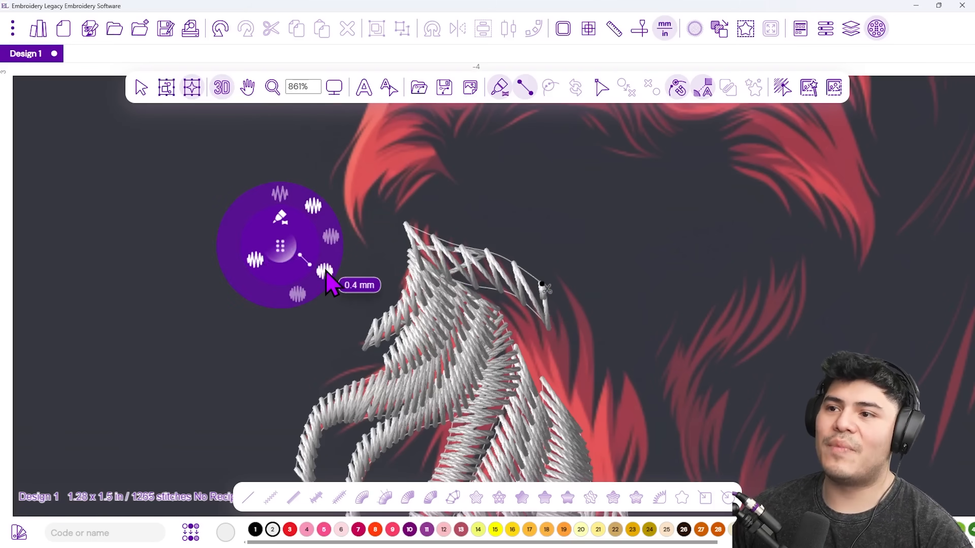
left_click(554, 276)
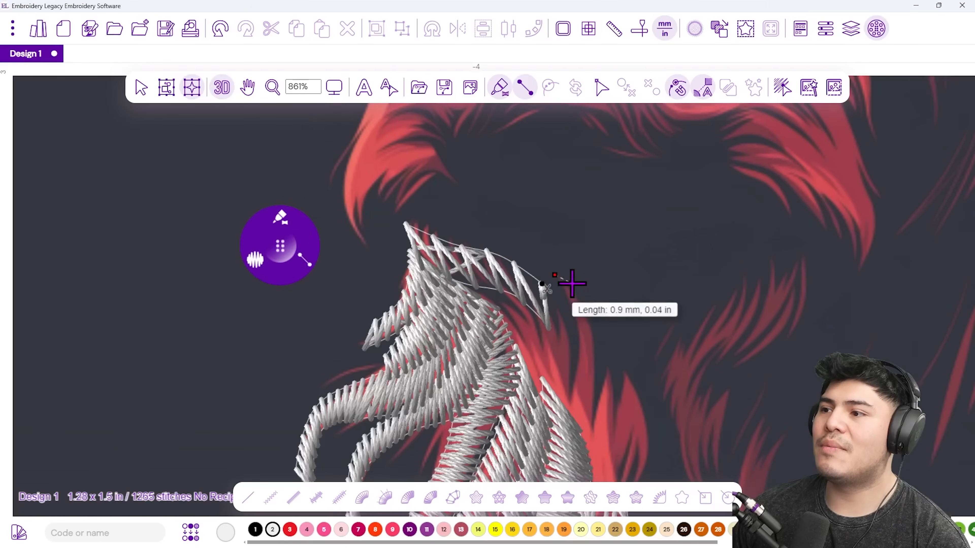
left_click(566, 295)
left_click(592, 313)
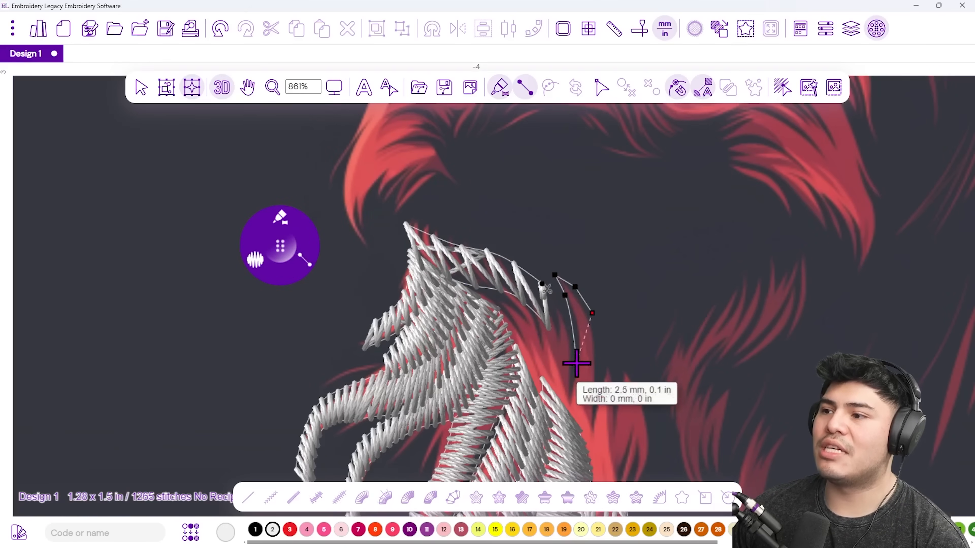
left_click(576, 363)
left_click(595, 384)
key("Return")
left_click_drag(587, 374, 498, 316)
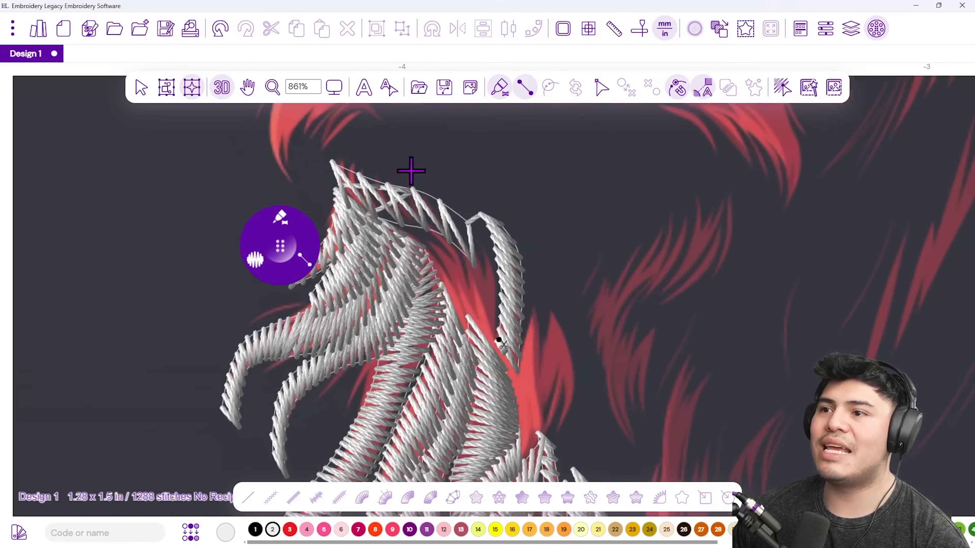
Enable path editing and move the top strand's start to its top-left tip.
scroll(409, 170, "up", 4)
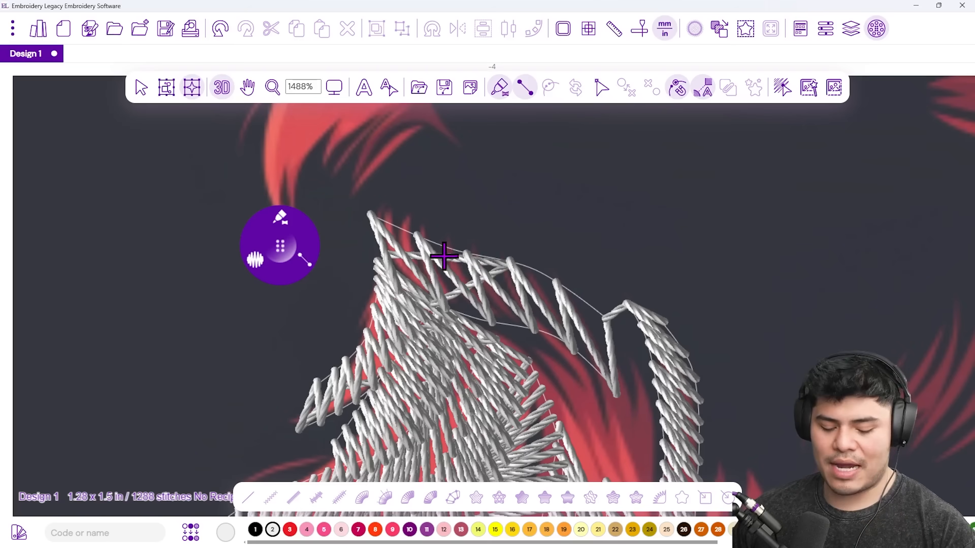
key("Escape")
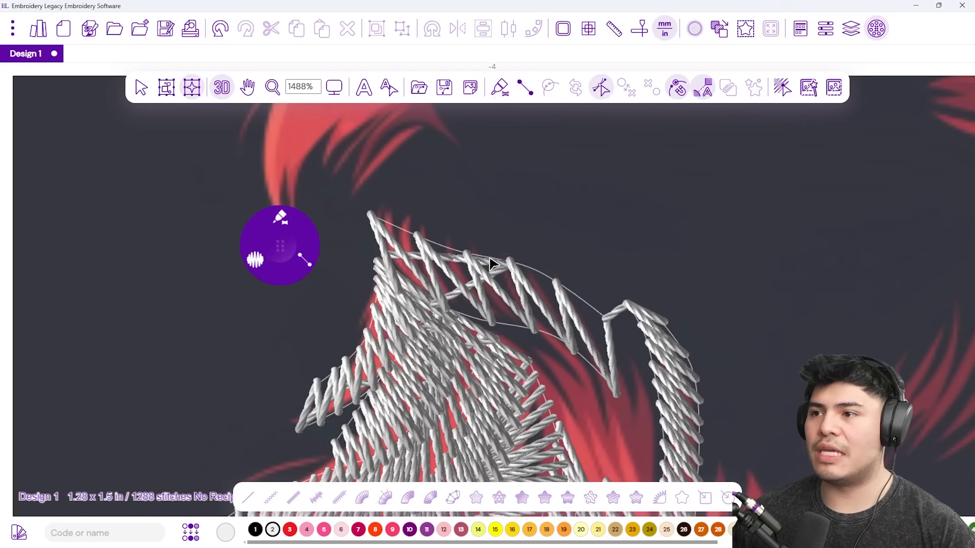
left_click(601, 88)
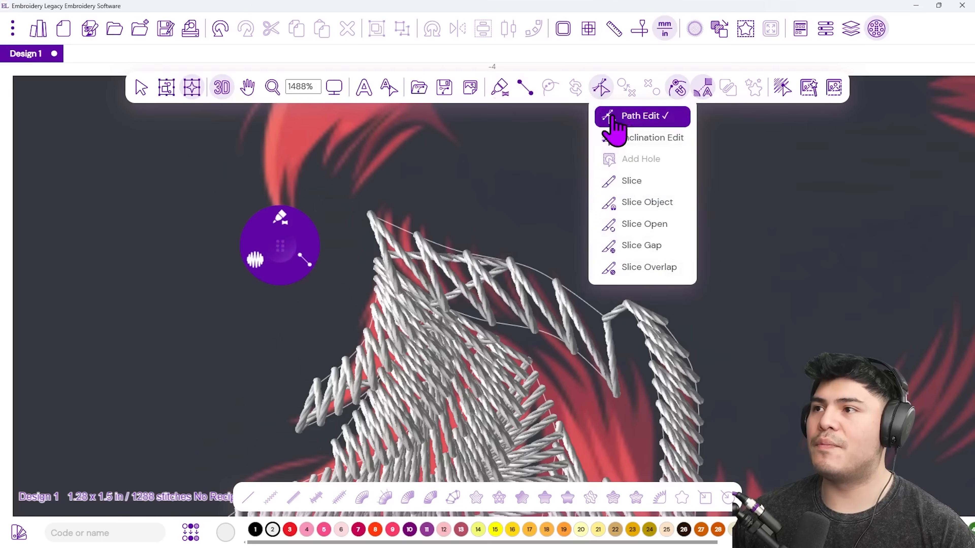
left_click(633, 122)
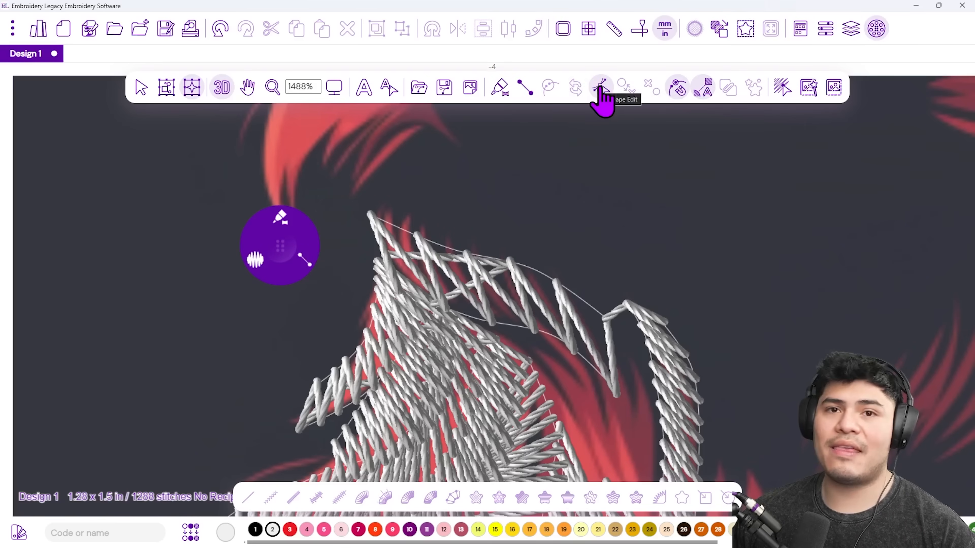
left_click(600, 89)
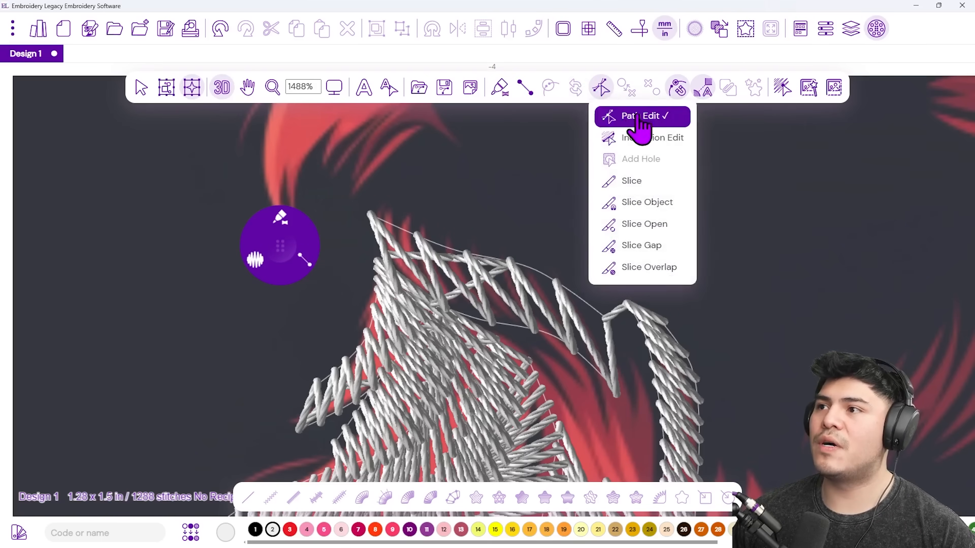
left_click(653, 116)
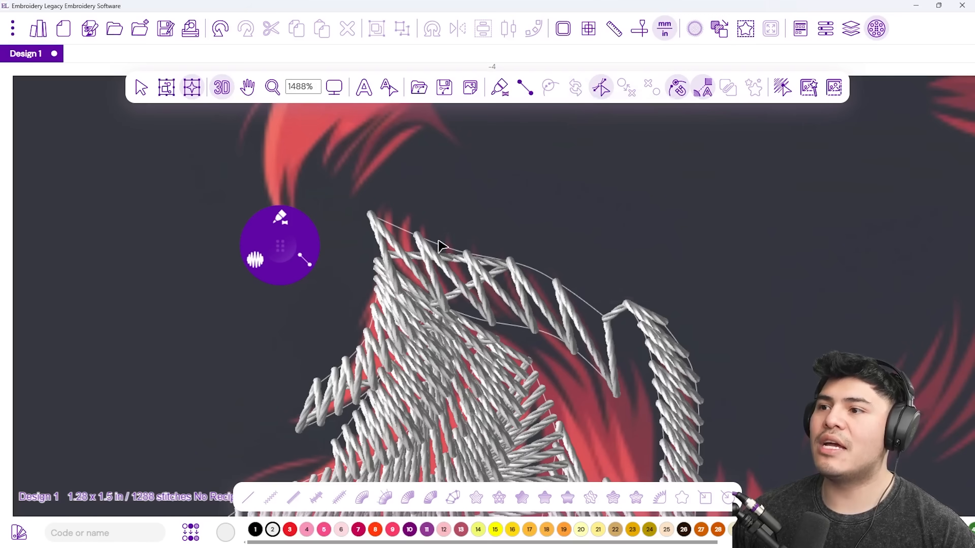
left_click(484, 263)
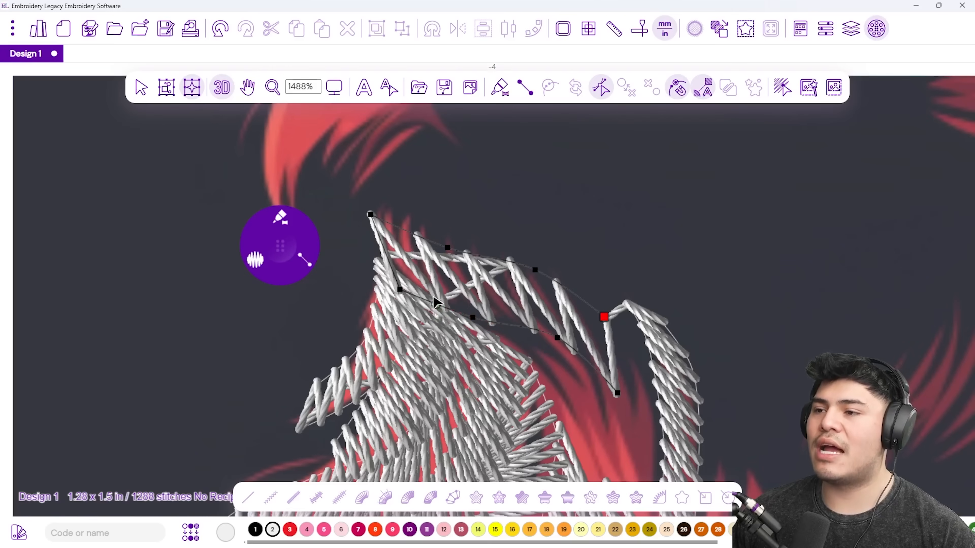
left_click_drag(436, 307, 431, 306)
left_click_drag(359, 209, 351, 195)
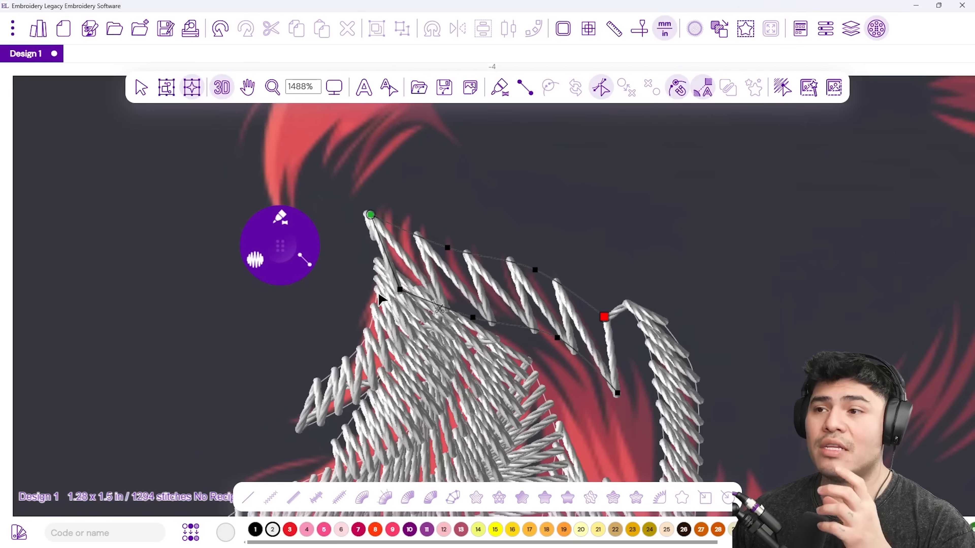
Pull the left strand's end node up onto the upper node, then resume digitizing.
left_click(378, 297)
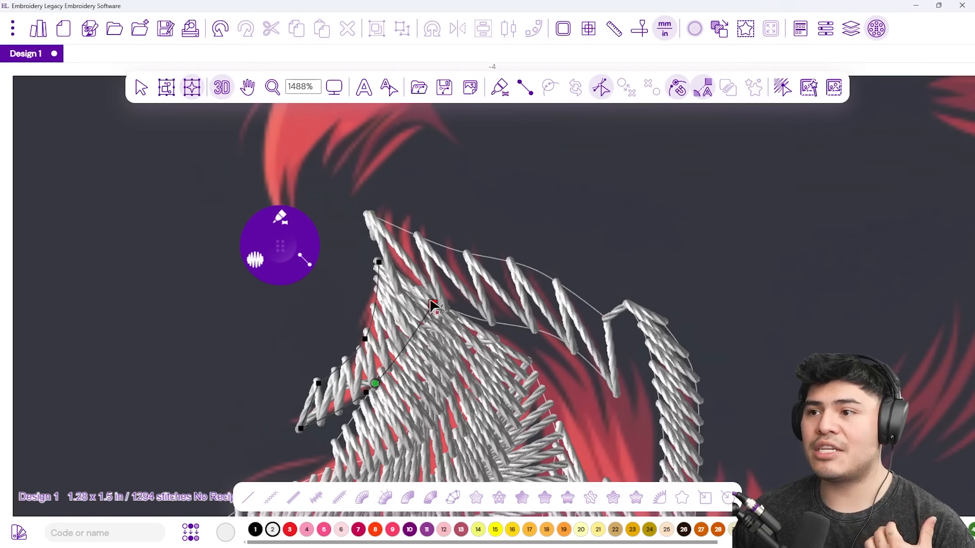
left_click_drag(434, 301, 395, 228)
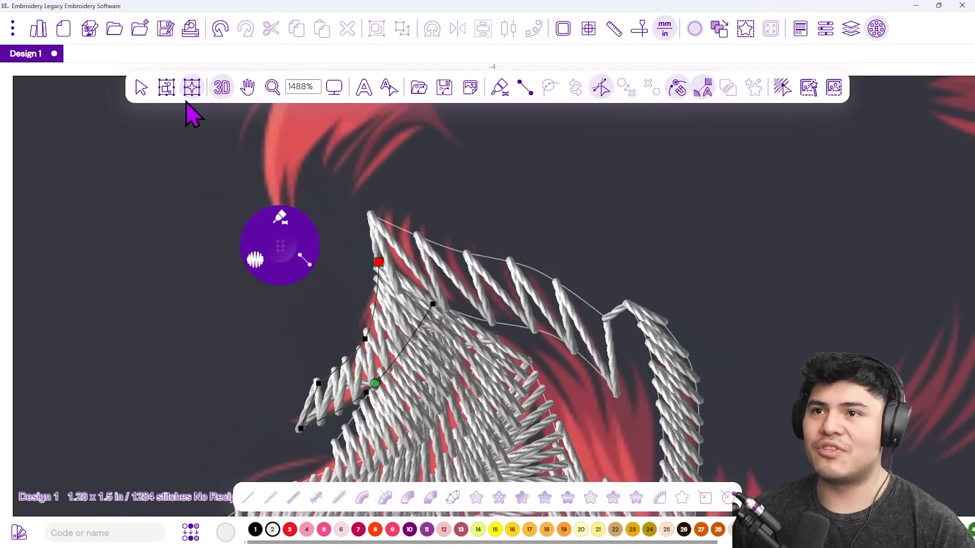
left_click(279, 250)
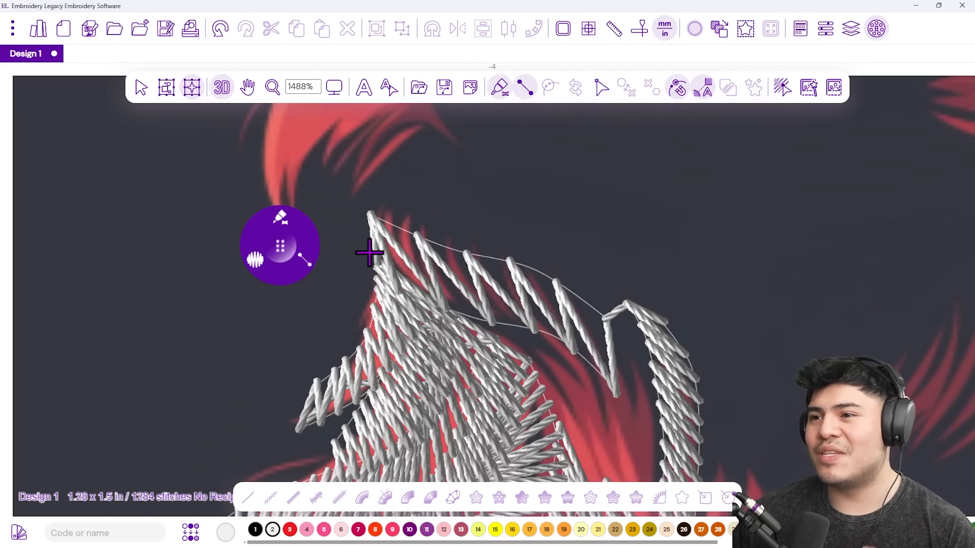
Switch to Classic Satin stitching at 0.4 mm density.
scroll(369, 252, "down", 3)
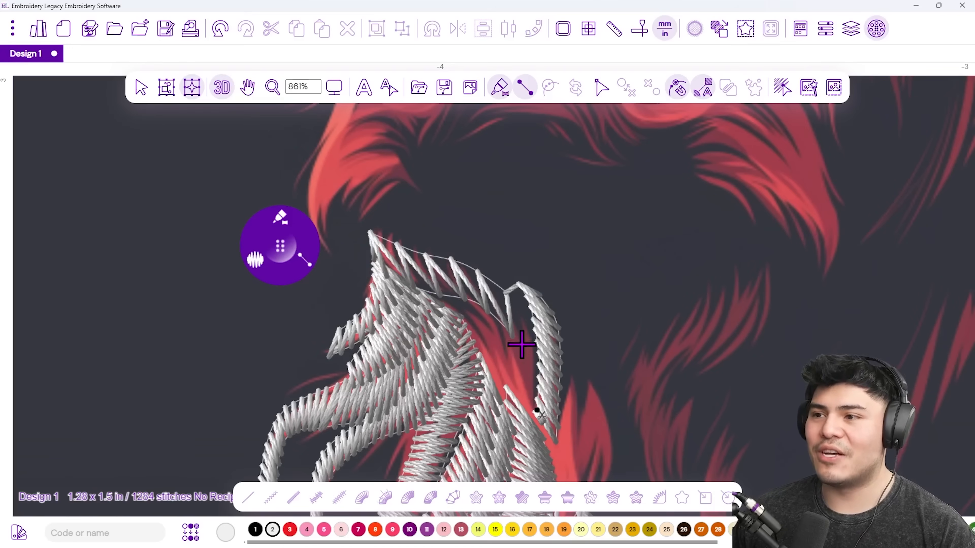
key("Escape")
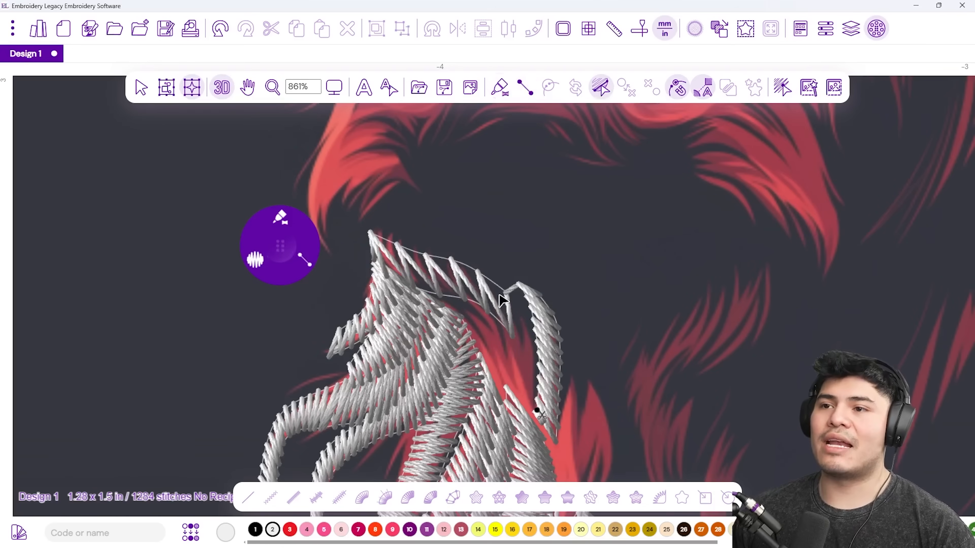
left_click(305, 261)
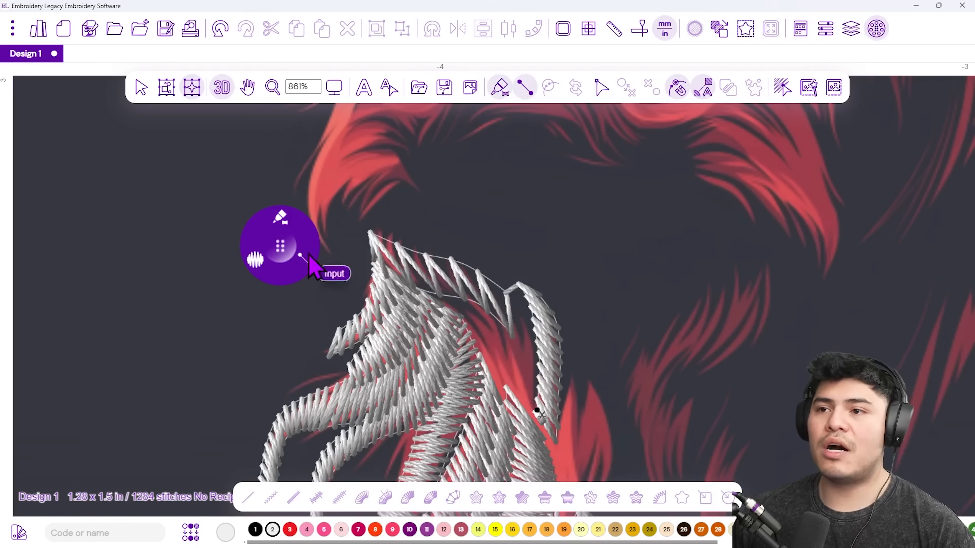
left_click(281, 217)
left_click(252, 288)
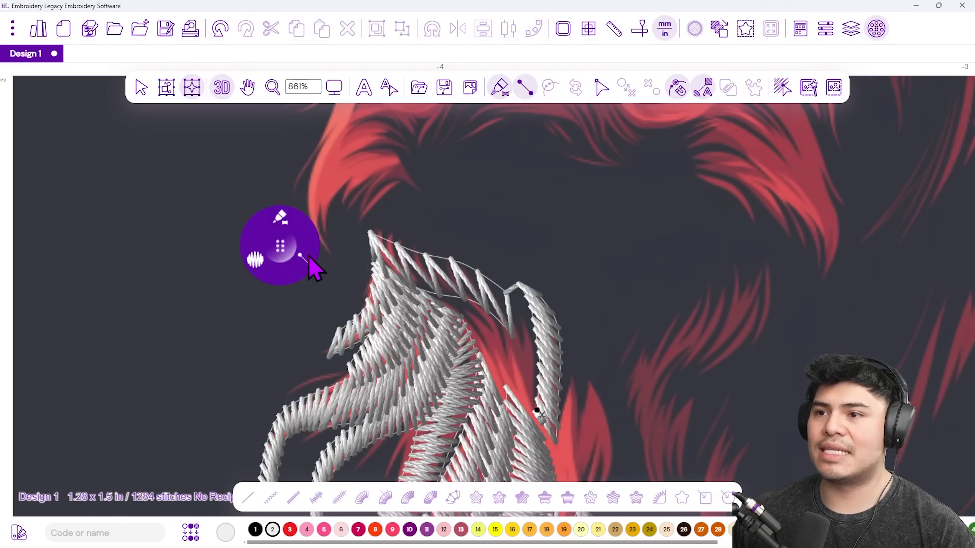
left_click(255, 263)
left_click(322, 272)
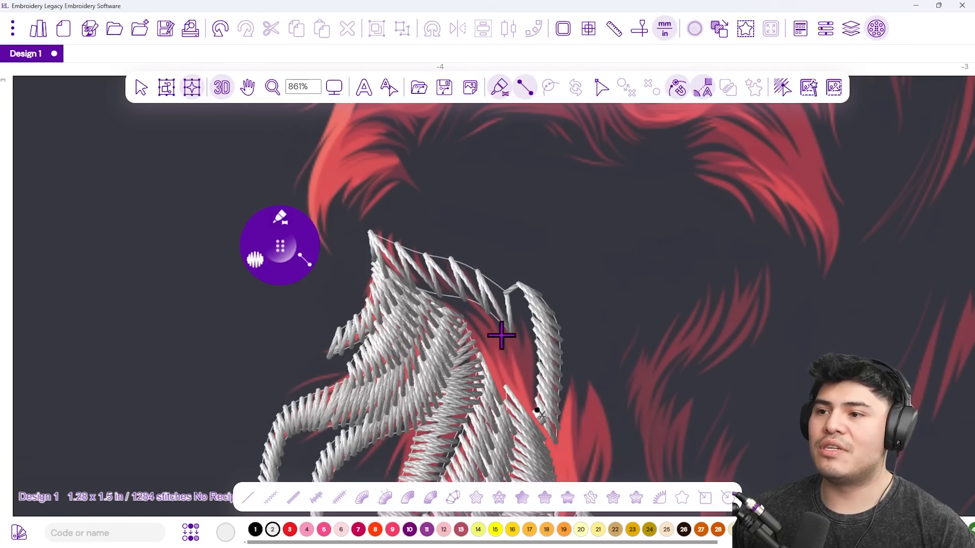
Digitize a satin strand down the red curl to its lower end.
scroll(463, 326, "up", 3)
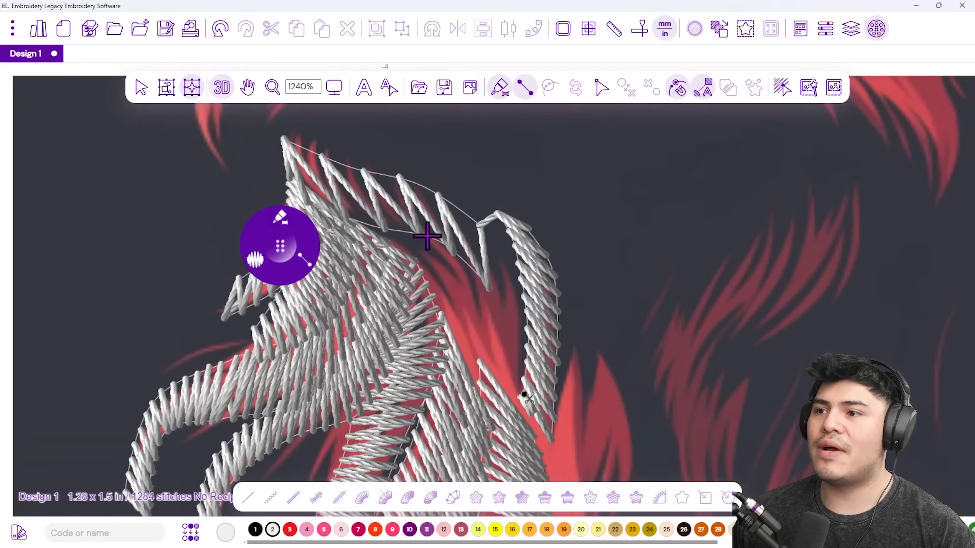
left_click(422, 234)
left_click(461, 256)
left_click(419, 279)
left_click(469, 281)
left_click(443, 326)
left_click(484, 325)
left_click(471, 386)
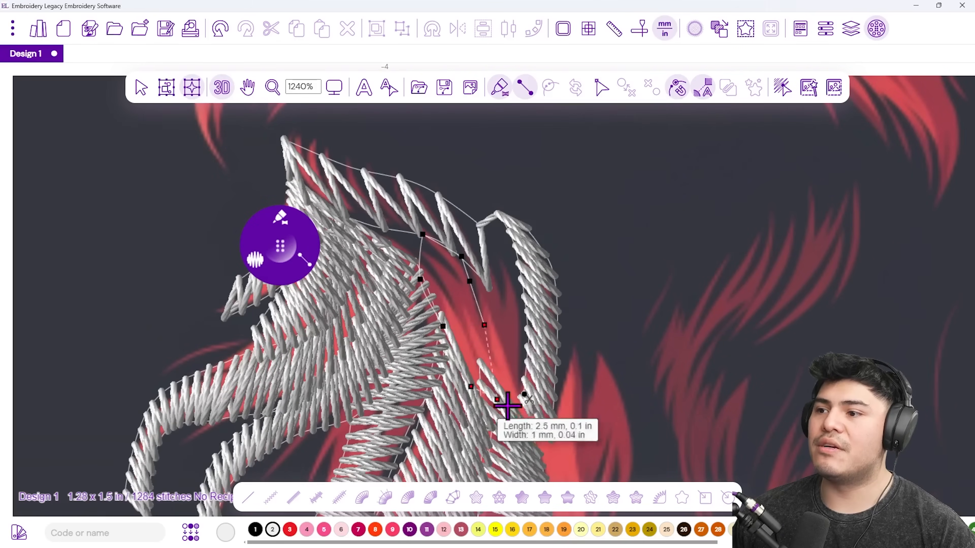
left_click(509, 414)
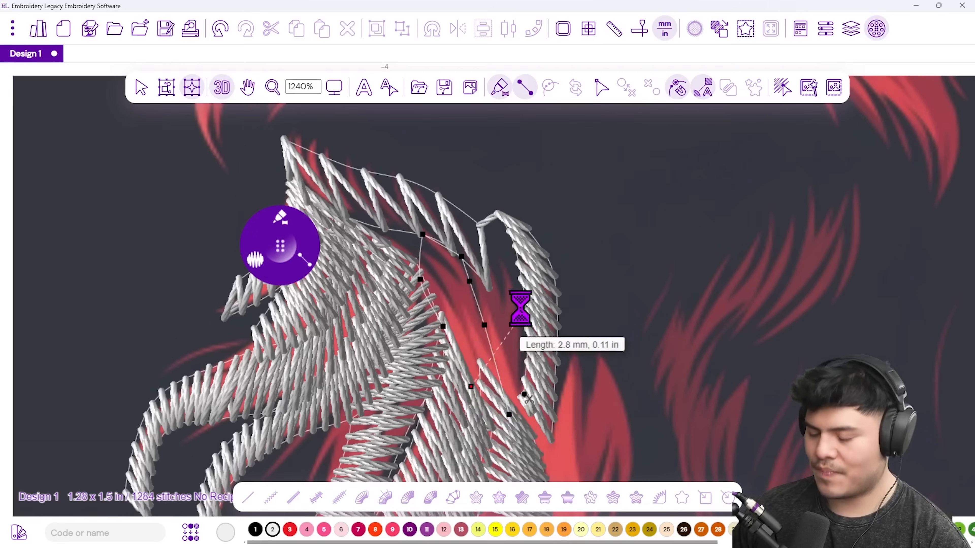
key("Return")
Add a satin strand down the right-hand curl to its tip.
left_click(506, 257)
left_click(470, 295)
left_click(520, 301)
left_click(480, 341)
left_click(539, 389)
left_click(560, 431)
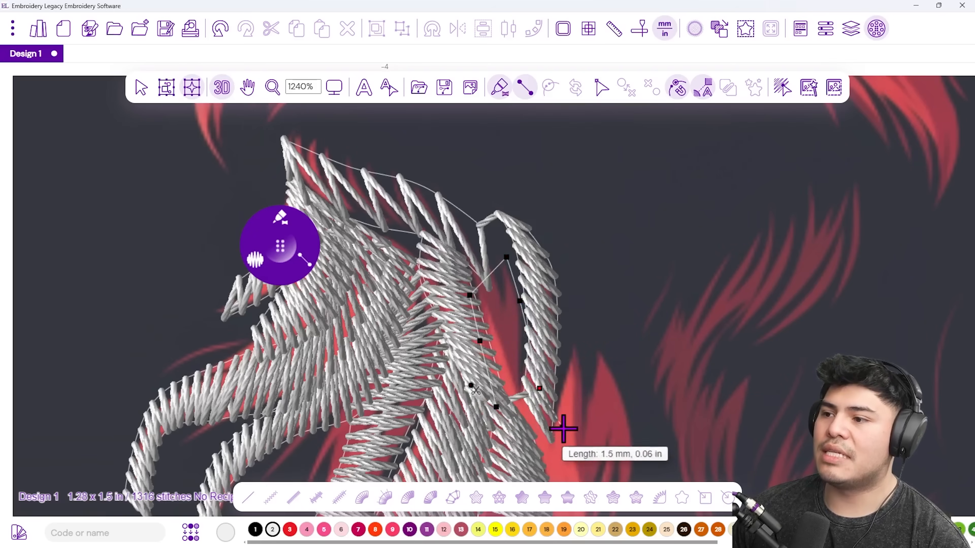
key("Return")
Add another satin strand down the next lower curl.
left_click_drag(553, 416, 452, 258)
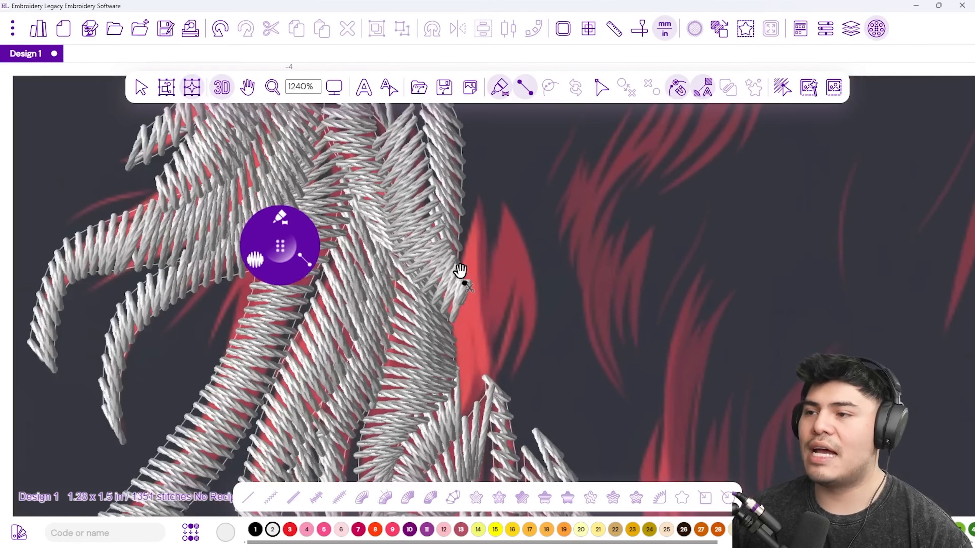
left_click(472, 189)
left_click(480, 224)
left_click(445, 272)
left_click(478, 277)
left_click(438, 347)
left_click(452, 410)
left_click(490, 386)
key("Return")
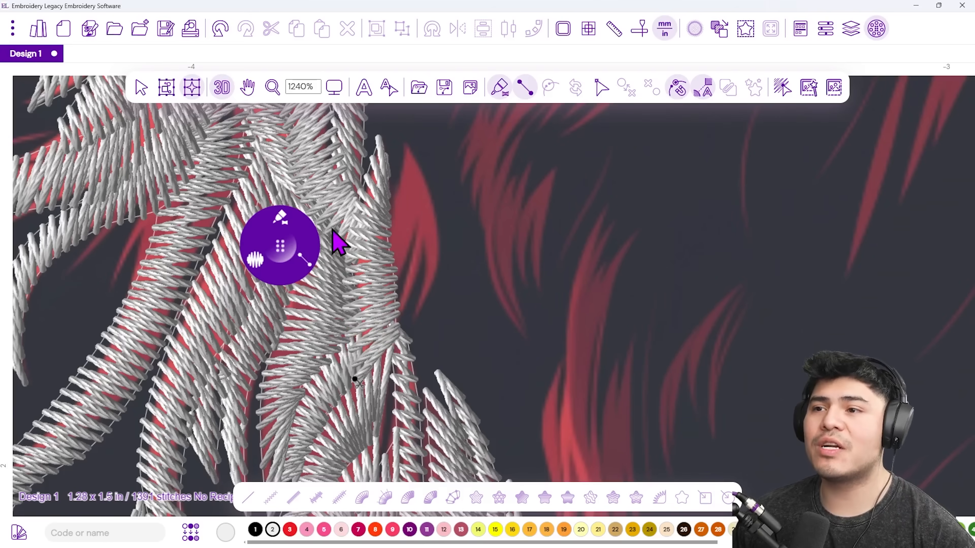
Turn off View Backdrop to inspect the stitches alone.
left_click_drag(320, 259, 175, 245)
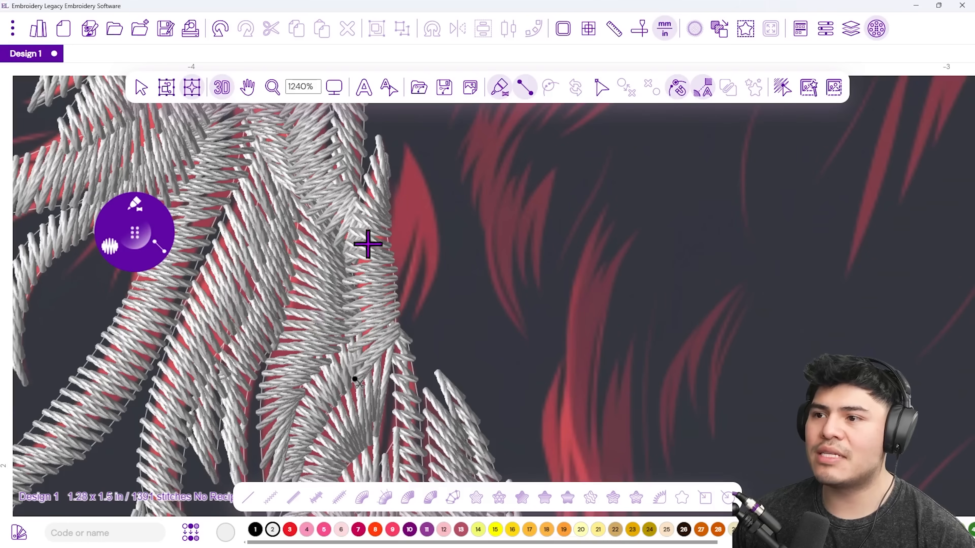
left_click(444, 88)
key("Escape")
left_click(470, 88)
left_click(510, 143)
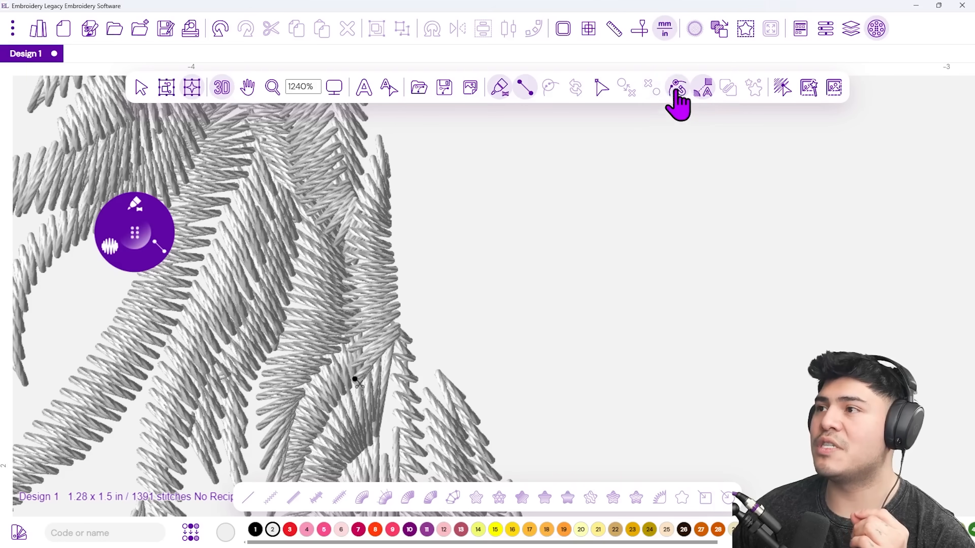
Turn View Backdrop back on so the red cow image shows behind the strands.
left_click(472, 89)
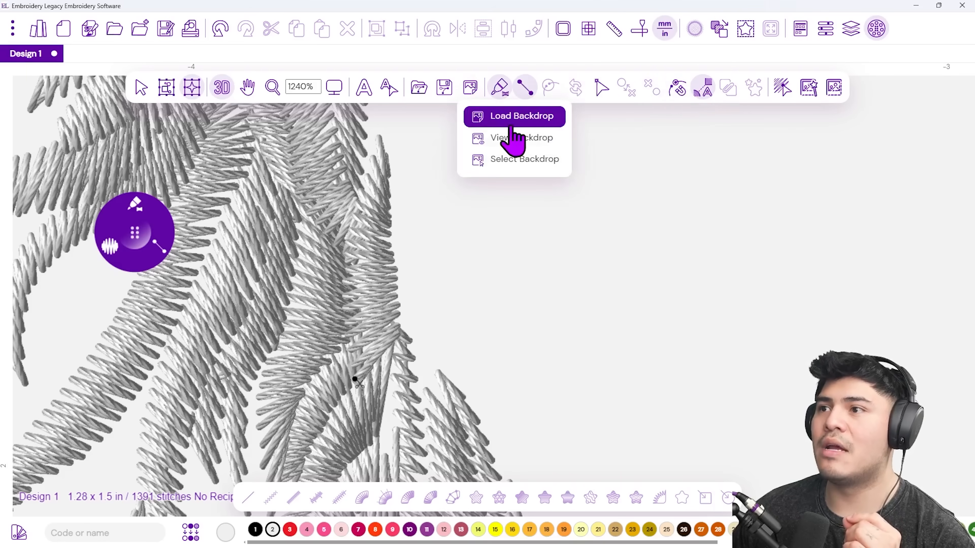
left_click(534, 138)
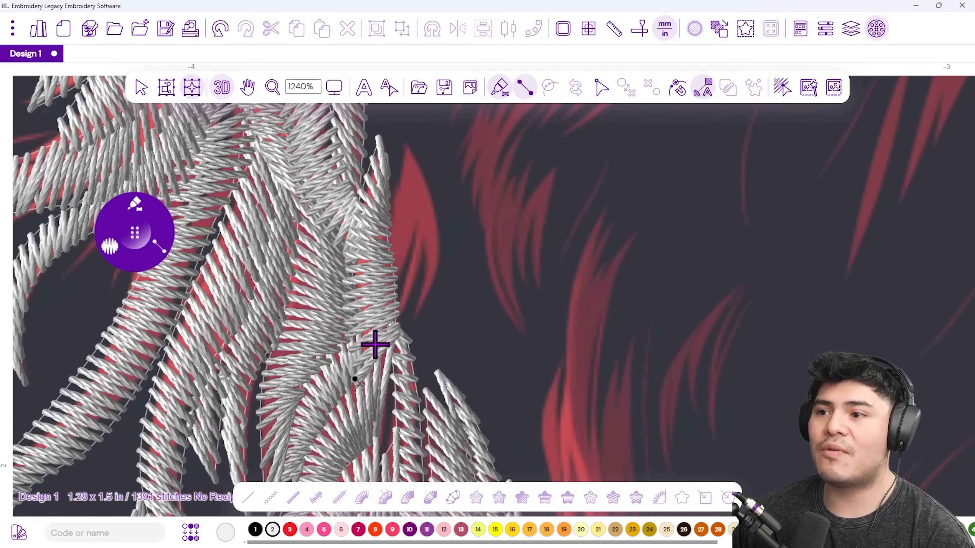
Trace alternating points up the red curl and finish them into a white satin strand.
left_click(388, 325)
left_click(421, 313)
left_click(383, 271)
left_click(453, 244)
left_click(382, 234)
left_click(434, 187)
left_click(399, 178)
left_click(414, 126)
key("Return")
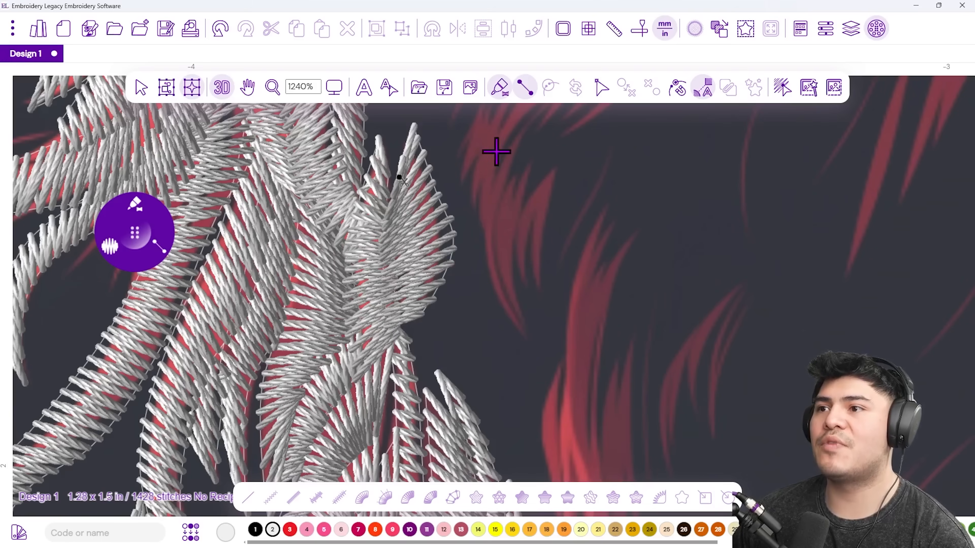
Pan and zoom the view over to the next unstitched red curls.
left_click_drag(476, 185, 332, 279)
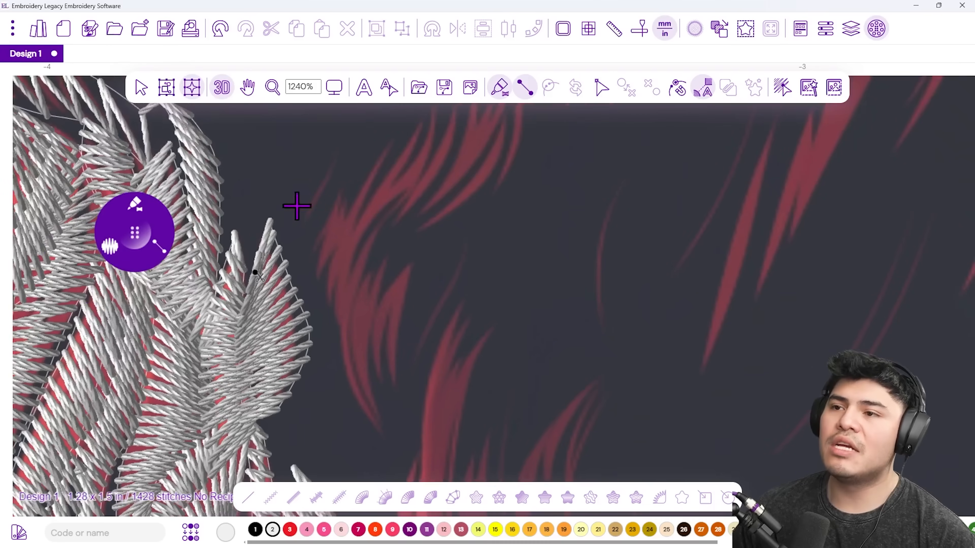
scroll(366, 313, "down", 3)
left_click_drag(398, 333, 385, 385)
scroll(332, 253, "up", 3)
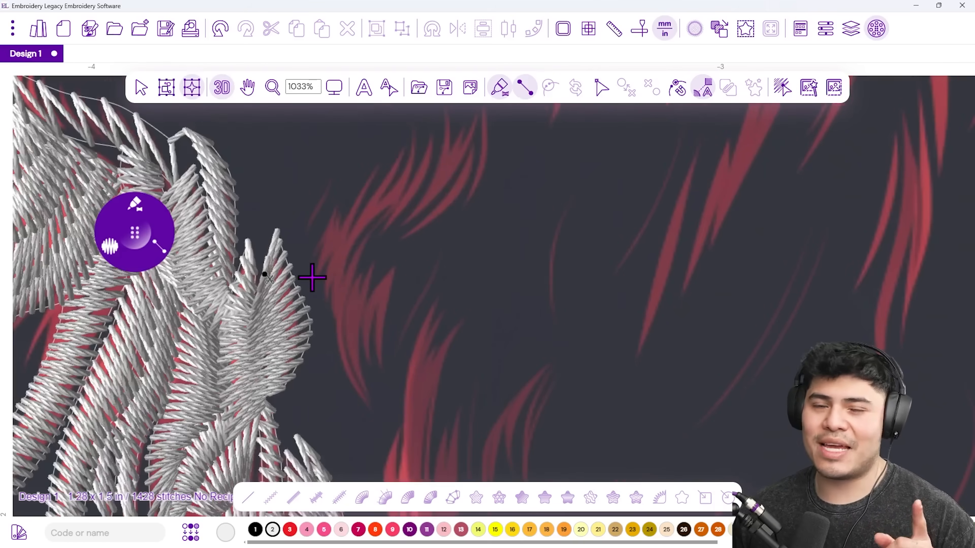
Set satin density to 0.6 mm and begin a short strand at the curl's tip.
left_click(111, 246)
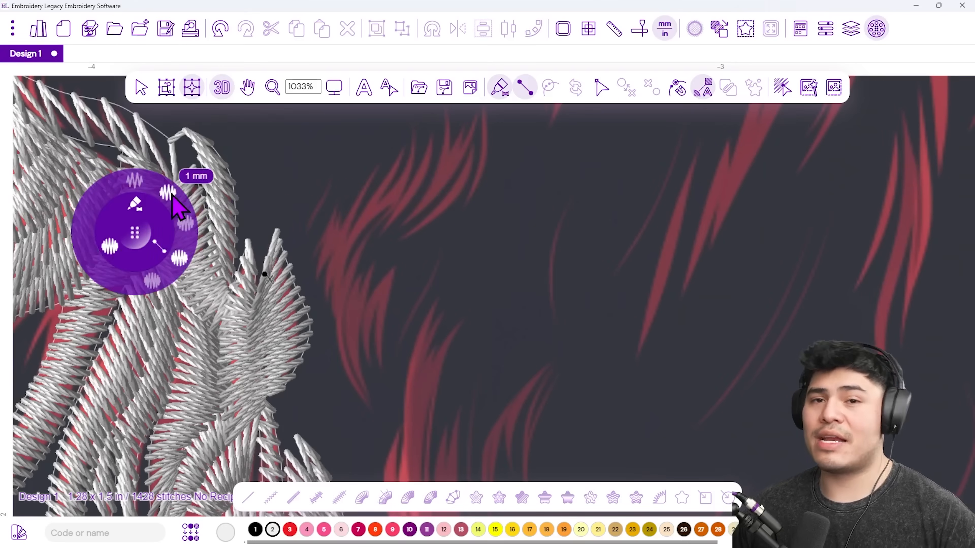
left_click(186, 225)
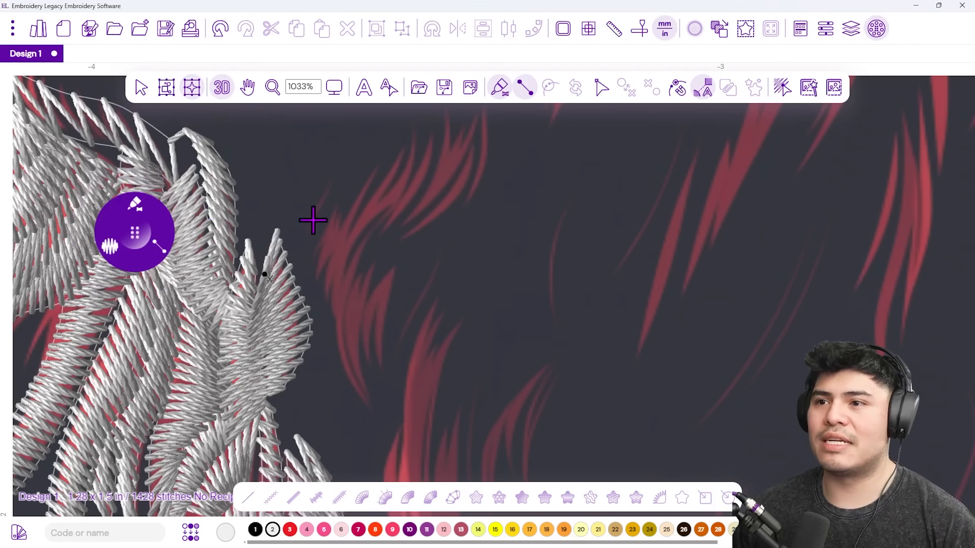
left_click(298, 216)
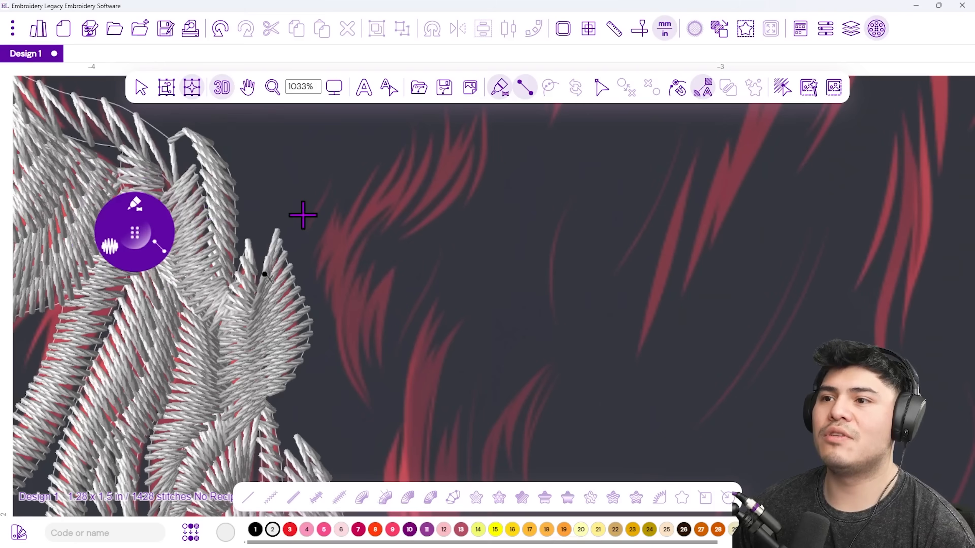
Complete the short satin strand, then add another strand running down the curl below.
left_click(334, 148)
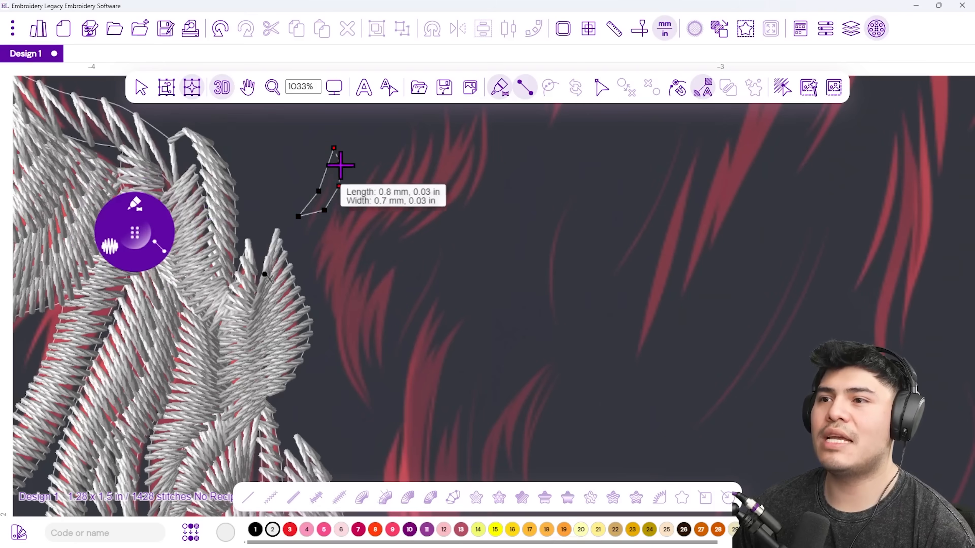
left_click(337, 163)
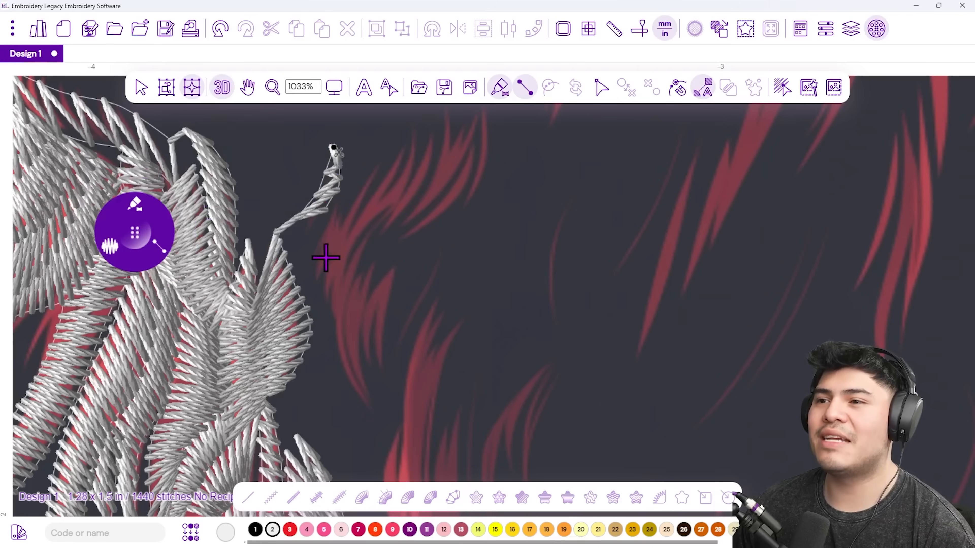
left_click(323, 281)
left_click(336, 206)
left_click(340, 215)
left_click(376, 166)
left_click(369, 204)
left_click(342, 218)
left_click(348, 244)
left_click(323, 277)
left_click(333, 314)
key("Return")
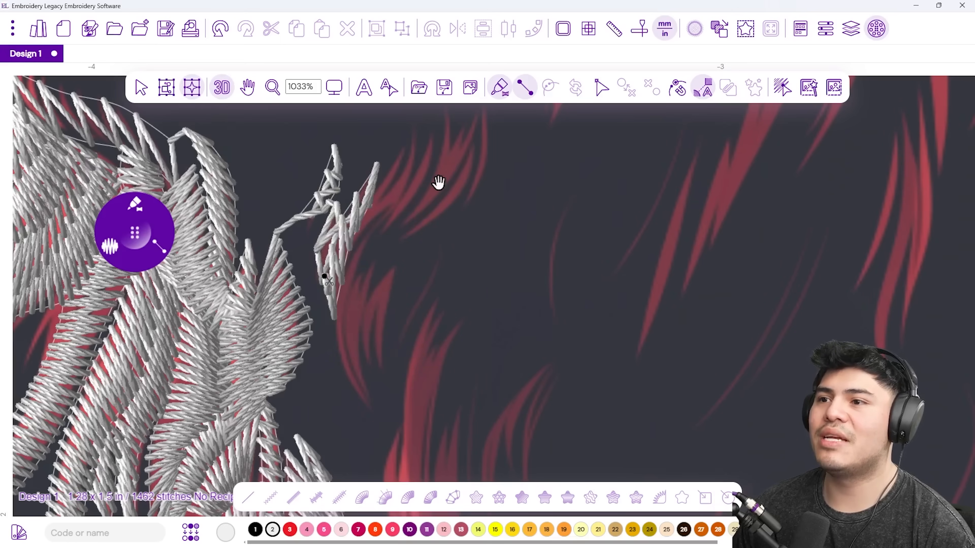
Add a long satin strand following the next red curl down to its bottom.
left_click_drag(438, 183, 378, 271)
left_click(362, 247)
left_click(380, 267)
left_click(358, 317)
left_click(344, 283)
left_click(320, 330)
left_click(341, 346)
left_click(328, 307)
left_click(368, 288)
left_click(334, 357)
left_click(360, 336)
left_click(364, 417)
key("Return")
Add a satin strand from a curl's tip down past its base.
left_click(417, 189)
left_click(423, 225)
left_click(387, 233)
left_click(408, 276)
left_click(361, 265)
left_click(357, 322)
left_click(327, 316)
left_click(306, 413)
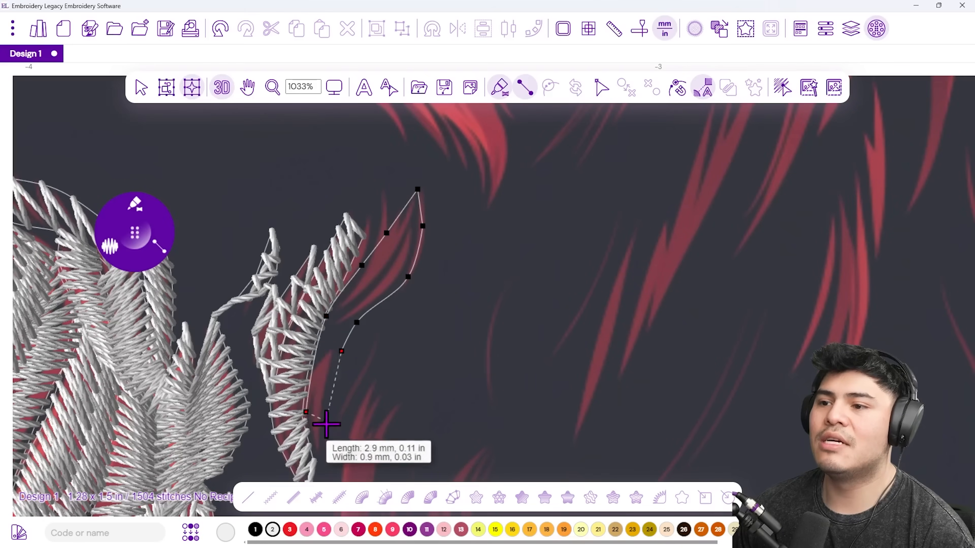
left_click(330, 462)
right_click(331, 462)
Add two short satin columns on the upper red strands.
left_click_drag(390, 398, 393, 280)
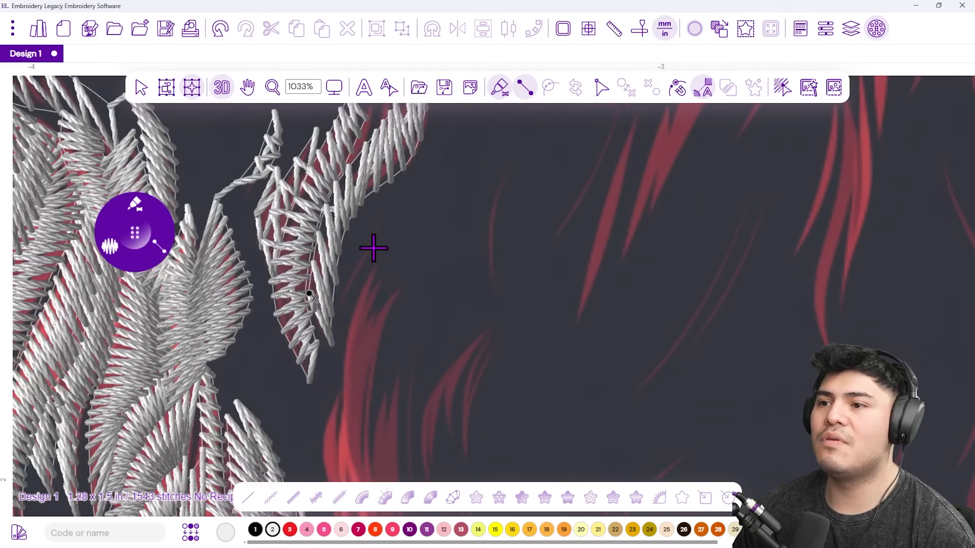
left_click(337, 298)
right_click(354, 326)
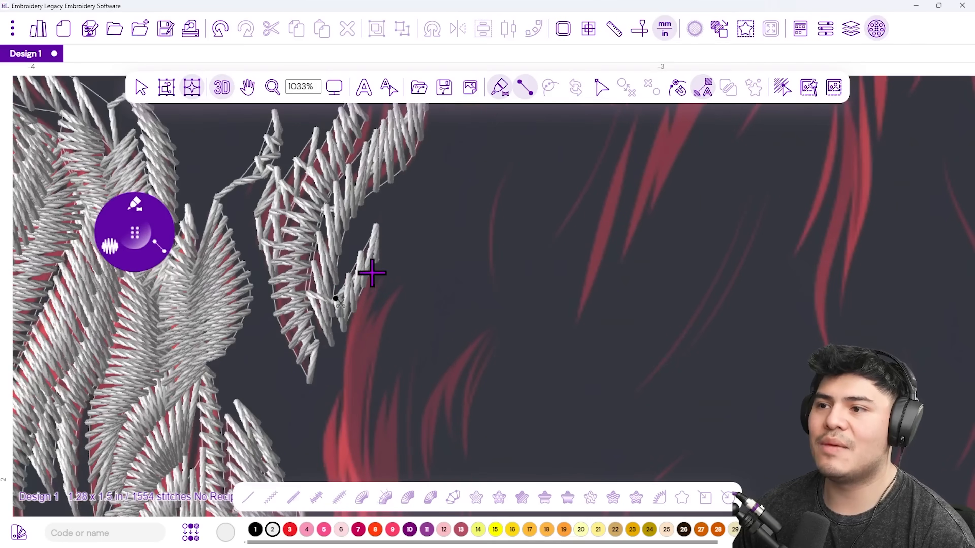
left_click(389, 309)
scroll(368, 277, "down", 3)
left_click(339, 243)
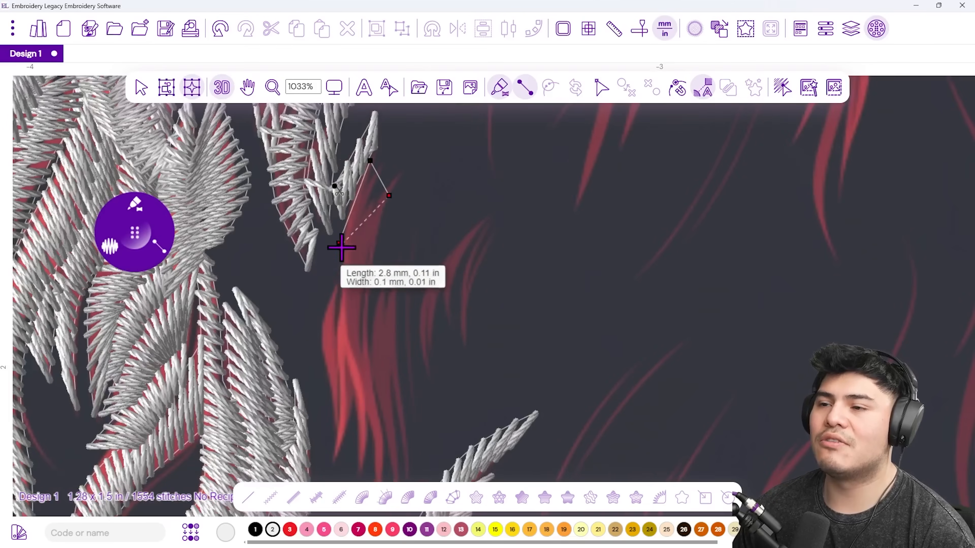
left_click(337, 337)
left_click(353, 375)
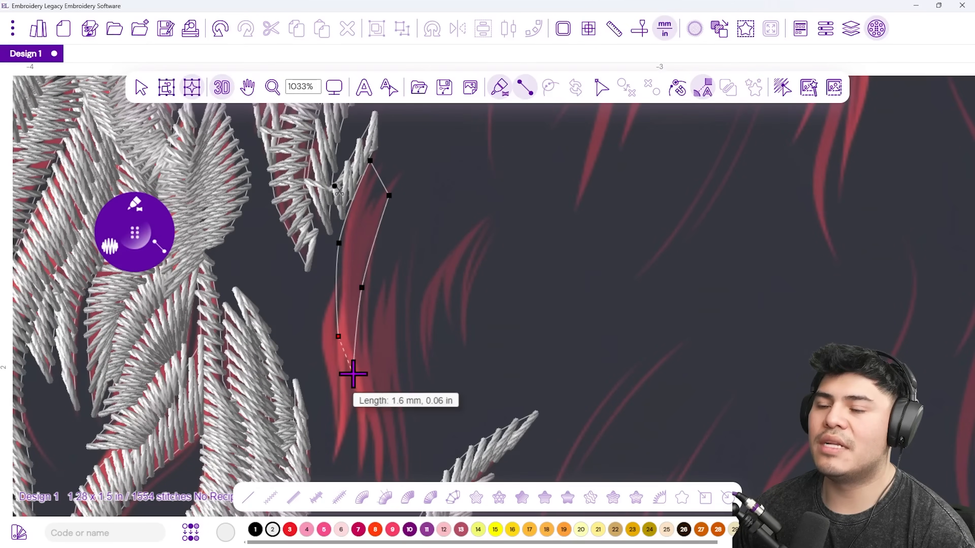
right_click(353, 375)
Outline a satin column down a red strand to its bottom tip.
left_click(324, 295)
left_click(337, 313)
left_click(321, 356)
left_click(353, 371)
left_click(329, 399)
left_click(350, 431)
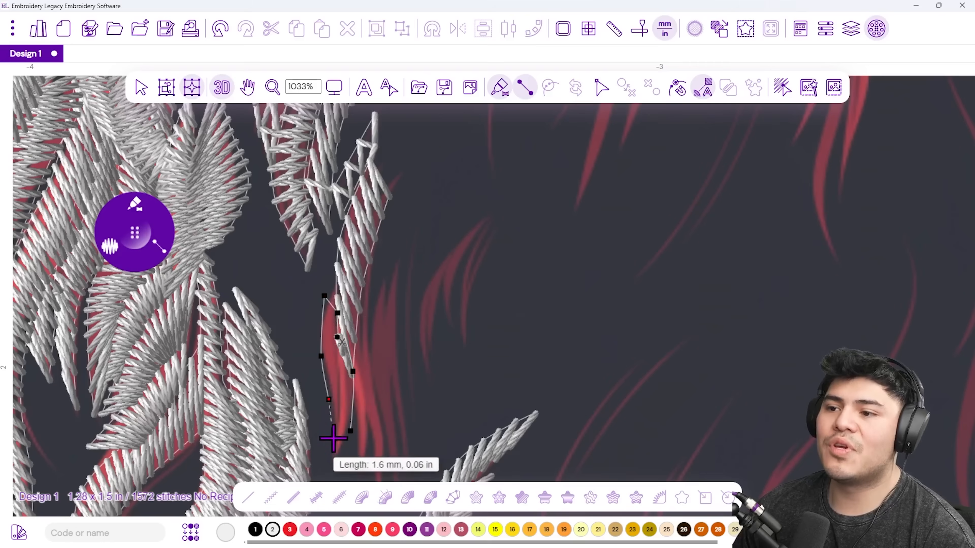
left_click(337, 474)
right_click(337, 474)
Add a satin column along the next red strand toward its end.
left_click(366, 295)
left_click(346, 341)
left_click(378, 376)
left_click(346, 381)
left_click_drag(362, 371, 345, 313)
left_click(357, 347)
left_click(335, 331)
left_click(359, 399)
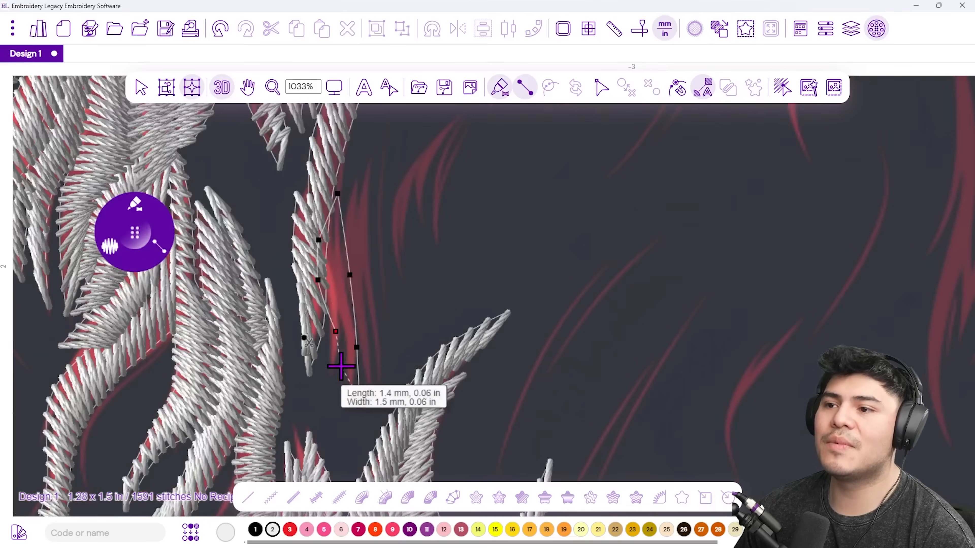
left_click(341, 367)
right_click(340, 366)
Add a satin column running up a red strand to its top tip.
left_click(369, 372)
left_click(381, 338)
left_click(356, 307)
left_click(378, 272)
left_click(347, 231)
left_click(367, 211)
left_click(363, 179)
left_click(386, 146)
right_click(386, 146)
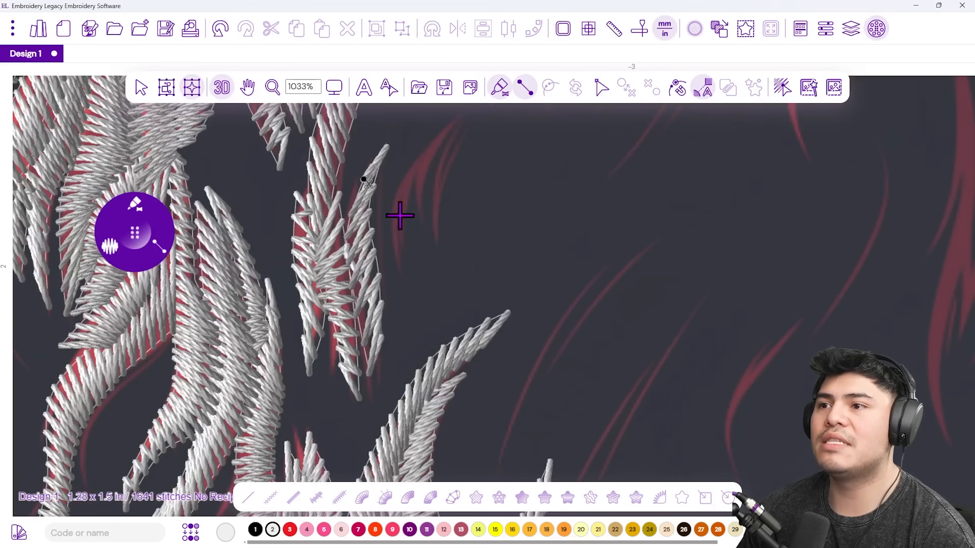
Add a satin column up the next strand, ending at its tip.
left_click(401, 275)
left_click(384, 234)
left_click(409, 212)
left_click(399, 178)
left_click(448, 125)
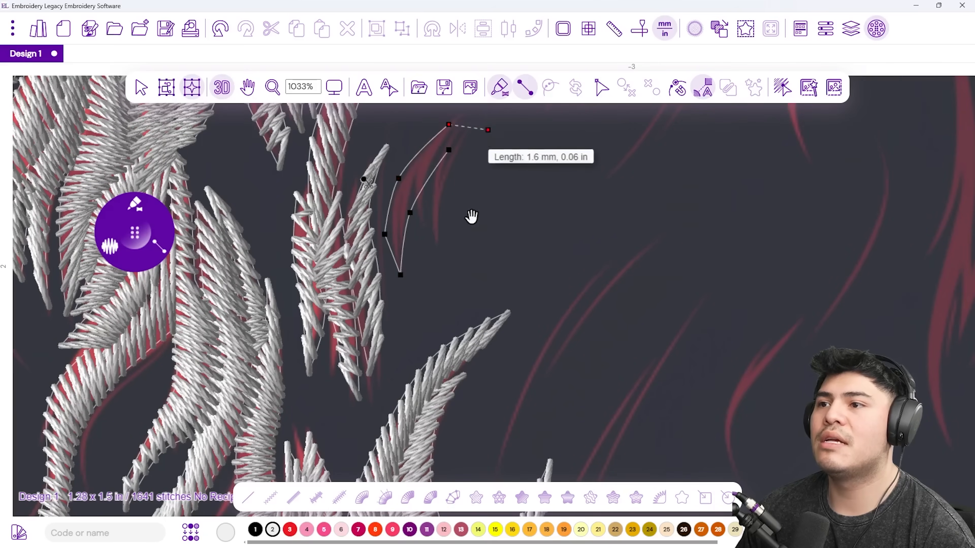
left_click_drag(504, 145, 418, 316)
left_click(394, 265)
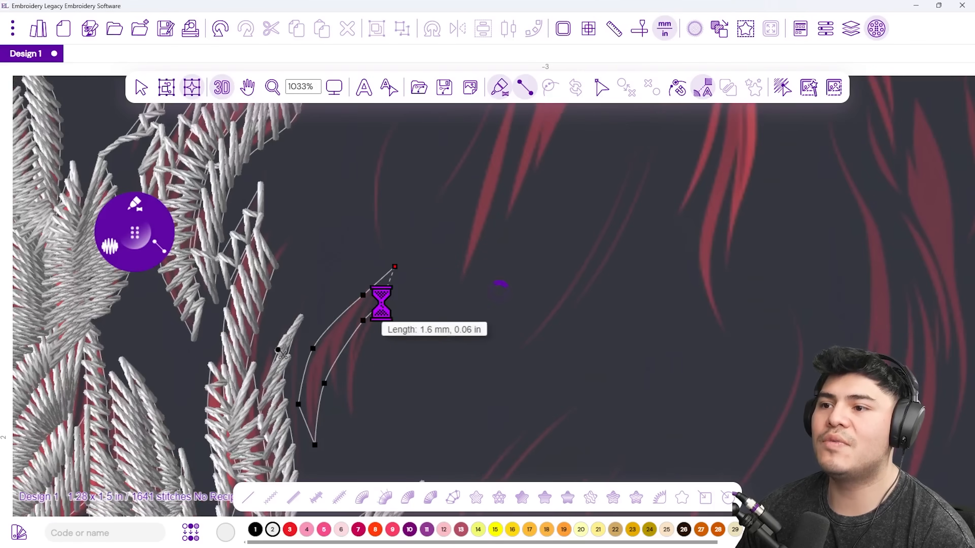
right_click(381, 300)
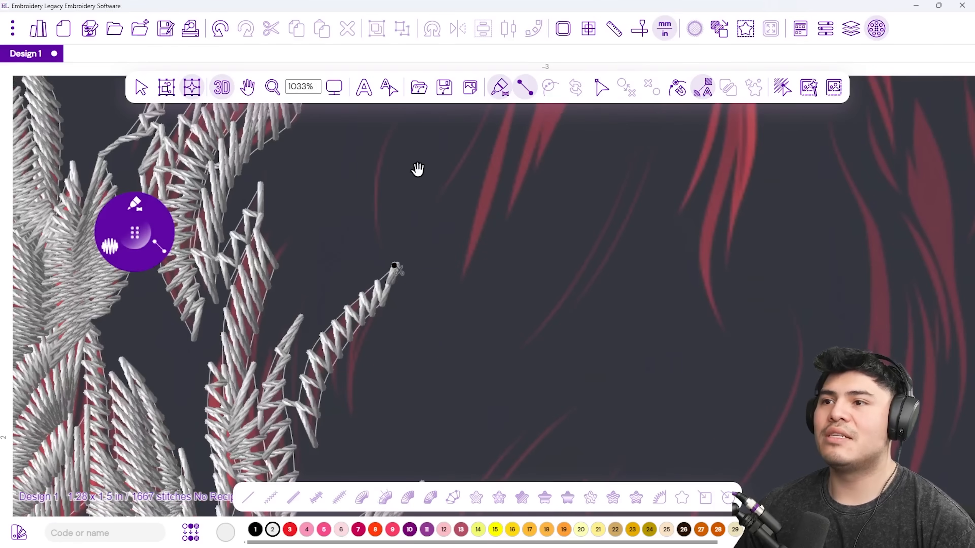
Outline two more satin columns up the neighbouring strand to its tip.
left_click_drag(418, 169, 415, 282)
left_click(389, 368)
left_click(365, 308)
left_click(377, 316)
left_click(402, 212)
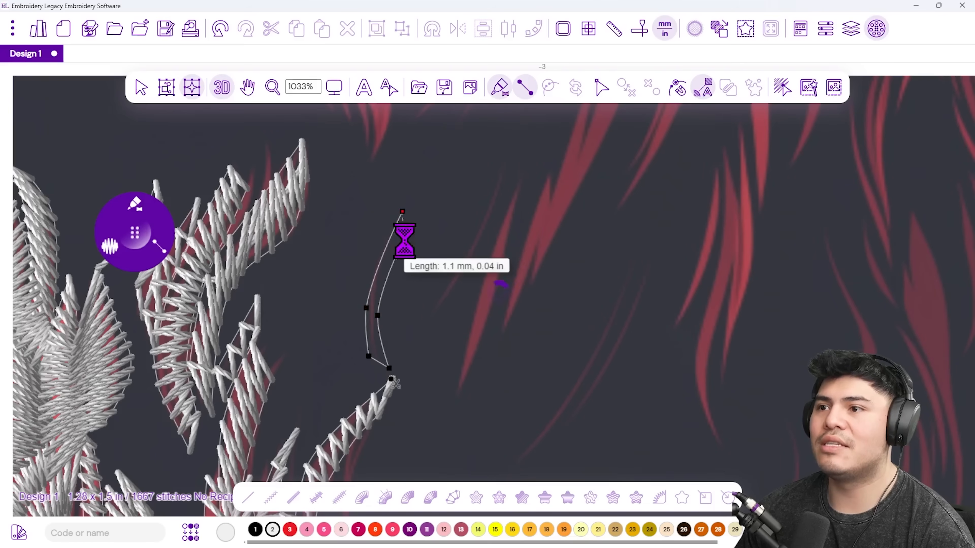
left_click(413, 296)
left_click(411, 318)
left_click(449, 288)
left_click(452, 266)
left_click(507, 174)
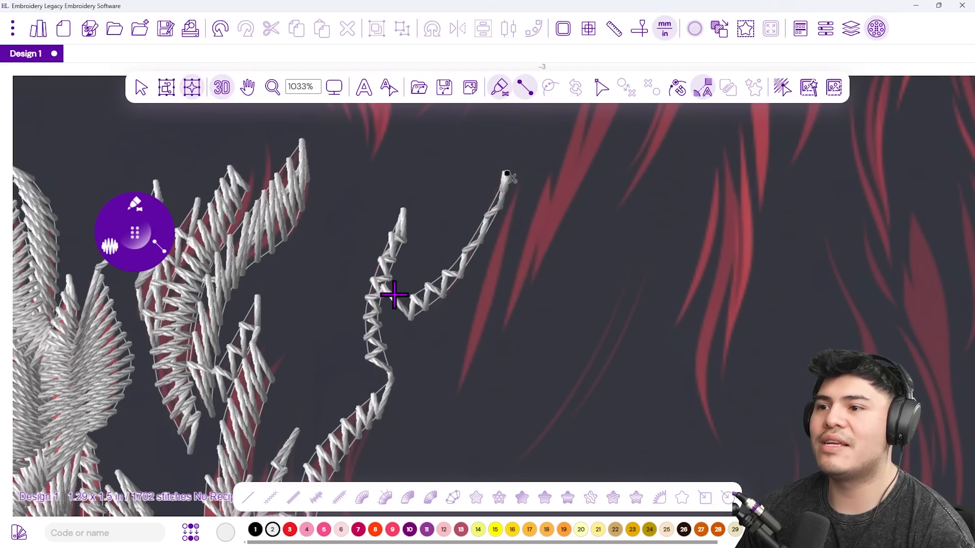
Add a satin column down beside the strand and one running up to its tip, reaching 1751 stitches.
left_click(529, 197)
left_click(484, 267)
left_click(495, 293)
left_click(451, 361)
left_click(454, 392)
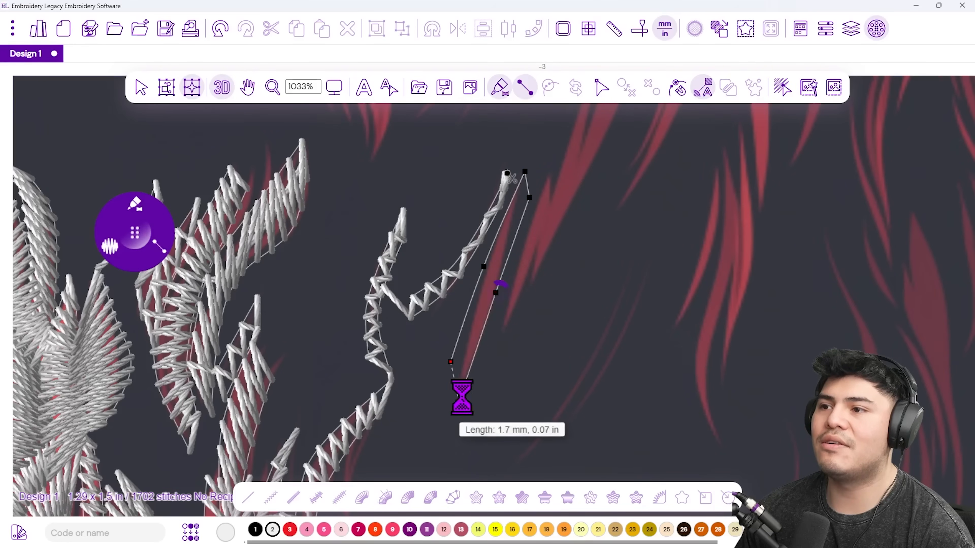
left_click(517, 314)
left_click(547, 158)
left_click(557, 188)
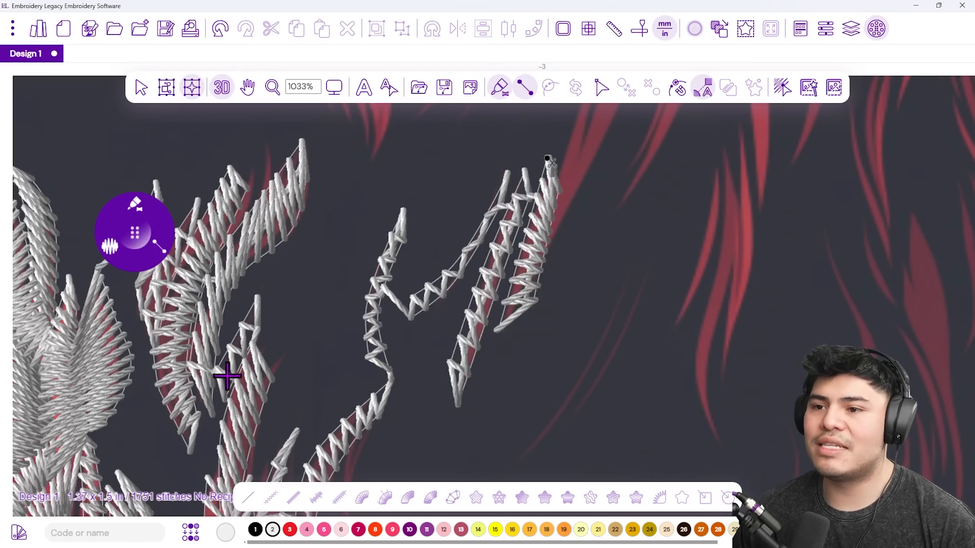
Check the design zoomed out, then place a first white satin column up the red hair strand.
scroll(359, 388, "down", 4)
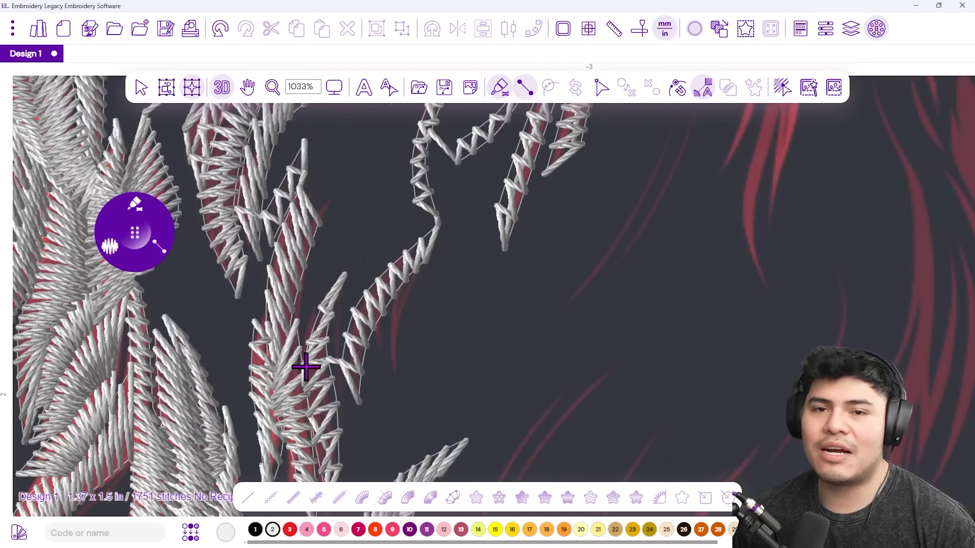
scroll(374, 392, "up", 3)
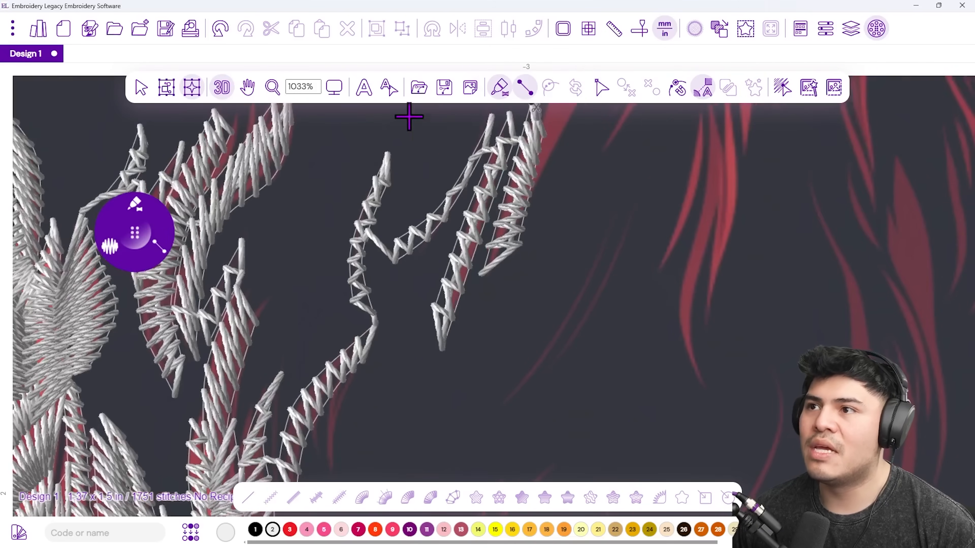
scroll(216, 317, "down", 6)
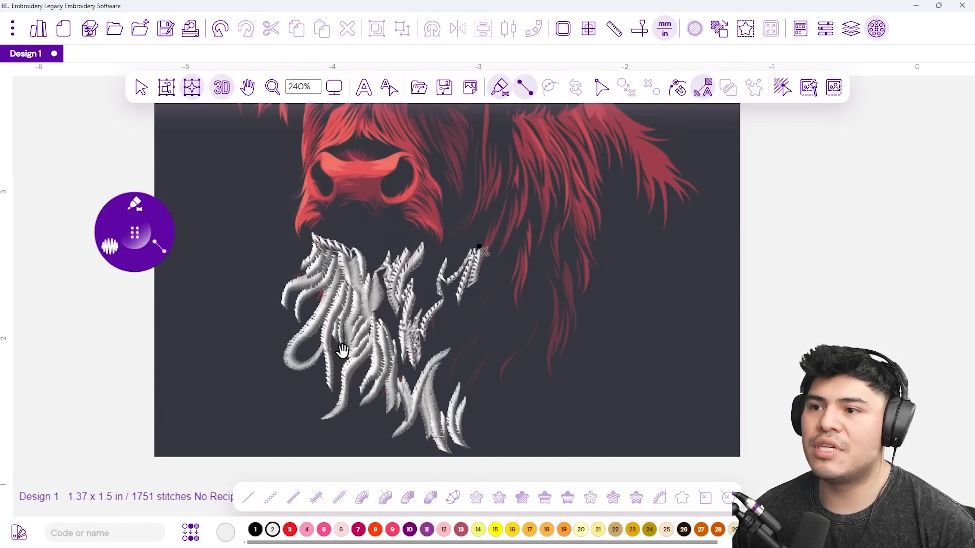
scroll(479, 248, "up", 4)
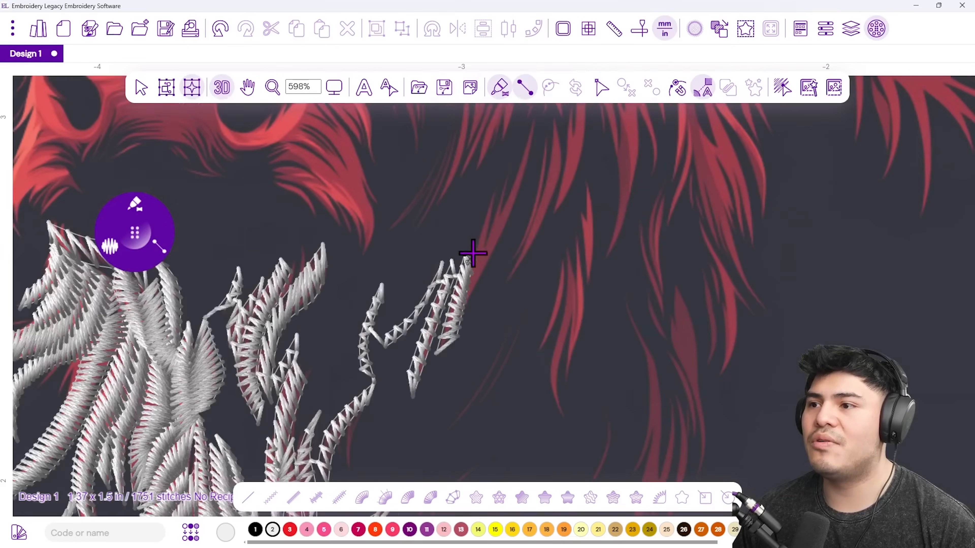
scroll(458, 250, "up", 2)
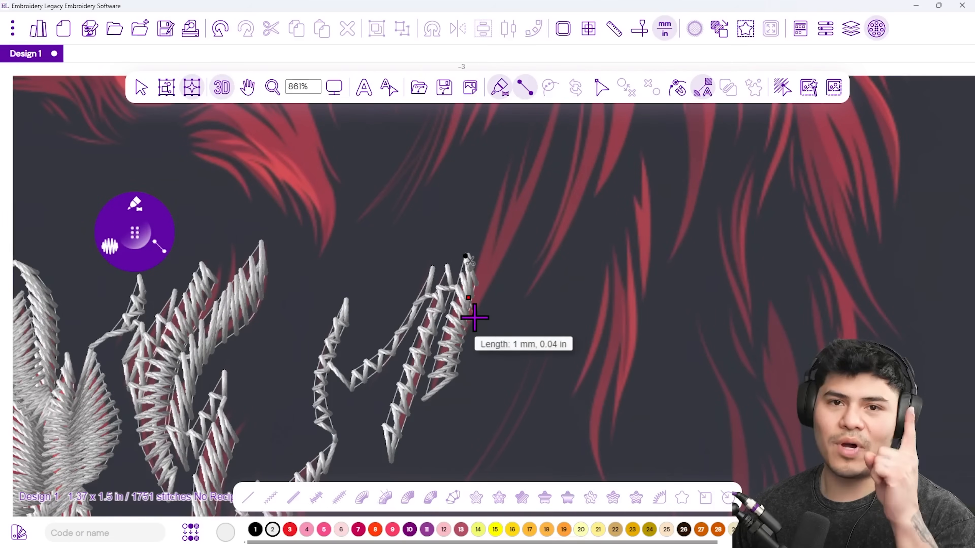
left_click(480, 327)
left_click(512, 139)
left_click(526, 156)
right_click(526, 157)
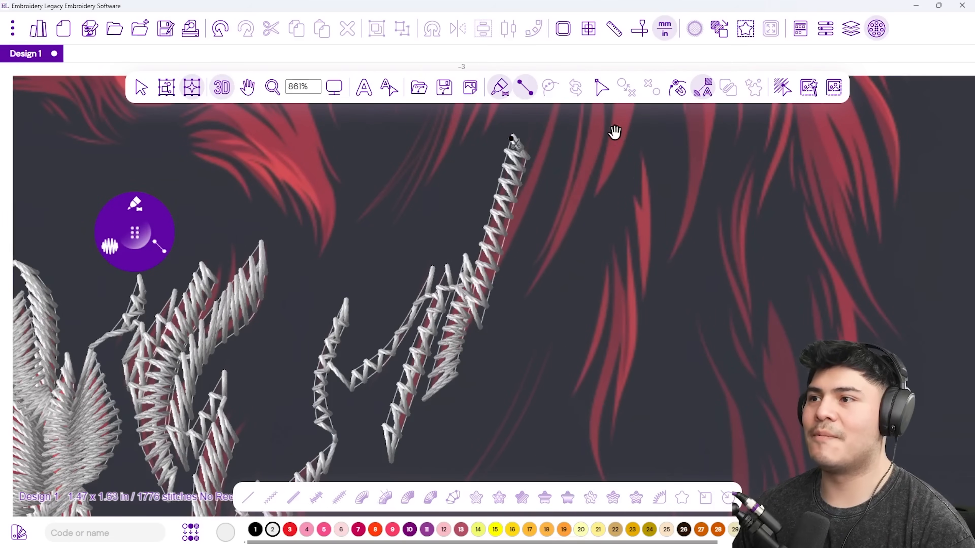
Add a longer satin column with six edge points up the strand's upper part.
left_click_drag(615, 132, 520, 241)
left_click(411, 329)
left_click(412, 354)
left_click(465, 252)
left_click(460, 208)
left_click(477, 146)
left_click(480, 171)
right_click(480, 171)
Digitize a satin column running down the top strand from its tip.
scroll(511, 238, "down", 5)
left_click_drag(525, 219, 479, 289)
scroll(454, 255, "up", 5)
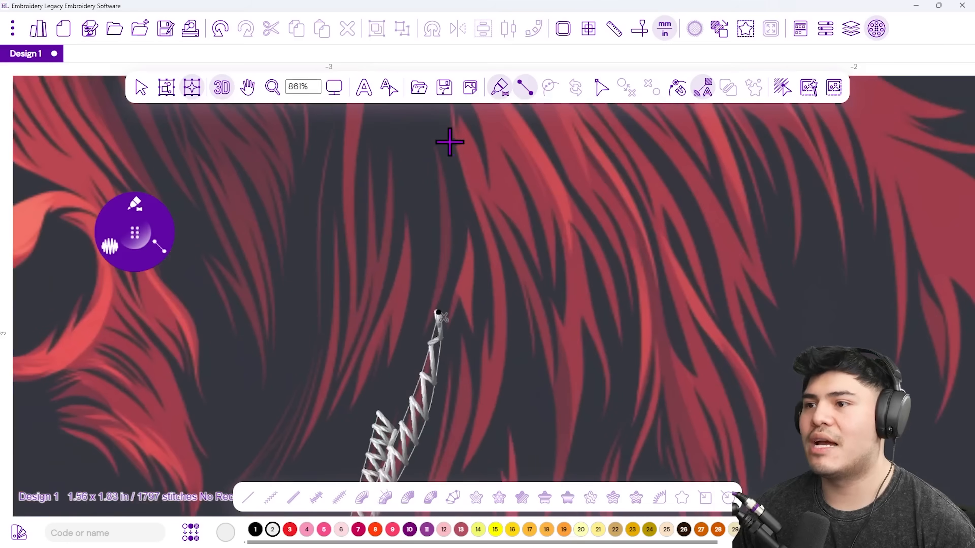
left_click(431, 140)
left_click(448, 176)
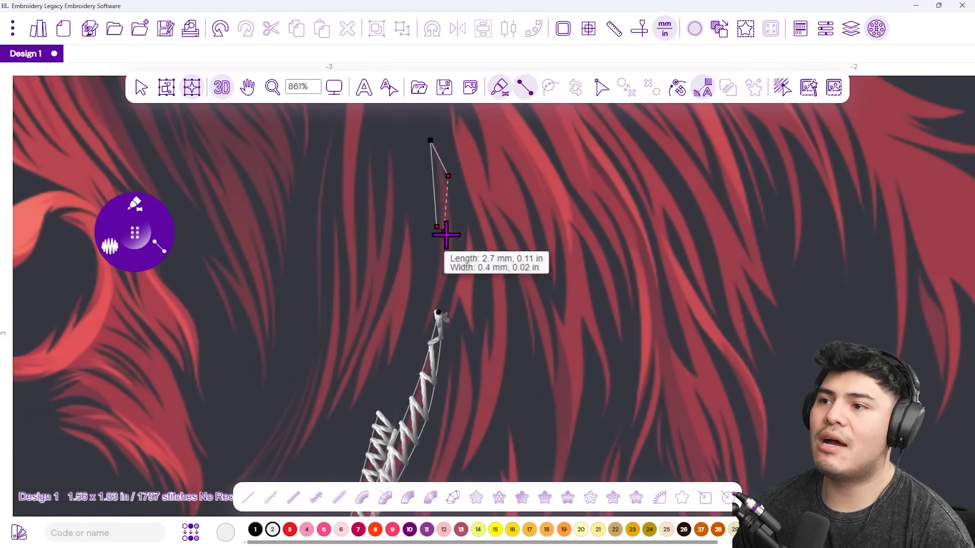
left_click(420, 331)
right_click(439, 320)
Add a second satin column just right of the first along the strand.
left_click(466, 221)
left_click(481, 257)
left_click(457, 309)
left_click(471, 326)
right_click(470, 327)
Digitize another satin column from the strand's top down to its bottom.
left_click_drag(447, 300, 453, 201)
left_click(441, 175)
left_click(457, 215)
left_click(429, 268)
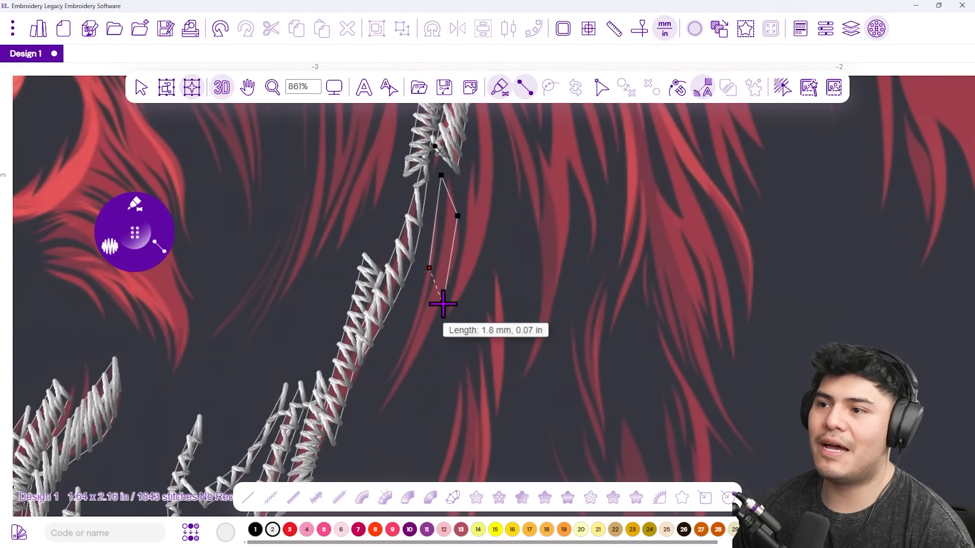
left_click(387, 355)
left_click(385, 409)
right_click(385, 409)
Begin a satin column along the next strand, outlining the curl up toward the face.
left_click_drag(535, 211, 481, 285)
left_click(412, 375)
left_click(443, 273)
left_click(423, 243)
left_click_drag(435, 201, 435, 351)
left_click(405, 260)
left_click(433, 281)
left_click(385, 175)
Finish the open strand column into satin stitches and zoom out to check it.
key("Return")
scroll(437, 296, "down", 5)
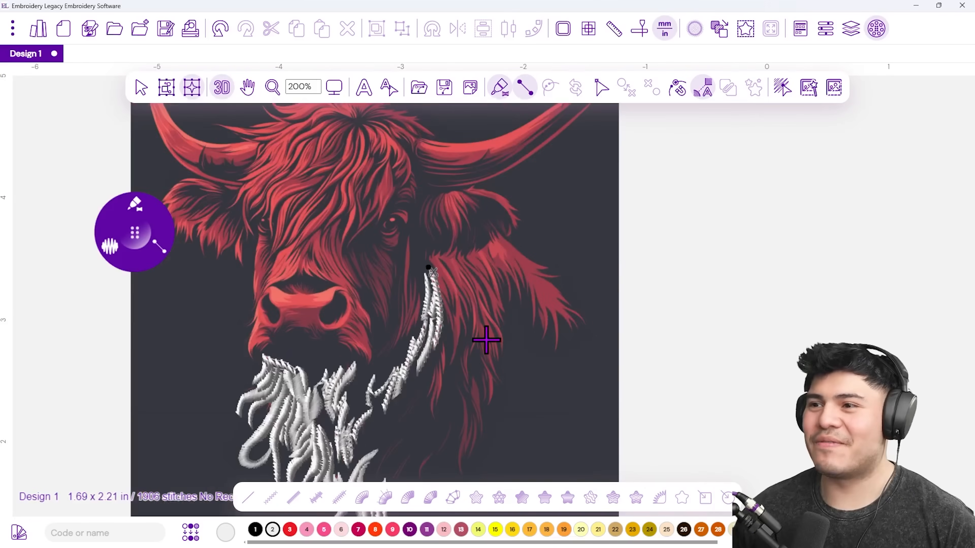
scroll(457, 308, "up", 4)
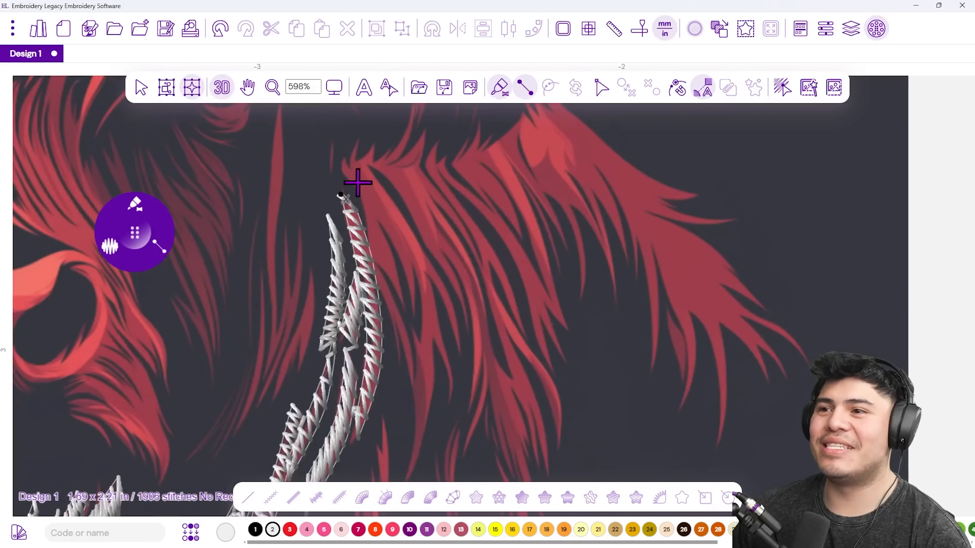
Add a seven-point satin column curving over the strand's tip, bringing the design to 1952 stitches.
left_click(370, 161)
left_click(362, 198)
left_click(394, 196)
left_click(367, 243)
left_click(410, 246)
left_click(396, 286)
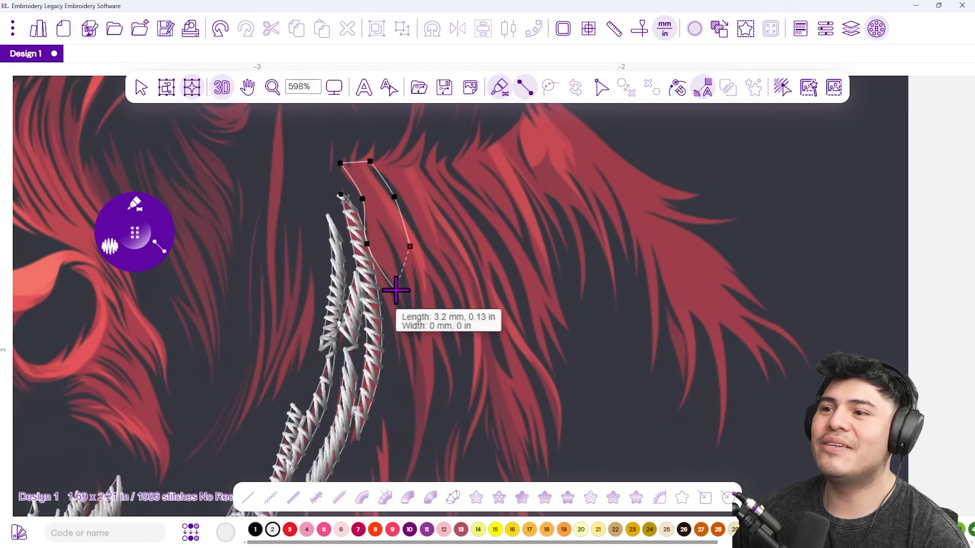
left_click(413, 320)
key("Return")
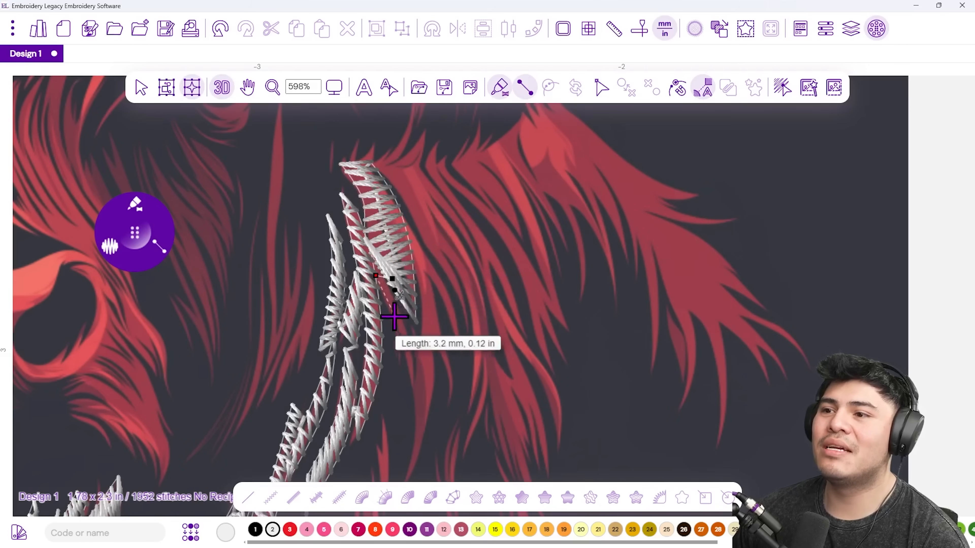
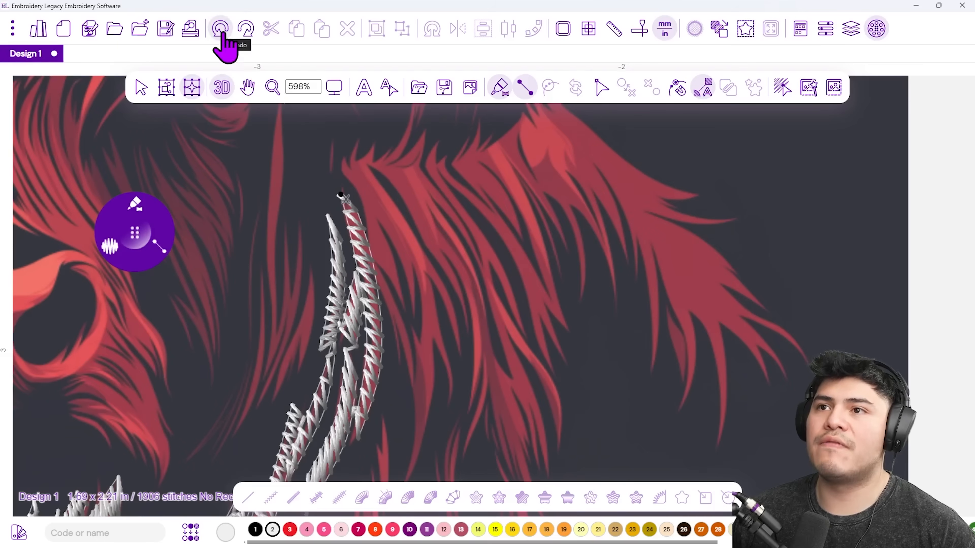
Trace an eight-point satin column down the hair strand below the eye.
left_click(377, 163)
left_click(362, 207)
left_click(402, 211)
left_click(371, 261)
left_click(418, 264)
left_click(390, 314)
left_click(420, 301)
left_click(401, 358)
key("Return")
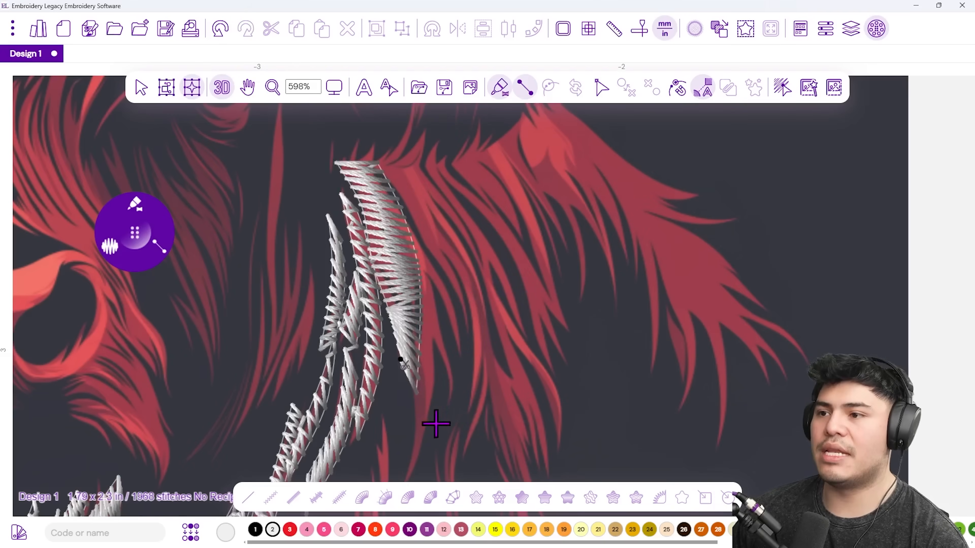
Outline the next strand from bottom to top as a ten-point satin column.
scroll(440, 420, "down", 5)
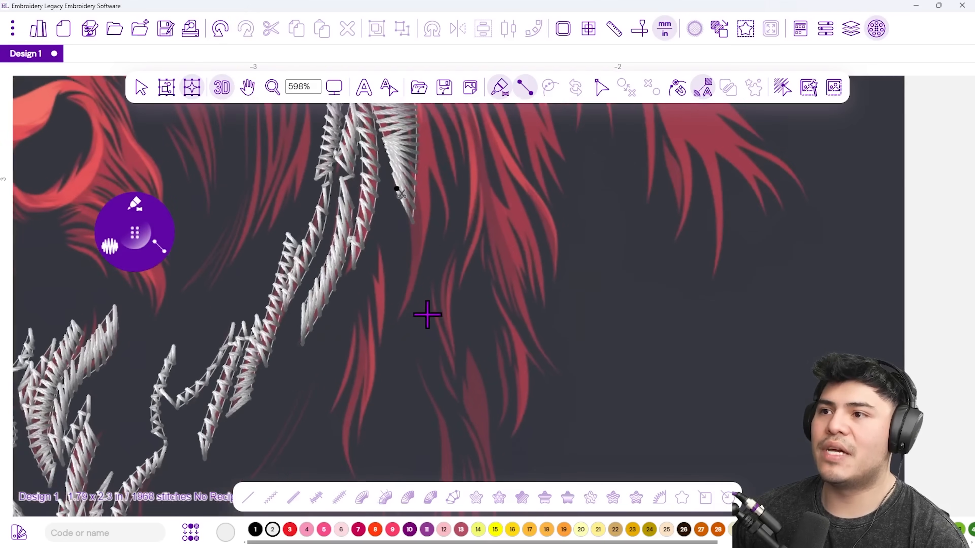
left_click(399, 304)
scroll(413, 312, "up", 4)
left_click(397, 463)
left_click(422, 348)
left_click(400, 329)
left_click(428, 289)
left_click(399, 267)
left_click(421, 239)
left_click(407, 230)
left_click(374, 131)
left_click(409, 119)
key("Return")
Add a five-point satin column across the strand's top.
scroll(394, 150, "up", 6)
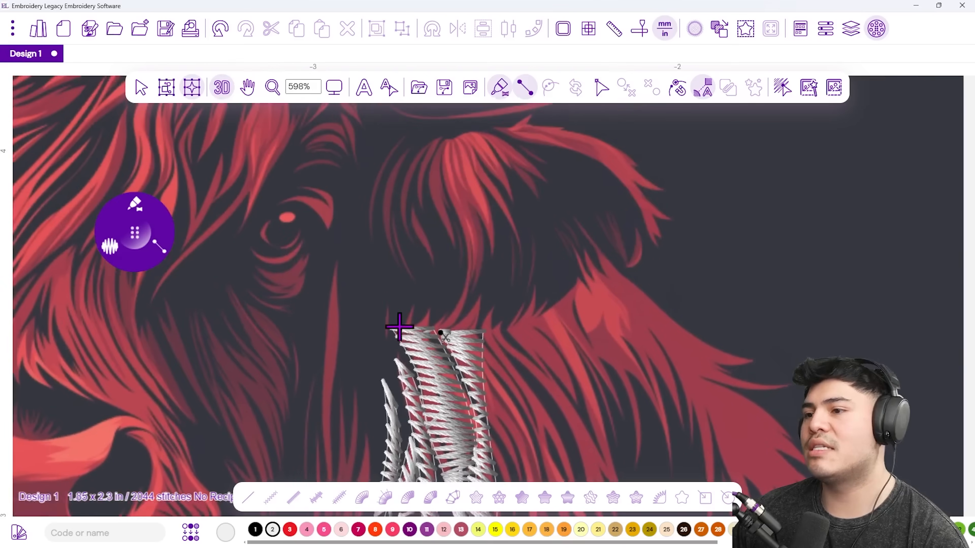
left_click(407, 328)
left_click(453, 309)
left_click(470, 281)
left_click(486, 303)
left_click(456, 327)
key("Return")
Trace a ten-point satin column down the upper part of the strand.
left_click_drag(524, 374, 473, 292)
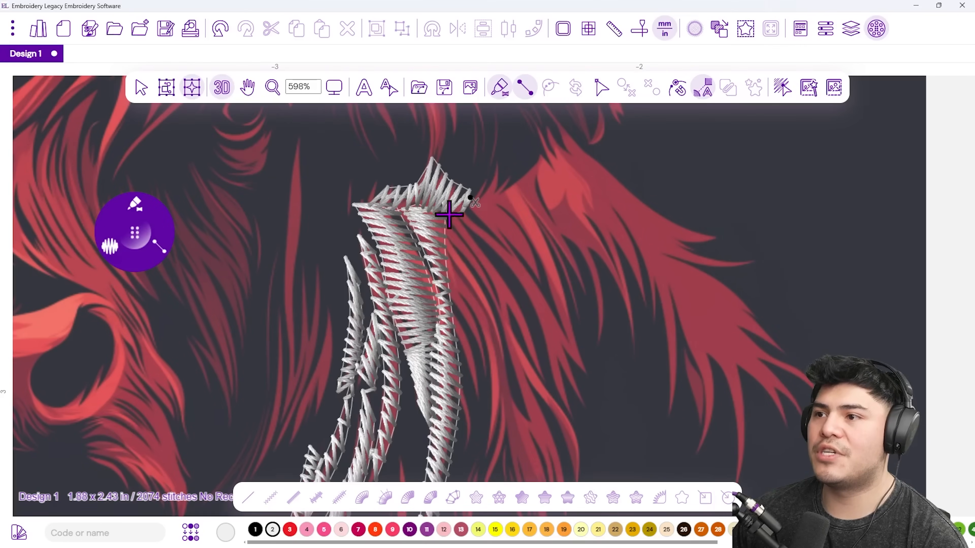
left_click(464, 256)
left_click(443, 294)
left_click(487, 298)
left_click(474, 323)
left_click(509, 390)
left_click(492, 384)
scroll(497, 364, "down", 3)
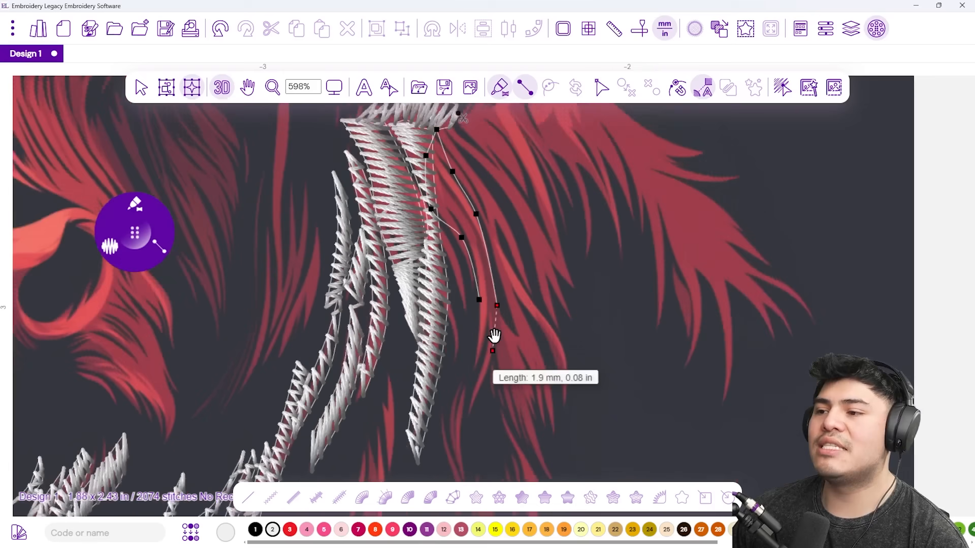
left_click(462, 338)
left_click(447, 321)
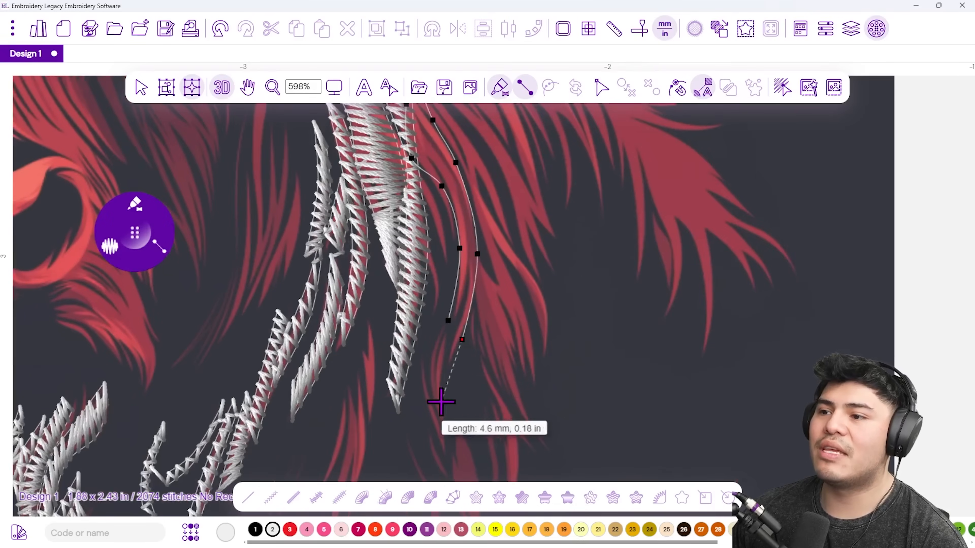
left_click(441, 446)
left_click(428, 436)
key("Return")
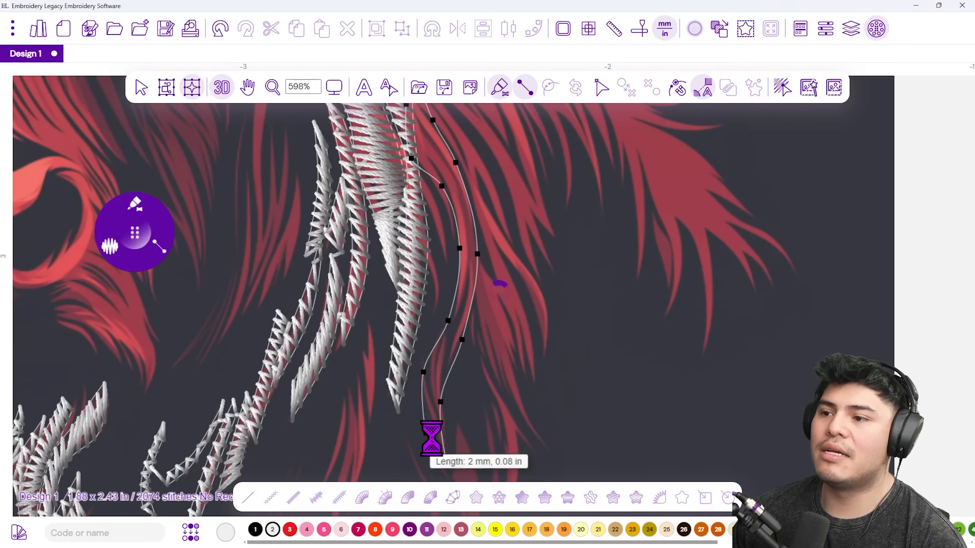
Cover the next unstitched strand with an eight-point satin column.
left_click_drag(413, 401, 388, 222)
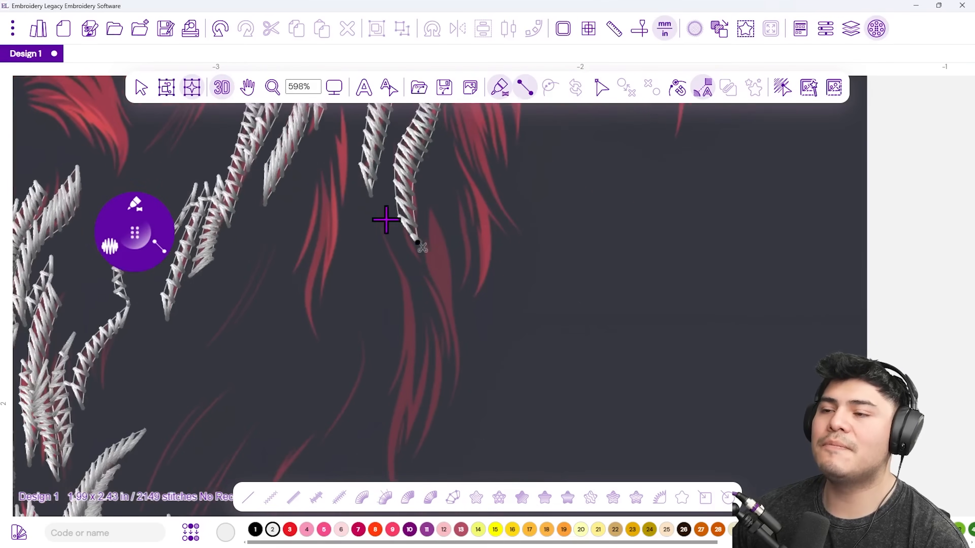
left_click_drag(391, 311, 458, 326)
left_click(424, 244)
left_click(439, 252)
left_click(431, 272)
left_click(462, 283)
left_click(457, 309)
left_click(470, 318)
left_click(457, 339)
left_click(472, 375)
key("Return")
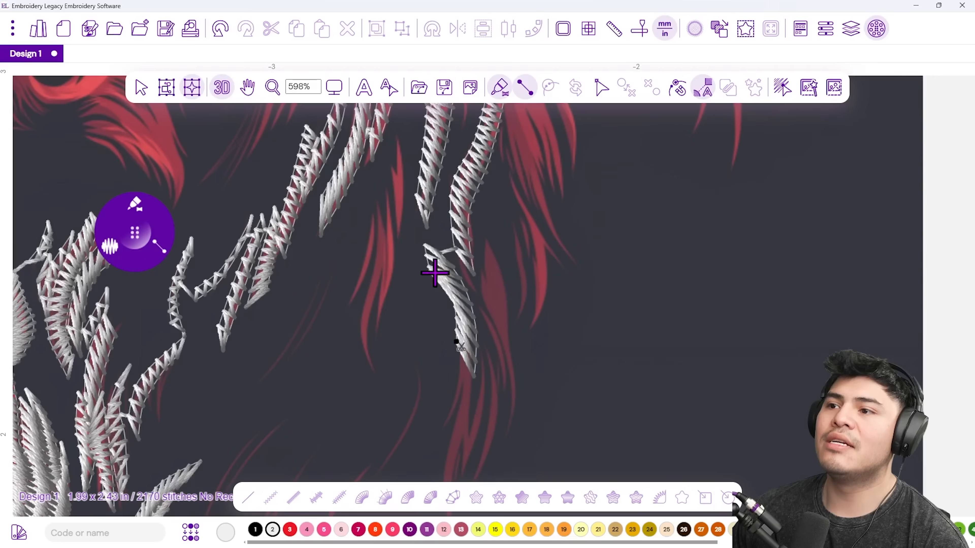
Add a six-point satin column on the short red strand.
left_click(399, 136)
left_click(408, 167)
left_click(389, 181)
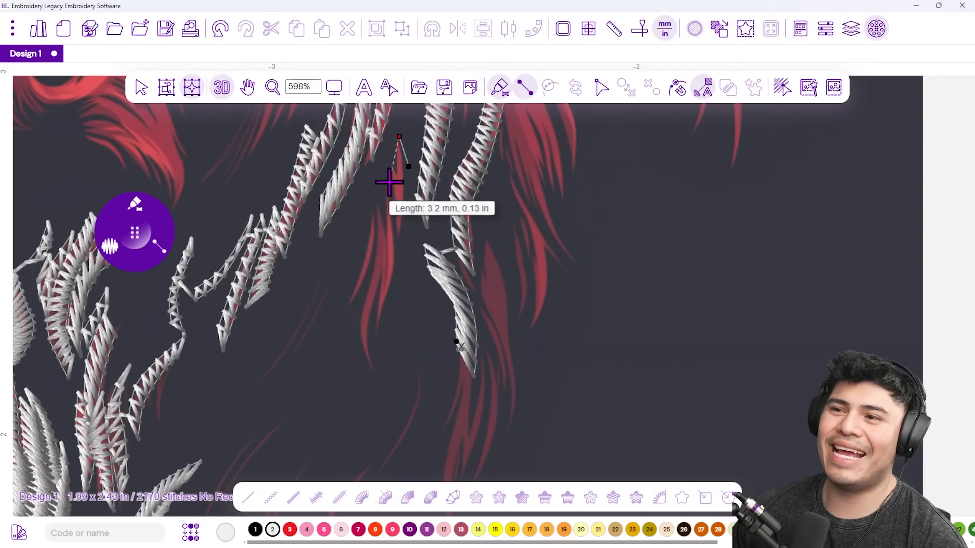
left_click(409, 203)
left_click(391, 256)
left_click(410, 242)
key("Return")
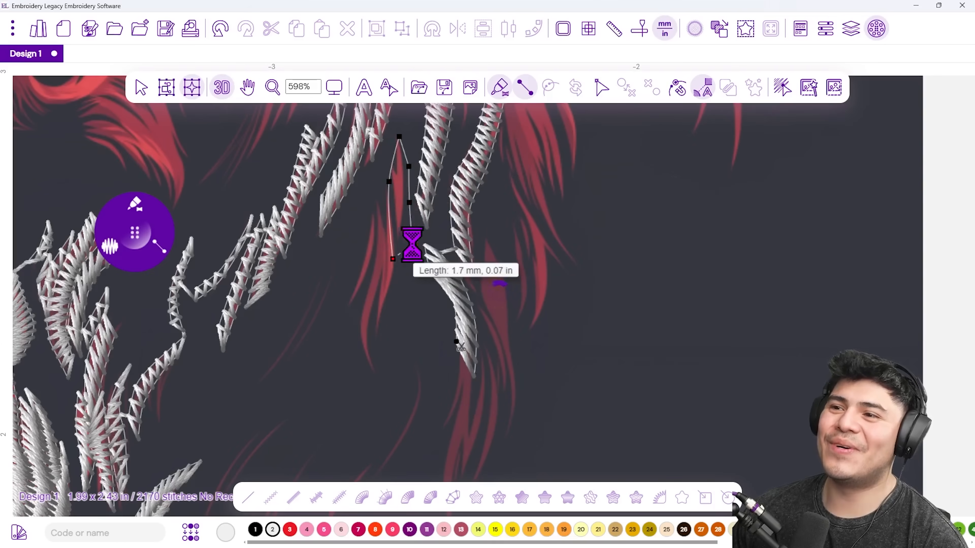
Trace an eight-point satin column down the neighbouring red strand, reaching 2235 stitches.
left_click(379, 206)
left_click(395, 221)
left_click(364, 254)
left_click(386, 277)
left_click(359, 293)
left_click(373, 331)
left_click(357, 375)
left_click(385, 392)
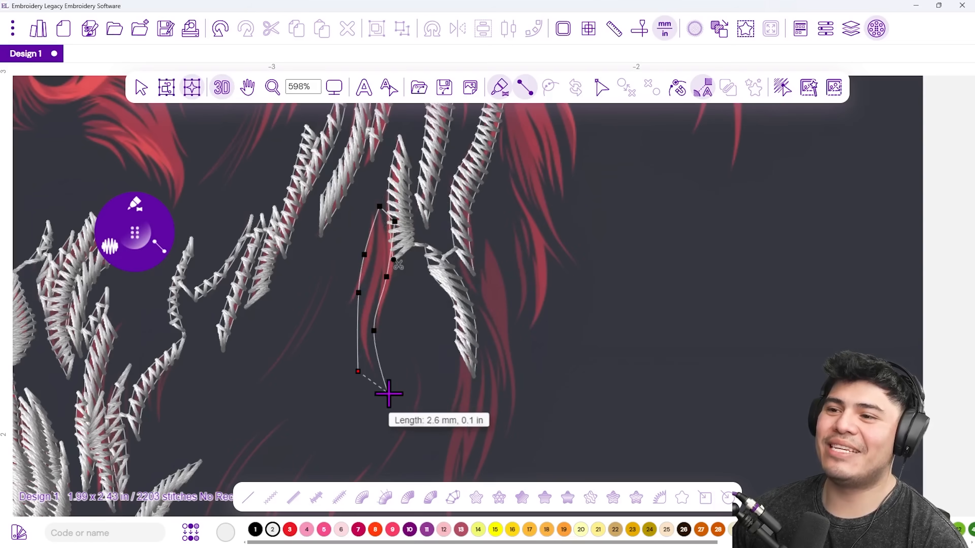
key("Return")
scroll(369, 363, "down", 3)
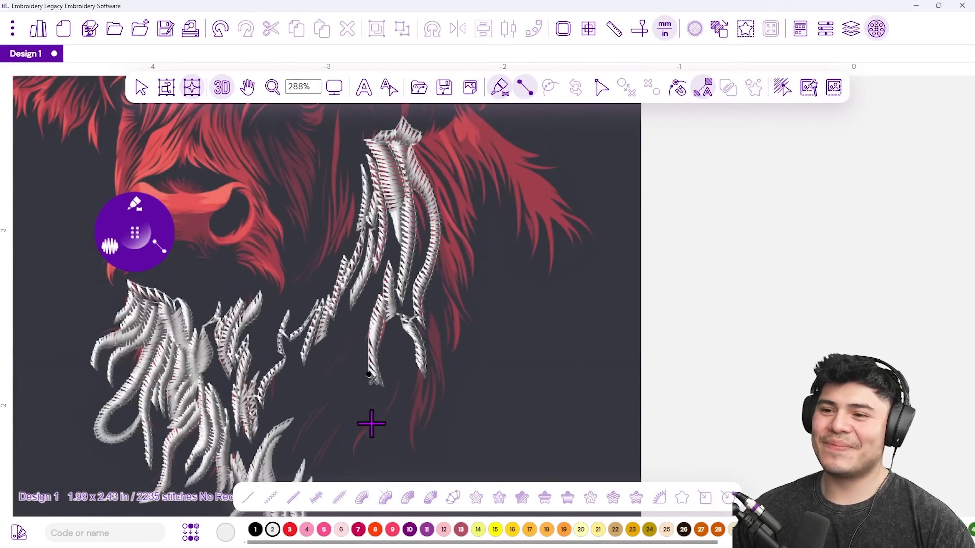
Trace an eight-point satin column up from a lower strand's tip.
scroll(381, 427, "up", 2)
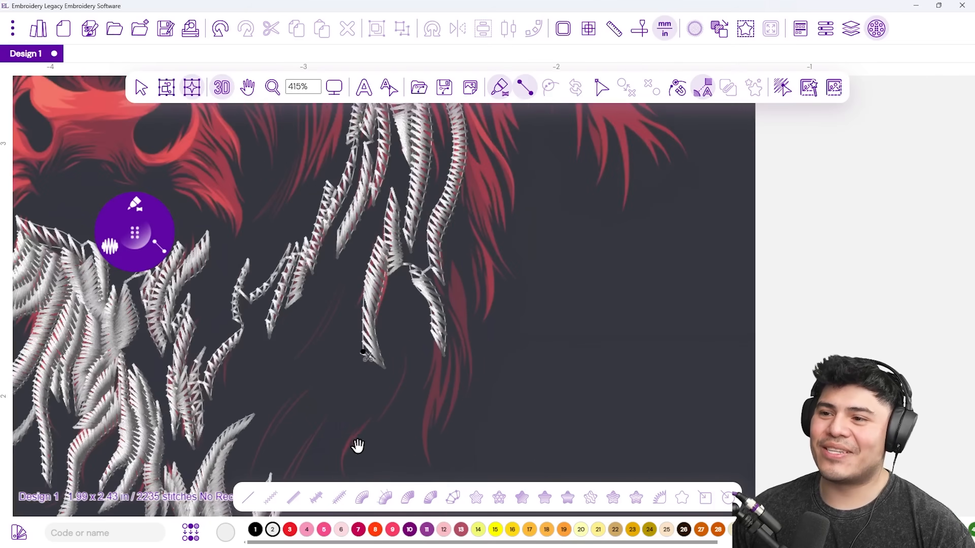
left_click_drag(357, 445, 352, 398)
left_click(342, 401)
left_click(352, 418)
left_click(359, 387)
left_click(354, 371)
left_click(383, 367)
left_click(385, 346)
left_click(402, 333)
left_click(402, 314)
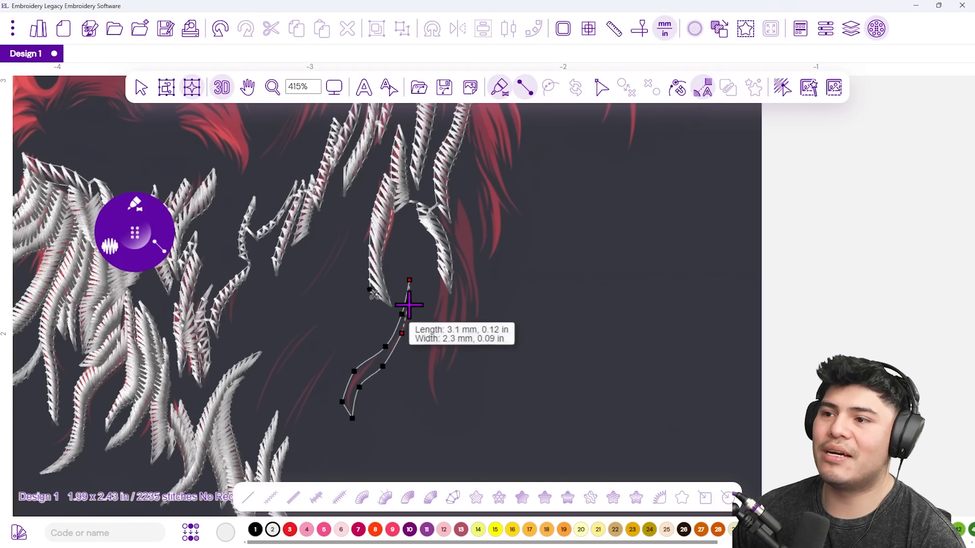
key("Return")
Add an eleven-point satin column up the adjacent red strand.
left_click(420, 336)
left_click(423, 323)
left_click(433, 322)
left_click(433, 310)
left_click(438, 270)
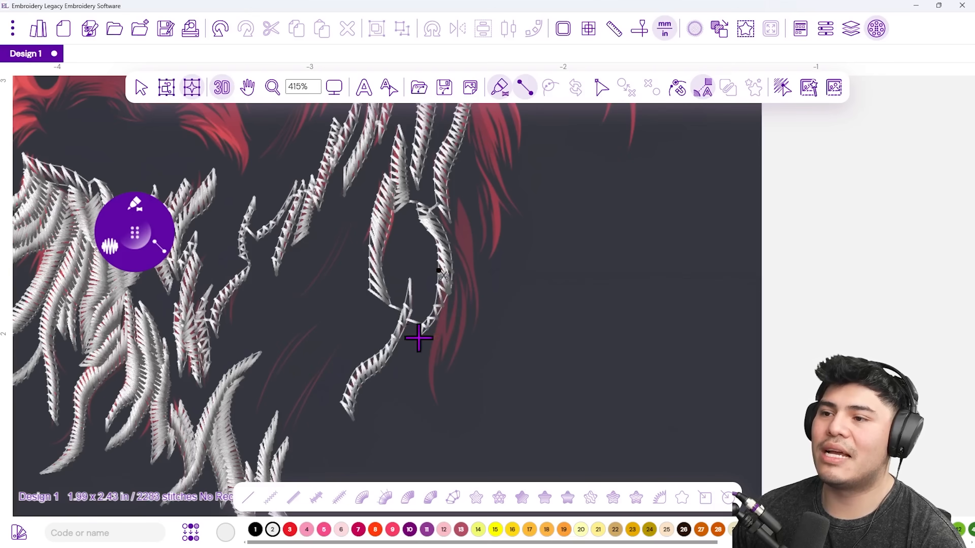
left_click(437, 408)
left_click(428, 356)
left_click(440, 364)
left_click(452, 336)
left_click(438, 313)
left_click(450, 275)
key("Return")
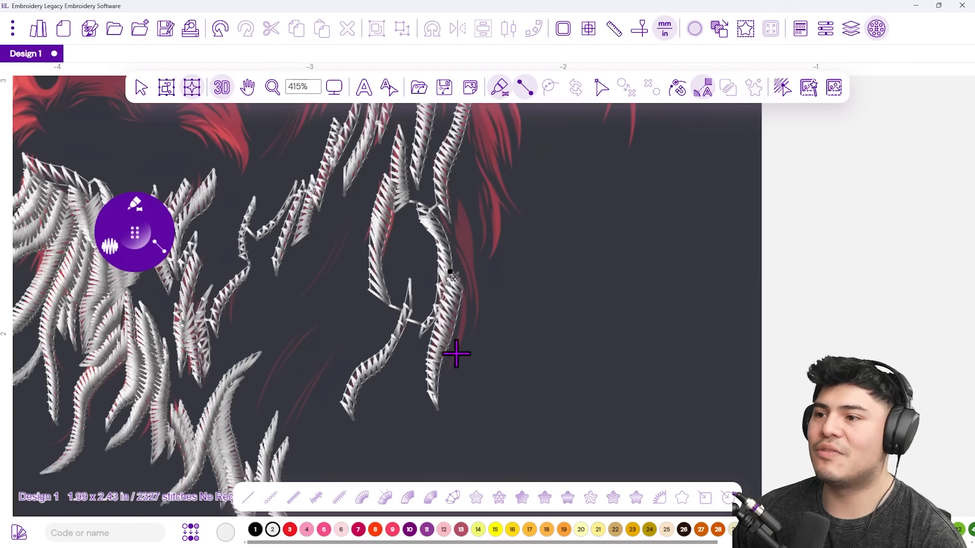
Stitch a six-point satin column up the next strand to its top.
left_click(466, 346)
left_click(458, 324)
left_click(475, 316)
left_click(459, 277)
left_click(452, 229)
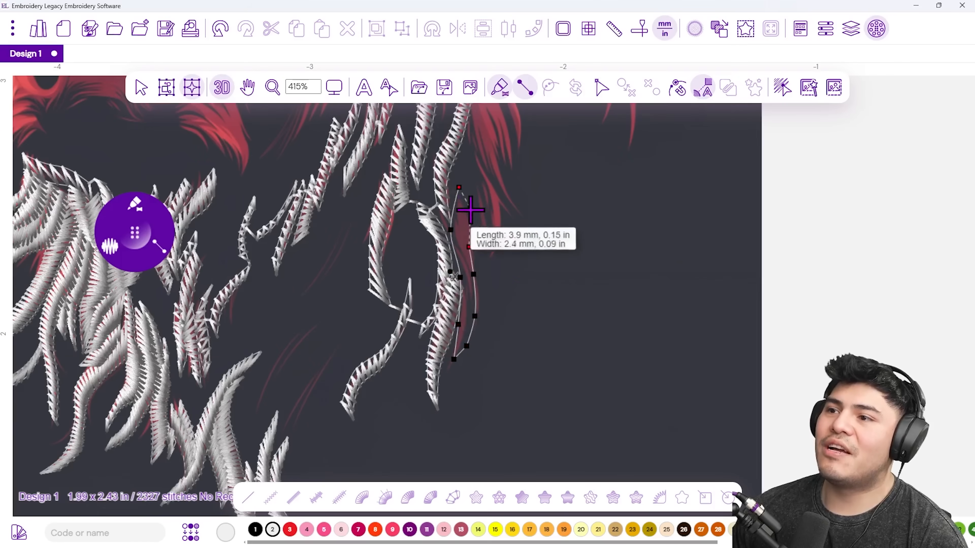
left_click(460, 188)
key("Return")
Cover the short strand with a five-point satin column.
scroll(430, 334, "up", 2)
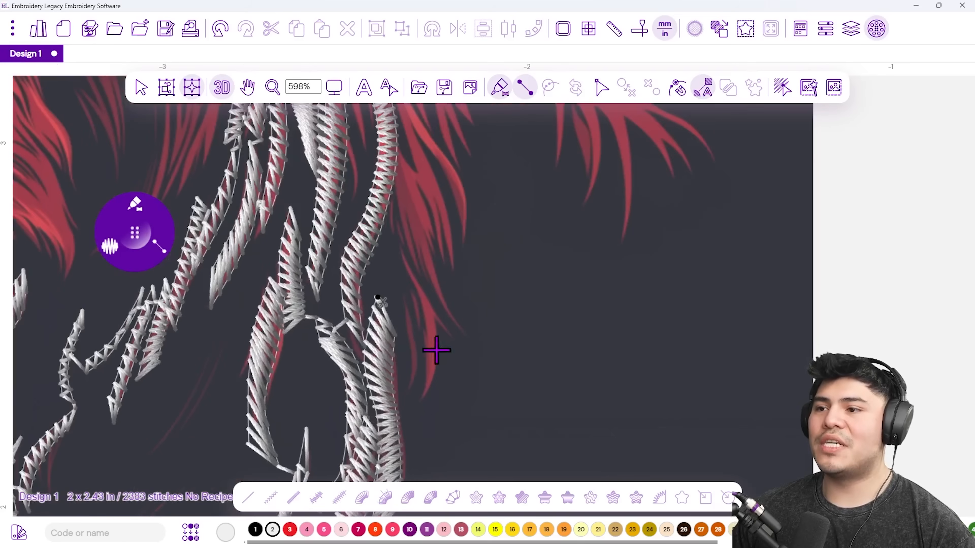
left_click(412, 405)
left_click(438, 384)
left_click(413, 352)
left_click(439, 338)
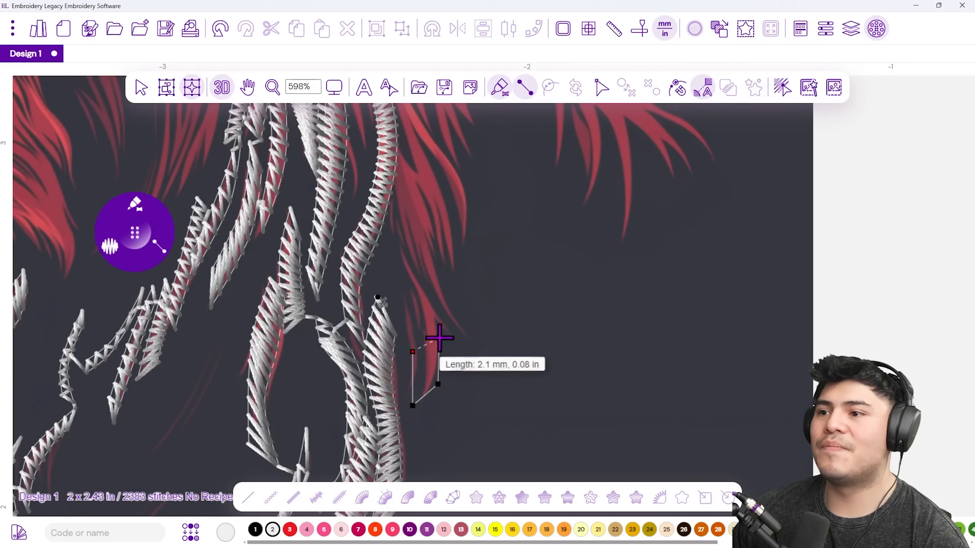
left_click(398, 275)
key("Return")
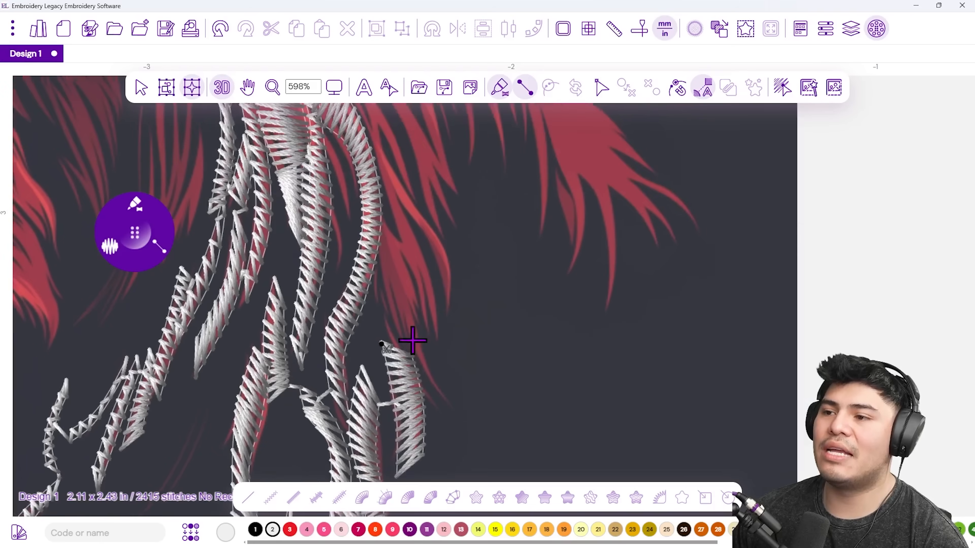
Begin outlining another strand upward with six column points.
left_click(440, 401)
left_click(386, 329)
left_click(422, 339)
left_click(409, 297)
left_click(371, 271)
left_click(378, 219)
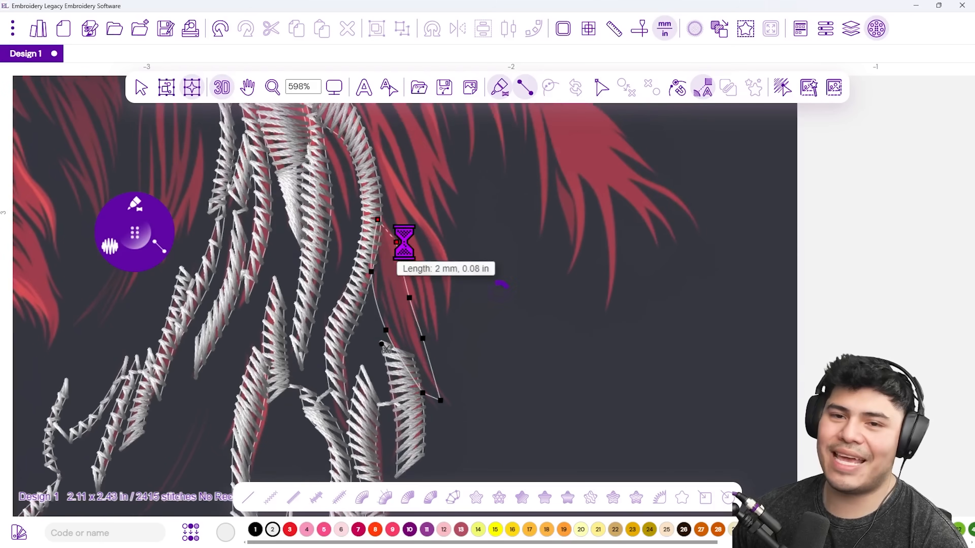
scroll(420, 270, "down", 3)
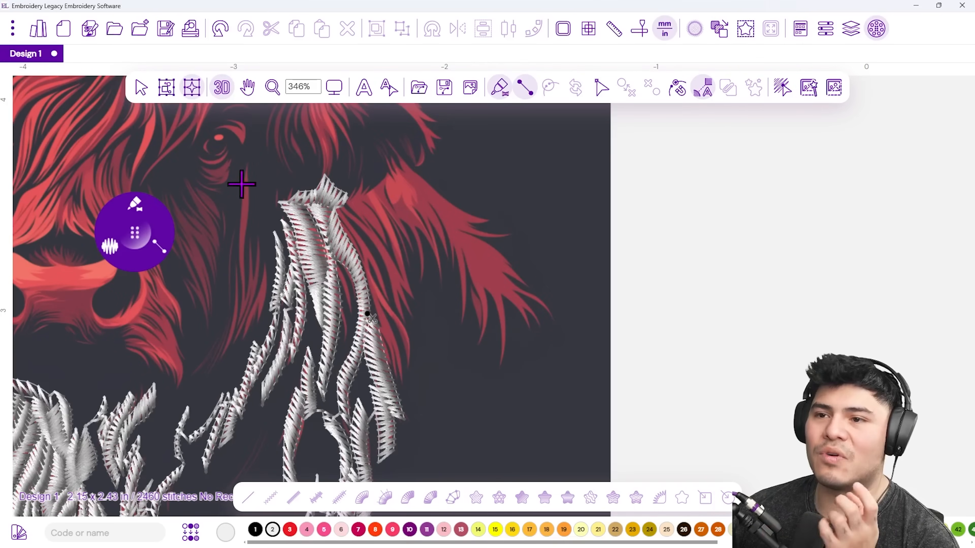
Bring the stitched strands back into view and satin-stitch a first strand on the forelock's right edge.
left_click_drag(243, 240, 383, 285)
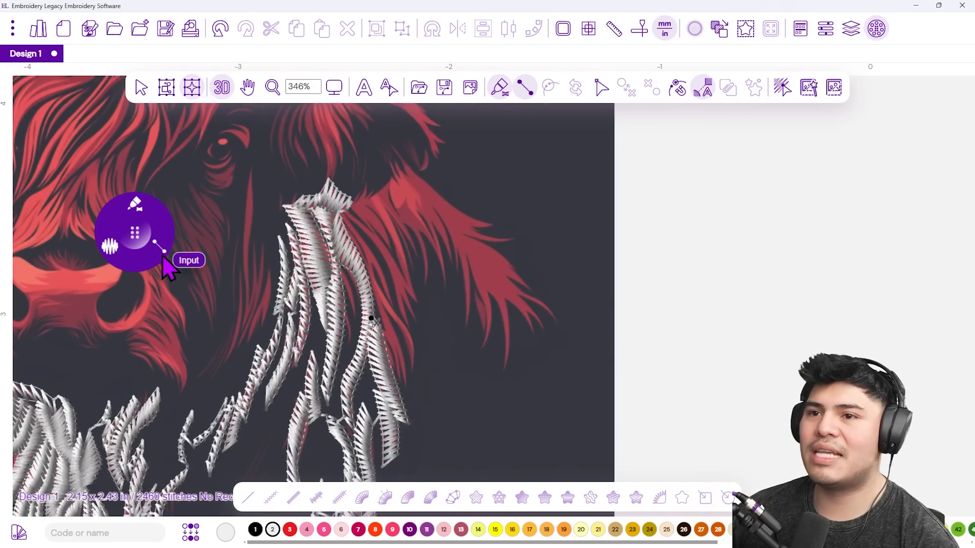
mouse_move(108, 248)
left_click(178, 258)
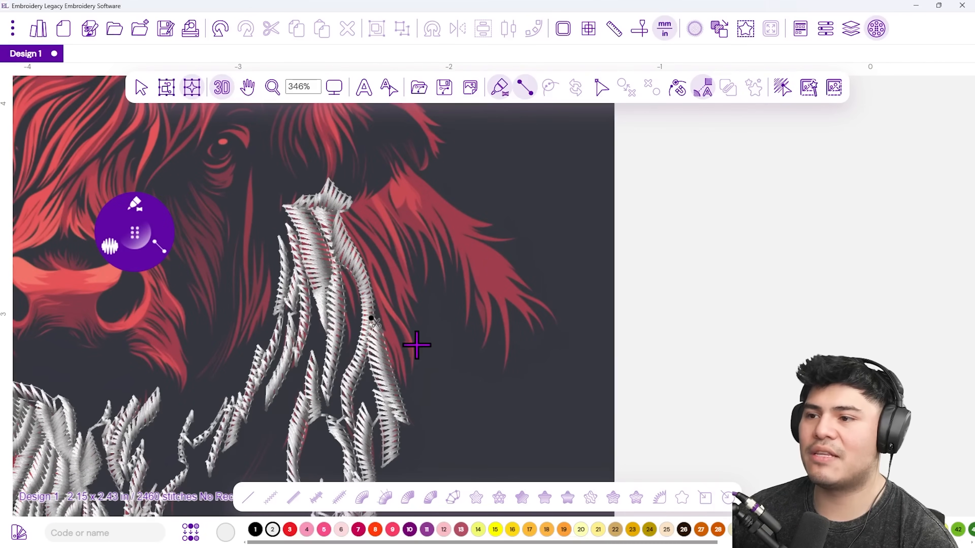
scroll(405, 381, "up", 2)
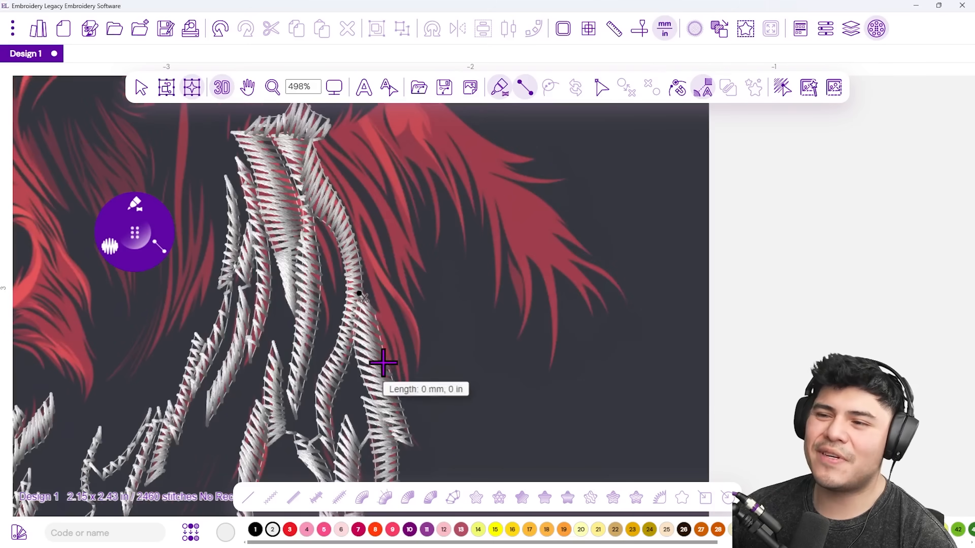
left_click(410, 387)
left_click(373, 317)
left_click(397, 333)
left_click(359, 257)
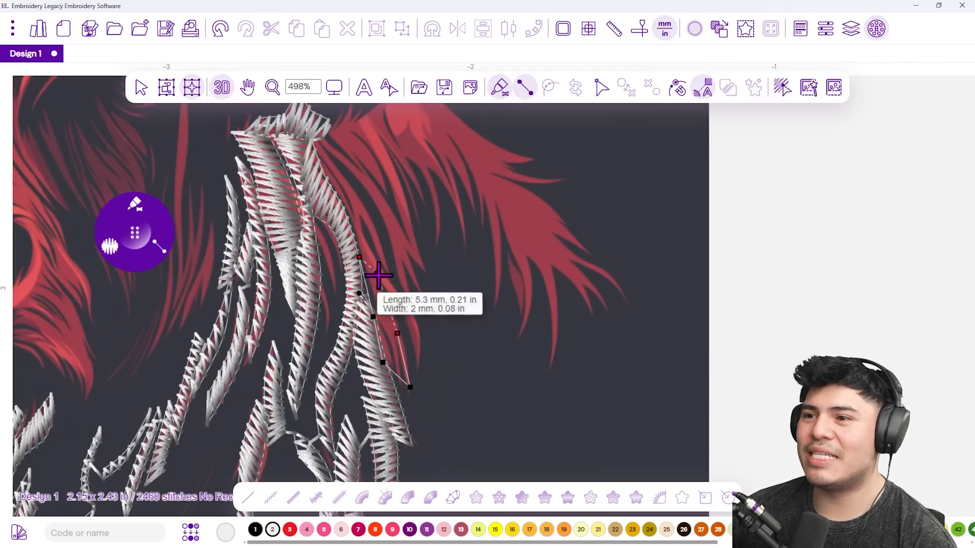
left_click(348, 218)
key("Return")
Satin-stitch the next, longer hair strand running up toward the top of the forelock.
left_click(416, 367)
left_click(424, 328)
left_click(405, 322)
left_click(370, 264)
left_click(409, 301)
left_click(392, 267)
left_click(376, 219)
left_click(339, 216)
left_click(311, 137)
key("Return")
Outline a satin column running down a hair strand from the top of the forelock.
left_click(354, 122)
left_click(349, 165)
left_click(370, 159)
left_click(375, 205)
left_click(399, 204)
left_click(394, 244)
left_click(422, 256)
left_click(400, 273)
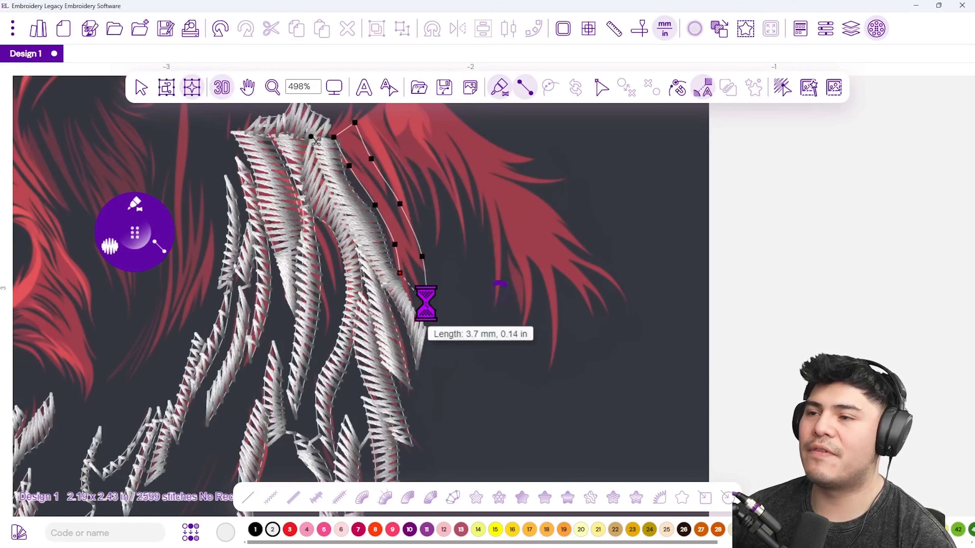
Outline an adjacent strand from the top and finish it as a satin column.
left_click(373, 112)
left_click(374, 147)
left_click(397, 152)
left_click(395, 180)
left_click(417, 196)
left_click(402, 212)
right_click(411, 243)
Add a short satin column along the fur's top edge.
left_click_drag(391, 167, 404, 302)
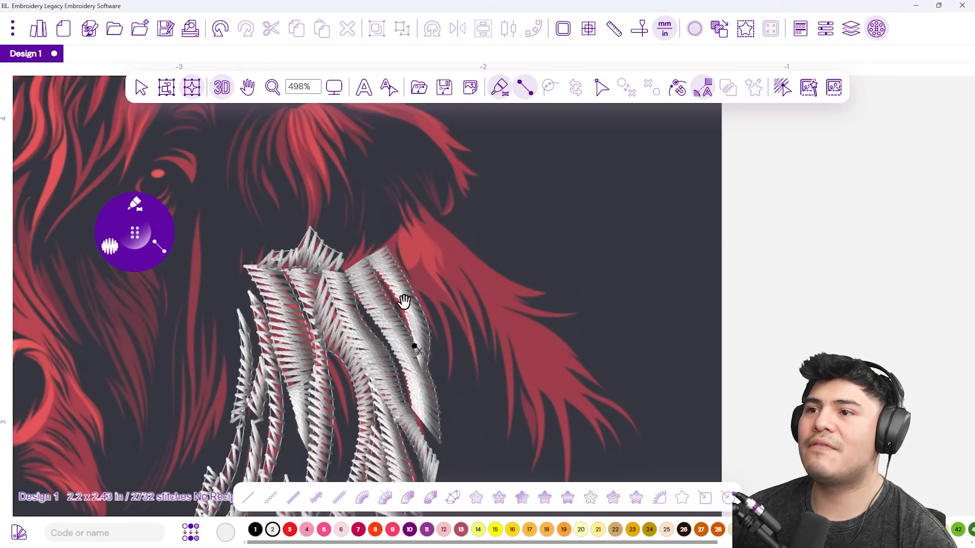
left_click(342, 274)
left_click(359, 241)
left_click(367, 263)
left_click(383, 240)
left_click(383, 256)
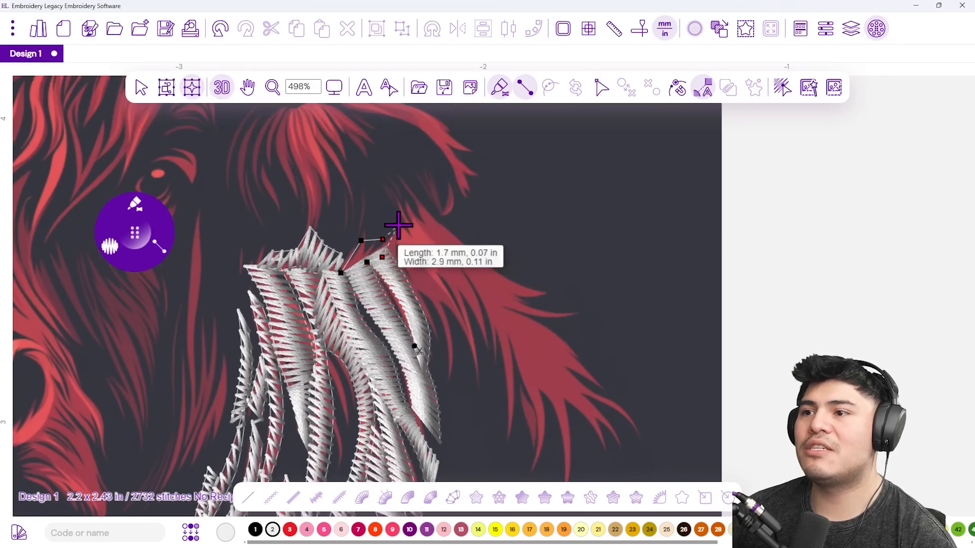
left_click(399, 224)
right_click(399, 225)
Outline satin points zig-zagging up the fur edge to its top.
left_click(440, 334)
left_click(404, 280)
left_click(423, 287)
left_click(384, 250)
left_click(395, 225)
left_click(457, 377)
left_click(441, 318)
left_click(455, 329)
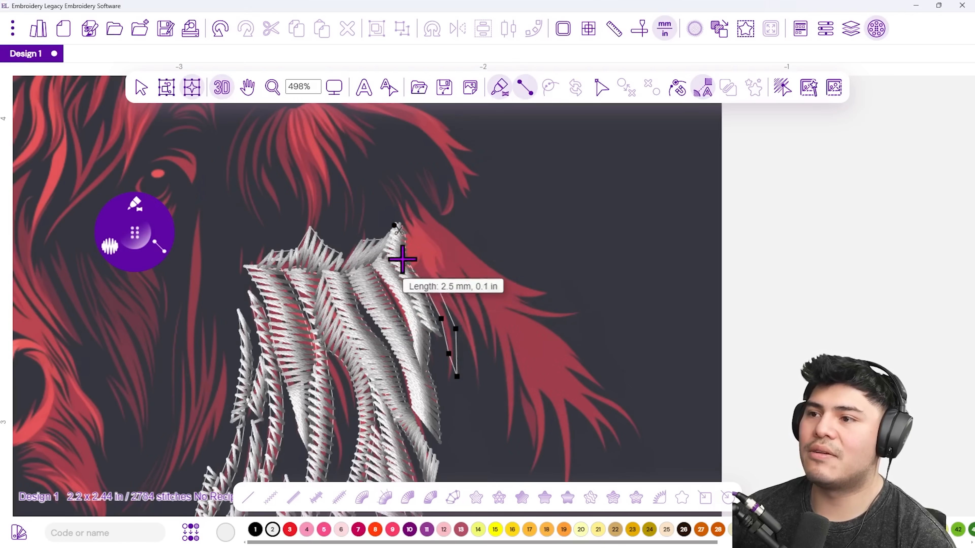
left_click(411, 231)
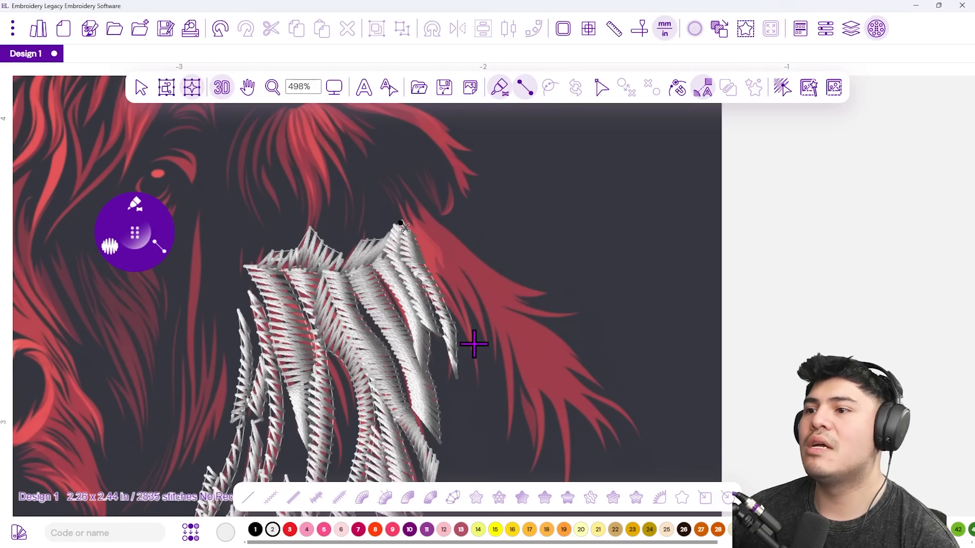
Satin-stitch two more fur strands starting from the lower fur tip.
left_click(469, 363)
left_click(480, 379)
left_click(459, 330)
left_click(472, 333)
left_click(436, 289)
left_click(439, 256)
left_click(417, 252)
left_click(399, 206)
key("Return")
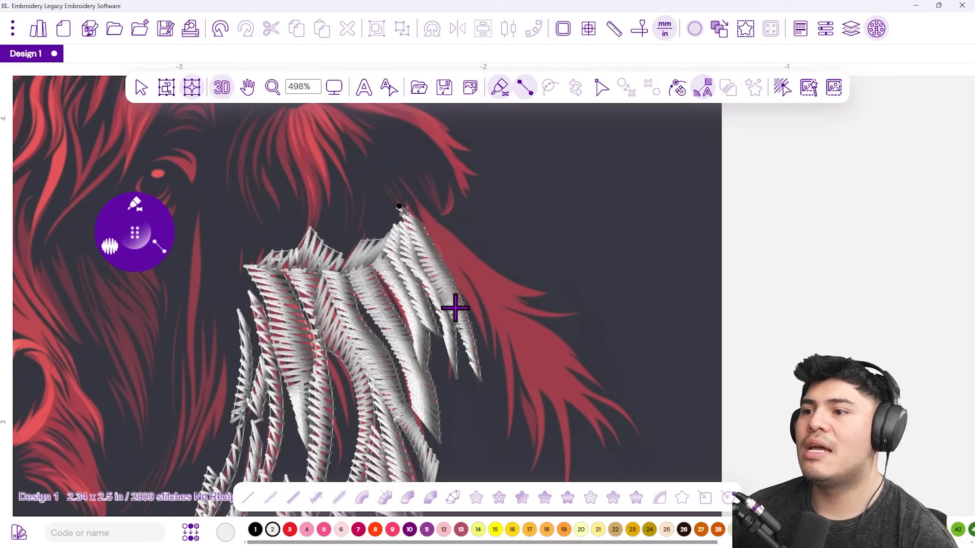
left_click(487, 342)
left_click(464, 290)
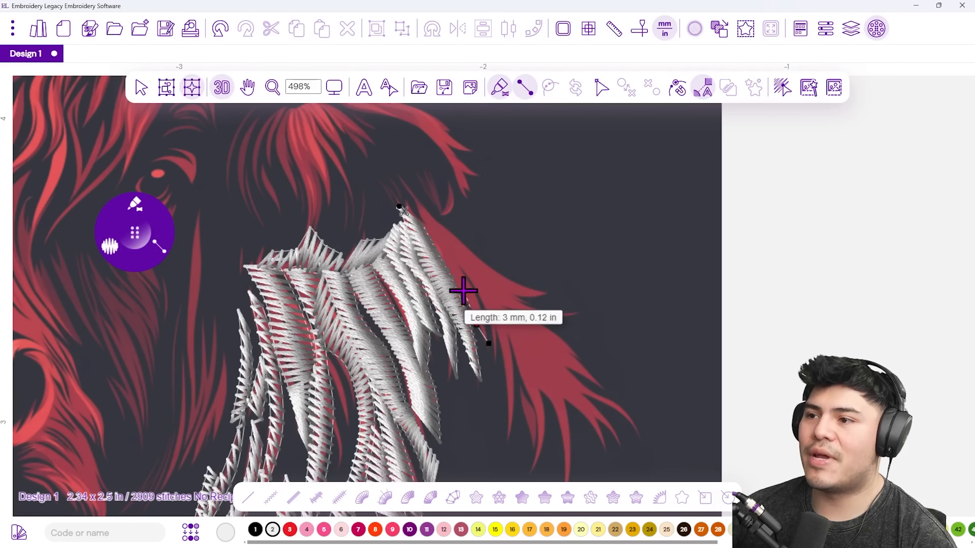
key("Return")
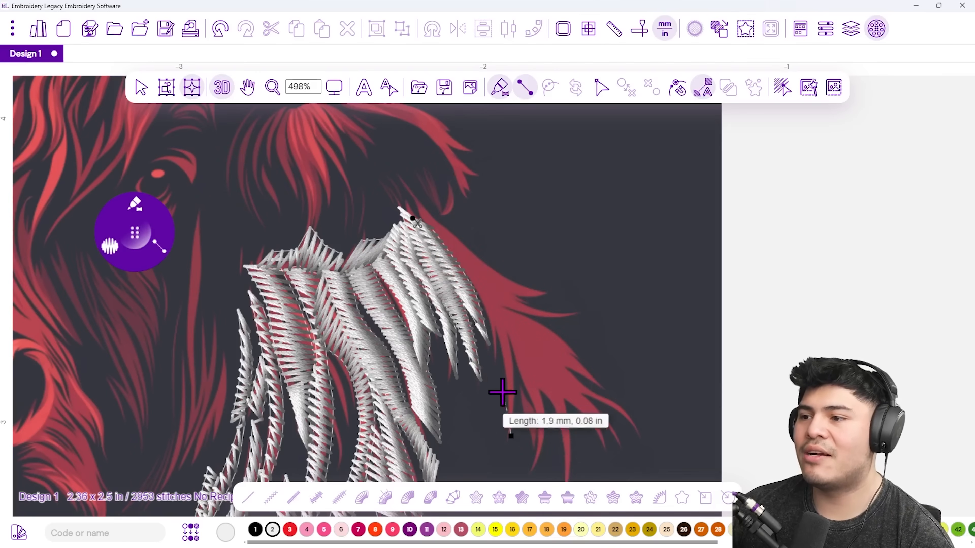
Satin-stitch the next strand further right and begin outlining another toward the top.
left_click(506, 371)
left_click(518, 380)
left_click(489, 320)
left_click(504, 322)
left_click(463, 274)
key("Return")
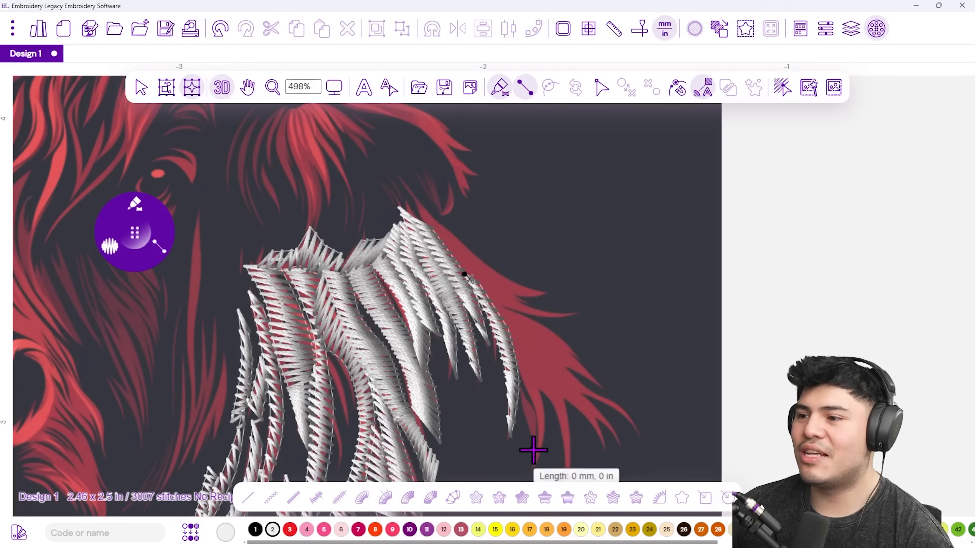
left_click(537, 403)
left_click(515, 342)
left_click(533, 352)
Finish the pending strand, then digitize the long forelock strand and a short strand beside it in satin.
key("Return")
scroll(554, 389, "down", 2)
scroll(554, 389, "right", 1)
left_click(532, 446)
left_click(523, 365)
left_click(537, 367)
left_click(491, 300)
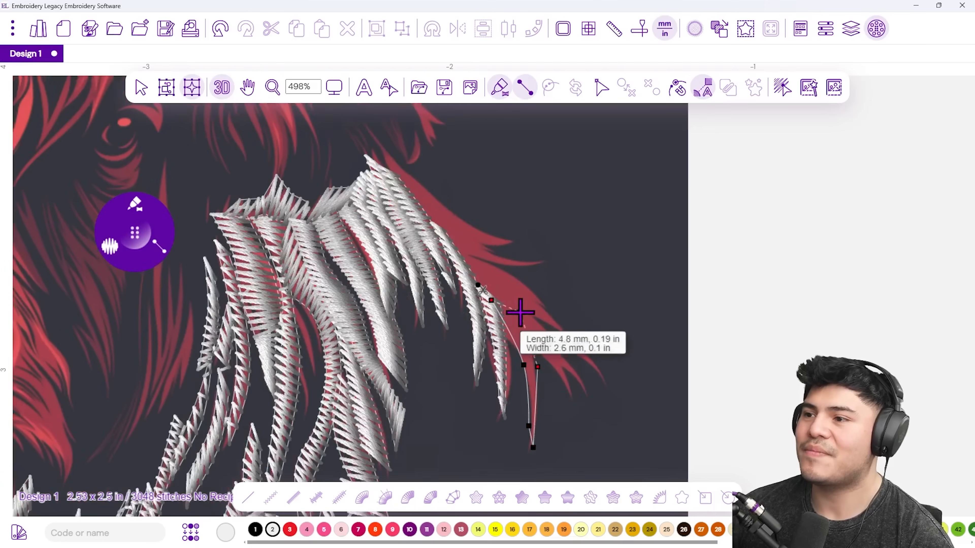
key("Return")
left_click(574, 370)
left_click(523, 338)
key("Return")
Digitize a satin strand along the right edge of the forelock.
left_click(590, 363)
left_click(606, 374)
left_click(561, 348)
left_click(573, 344)
left_click(555, 335)
key("Return")
Outline a new satin strand from near the top along the forelock's upper edge.
left_click(567, 329)
left_click(540, 323)
left_click(488, 304)
left_click(539, 297)
left_click(452, 260)
left_click(539, 260)
left_click(509, 267)
left_click(501, 255)
left_click(481, 260)
left_click(463, 236)
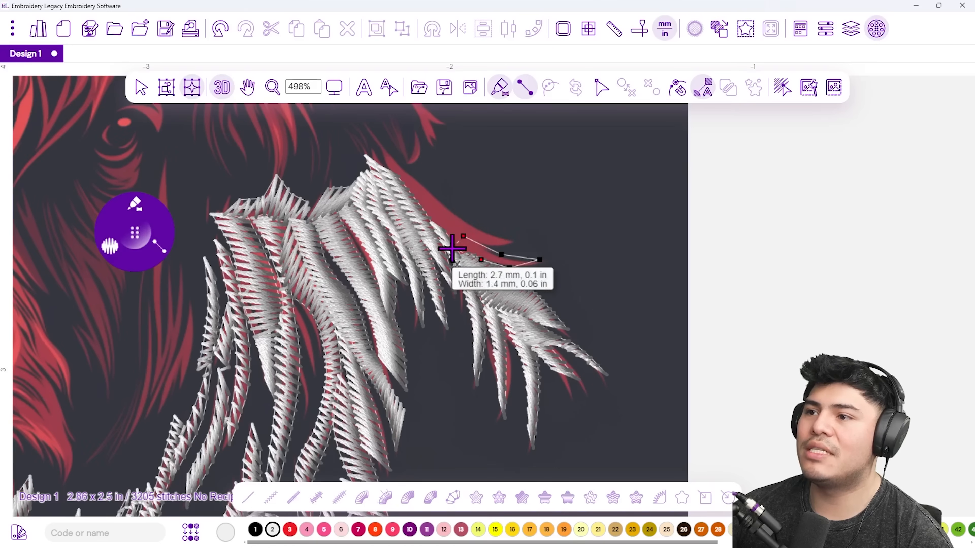
Zig-zag the strand's points up the red hair to its tip and finish it in satin.
left_click(479, 242)
left_click(470, 219)
left_click(445, 239)
left_click(427, 191)
left_click(408, 202)
left_click(376, 141)
left_click(376, 172)
right_click(376, 172)
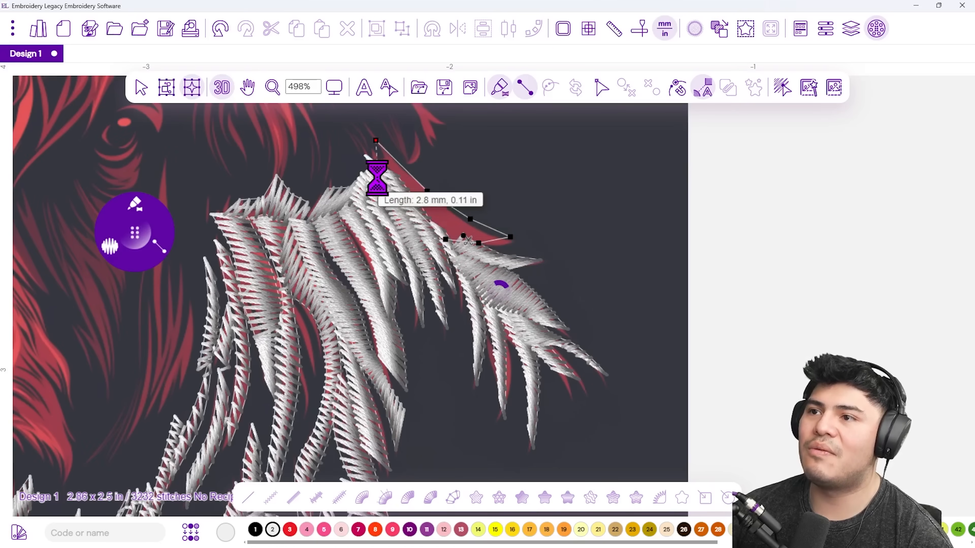
Add a small satin block at the strand tip above the fur.
left_click_drag(408, 157, 418, 282)
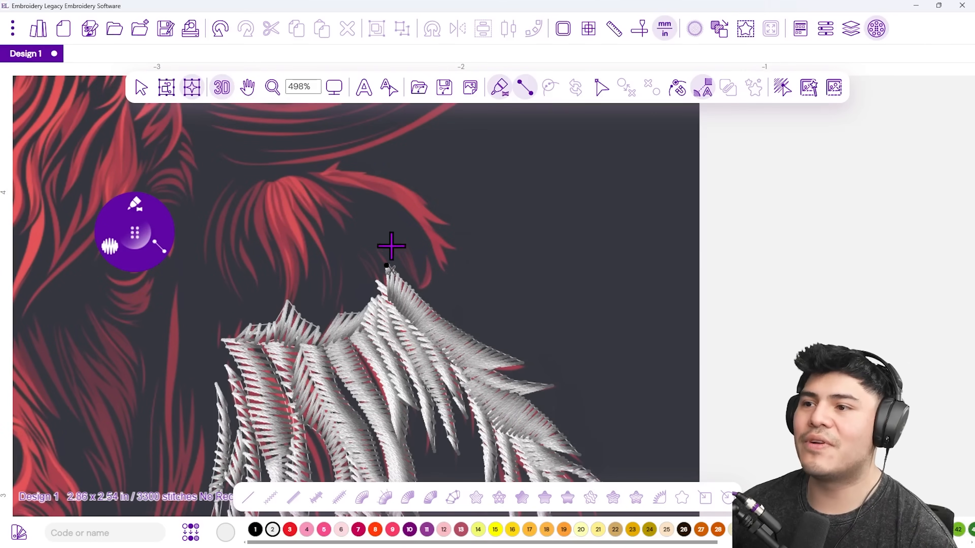
left_click(400, 251)
left_click(416, 255)
left_click(426, 268)
left_click(428, 278)
right_click(465, 268)
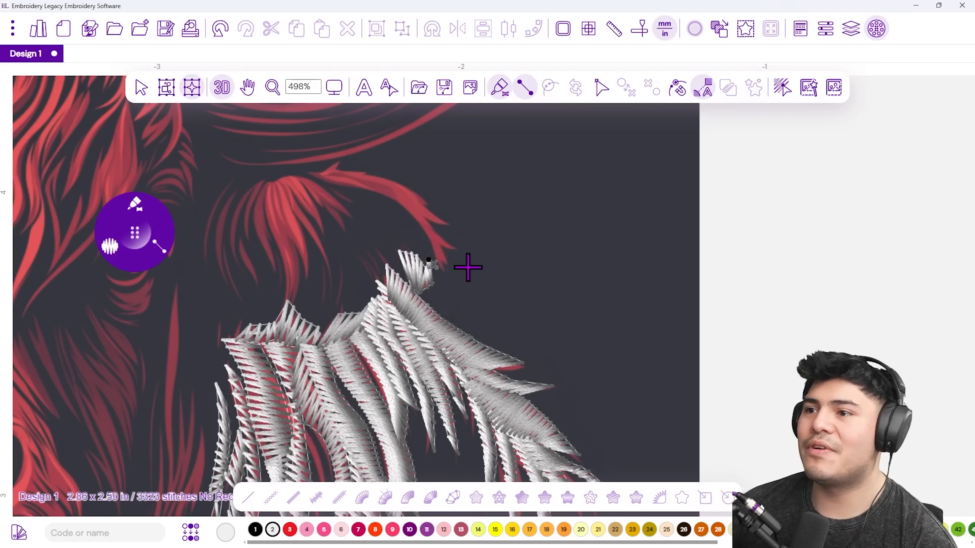
Outline a satin strand running up the red hair from the tip.
left_click(428, 259)
left_click(445, 269)
left_click(450, 255)
left_click(425, 232)
left_click(426, 220)
left_click(412, 219)
left_click(407, 211)
left_click(396, 198)
Continue that strand's outline to its tip and leftward along the curled lock.
left_click(384, 191)
left_click(428, 200)
left_click(407, 188)
left_click(371, 186)
left_click(377, 175)
left_click(348, 169)
left_click(319, 180)
left_click(304, 176)
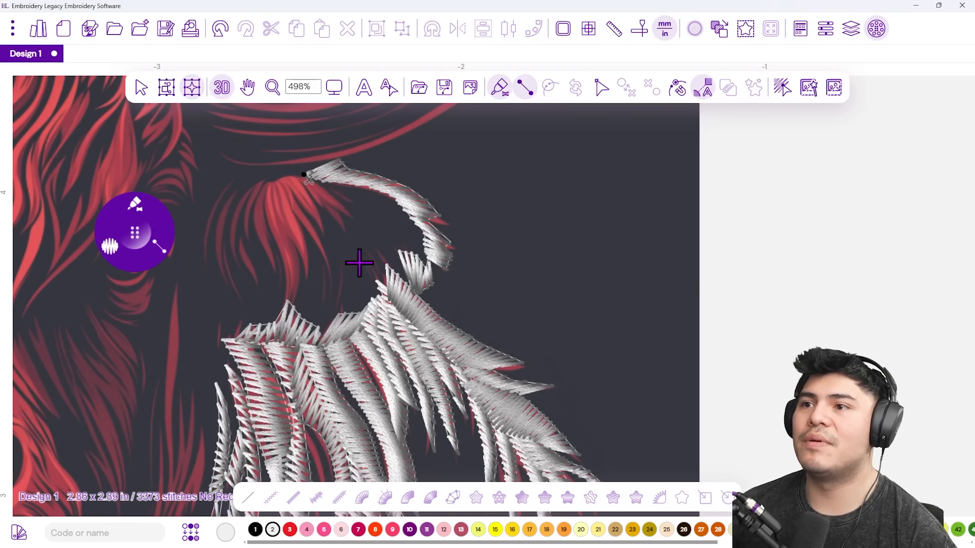
Place satin points along the curled strand by the forehead and up its inner edge.
left_click_drag(336, 239, 555, 277)
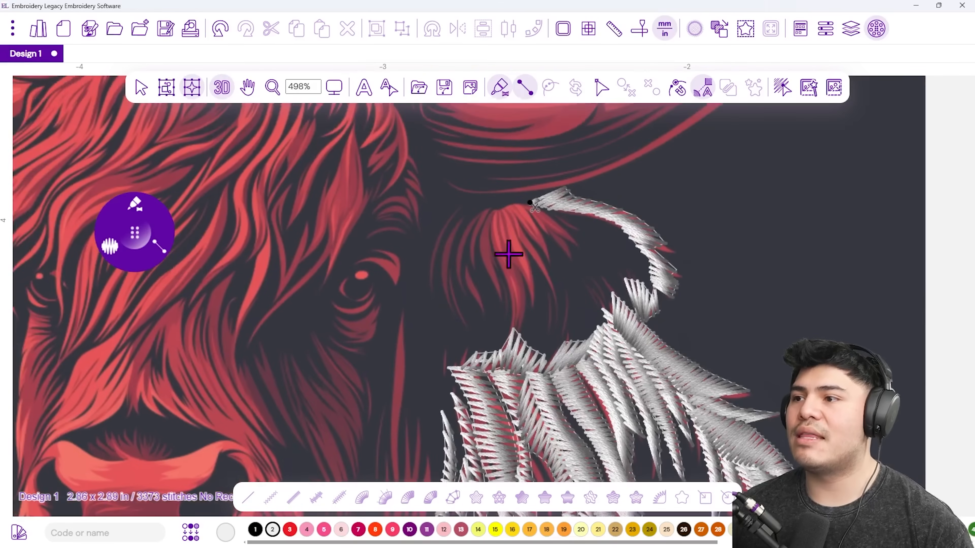
left_click(523, 211)
left_click(529, 248)
left_click(524, 220)
left_click(526, 207)
left_click(550, 293)
left_click(556, 295)
left_click(527, 261)
left_click(546, 262)
left_click(504, 221)
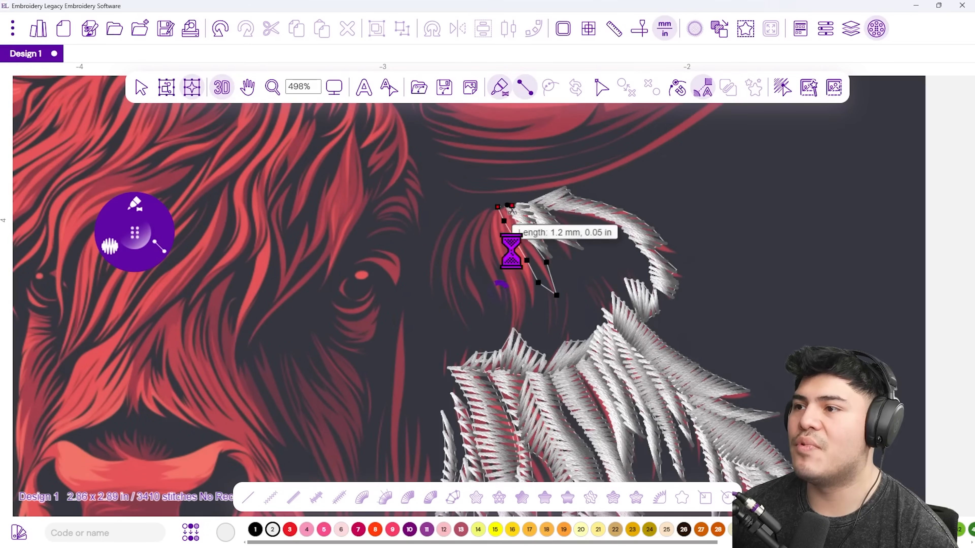
Add a stroke down from the curl's top and commit it as satin stitches.
left_click(537, 301)
left_click(519, 292)
left_click(506, 257)
left_click(530, 258)
left_click(490, 218)
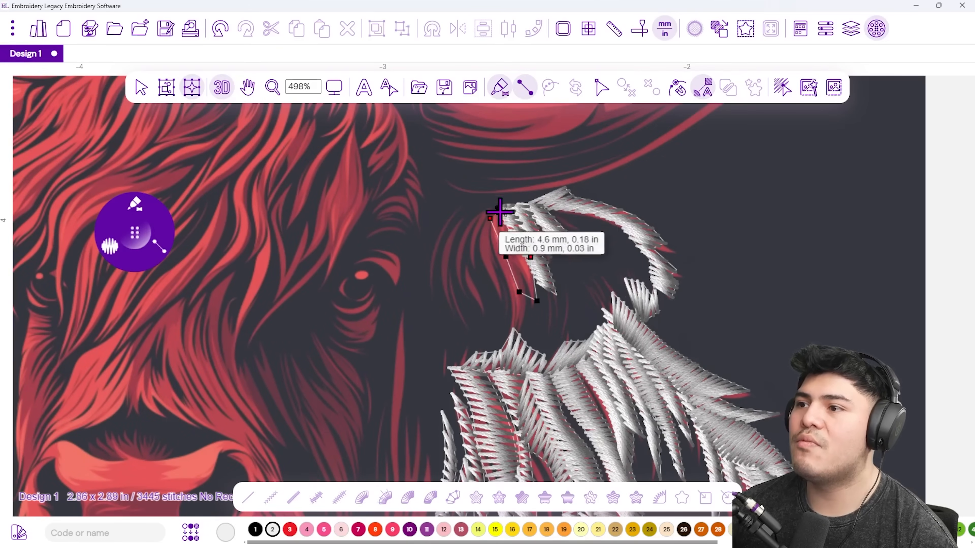
key("Return")
Digitize one more satin strand from below the curl up to its top.
left_click(517, 329)
left_click(521, 294)
left_click(499, 306)
left_click(491, 246)
left_click(483, 211)
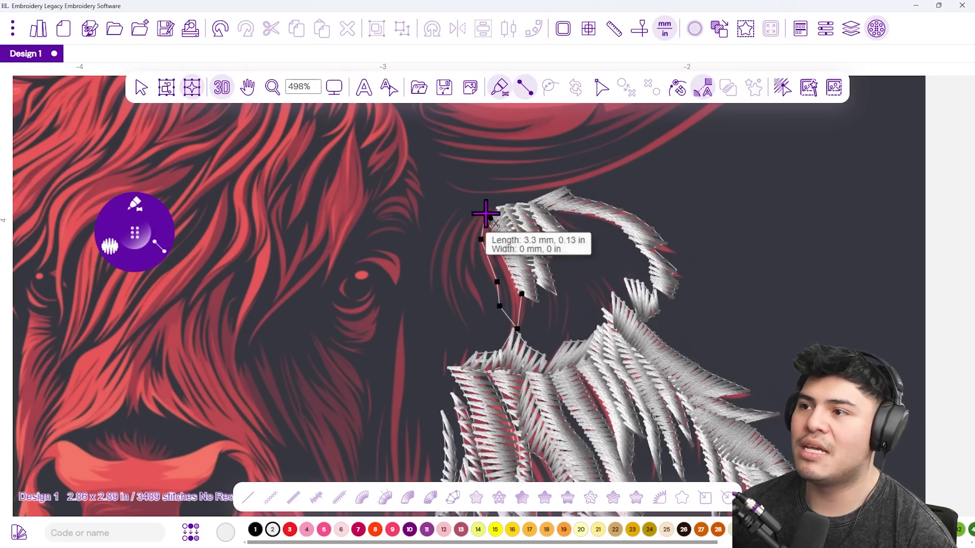
left_click(501, 215)
key("Return")
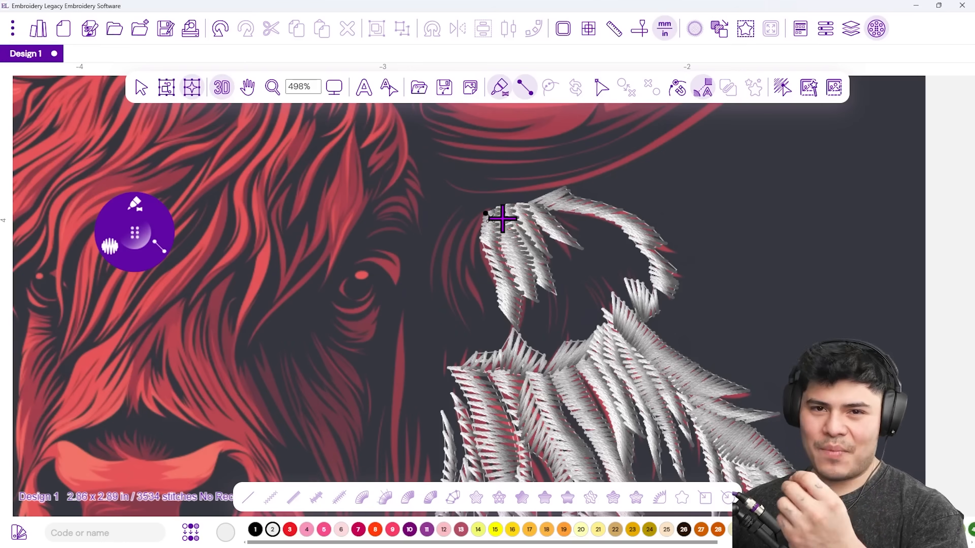
Check the Density options, then digitize a satin strand along the hair left of the curl.
scroll(502, 219, "down", 5)
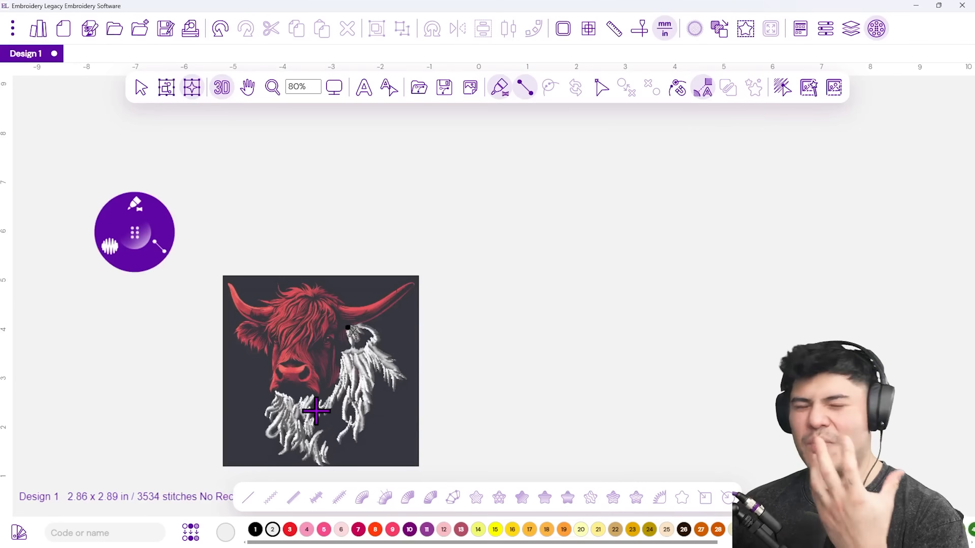
scroll(343, 340, "up", 7)
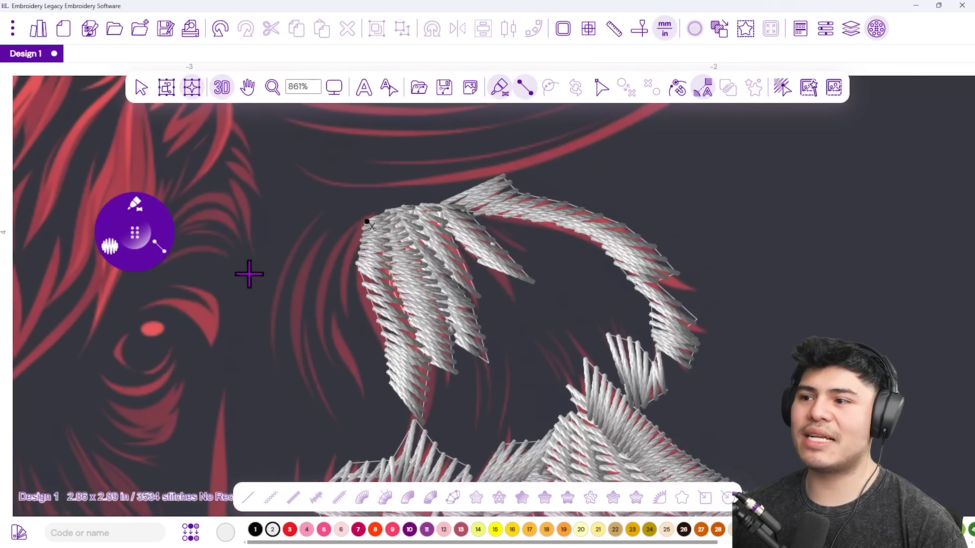
left_click(111, 253)
left_click(188, 222)
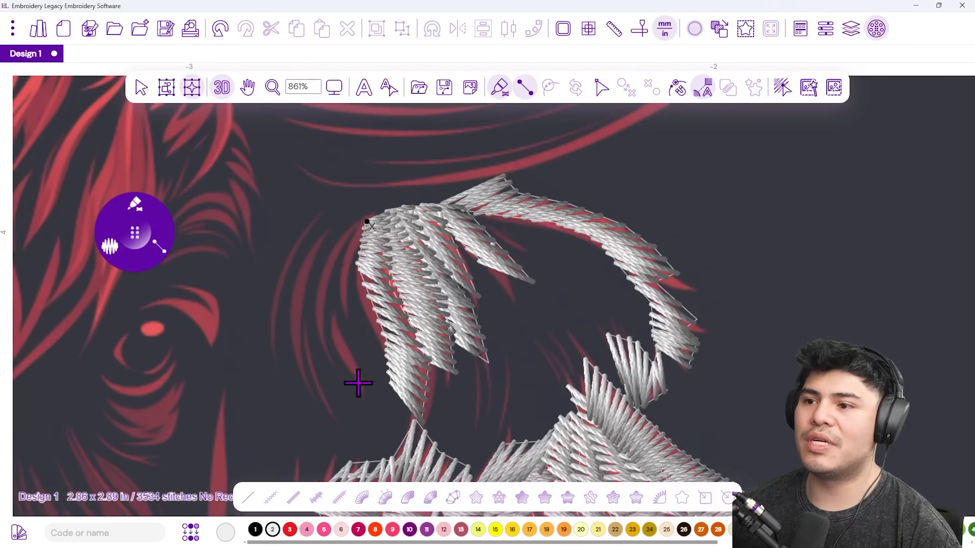
left_click(362, 399)
left_click(323, 340)
left_click(344, 347)
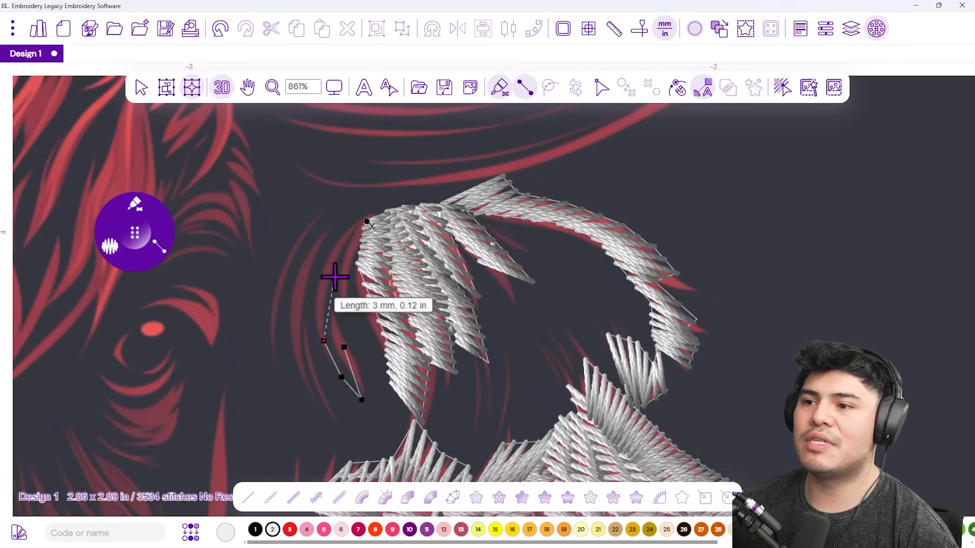
left_click(335, 272)
left_click(348, 290)
left_click(369, 212)
key("Return")
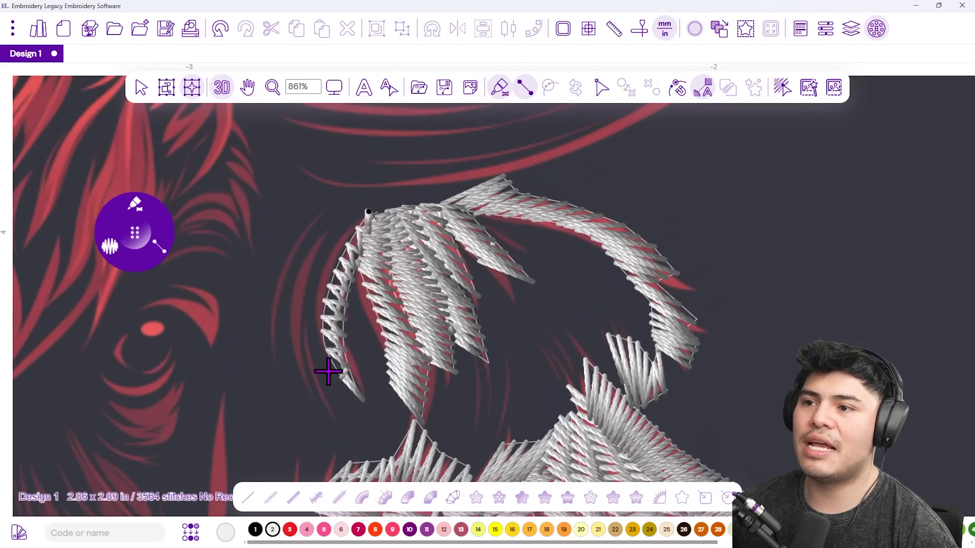
Outline the curved outer hair strand further left up to its top.
left_click(311, 391)
left_click(293, 321)
left_click(311, 342)
left_click(325, 268)
left_click(328, 232)
left_click(363, 225)
left_click(370, 204)
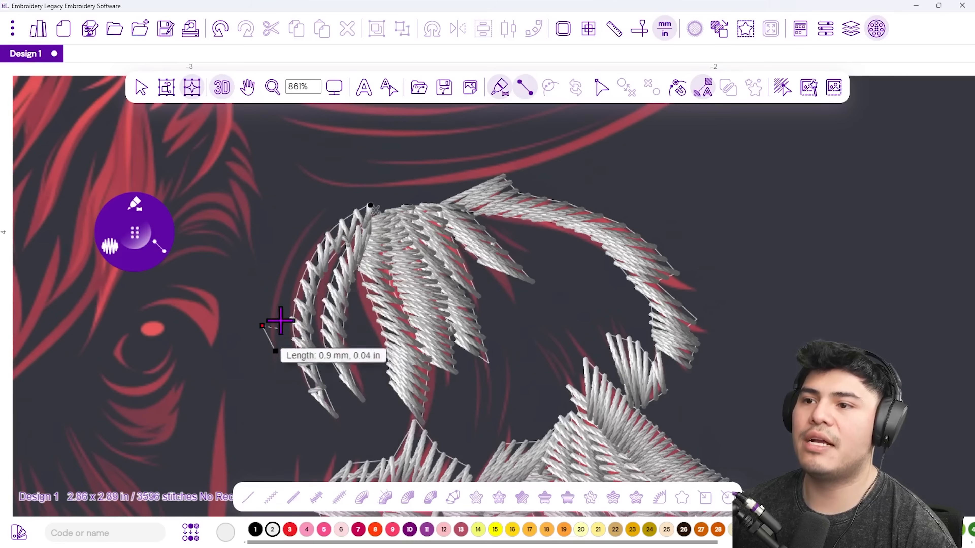
left_click(283, 258)
left_click(356, 195)
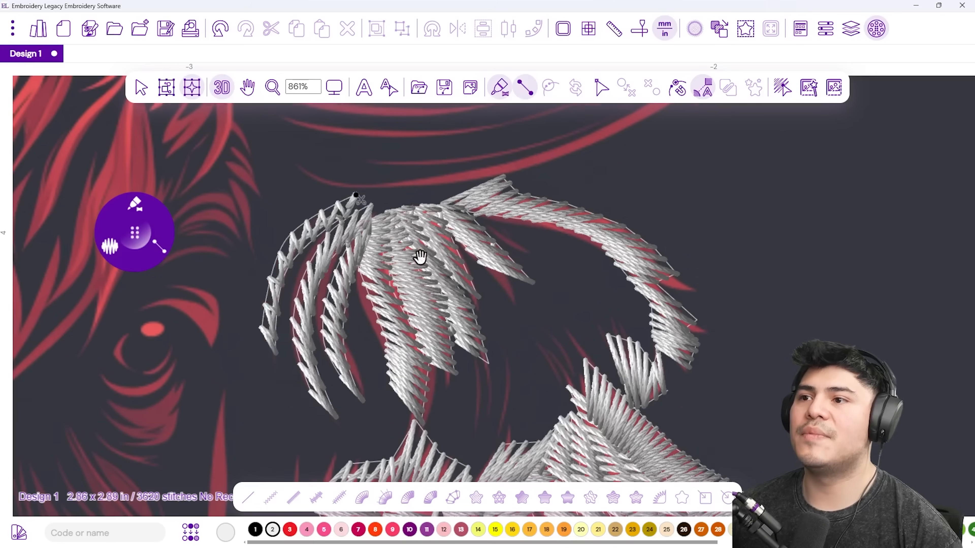
left_click_drag(420, 257, 397, 414)
Digitize a short satin column under the horn.
scroll(340, 327, "down", 3)
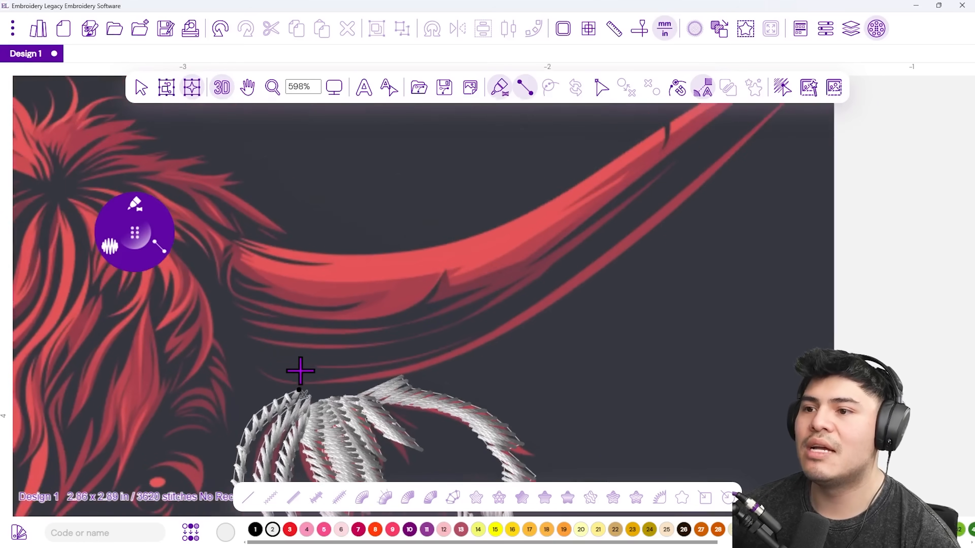
scroll(504, 305, "down", 3)
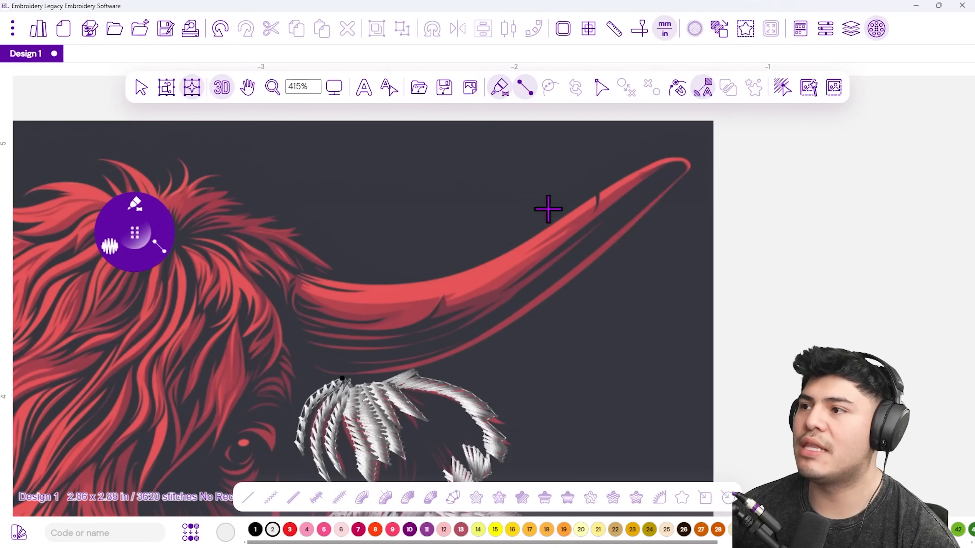
scroll(378, 364, "up", 1)
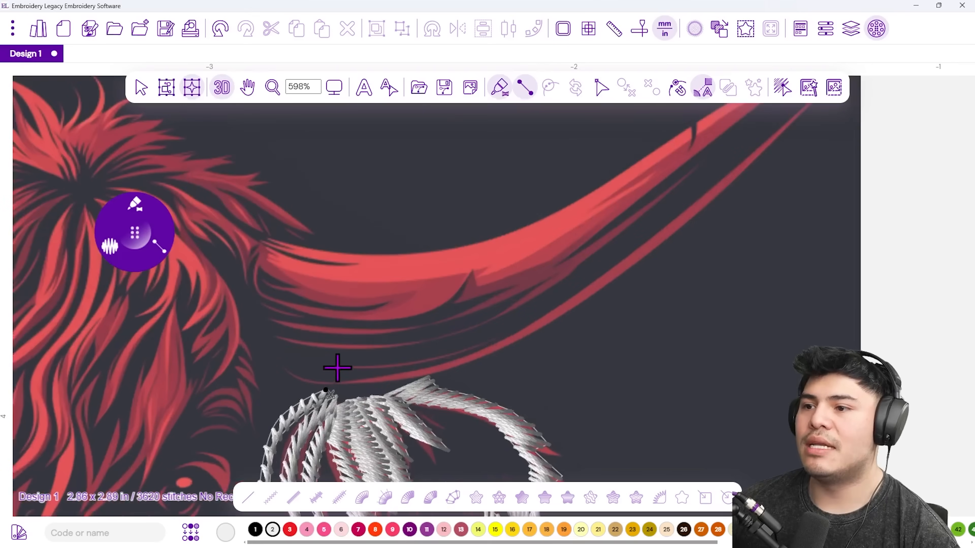
left_click(329, 369)
left_click(392, 361)
left_click(496, 333)
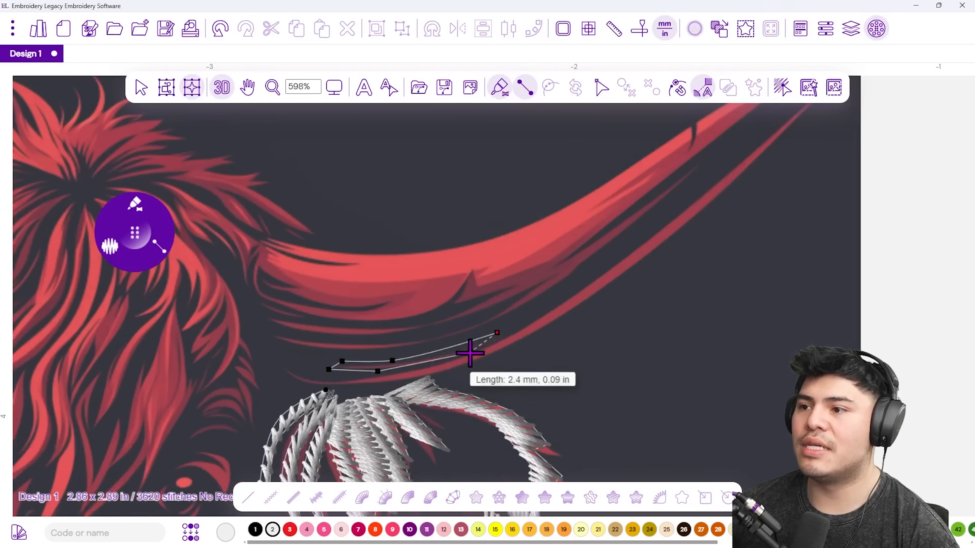
key("Return")
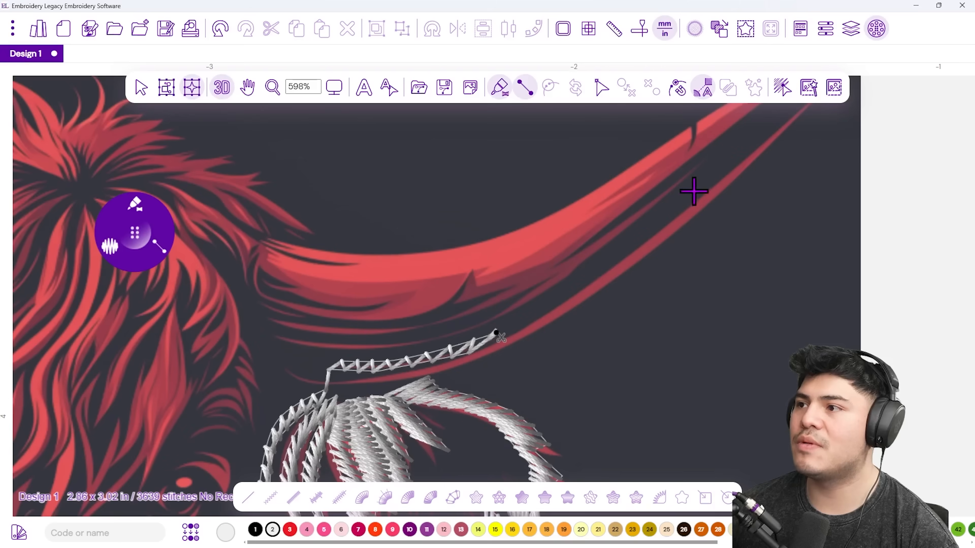
Digitize a long satin column following the strand along the red horn edge.
left_click(681, 190)
left_click(601, 236)
left_click(583, 272)
left_click(505, 294)
left_click(498, 324)
left_click(410, 354)
left_click(424, 332)
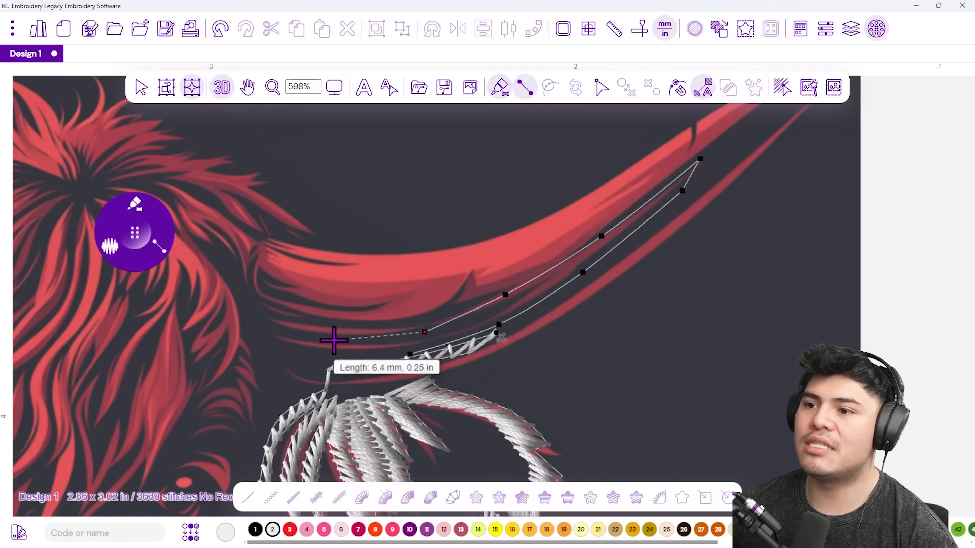
left_click(292, 338)
left_click(263, 340)
key("Return")
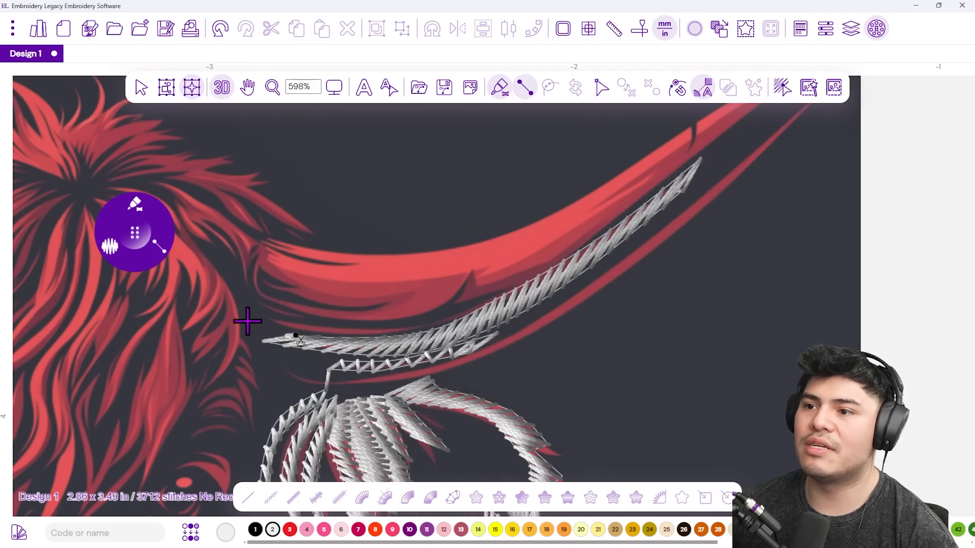
Add a satin column on the next hair strand below it.
left_click(259, 314)
left_click(291, 309)
left_click(336, 332)
left_click(352, 316)
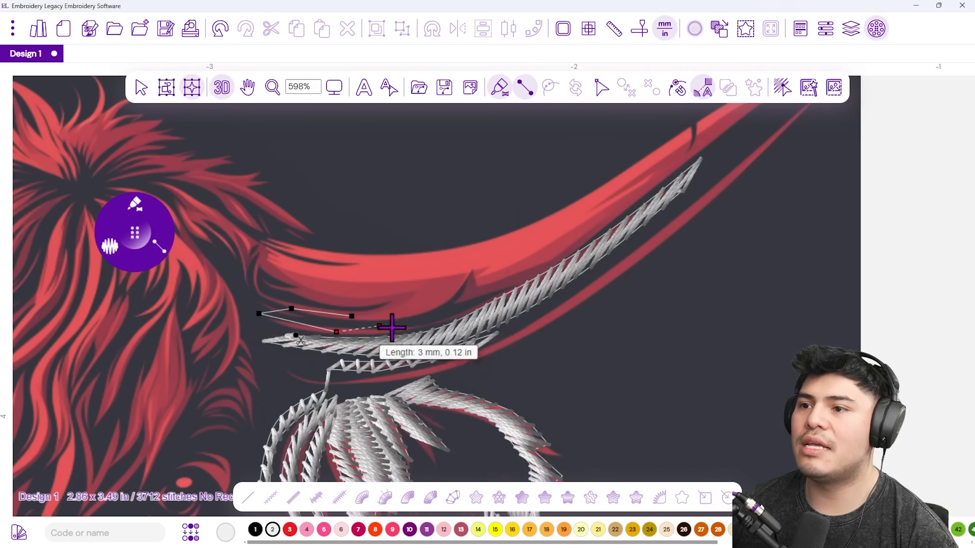
left_click(455, 317)
key("Return")
Digitize another satin strand sweeping up below the horn, then view the wave stitch options.
left_click(253, 295)
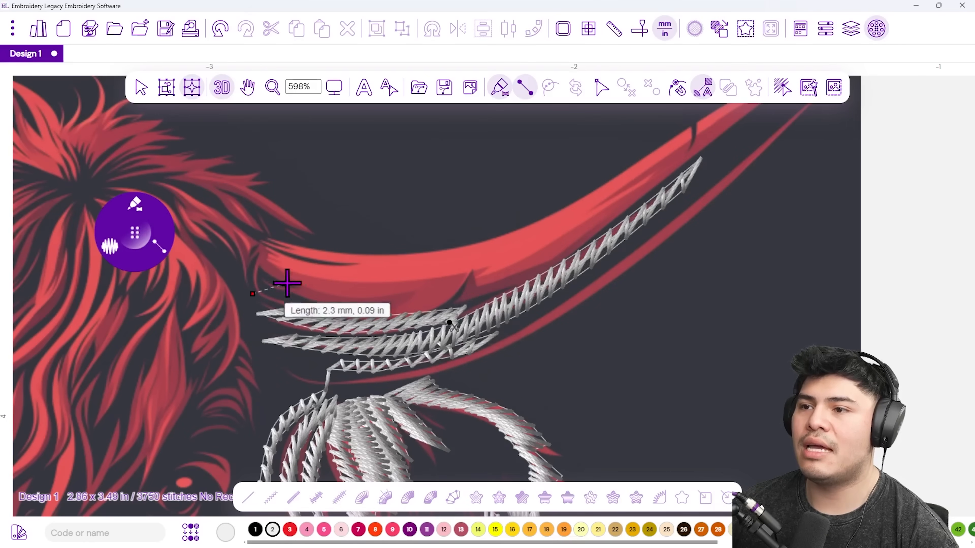
left_click(295, 280)
left_click(375, 286)
left_click(337, 306)
left_click(460, 305)
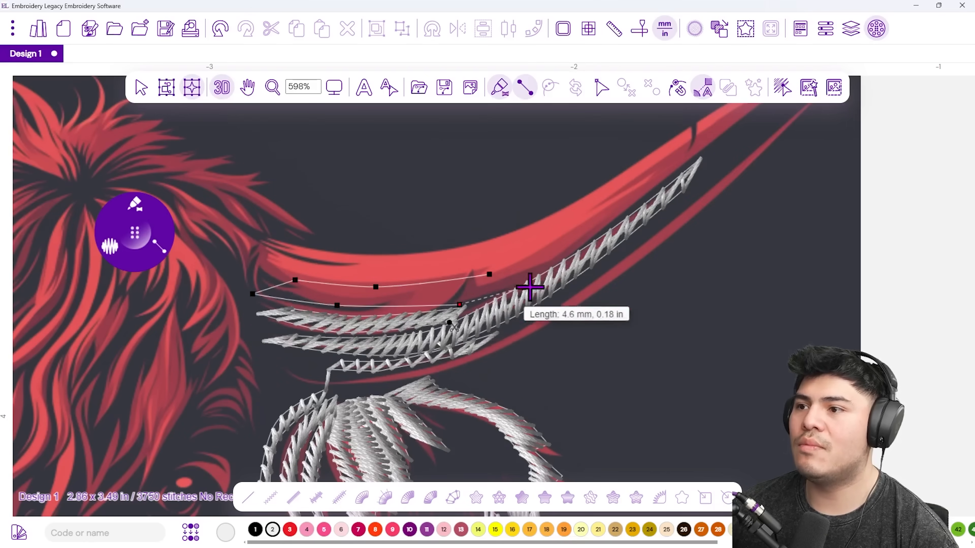
left_click(557, 270)
left_click(607, 217)
key("Return")
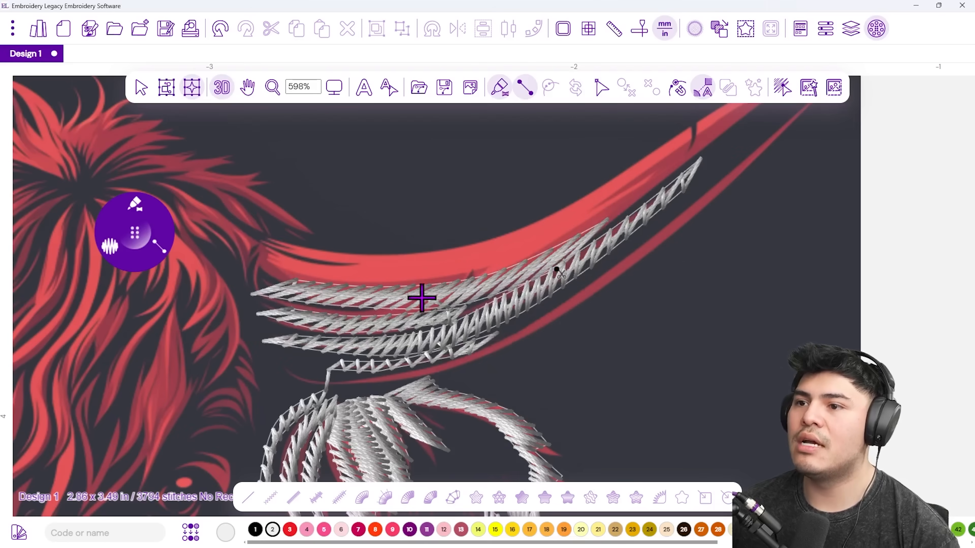
left_click(123, 240)
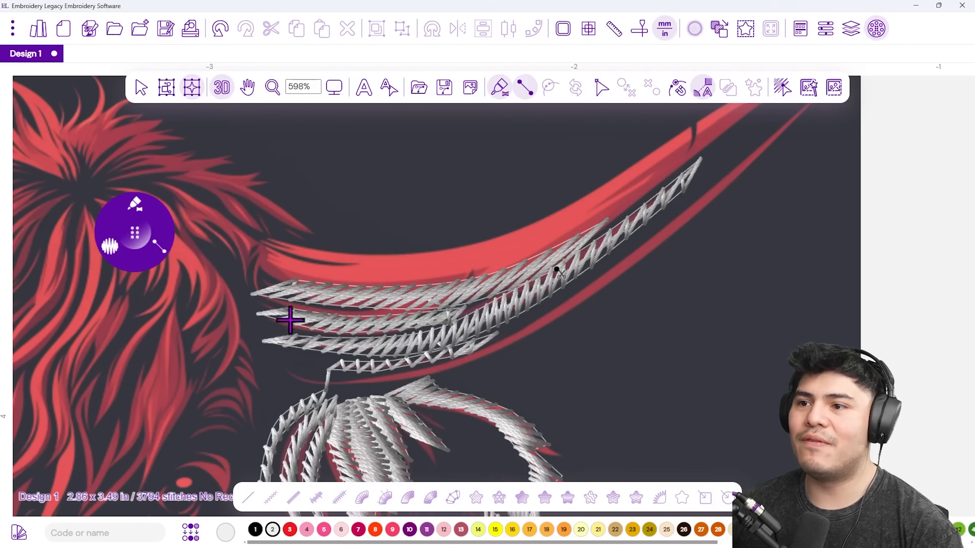
scroll(352, 262, "down", 2)
scroll(325, 258, "up", 1)
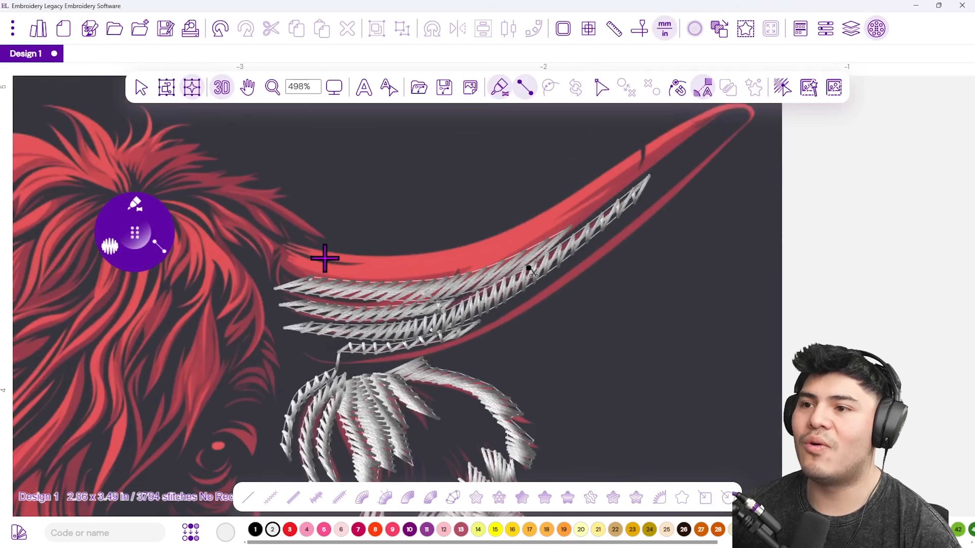
Place Column points up the horn's top edge from its base toward the tip.
left_click(305, 244)
left_click(275, 265)
left_click(356, 255)
left_click(328, 281)
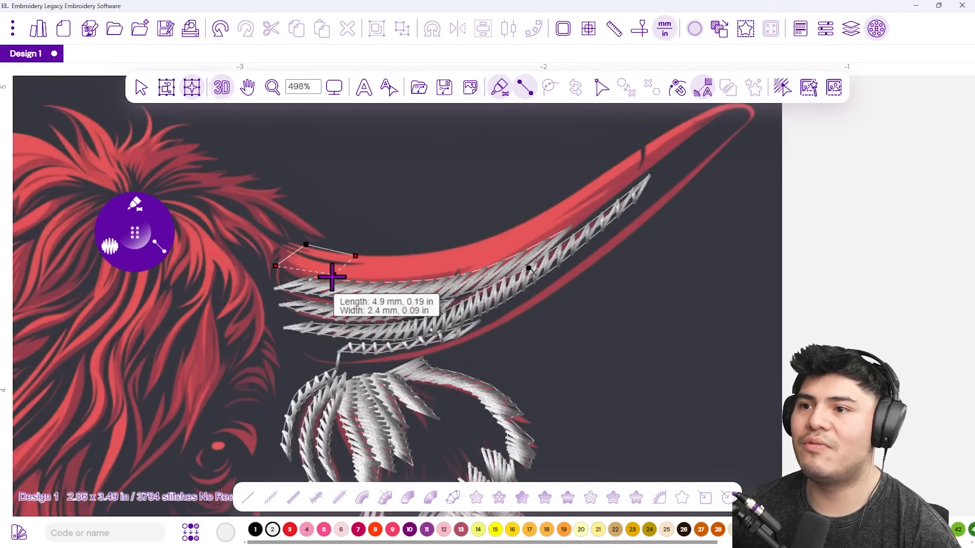
left_click(477, 247)
left_click(459, 280)
left_click(590, 182)
left_click(588, 222)
left_click(473, 270)
left_click(469, 293)
left_click(521, 247)
left_click(510, 265)
left_click(543, 246)
Wrap the column around the curled horn tip and start back along the lower edge.
left_click(557, 256)
left_click(536, 252)
left_click(545, 258)
left_click(546, 272)
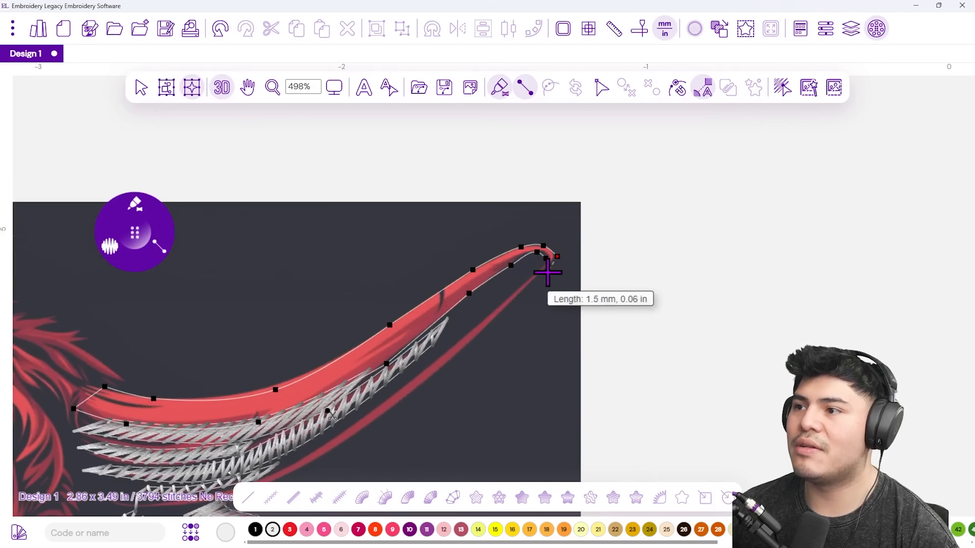
left_click(534, 268)
left_click(467, 332)
left_click(475, 341)
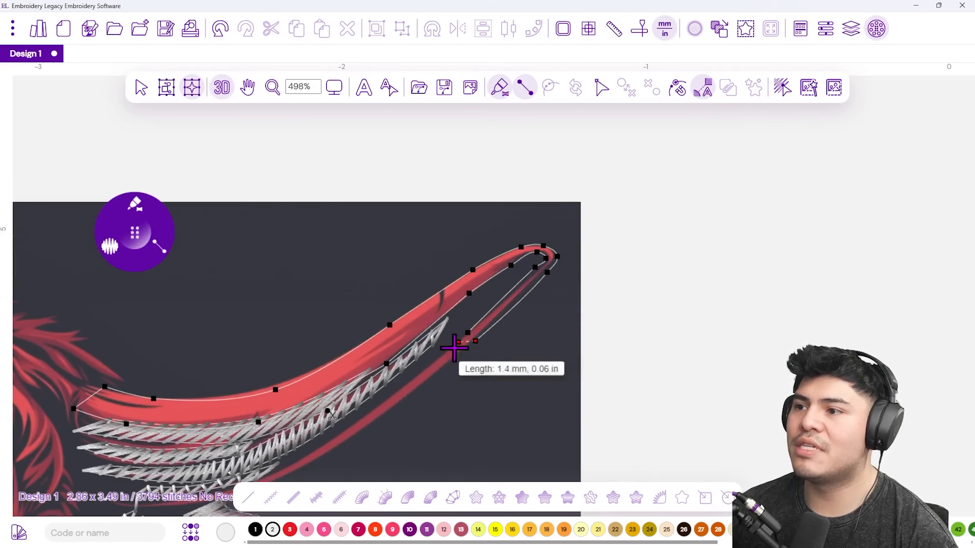
left_click(389, 411)
Trace the lower edge back to the base and finish the horn as satin, reaching 4121 stitches.
left_click(382, 401)
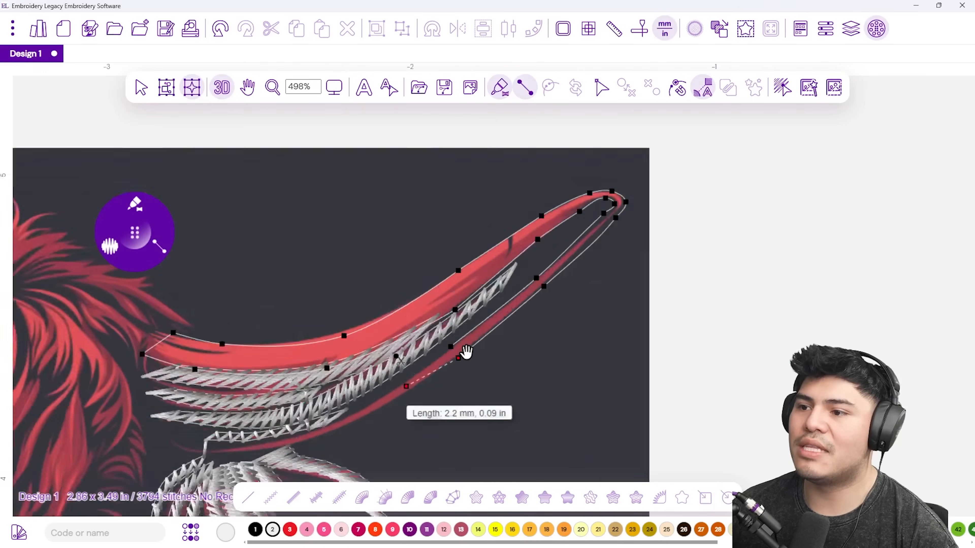
left_click(495, 307)
left_click(511, 288)
left_click(417, 319)
left_click(407, 326)
left_click(401, 324)
left_click(350, 328)
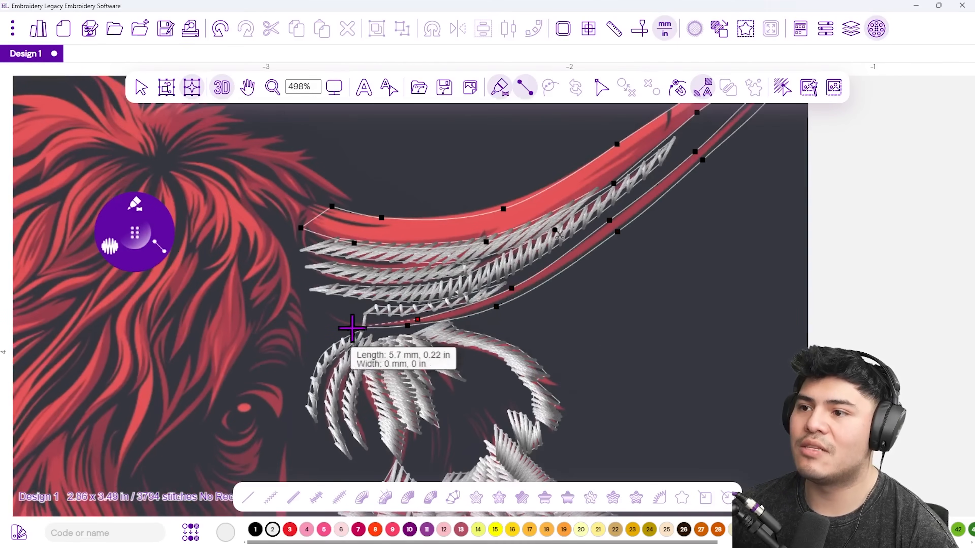
left_click(322, 319)
key("Return")
scroll(314, 304, "down", 2)
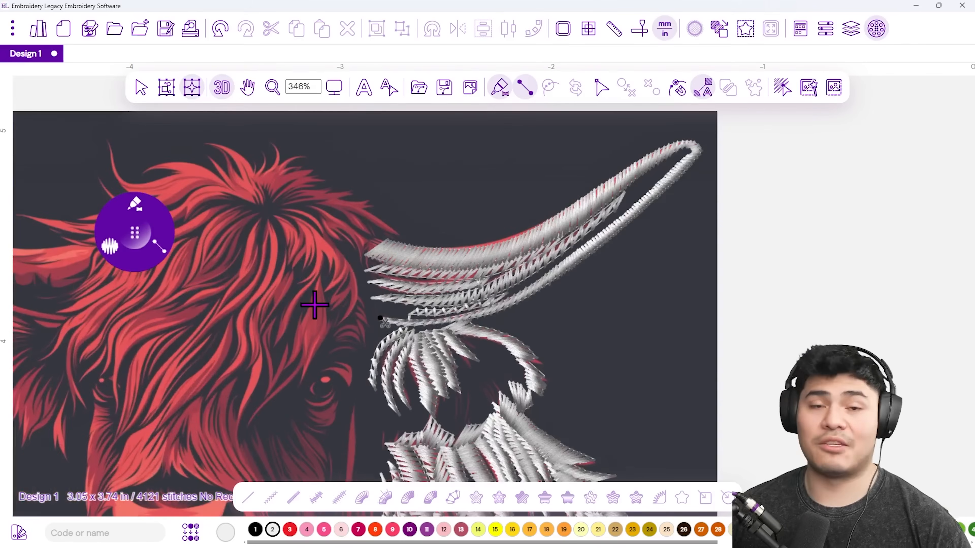
Pan to the horn base and add a short satin column on the fur strand, reaching 4181 stitches.
scroll(327, 300, "up", 4)
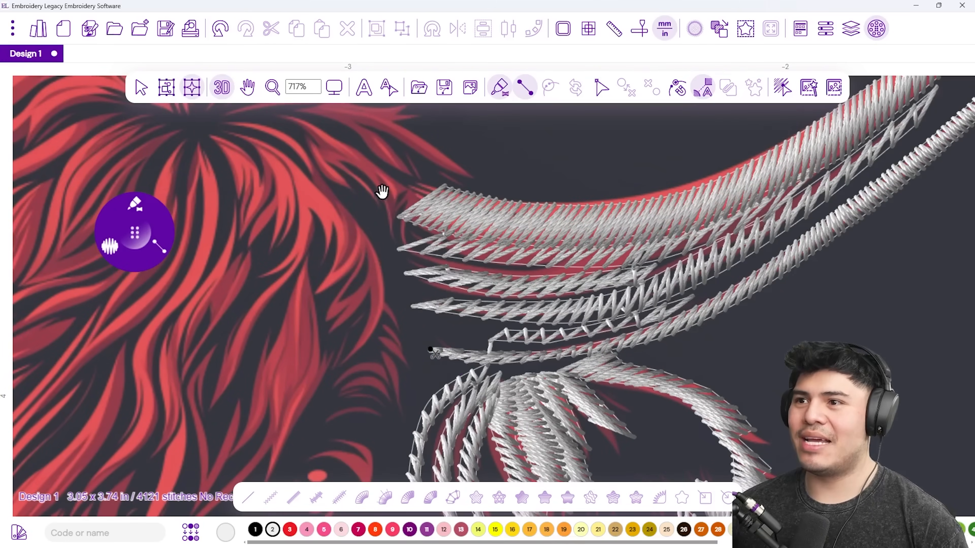
left_click_drag(382, 192, 448, 324)
left_click(486, 346)
left_click(435, 322)
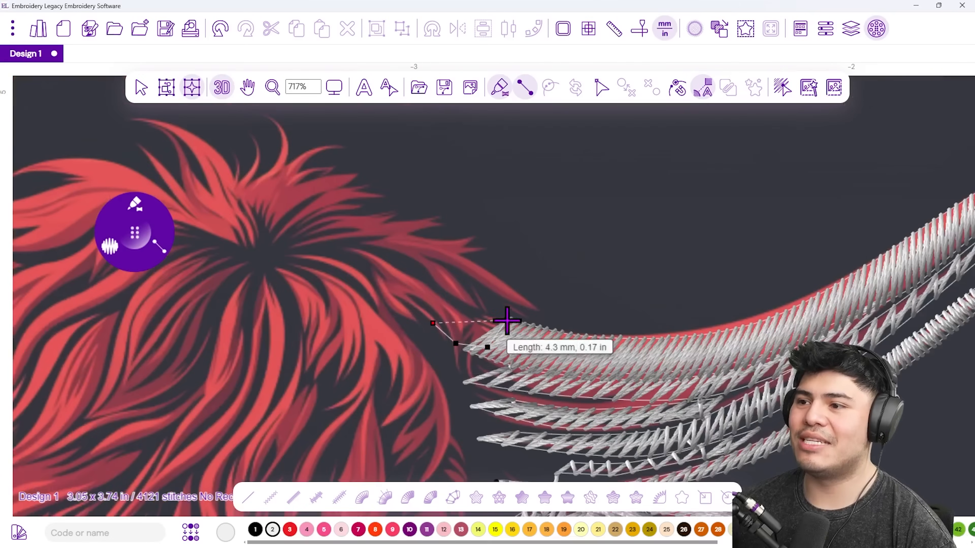
left_click(507, 320)
left_click(376, 298)
left_click(433, 303)
left_click(351, 255)
right_click(387, 264)
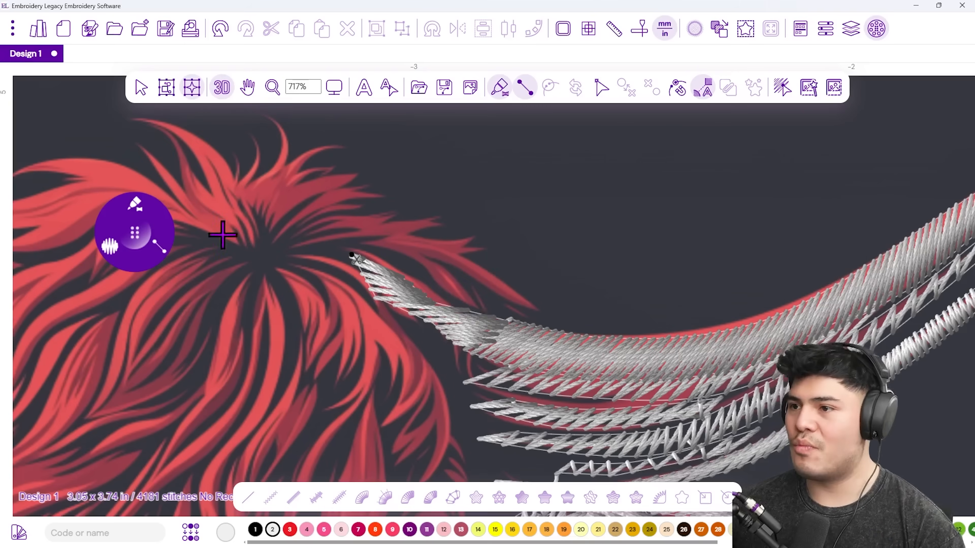
Set the satin stitch spacing/density to 0.3 mm.
left_click(108, 243)
left_click(149, 279)
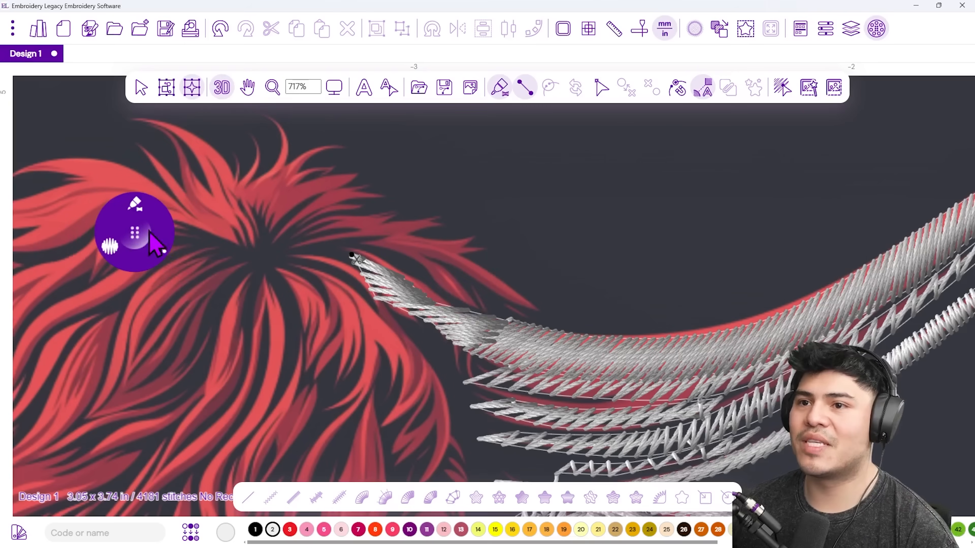
left_click(111, 245)
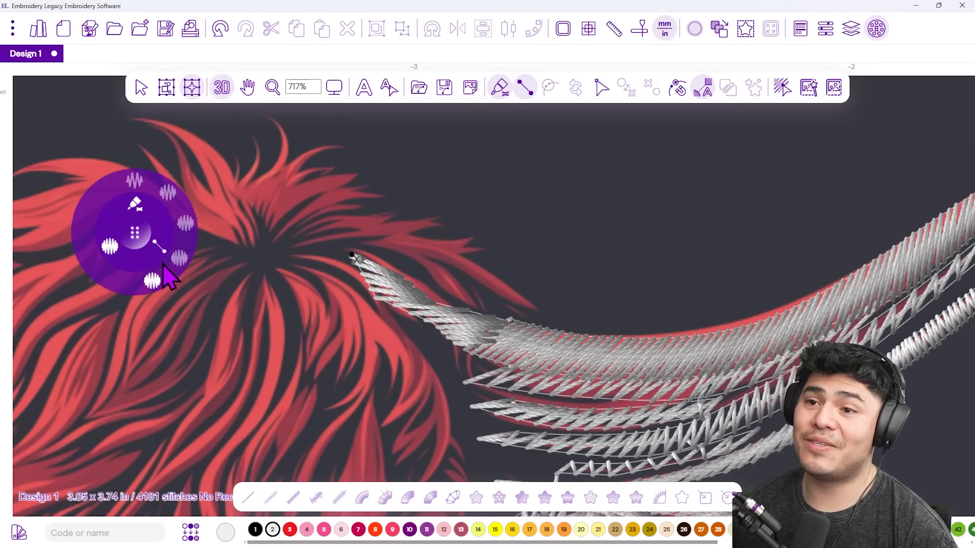
left_click(182, 226)
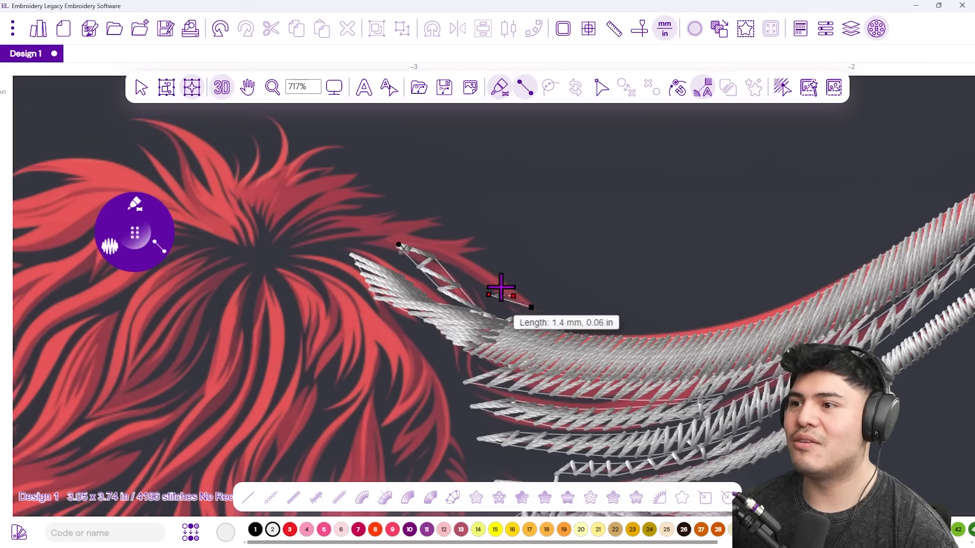
Digitize a satin column along the next fur strand out to its tip.
left_click(445, 266)
left_click(481, 262)
left_click(422, 257)
left_click(486, 247)
left_click(476, 237)
left_click(401, 251)
left_click(432, 240)
left_click(440, 237)
left_click(393, 242)
left_click(435, 228)
left_click(349, 236)
right_click(349, 236)
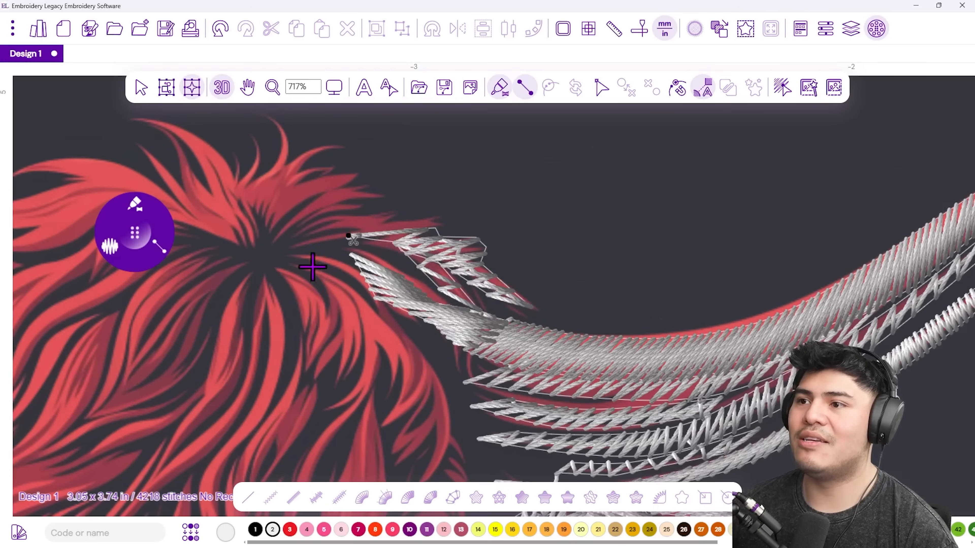
Outline another fur strand from its base to its tip.
left_click(432, 222)
left_click(374, 246)
left_click(412, 218)
left_click(347, 236)
left_click(371, 219)
left_click(297, 236)
left_click(351, 209)
left_click(259, 238)
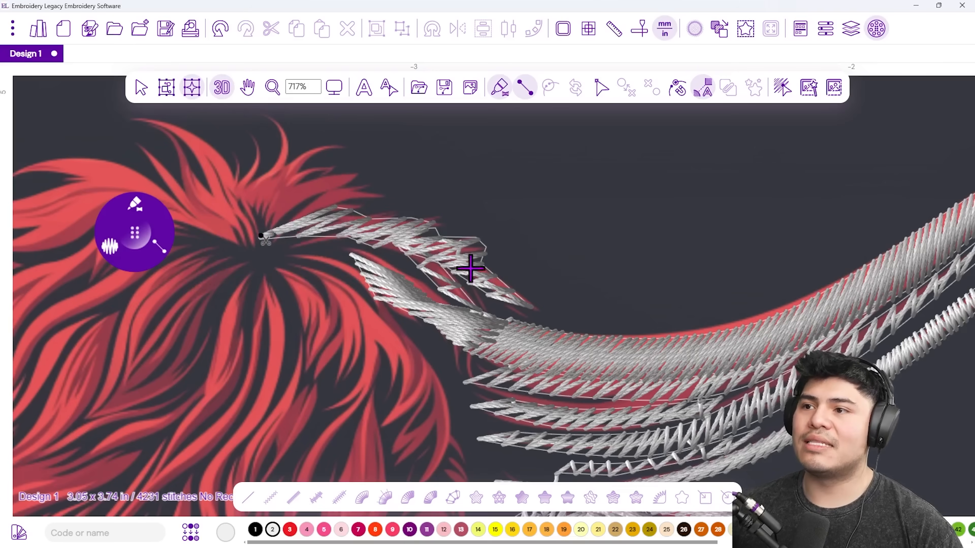
Switch density to 0.4 mm and satin-stitch the strand running leftward.
left_click(112, 248)
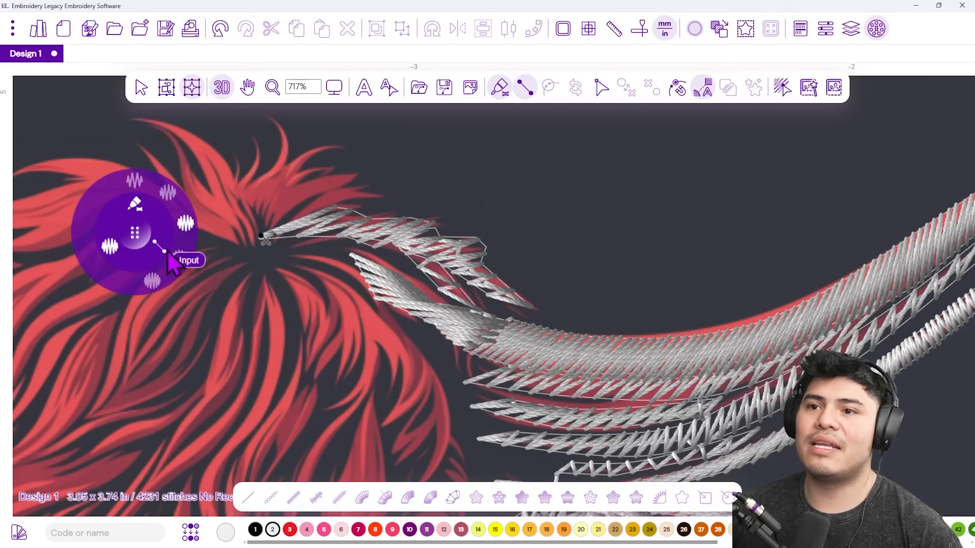
left_click(178, 268)
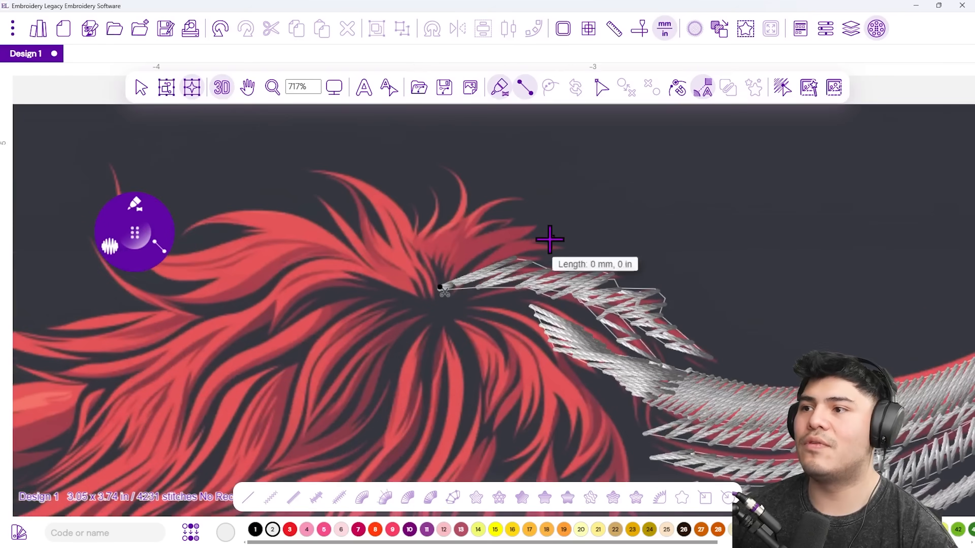
left_click(496, 238)
left_click(499, 260)
left_click(436, 286)
right_click(455, 284)
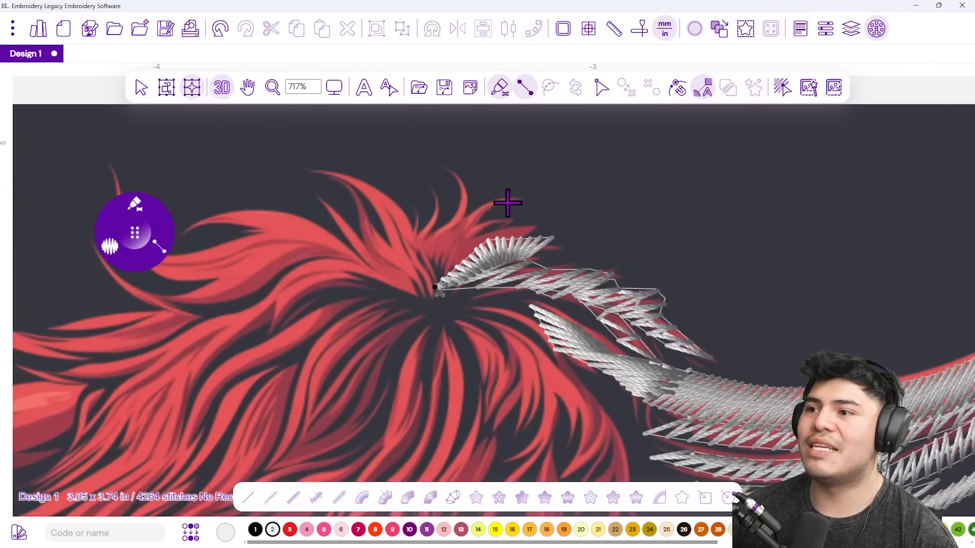
Satin-stitch the next strand running down to the left.
left_click(516, 216)
left_click(470, 218)
left_click(490, 233)
left_click(448, 250)
left_click(471, 253)
left_click(428, 287)
right_click(446, 285)
Add a satin column on the upper fur strand.
left_click(444, 174)
left_click(463, 187)
left_click(445, 204)
left_click(471, 212)
left_click(433, 243)
right_click(433, 276)
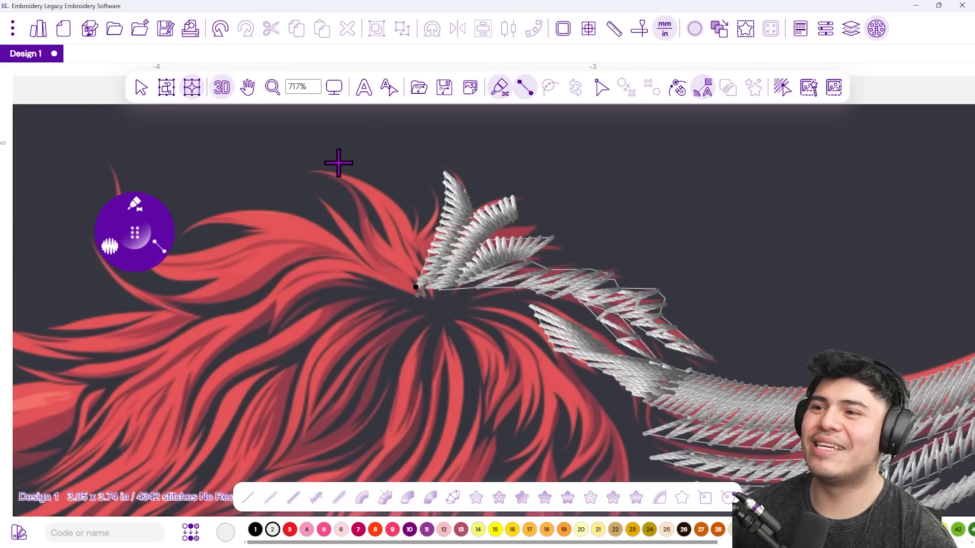
Outline a fur strand running downward to its base.
left_click(355, 173)
left_click(366, 199)
left_click(397, 201)
left_click(427, 232)
left_click(391, 246)
left_click(430, 258)
left_click(399, 275)
left_click(406, 293)
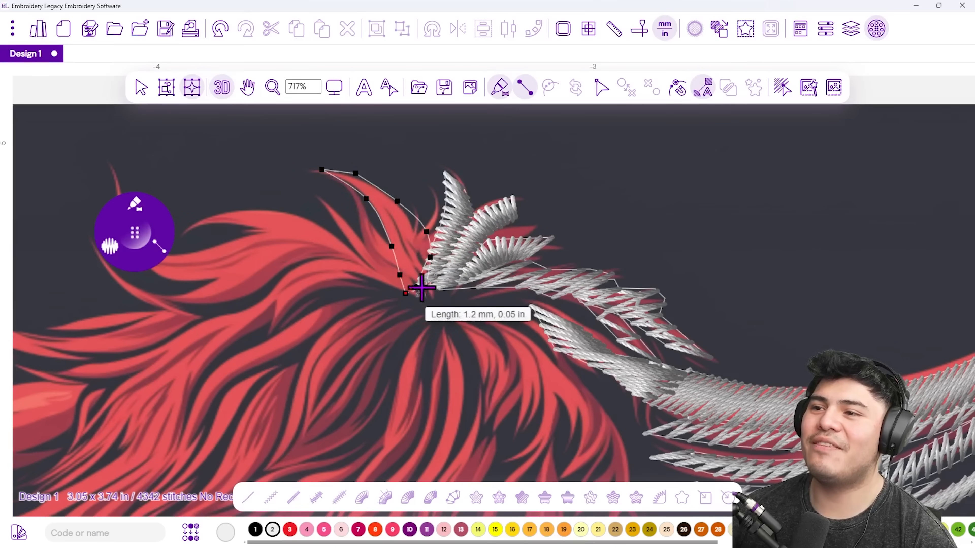
Trace the adjacent fur strand and finish it as a satin column.
left_click(346, 191)
left_click(373, 207)
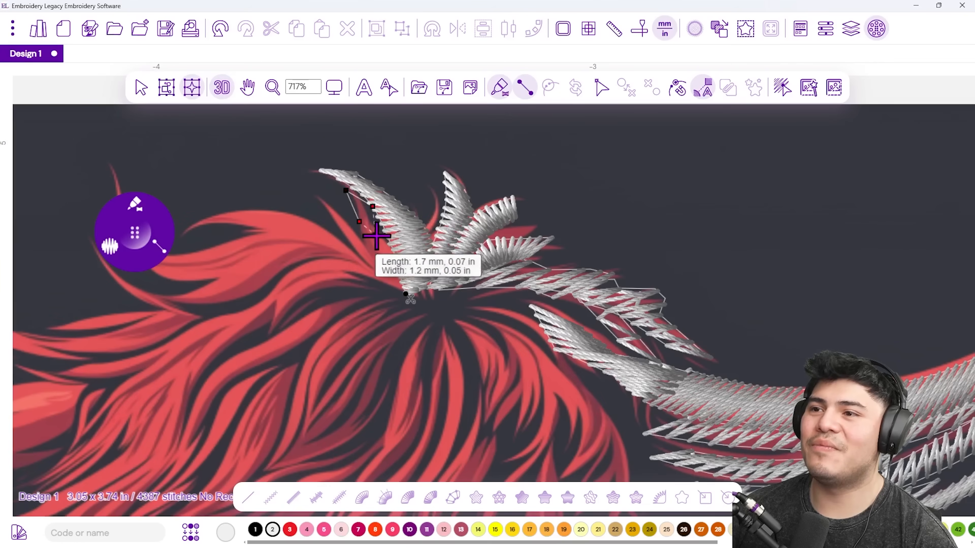
left_click(359, 222)
left_click(377, 236)
left_click(393, 263)
key("Return")
Digitize the next downward fur strand in satin stitches.
left_click(321, 199)
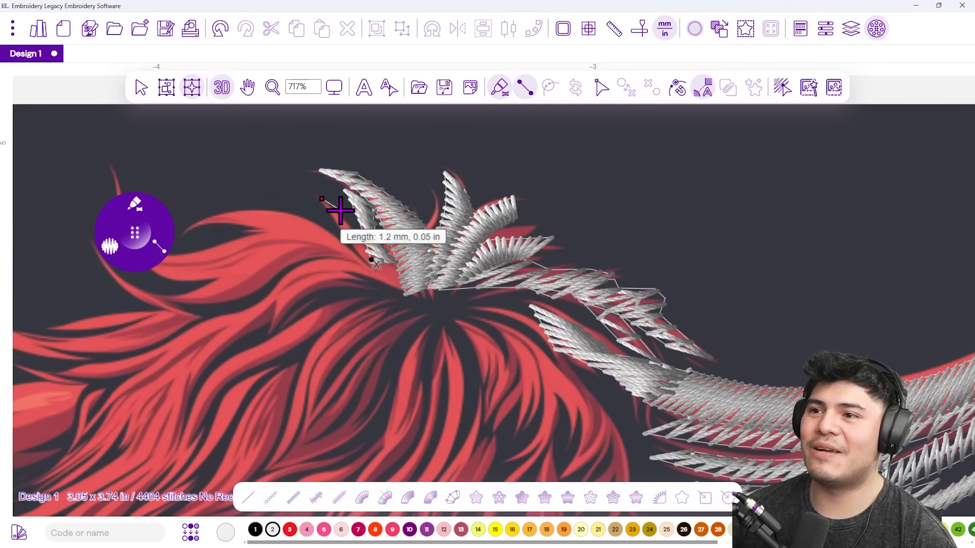
left_click(340, 210)
left_click(338, 226)
left_click(364, 244)
left_click(358, 261)
left_click(391, 263)
left_click(384, 280)
key("Return")
Satin-stitch the curved strand on the left, extending it toward the right.
scroll(397, 232, "left", 3)
left_click(340, 218)
left_click(363, 197)
left_click(405, 206)
left_click(417, 191)
left_click(434, 219)
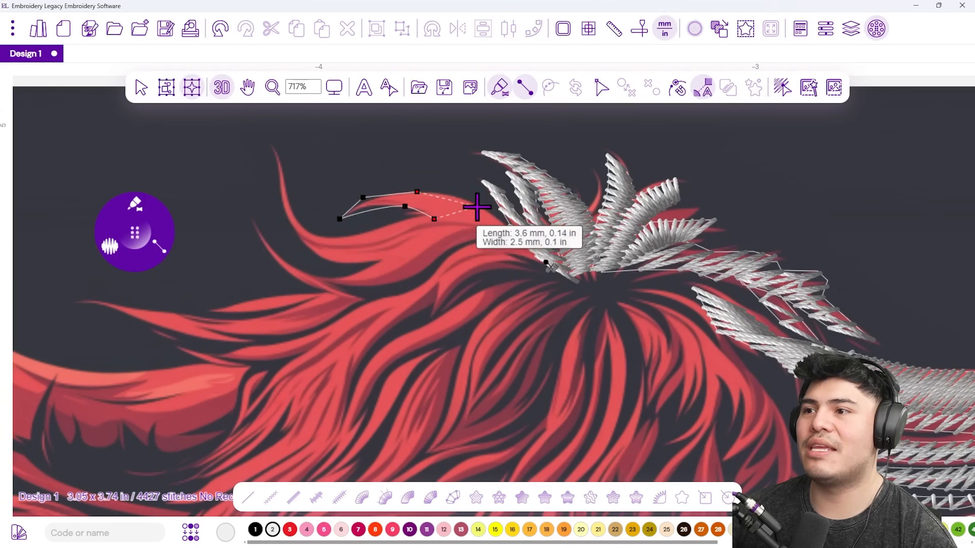
left_click(475, 208)
left_click(505, 224)
left_click(529, 241)
key("Return")
Zoom in on the tuft atop the head and begin a thin hair strand, removing a misplaced point.
scroll(582, 269, "down", 3)
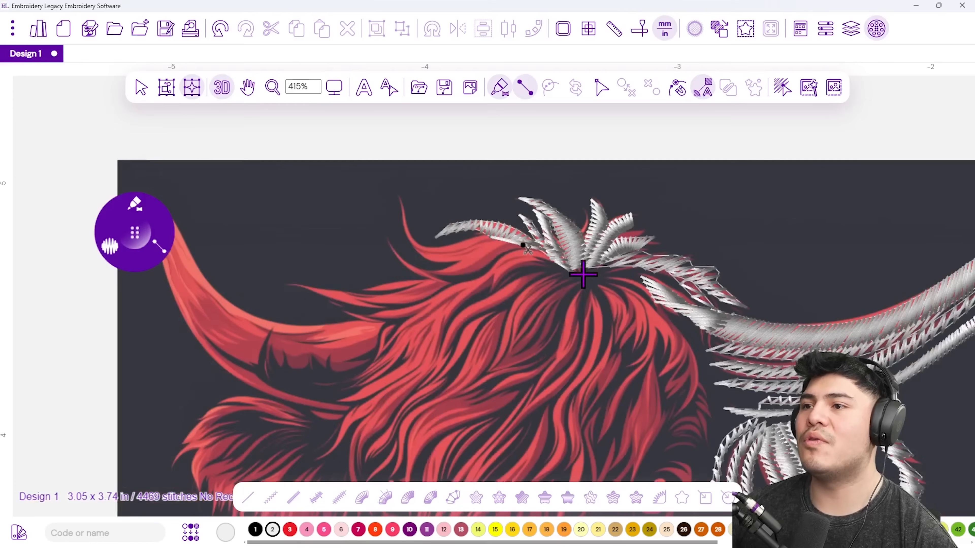
scroll(582, 269, "down", 3)
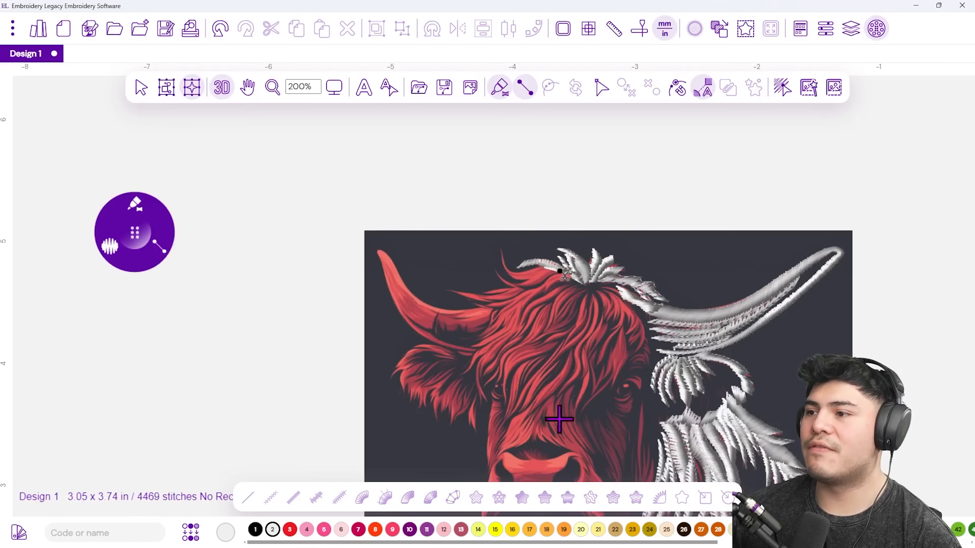
left_click_drag(581, 437, 456, 326)
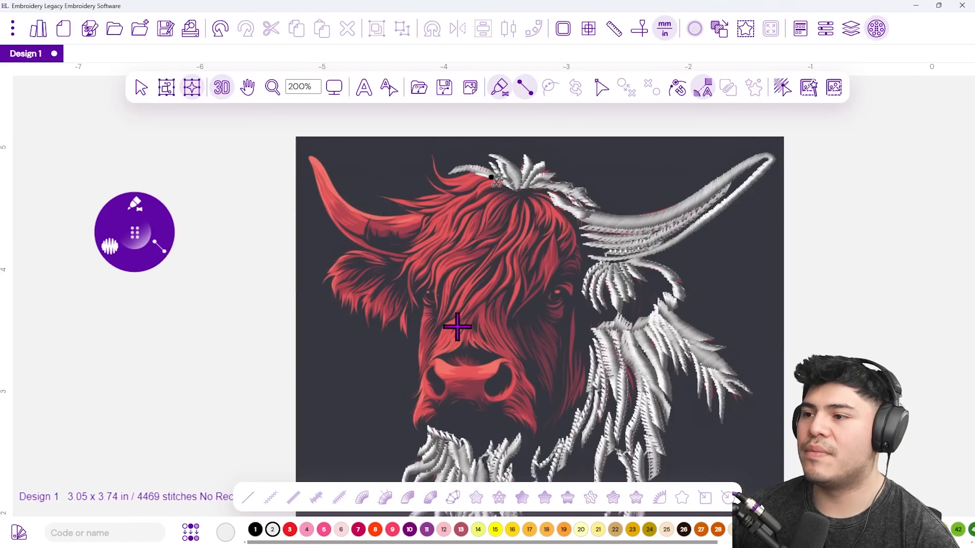
scroll(531, 192, "up", 4)
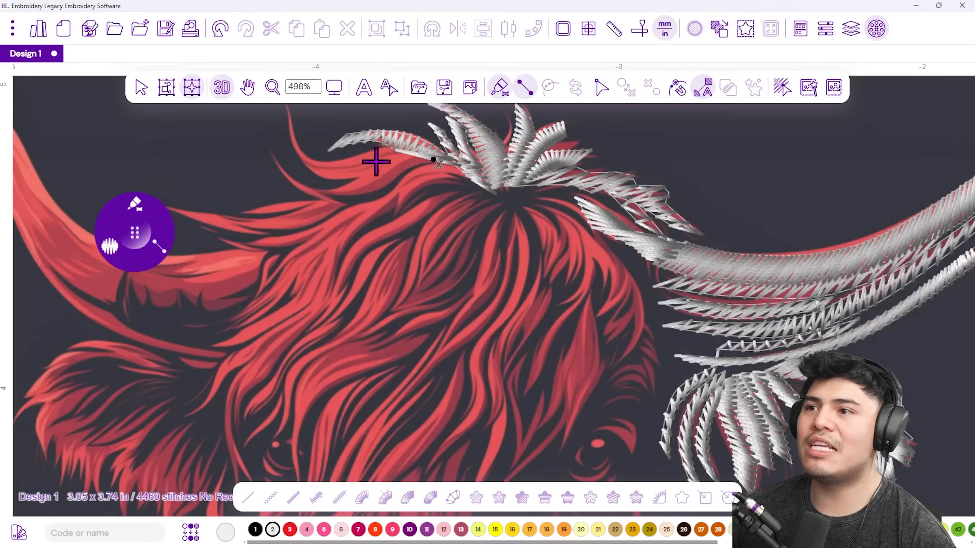
left_click_drag(374, 159, 385, 338)
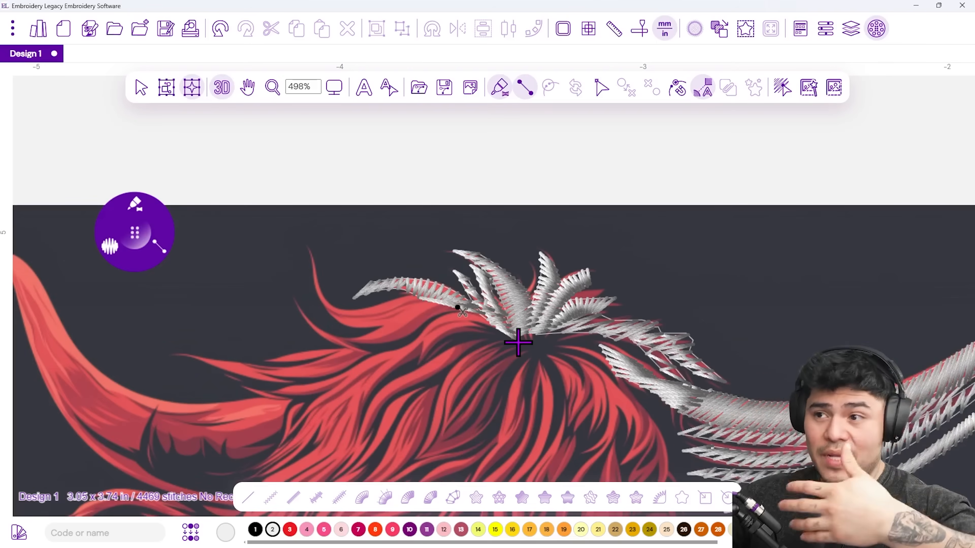
left_click(306, 243)
left_click(315, 260)
left_click(309, 284)
left_click(328, 287)
key("BackSpace")
key("BackSpace")
Re-trace the thin hair strand rightward and convert it to satin stitches.
left_click(316, 256)
left_click(310, 279)
left_click(321, 281)
left_click(321, 304)
left_click(350, 328)
left_click(356, 308)
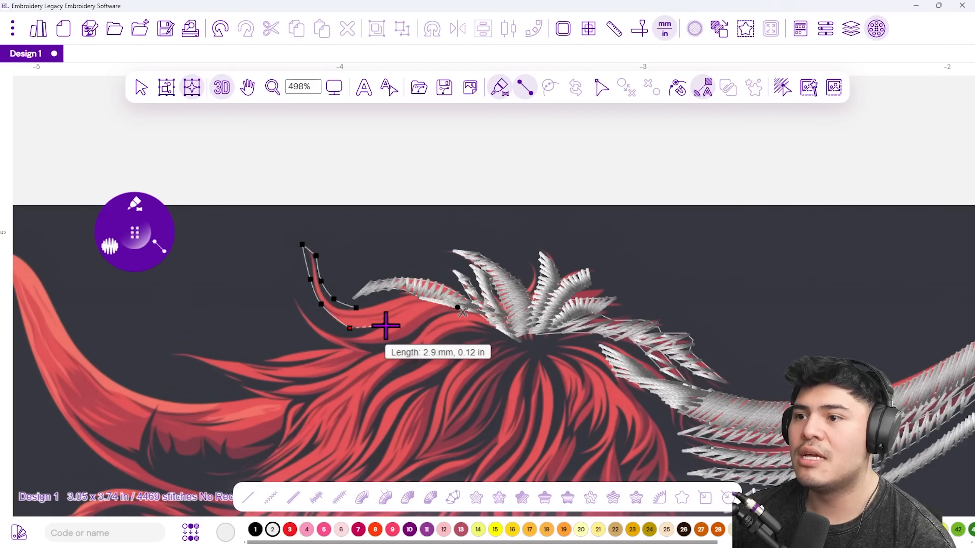
left_click(391, 325)
left_click(389, 298)
left_click(424, 318)
left_click(414, 295)
left_click(480, 321)
left_click(459, 307)
right_click(456, 309)
Satin-stitch the hair strand just below it.
left_click(309, 324)
left_click(346, 354)
left_click(360, 333)
left_click(377, 353)
left_click(411, 317)
left_click(414, 333)
left_click(437, 319)
right_click(450, 322)
Add another satin hair strand across the tuft.
left_click(312, 297)
left_click(354, 316)
left_click(412, 304)
left_click(435, 332)
left_click(458, 296)
left_click(489, 284)
right_click(523, 286)
Begin outlining the long strand sweeping left from the crest.
left_click(600, 216)
left_click(627, 230)
left_click(565, 224)
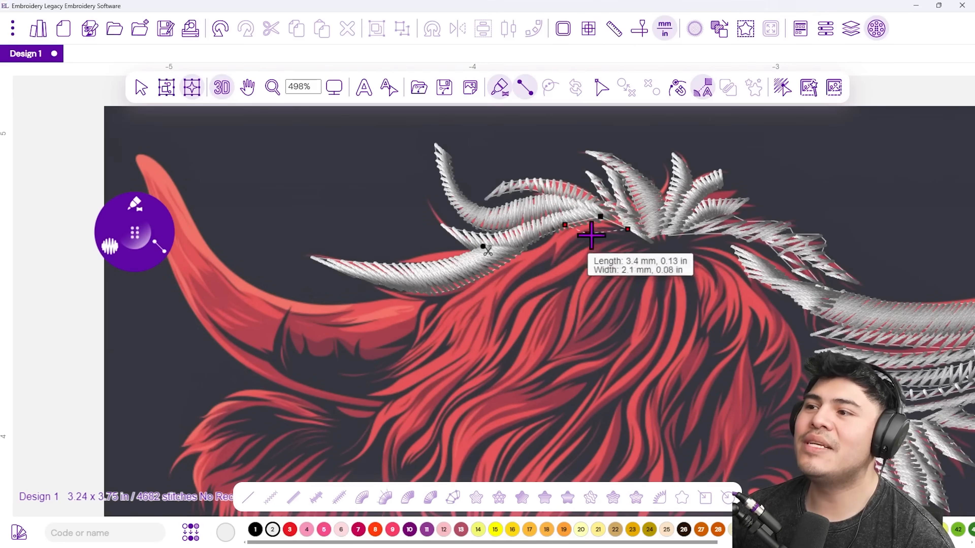
left_click(598, 237)
left_click(542, 247)
left_click(565, 260)
Carry the long strand down toward the horn and finish it, bringing the design to 4784 stitches.
left_click(501, 259)
left_click(529, 271)
left_click(472, 280)
left_click(507, 285)
left_click(476, 309)
left_click(448, 303)
left_click(428, 328)
left_click(446, 338)
left_click(374, 366)
left_click(414, 375)
right_click(415, 358)
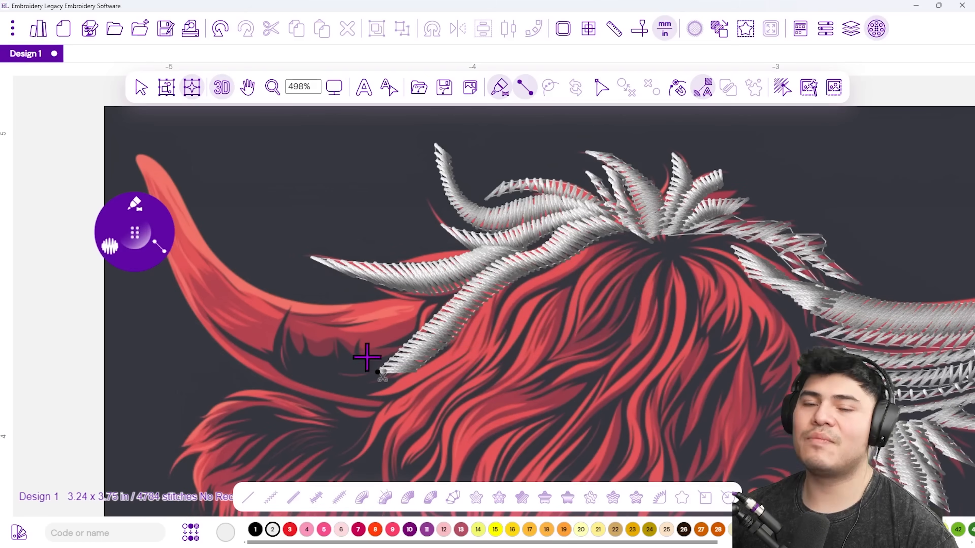
Pan to the left horn and cover its lower part with a satin column toward the tip.
left_click_drag(377, 323, 514, 340)
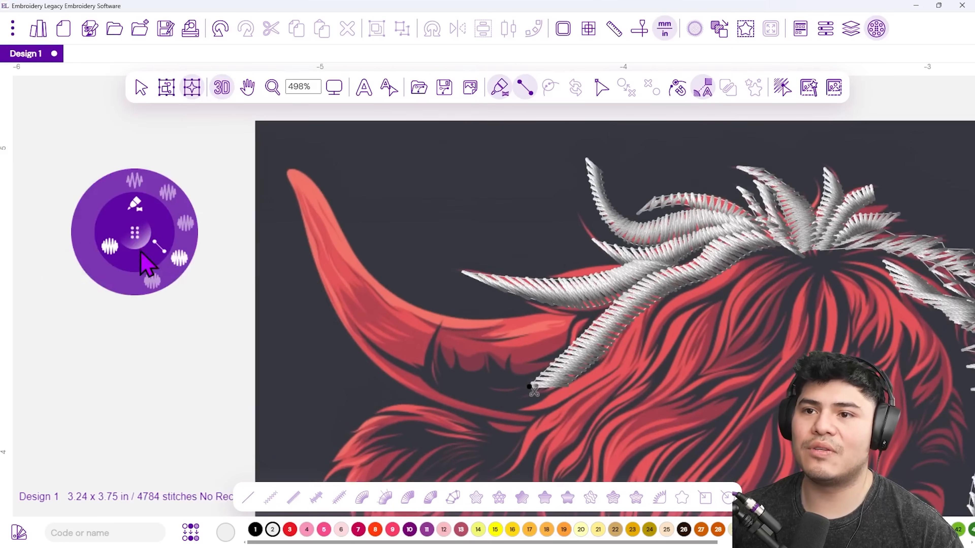
left_click(187, 235)
left_click(567, 338)
left_click(545, 369)
left_click(508, 345)
left_click(503, 374)
left_click(444, 363)
left_click(390, 314)
left_click(386, 352)
left_click(361, 280)
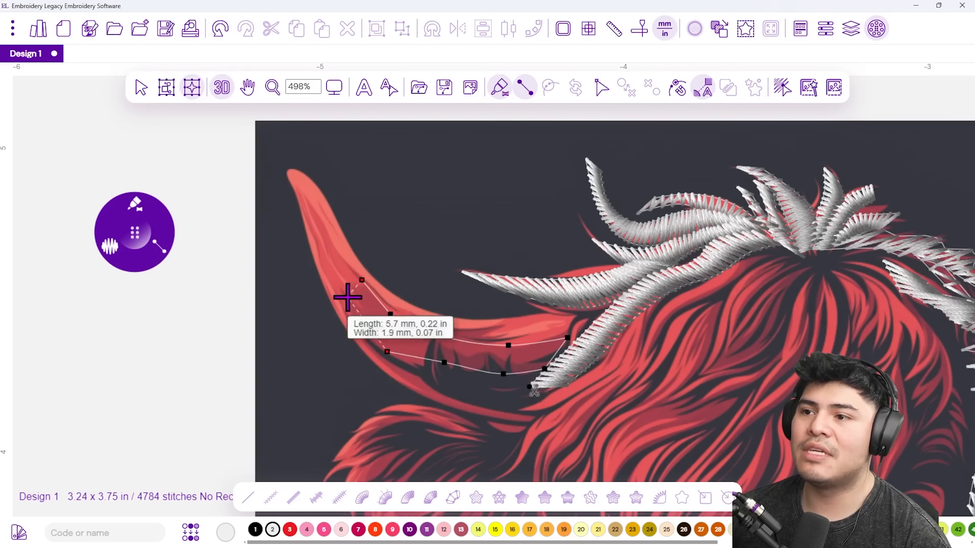
key("Return")
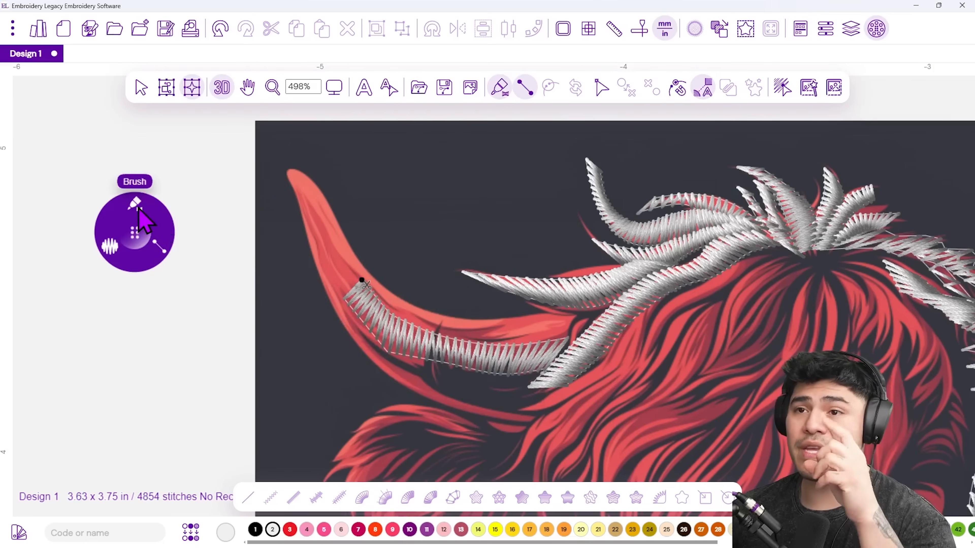
Switch density to 0.4 mm and satin-fill the horn's upper section up to its tip.
left_click(119, 251)
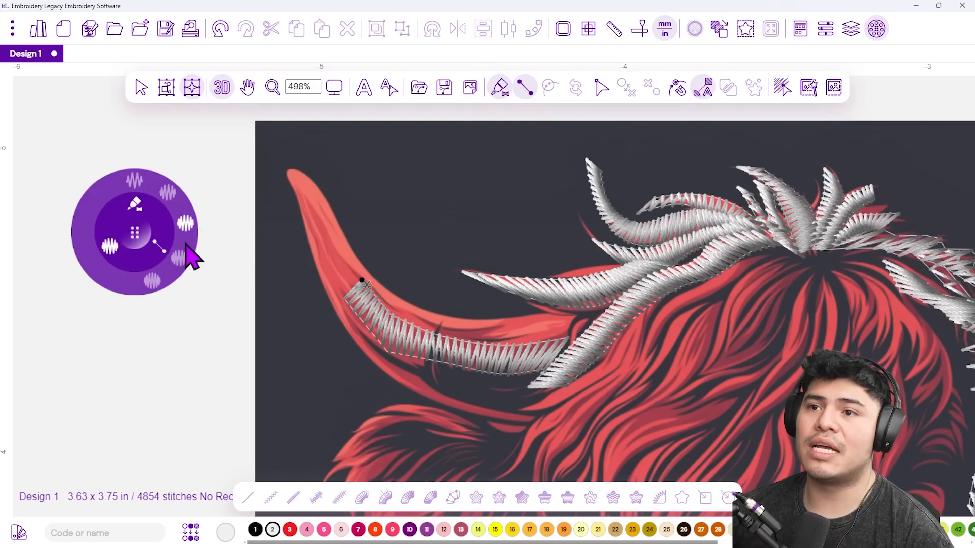
left_click(179, 259)
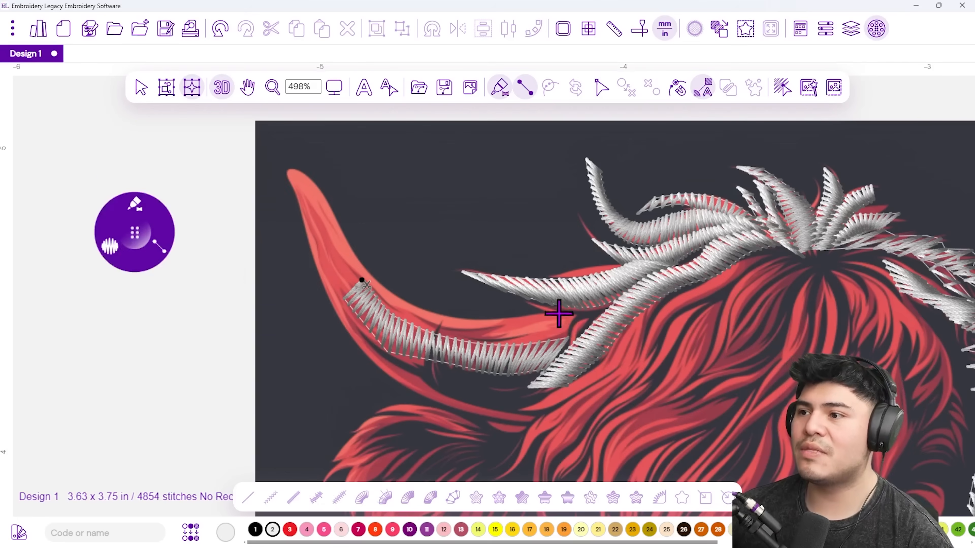
left_click(576, 317)
left_click(551, 313)
left_click(521, 318)
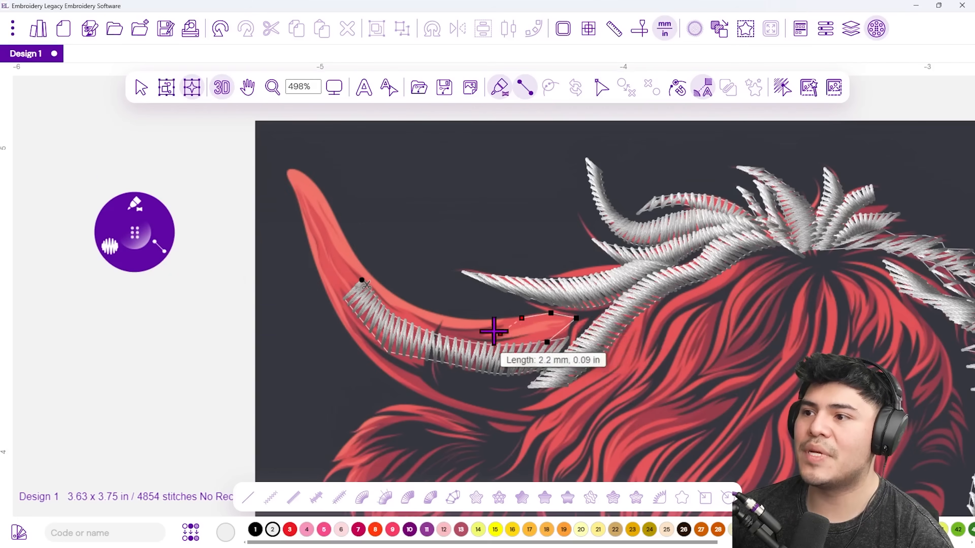
left_click(456, 317)
left_click(399, 294)
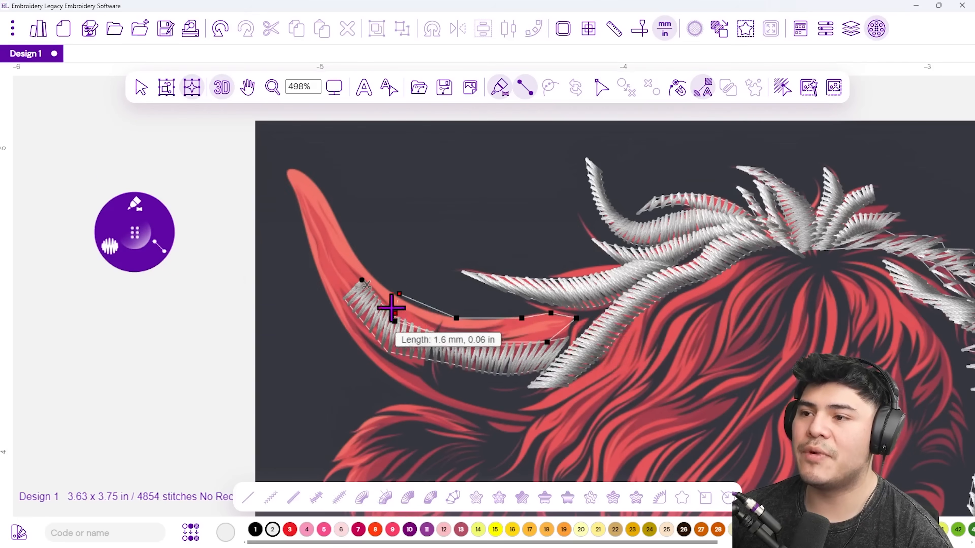
left_click(352, 245)
left_click(324, 217)
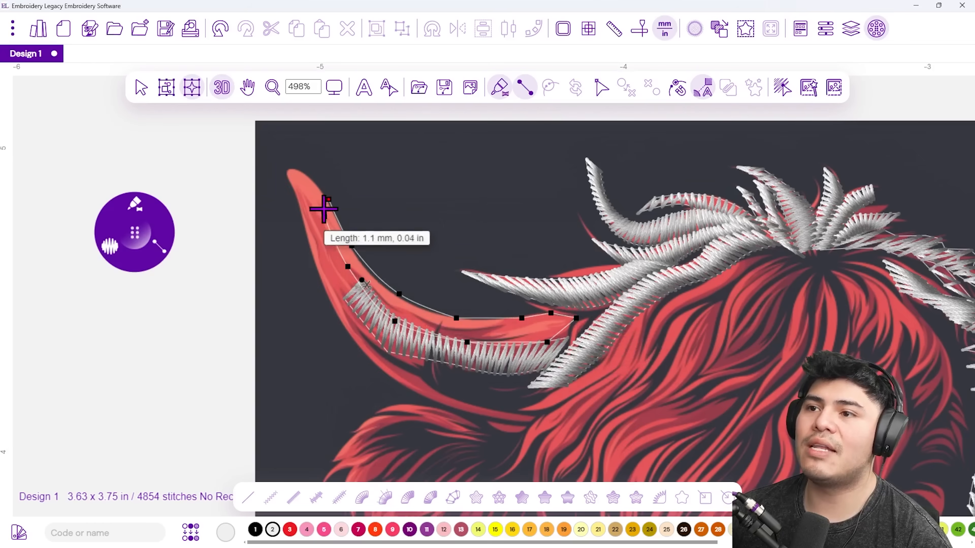
left_click(305, 175)
key("Return")
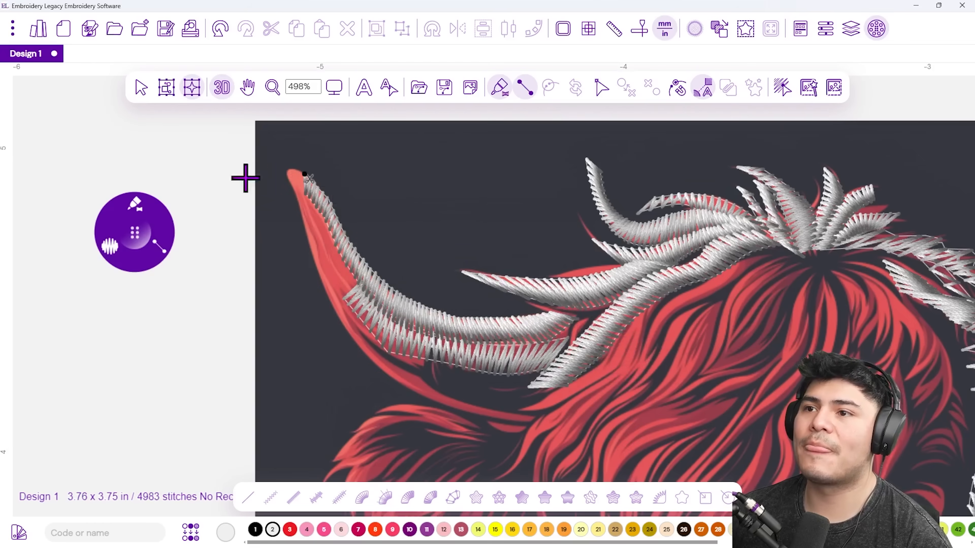
Add a satin column along the horn tip's outer edge running down the horn.
left_click(290, 186)
left_click(298, 210)
left_click(305, 233)
left_click(319, 207)
left_click(315, 265)
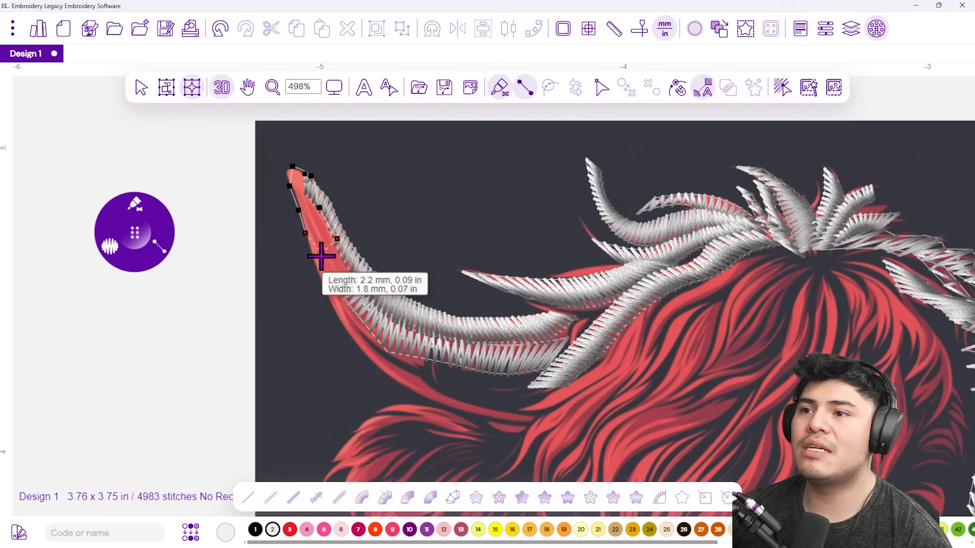
left_click(336, 239)
left_click(359, 279)
key("Return")
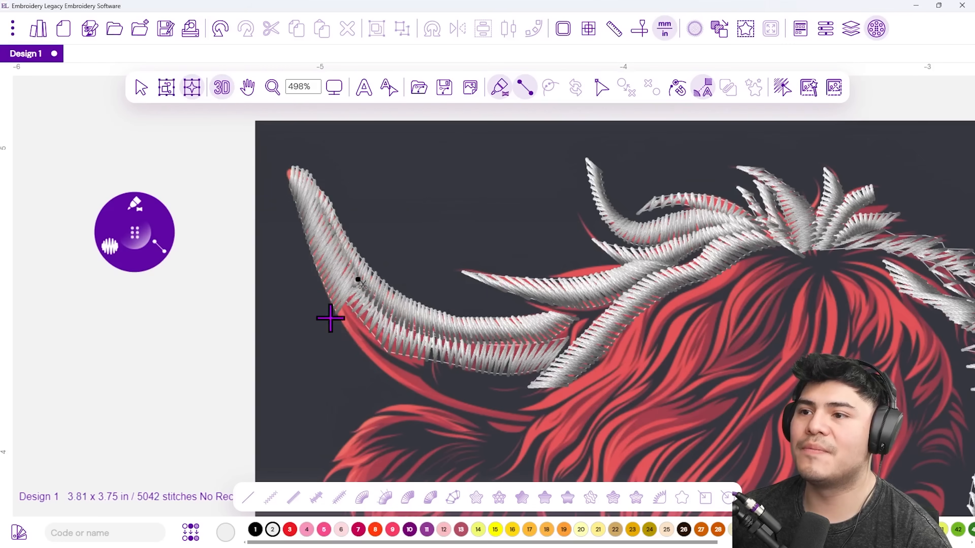
Add a satin column for the fur strand just below the horn.
left_click(334, 316)
left_click(370, 340)
left_click(372, 365)
left_click(429, 381)
left_click(425, 402)
left_click(486, 422)
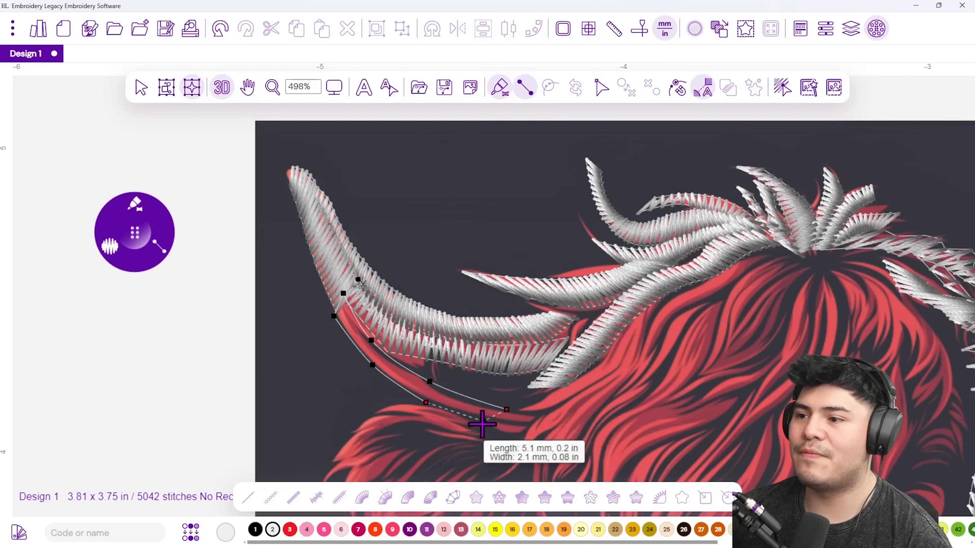
left_click(506, 409)
key("Return")
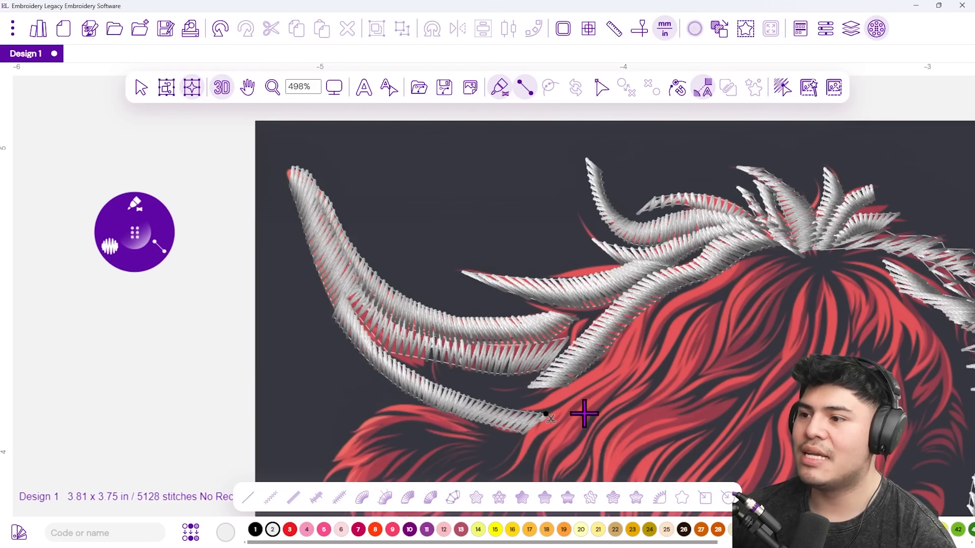
Add a satin strand rising from below the horn up to the forehead.
left_click_drag(583, 409, 517, 303)
left_click(465, 306)
left_click(468, 293)
left_click(518, 275)
left_click(519, 257)
left_click(551, 215)
left_click(582, 191)
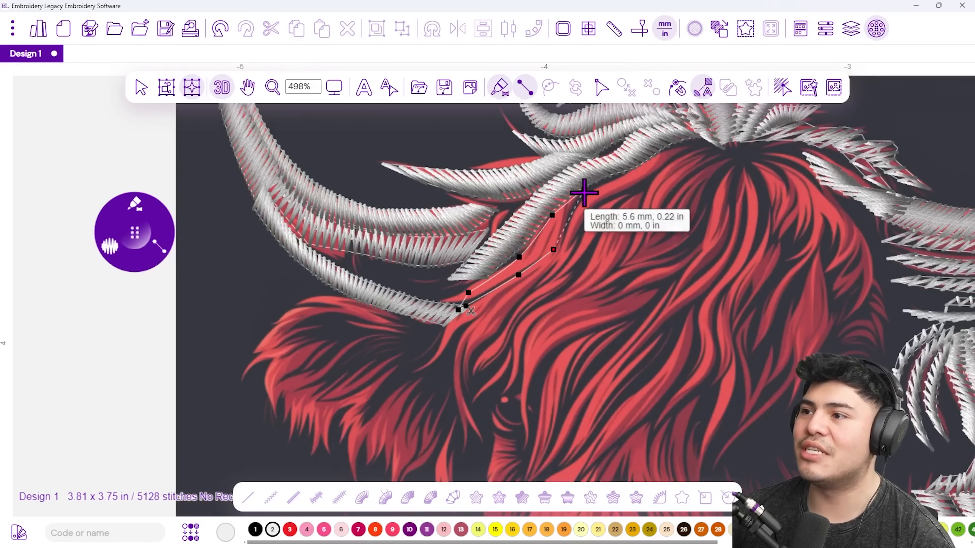
key("Return")
Add a second satin forehead strand extending further right across the fringe.
left_click(563, 232)
left_click(567, 256)
left_click(593, 212)
left_click(593, 188)
left_click(637, 187)
left_click(647, 159)
left_click(679, 157)
key("Return")
Add a short satin fringe strand descending from the forehead.
left_click_drag(718, 175, 636, 185)
left_click(636, 173)
left_click(595, 189)
left_click(632, 191)
left_click(601, 212)
left_click(568, 232)
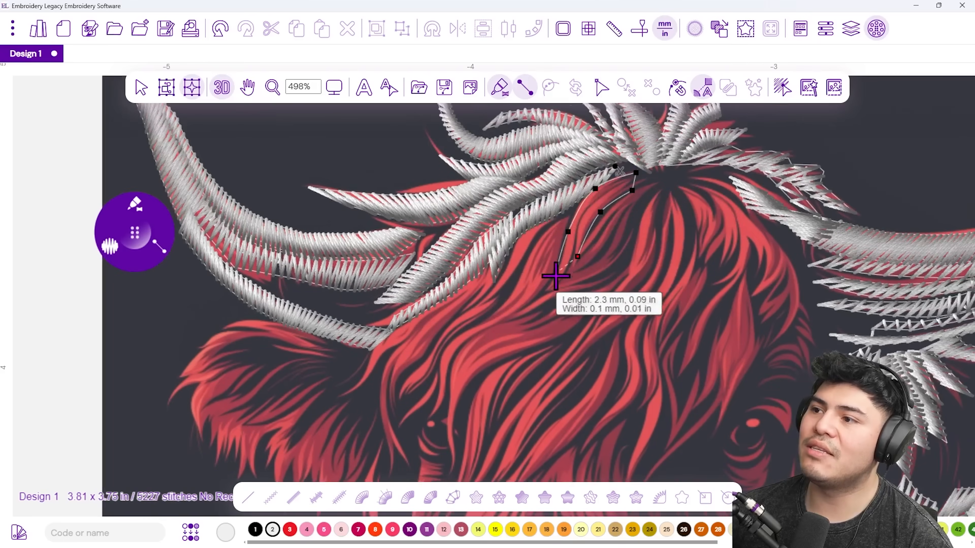
left_click(551, 293)
key("Return")
Add another short satin fringe strand beside the first one.
left_click(631, 222)
left_click(594, 233)
left_click(593, 261)
left_click(569, 267)
left_click(556, 294)
key("Return")
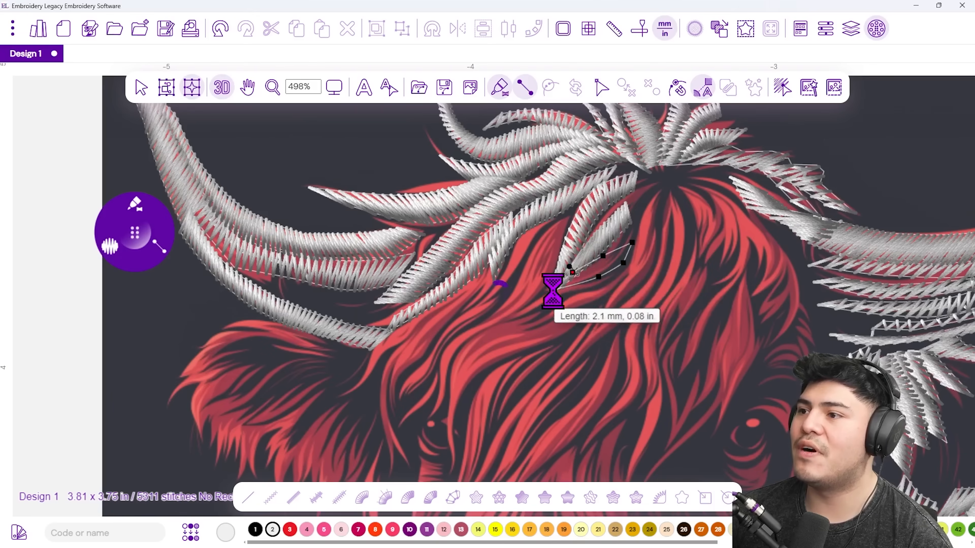
left_click(555, 283)
key("Return")
Add a long satin strand running down the left side of the face.
scroll(644, 277, "right", 2)
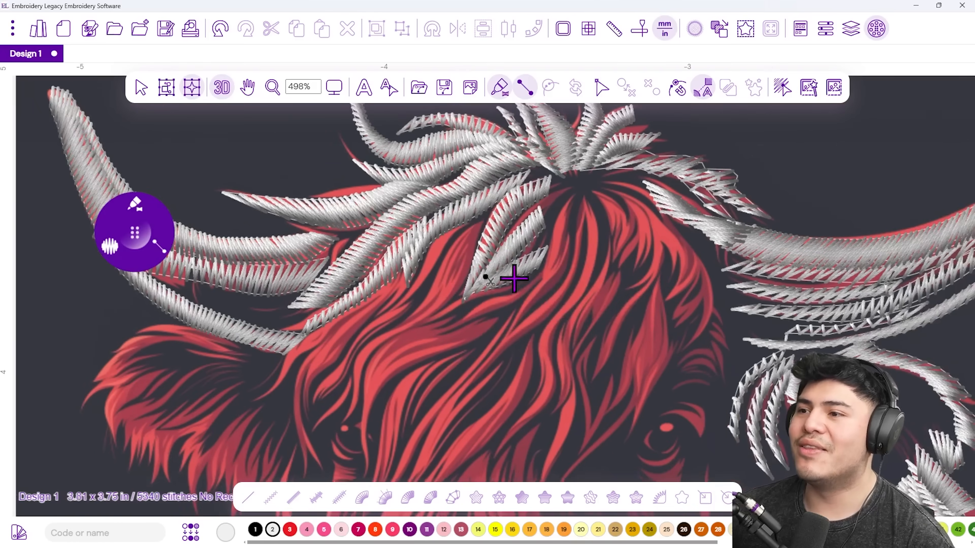
left_click(482, 237)
left_click(445, 247)
left_click(464, 274)
left_click(459, 301)
left_click(413, 294)
left_click(370, 327)
left_click(420, 330)
left_click(377, 359)
left_click(335, 362)
left_click(314, 394)
key("Return")
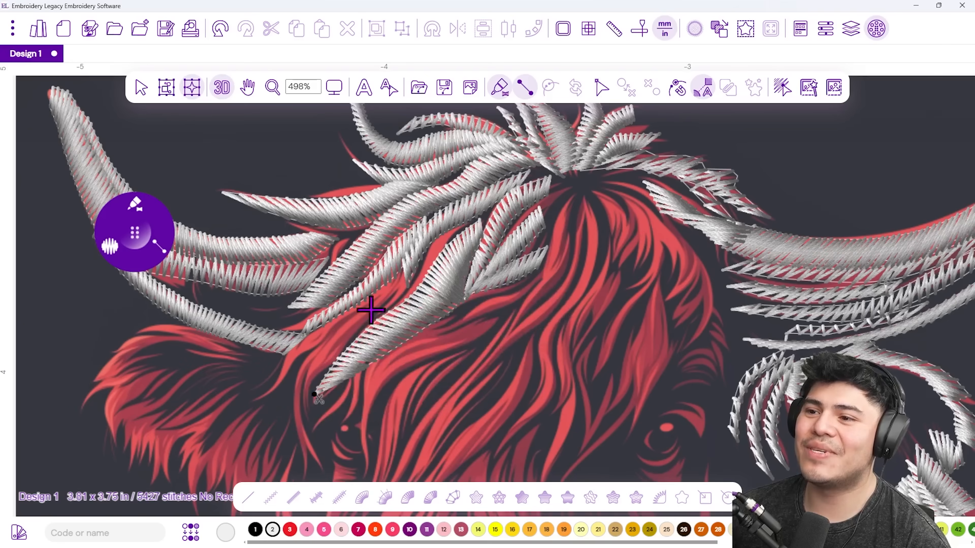
Outline the next hair strand down the face, reaching toward the eye.
left_click(402, 276)
left_click(406, 294)
left_click(365, 298)
left_click(372, 317)
left_click(352, 337)
left_click(331, 329)
left_click(303, 368)
left_click(331, 364)
left_click(291, 405)
left_click(308, 391)
left_click(298, 463)
left_click(308, 429)
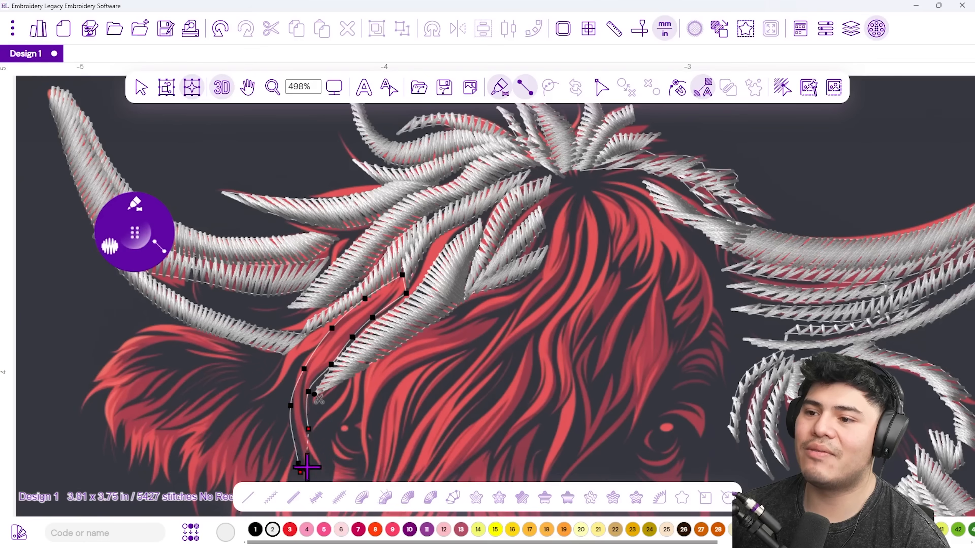
Outline a hair strand curving down toward the ear.
left_click(338, 313)
left_click(298, 338)
left_click(330, 338)
left_click(302, 355)
left_click(276, 358)
left_click(260, 382)
left_click(274, 387)
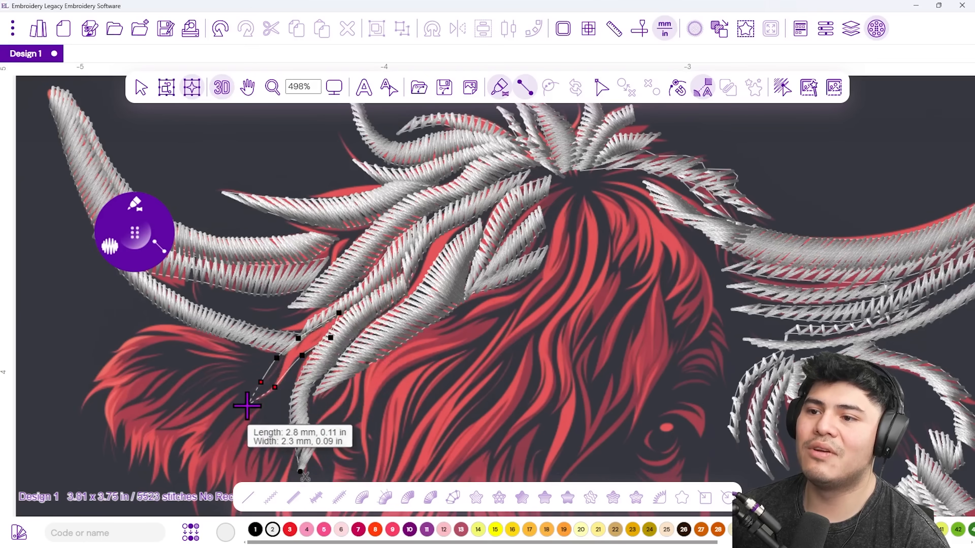
Digitize a satin-stitch hair strand running over the cow's left ear.
left_click_drag(225, 405, 374, 292)
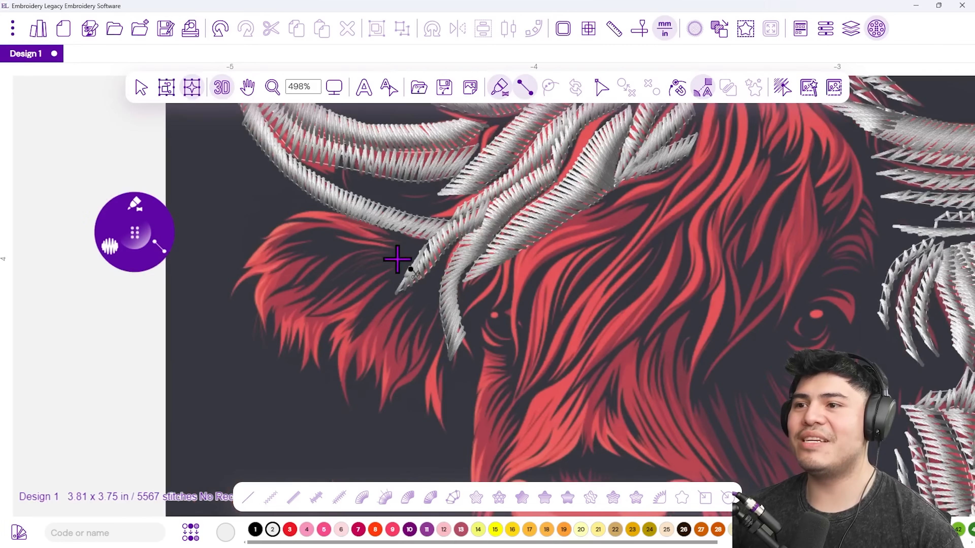
left_click(417, 245)
left_click(399, 249)
left_click(389, 238)
left_click(356, 222)
left_click(327, 221)
left_click(285, 221)
key("Return")
Add two satin strands toward the ear tip, then undo the last one.
left_click(279, 235)
left_click(241, 264)
key("Return")
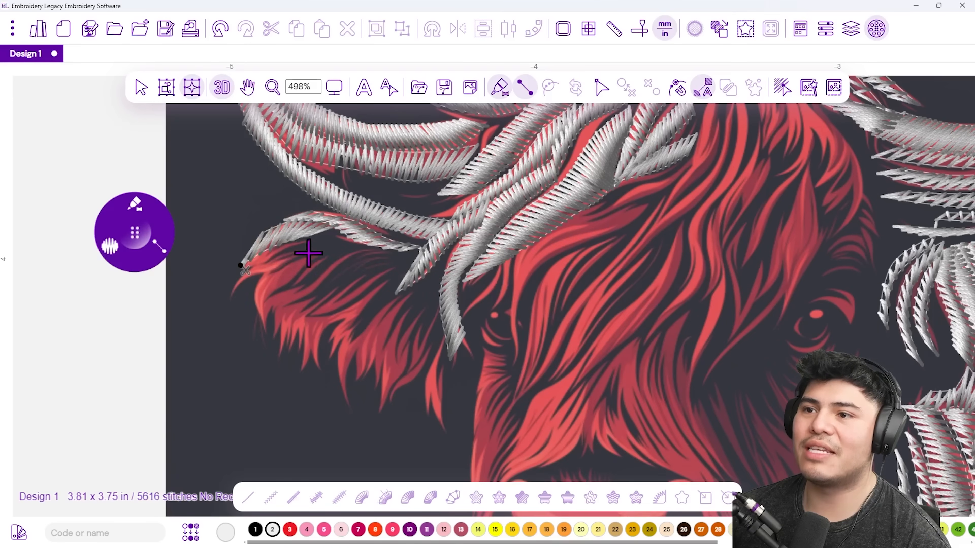
left_click(232, 272)
left_click(239, 296)
left_click(267, 252)
left_click(277, 272)
left_click(299, 242)
key("Return")
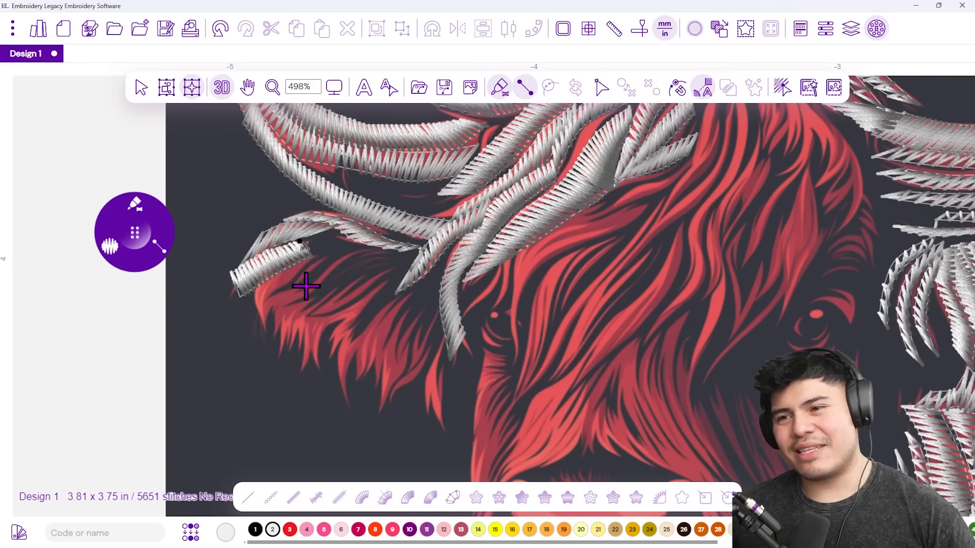
key("ctrl+z")
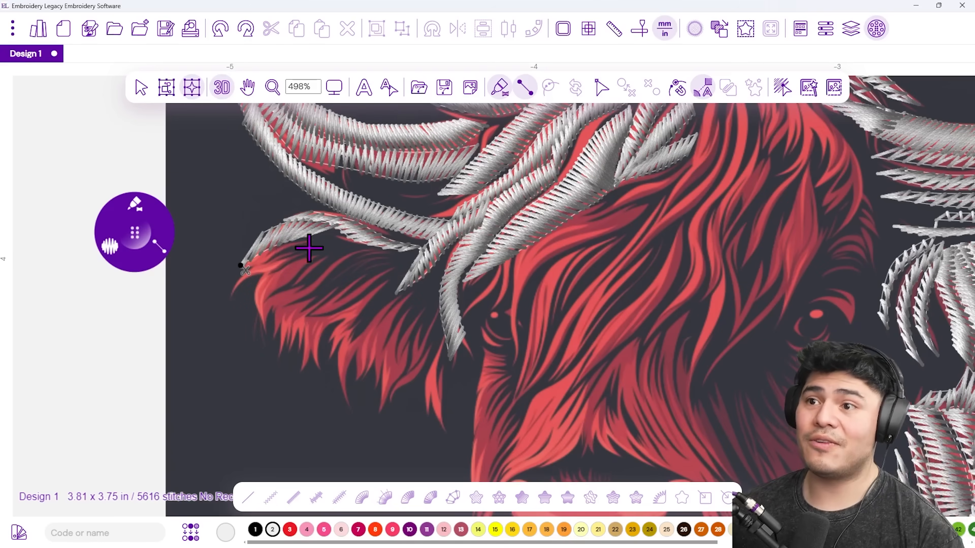
key("Escape")
Redraw the ear-tip strand and add a longer satin strand beside it.
left_click(283, 254)
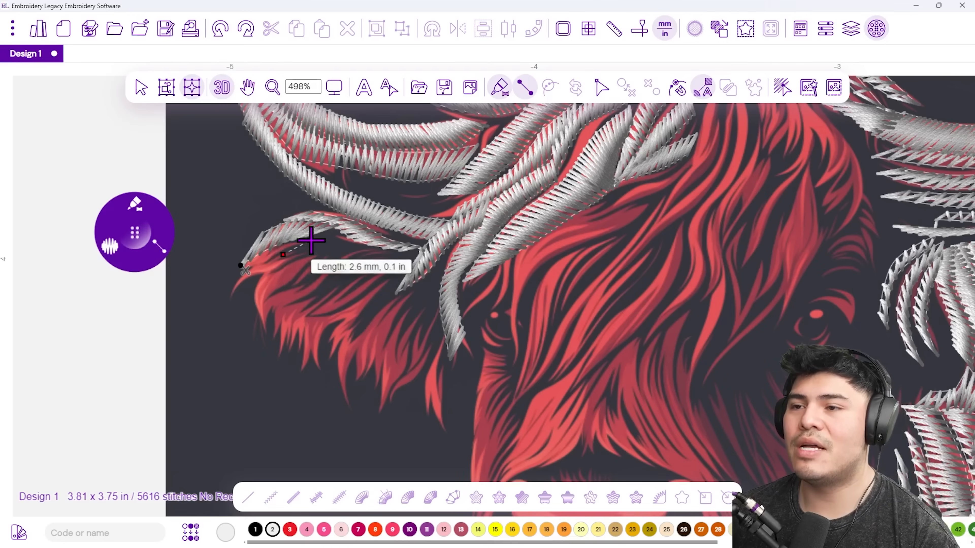
left_click(239, 277)
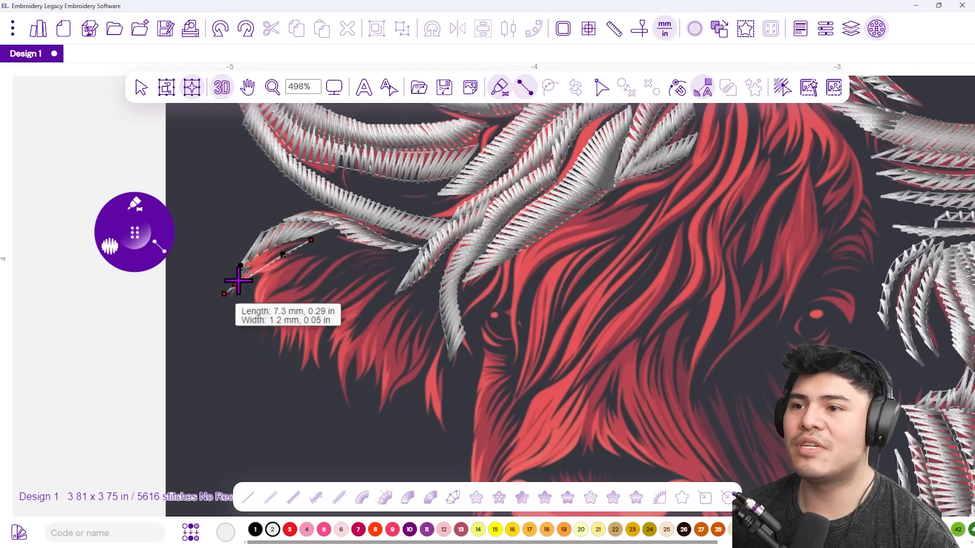
key("Return")
left_click(252, 292)
left_click(257, 323)
left_click(269, 291)
left_click(270, 262)
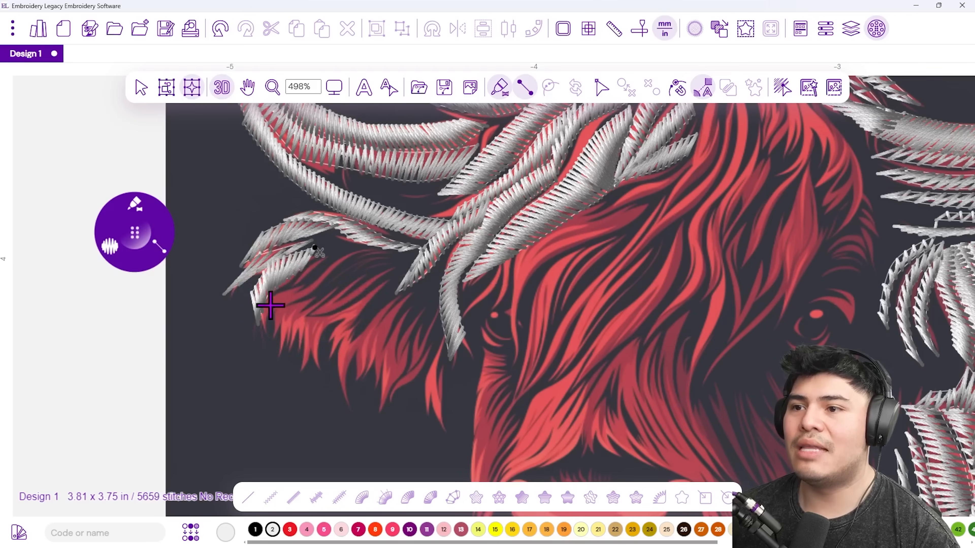
left_click(357, 247)
left_click(340, 271)
left_click(397, 250)
left_click(387, 255)
key("Return")
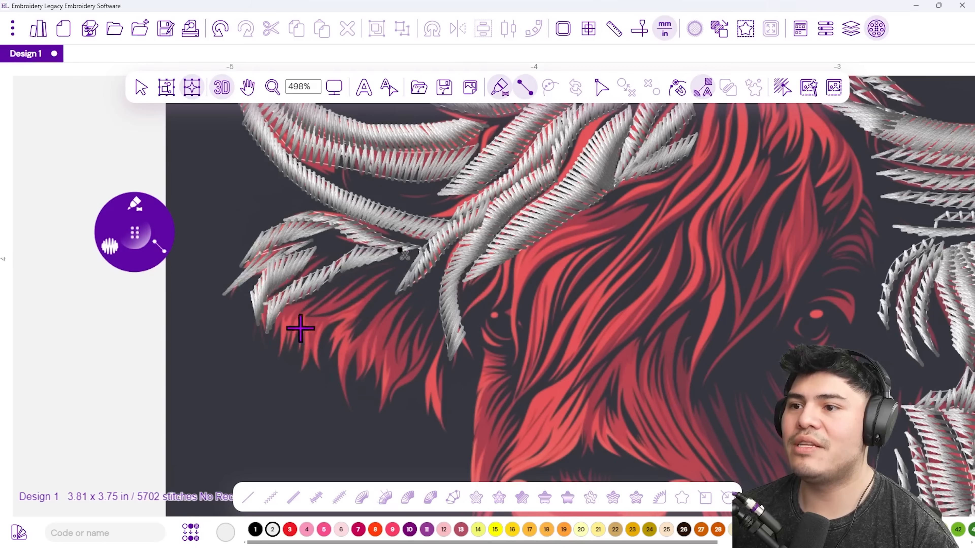
Add a satin column for the strand rising from lower on the forehead.
left_click(285, 357)
left_click(279, 320)
left_click(296, 301)
left_click(289, 321)
left_click(324, 287)
left_click(312, 299)
key("Return")
Zigzag a long satin column up the next forehead strand to its tip.
left_click(301, 370)
left_click(301, 330)
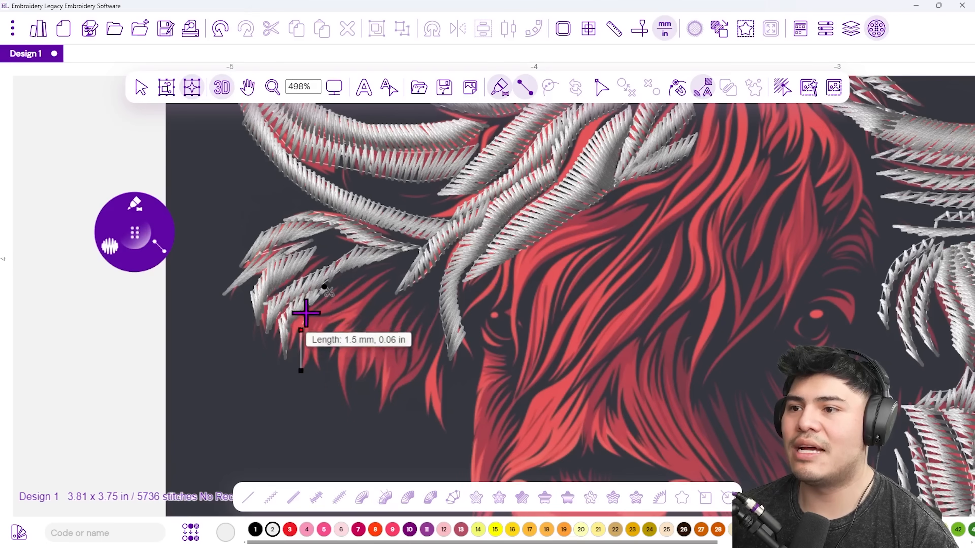
left_click(314, 333)
left_click(306, 309)
left_click(323, 313)
left_click(336, 291)
left_click(394, 269)
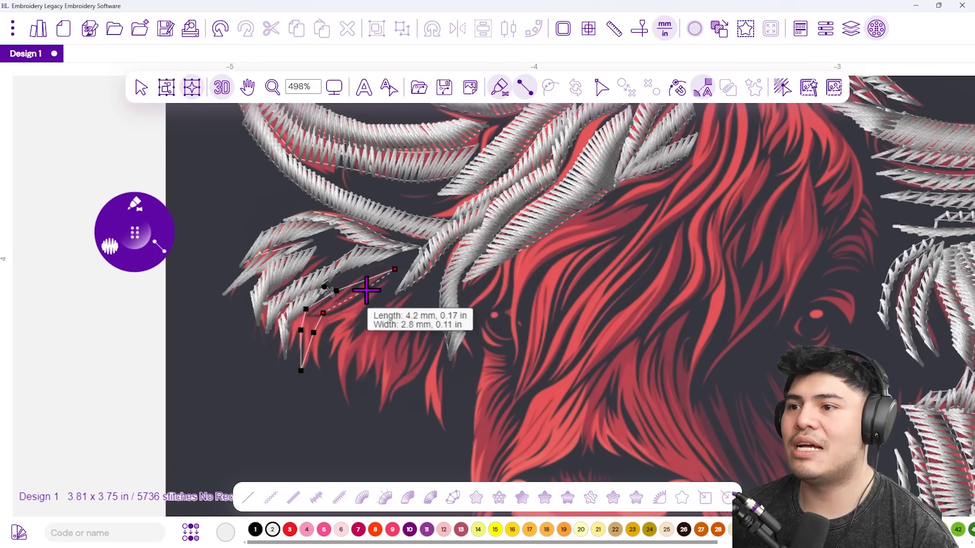
left_click(369, 288)
key("Return")
Add two more satin hair strands across the left forehead.
left_click(331, 308)
left_click(322, 350)
left_click(349, 305)
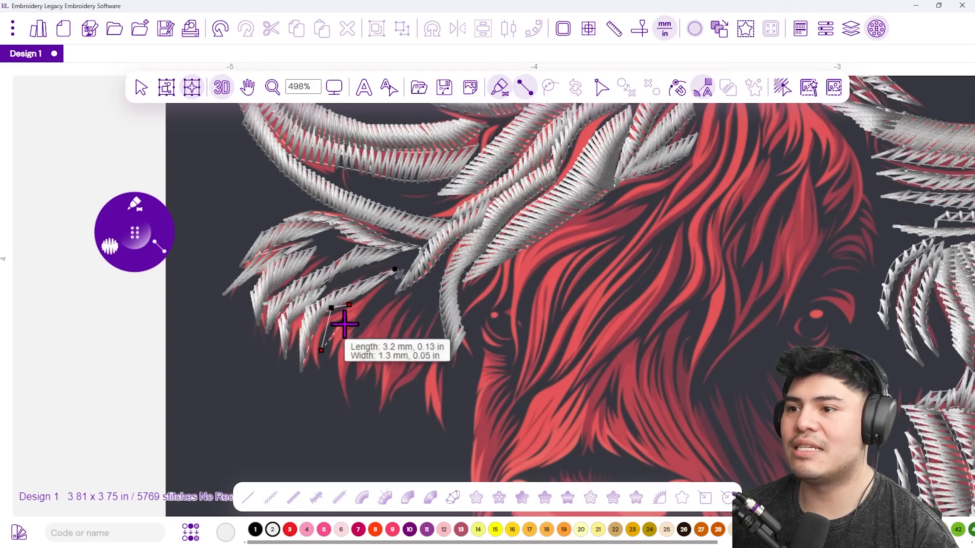
left_click(389, 281)
left_click(375, 307)
key("Return")
left_click(339, 376)
left_click(352, 411)
left_click(340, 340)
left_click(353, 361)
left_click(360, 332)
key("Return")
Digitize the next two forehead strands as satin columns further right.
left_click(358, 355)
left_click(360, 376)
left_click(377, 352)
left_click(372, 316)
left_click(415, 288)
left_click(402, 313)
key("Return")
left_click(380, 373)
left_click(385, 409)
left_click(387, 339)
left_click(403, 366)
left_click(423, 305)
key("Return")
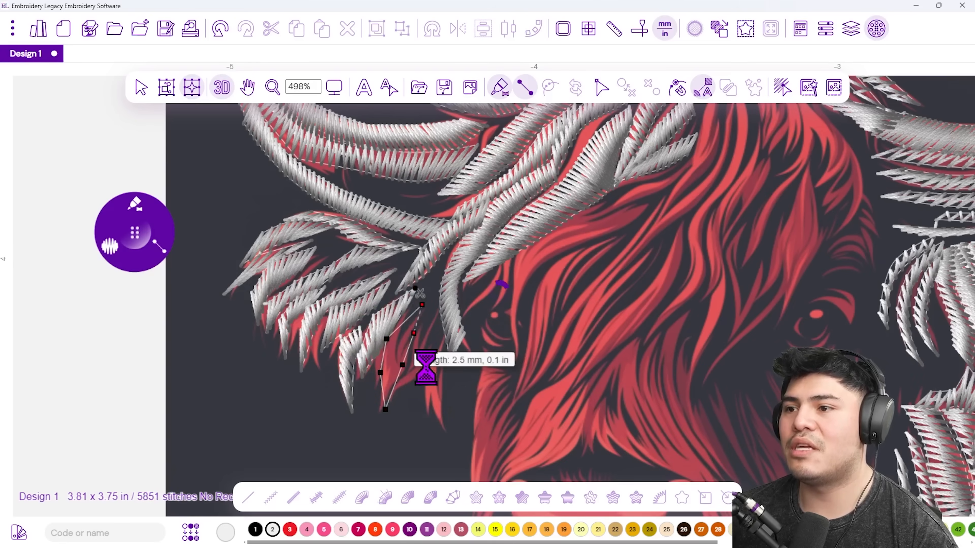
Add a satin strand up to its tip and a short strand near the eye.
left_click(401, 389)
left_click(403, 366)
left_click(425, 338)
left_click(424, 364)
left_click(438, 304)
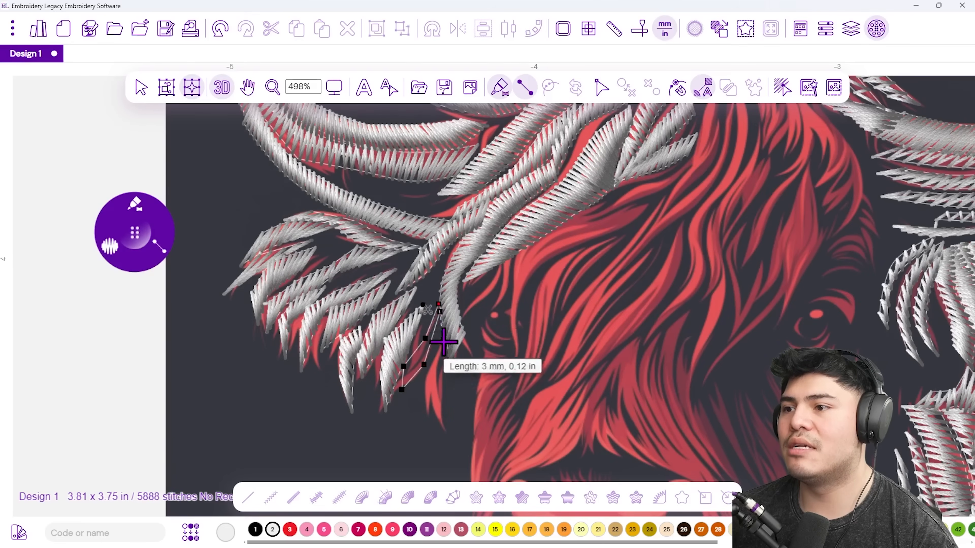
key("Return")
left_click(436, 430)
left_click(435, 381)
left_click(453, 326)
left_click(446, 359)
key("Return")
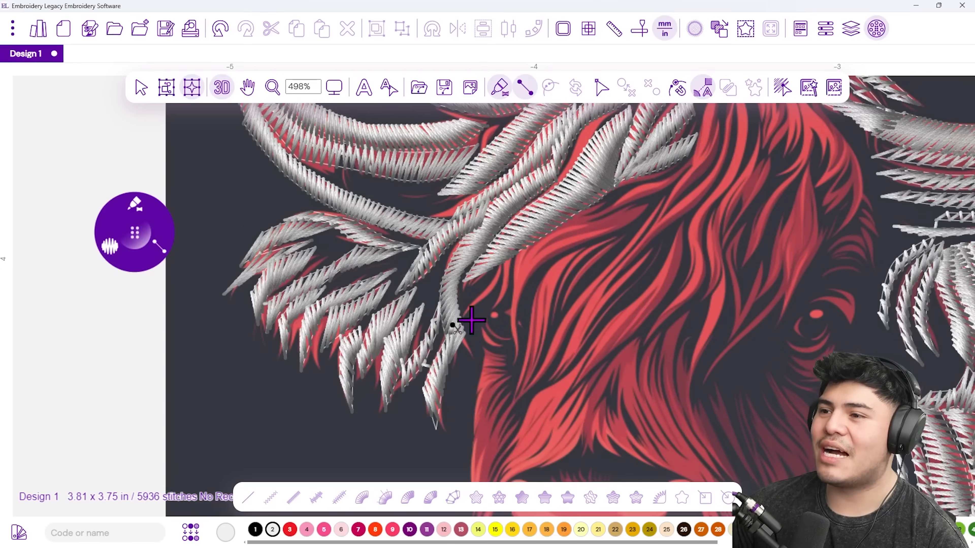
Add a satin column for the strand right beside the left eye.
scroll(471, 320, "up", 2)
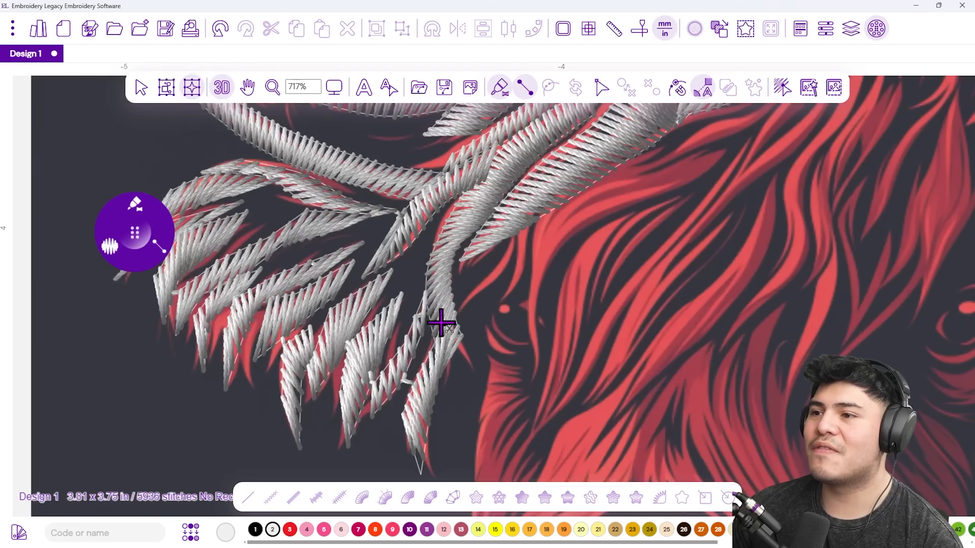
left_click(468, 291)
left_click(455, 324)
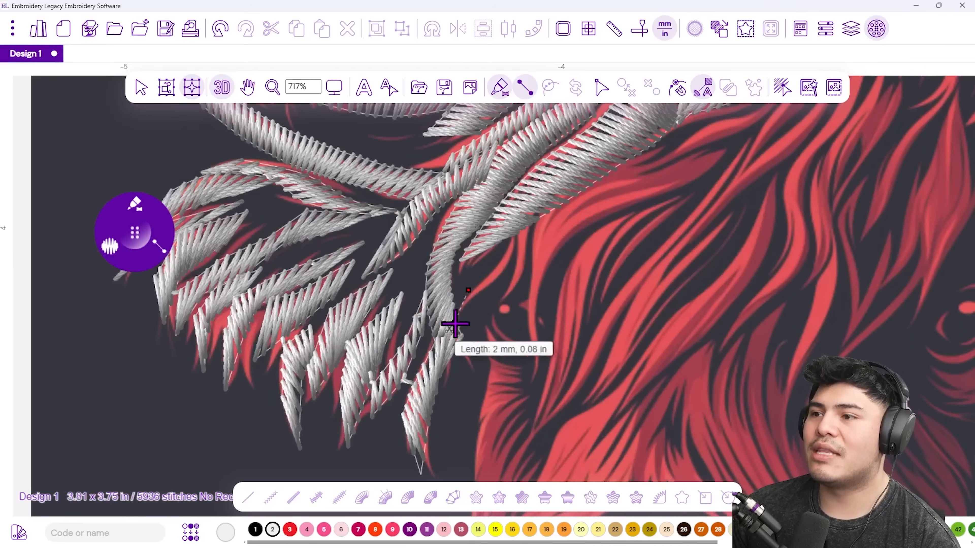
left_click(496, 263)
left_click(484, 295)
key("Return")
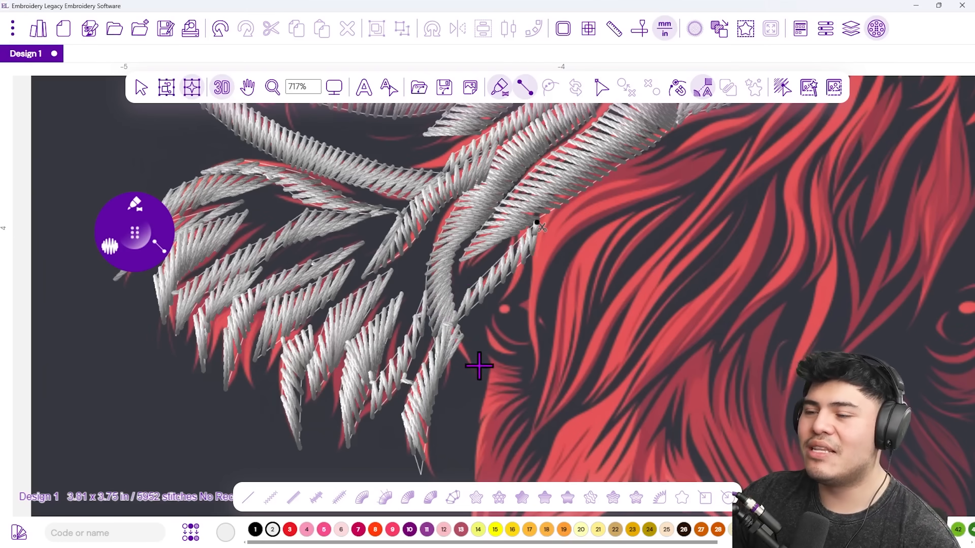
scroll(458, 328, "down", 6)
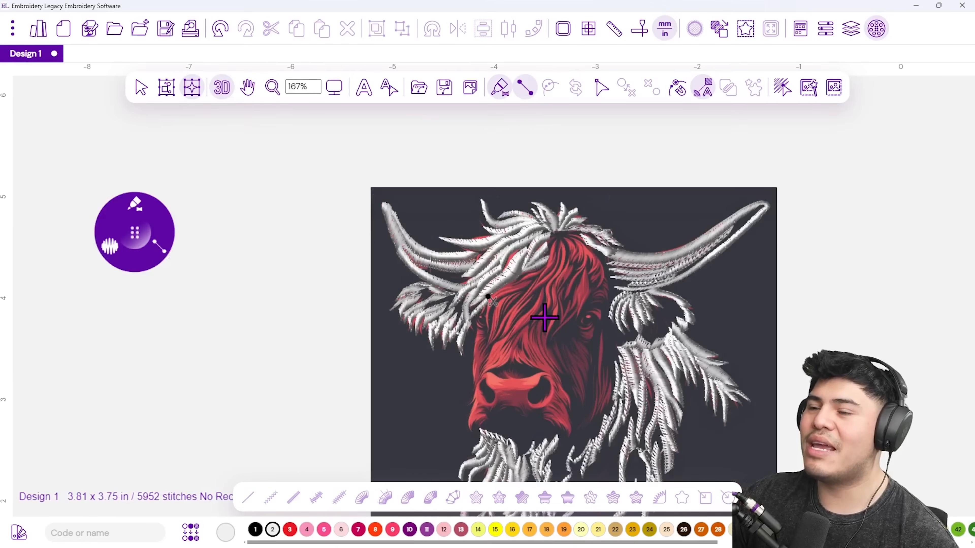
Zoom in and start a satin column from the forelock tip down the strand.
scroll(544, 317, "up", 6)
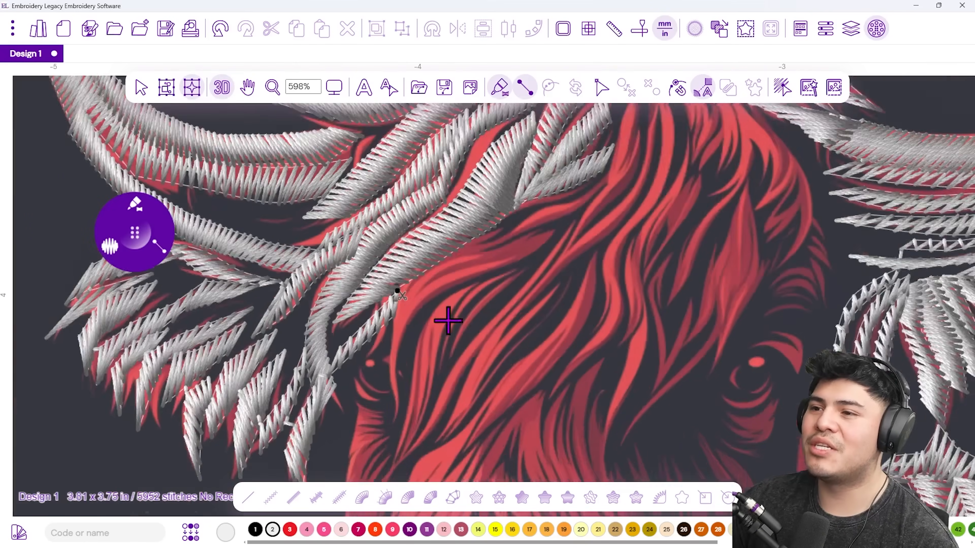
scroll(421, 335, "up", 1)
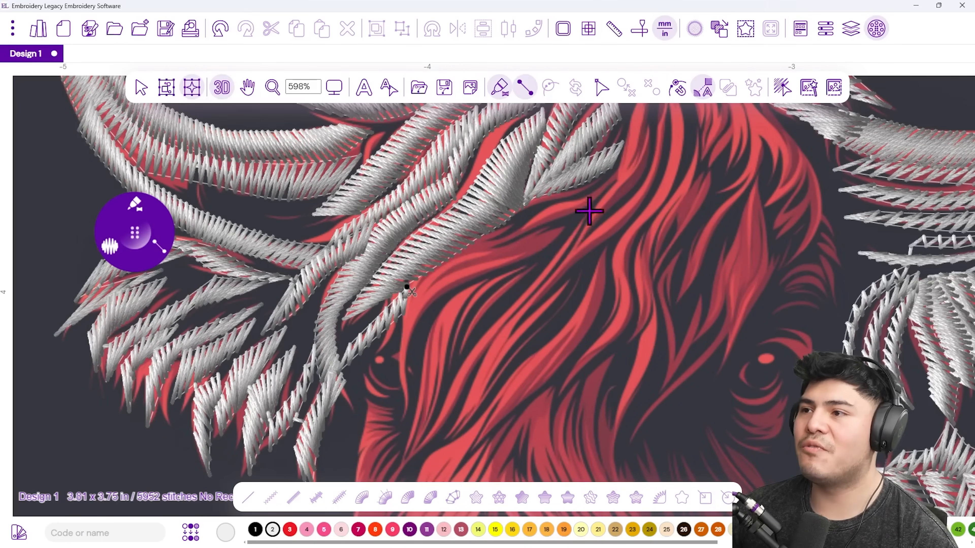
left_click(599, 198)
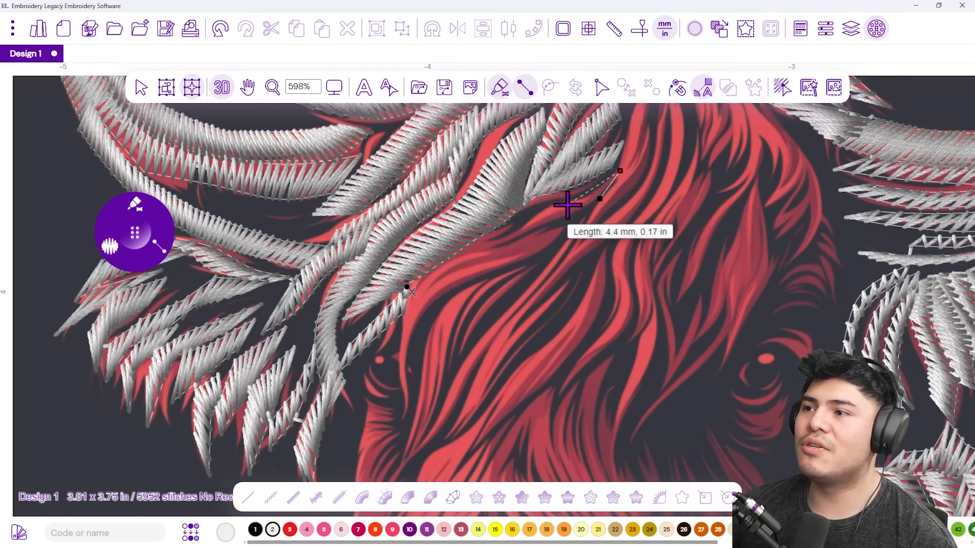
left_click(577, 194)
left_click(564, 217)
left_click(527, 212)
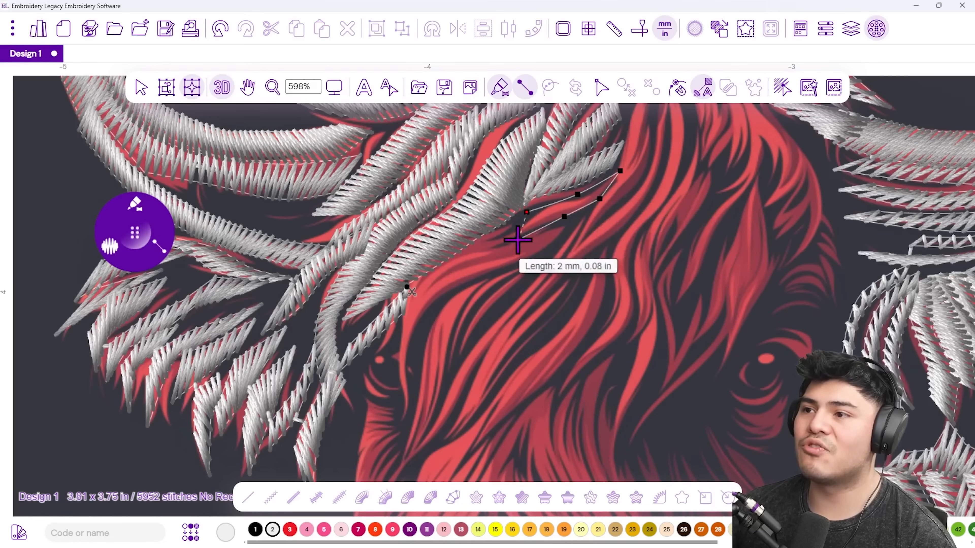
left_click(518, 239)
left_click(454, 241)
left_click(462, 266)
left_click(407, 284)
left_click(415, 309)
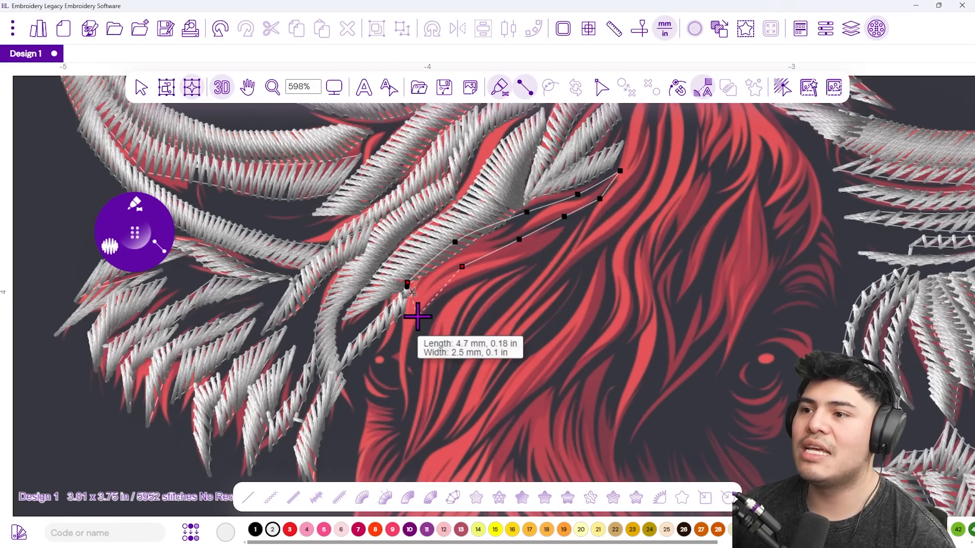
Carry the curled forelock column down toward the eye and finish it.
left_click(399, 343)
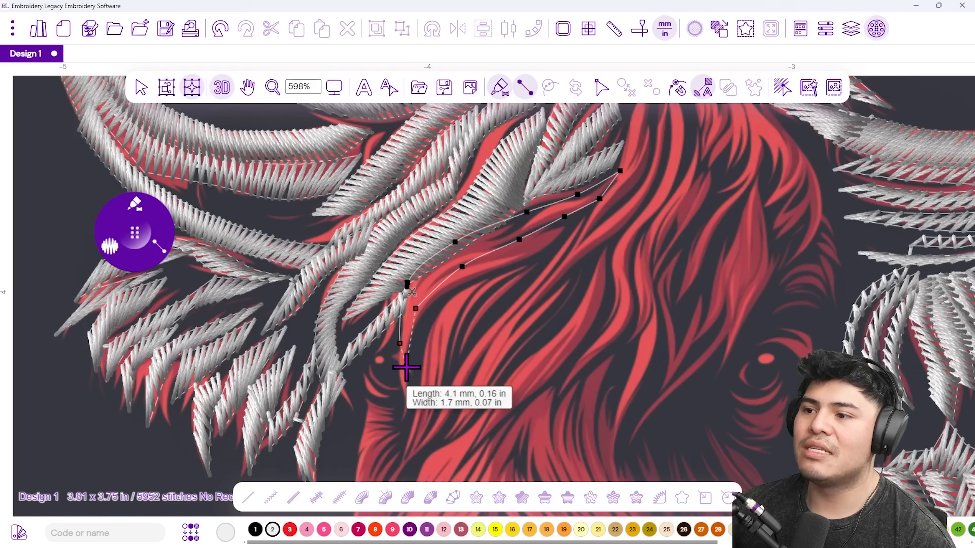
left_click(405, 366)
left_click(397, 379)
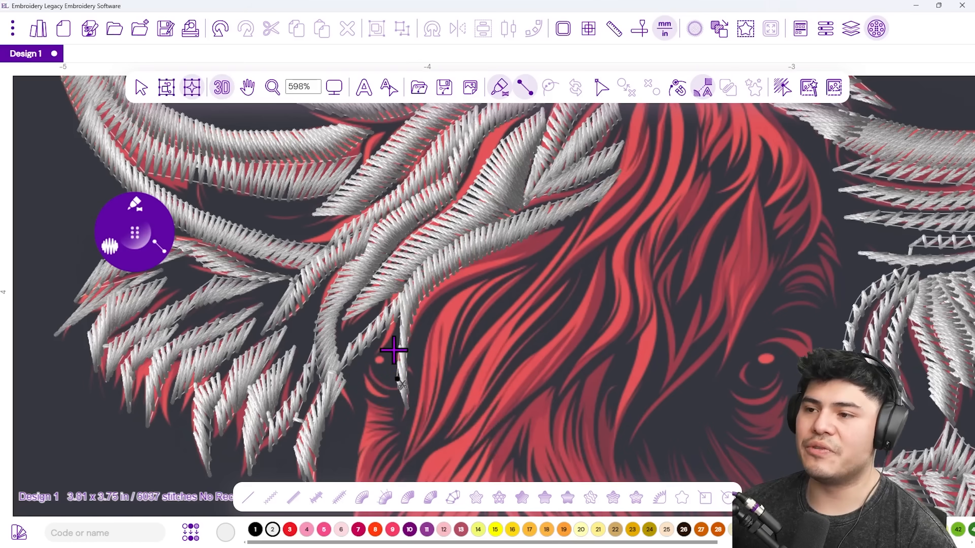
left_click(393, 366)
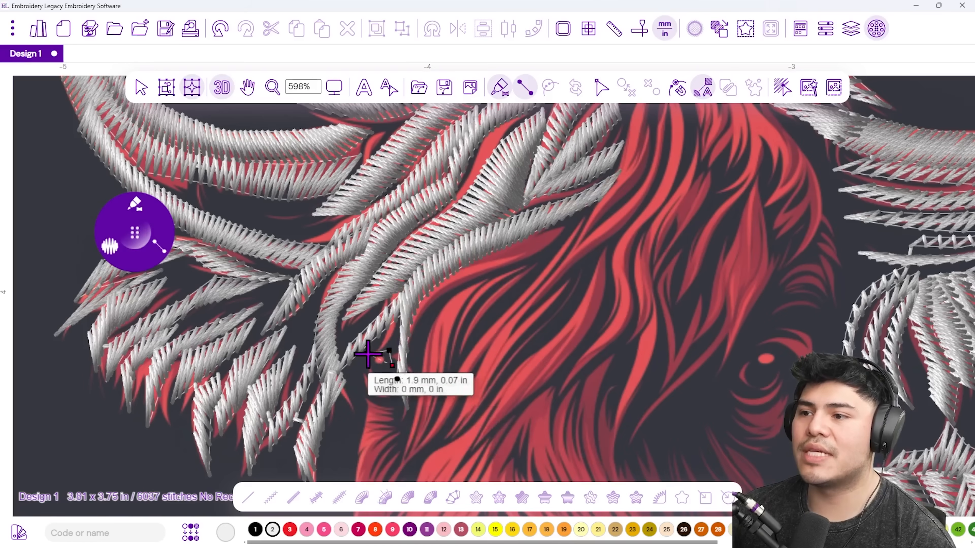
left_click(374, 367)
right_click(391, 359)
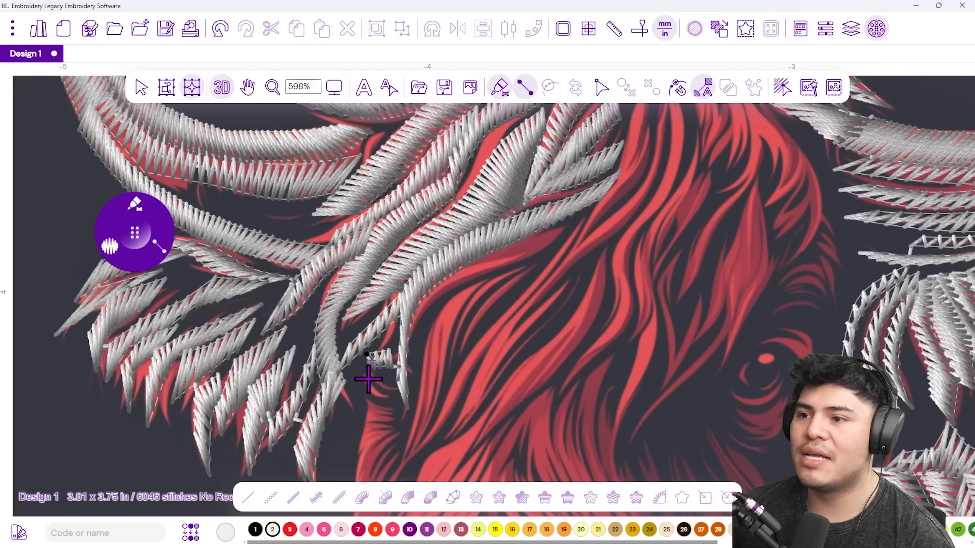
Begin the long face strand at its hooked end, outlining both edges downward.
left_click(385, 383)
left_click(368, 399)
left_click(405, 390)
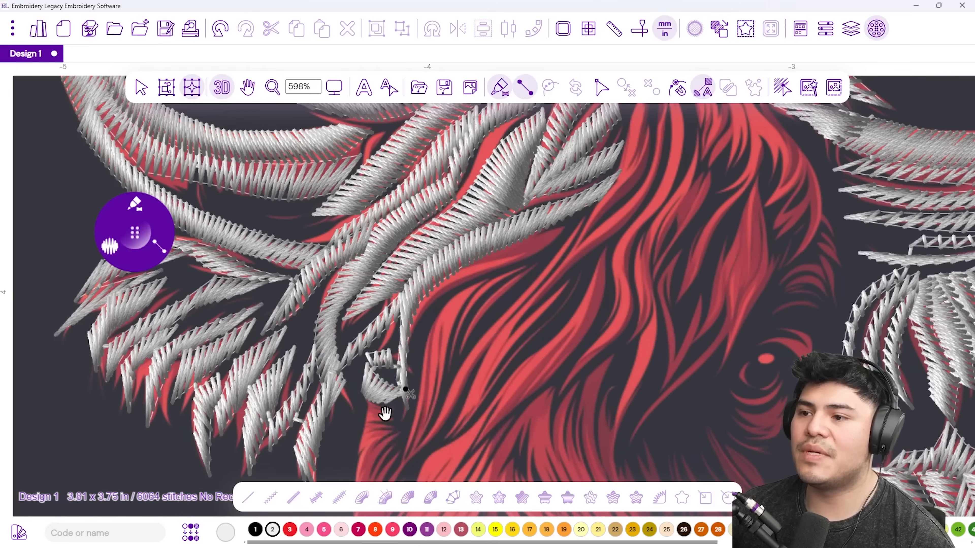
left_click_drag(385, 427, 383, 321)
left_click(379, 295)
left_click(354, 306)
left_click(379, 307)
left_click(351, 323)
left_click(384, 313)
left_click(351, 364)
Extend the long strand's column to the nose and complete it as satin.
left_click(382, 325)
left_click(339, 397)
left_click(385, 345)
left_click(349, 415)
left_click(390, 368)
left_click(339, 450)
key("Return")
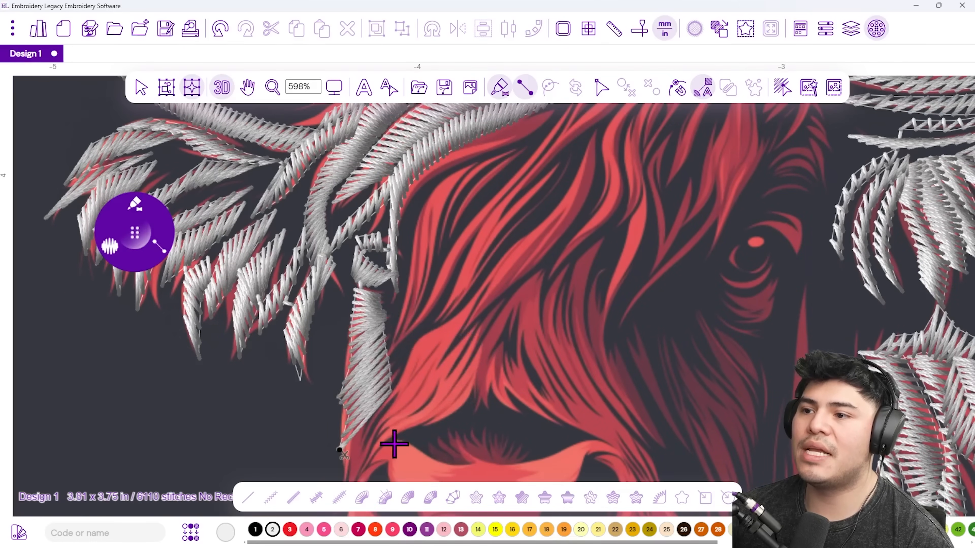
scroll(401, 429, "down", 5)
scroll(420, 424, "up", 5)
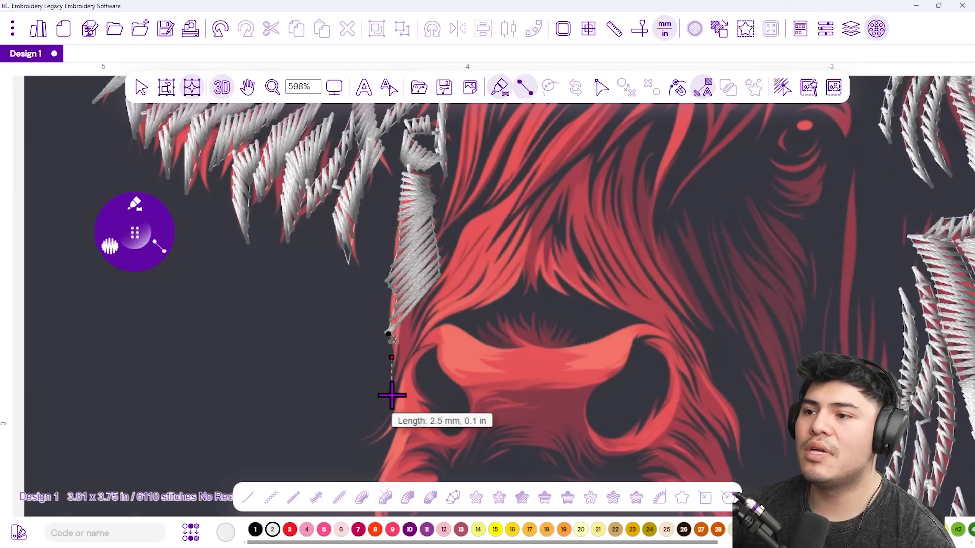
Trace a satin column up both sides of the red hair strand to its tip and stitch it.
left_click(391, 395)
left_click(393, 310)
left_click(403, 353)
left_click(416, 292)
left_click(411, 332)
left_click(457, 267)
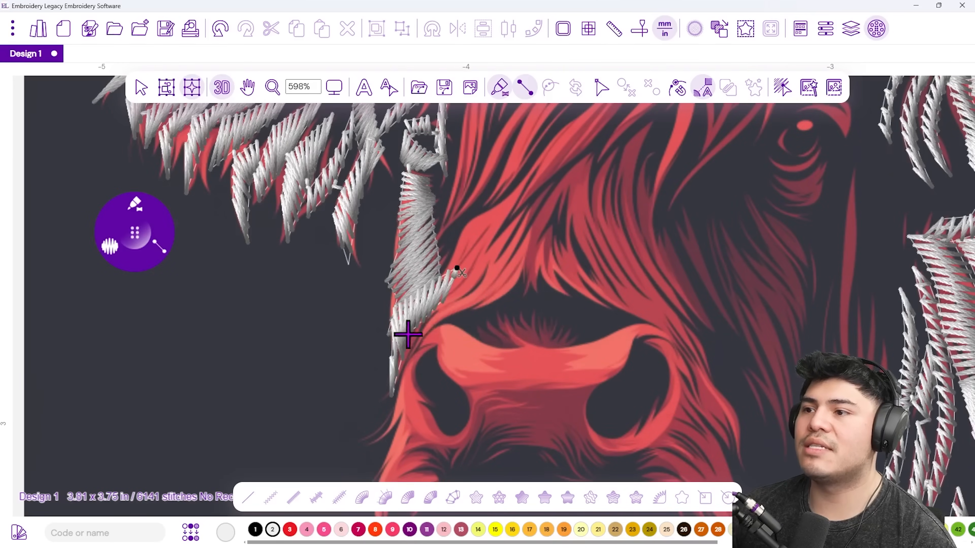
left_click(451, 254)
left_click(460, 284)
left_click(477, 252)
left_click(478, 214)
left_click(530, 175)
key("Return")
Add a second short satin column lower on the strand, ending at the tip.
left_click(439, 321)
left_click(452, 284)
left_click(479, 249)
left_click(507, 277)
left_click(550, 185)
key("Return")
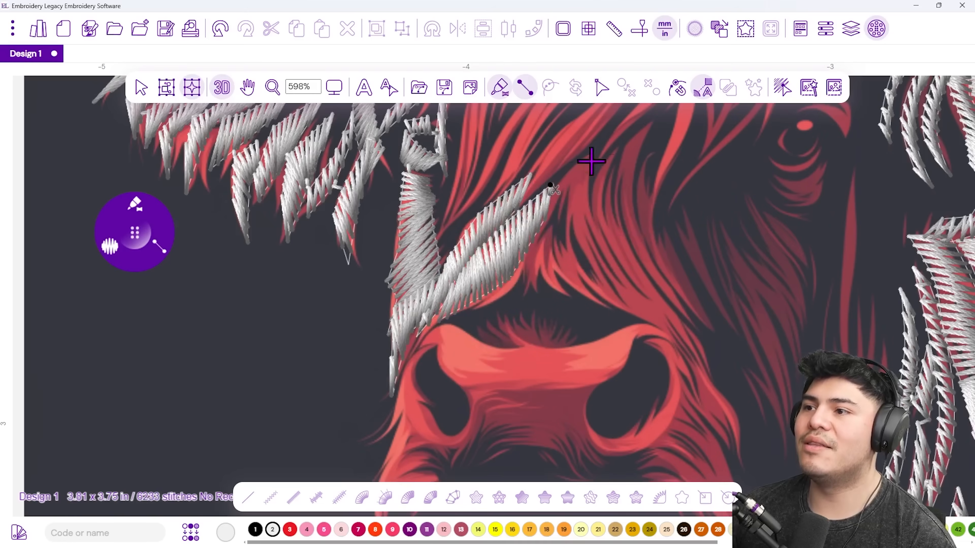
Outline a satin column up the forehead strand near the eye, then check the forehead.
left_click_drag(458, 378, 467, 274)
left_click(417, 345)
left_click(426, 312)
left_click(463, 267)
left_click(456, 306)
left_click(498, 265)
left_click(509, 232)
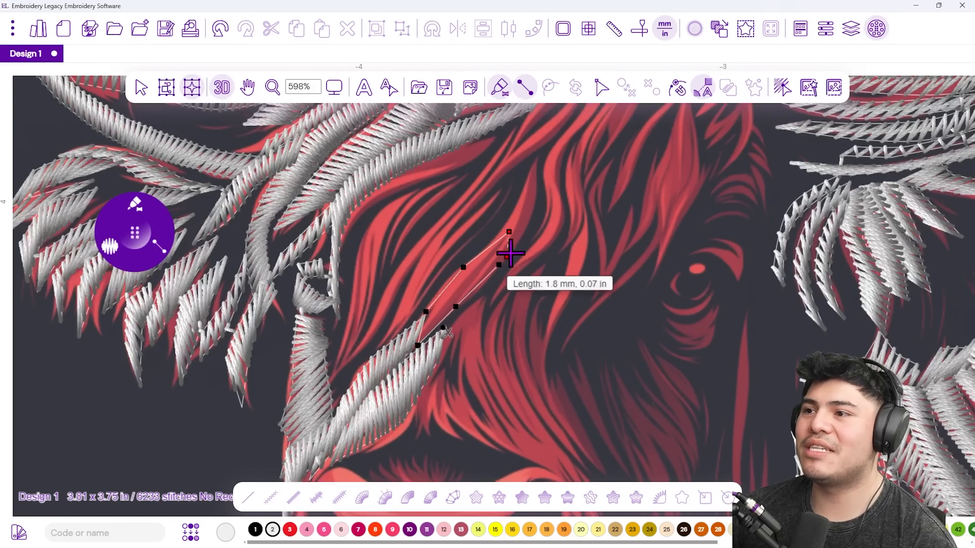
left_click(532, 188)
left_click(536, 220)
left_click(537, 145)
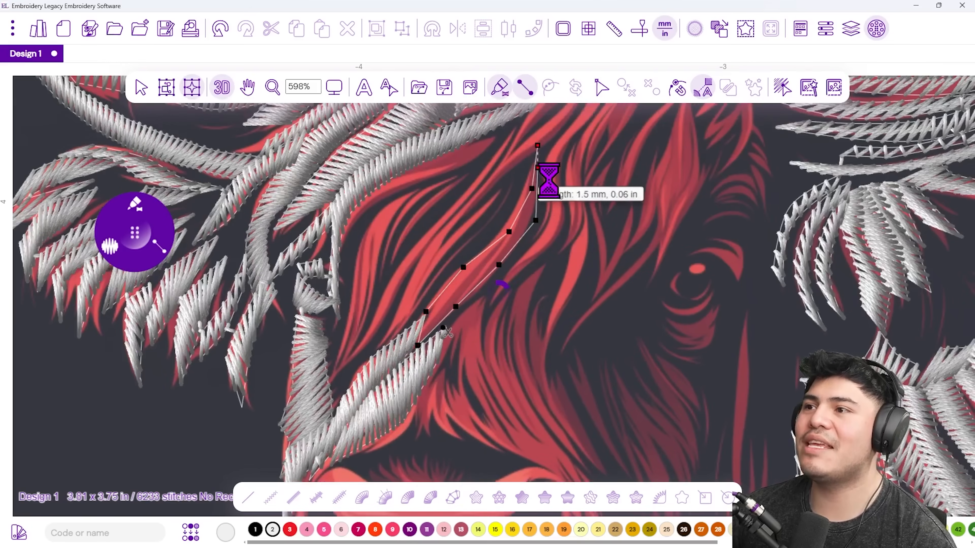
scroll(398, 370, "down", 5)
left_click_drag(428, 427, 484, 380)
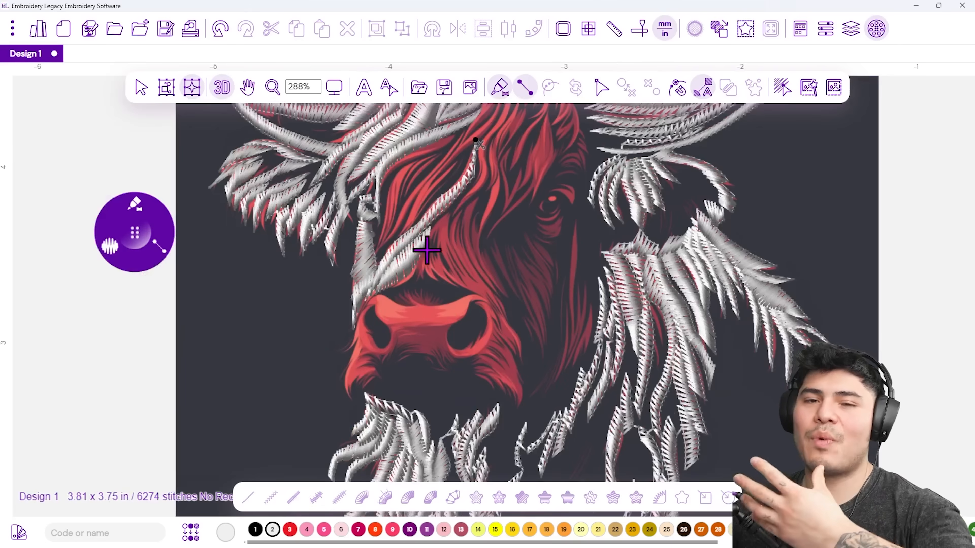
scroll(389, 144, "up", 5)
Stitch a satin column down the hair strand starting from the last stitch end.
left_click_drag(536, 179, 499, 249)
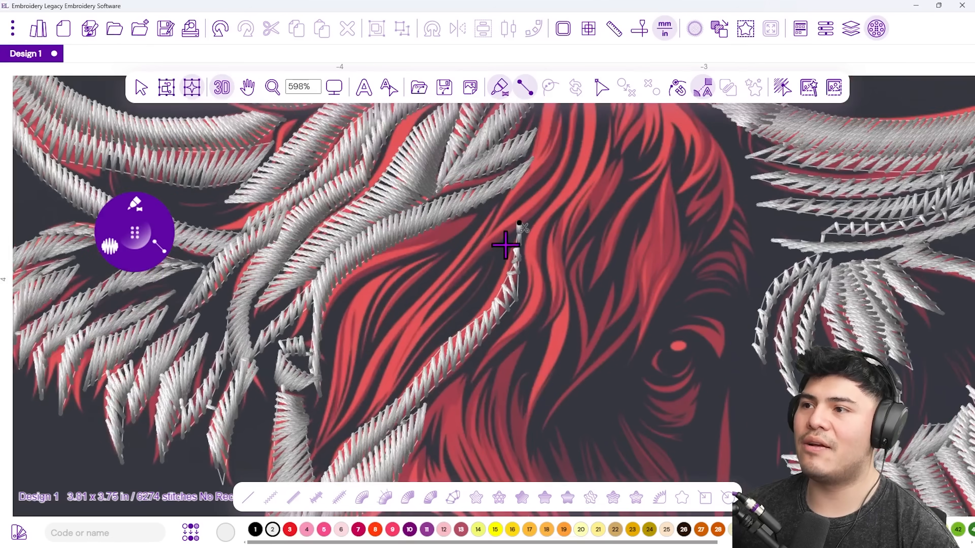
left_click(502, 237)
left_click(497, 256)
left_click(466, 272)
left_click(471, 302)
left_click(410, 329)
left_click(387, 374)
left_click(363, 409)
key("Return")
Stitch another satin column up the hair strand just below the previous one.
left_click(308, 458)
left_click(323, 429)
left_click(355, 392)
left_click(356, 418)
left_click(387, 335)
left_click(384, 358)
left_click(444, 300)
left_click(443, 270)
left_click(501, 212)
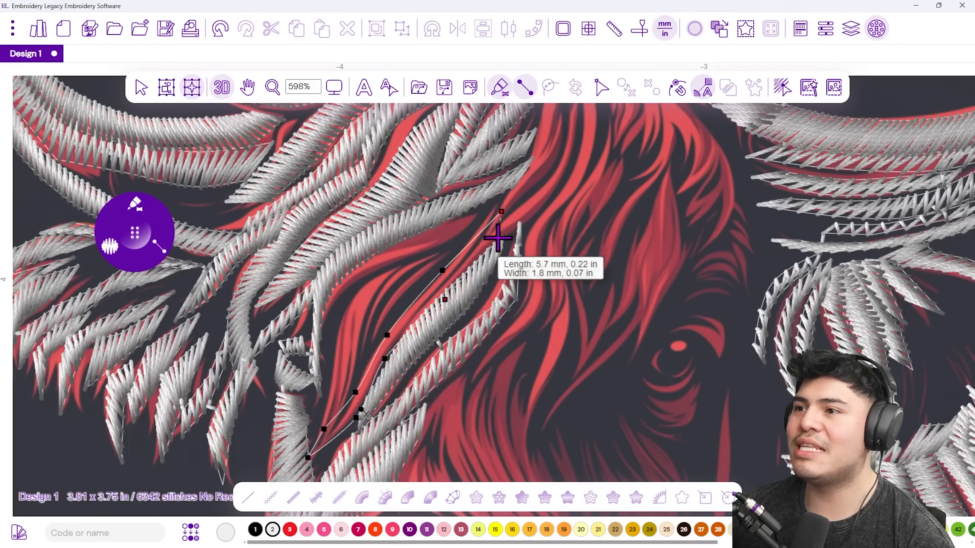
key("Return")
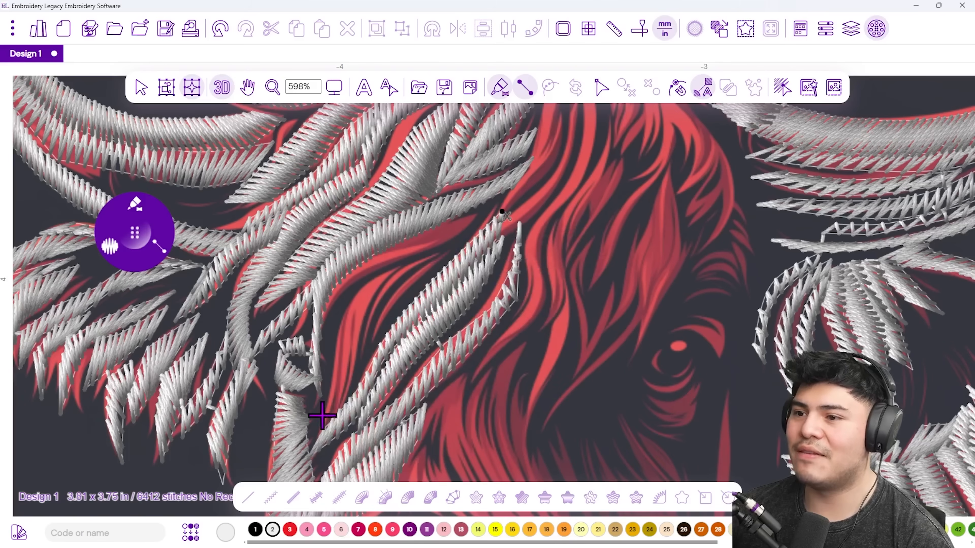
Trace a third column up the strand, correcting a misplaced point with Backspace.
left_click(340, 415)
left_click(335, 352)
left_click(356, 363)
left_click(369, 327)
left_click(356, 287)
left_click(441, 248)
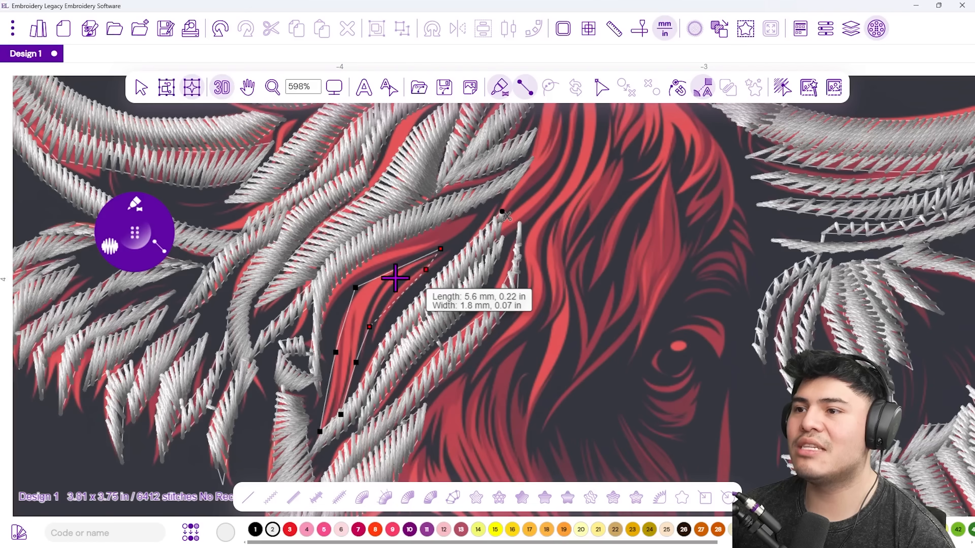
key("BackSpace")
key("BackSpace")
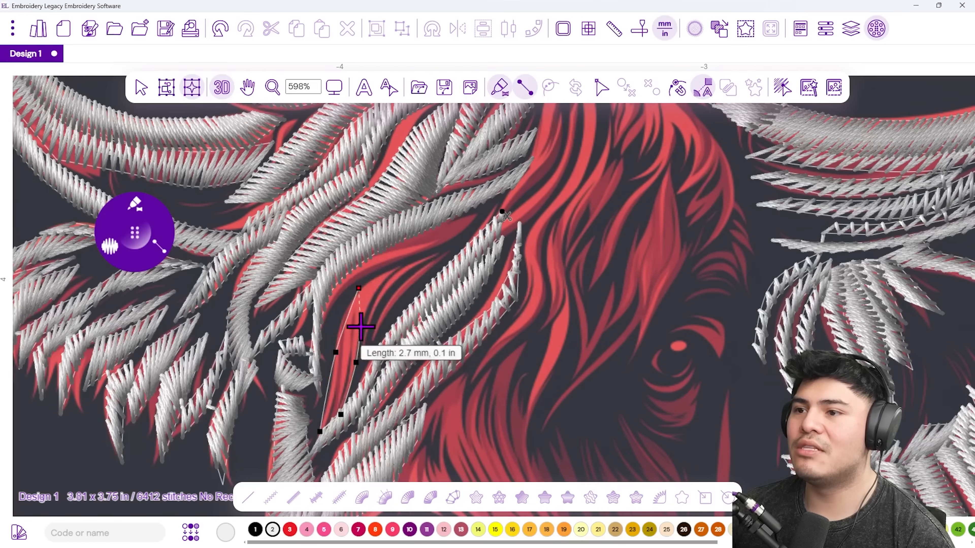
left_click(446, 261)
key("Return")
Stitch a fourth satin column along the next hair strand left of the eye.
left_click(332, 281)
left_click(332, 309)
left_click(369, 270)
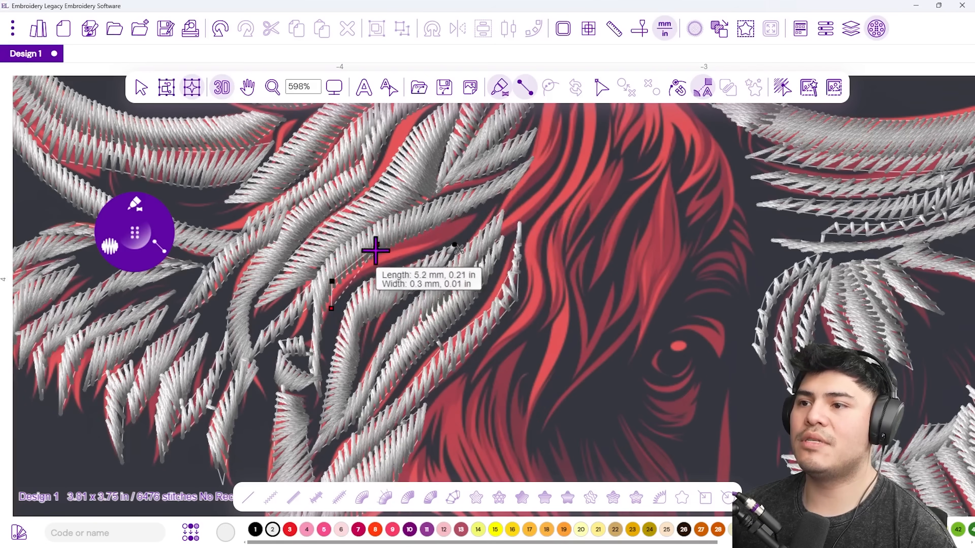
left_click(377, 244)
left_click(448, 219)
left_click(428, 249)
key("Return")
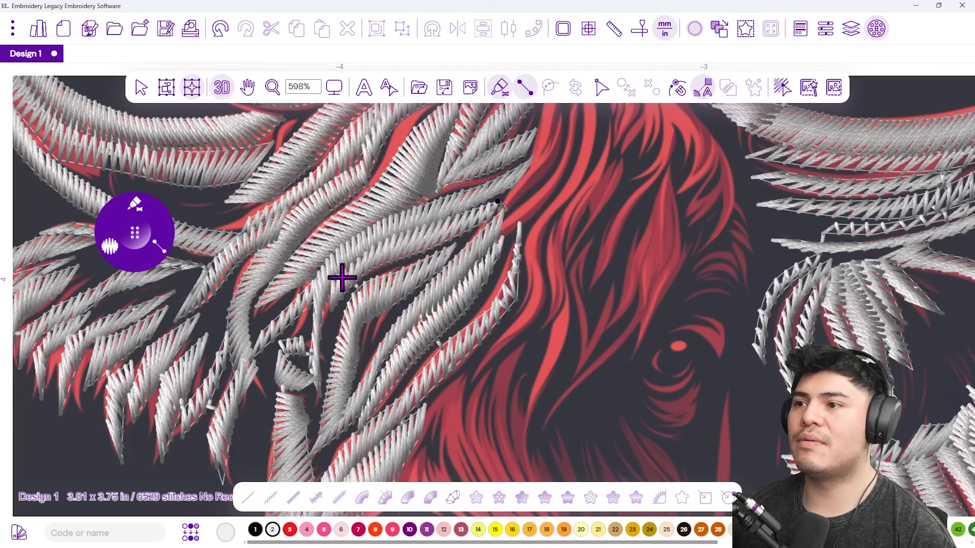
left_click_drag(530, 208, 399, 338)
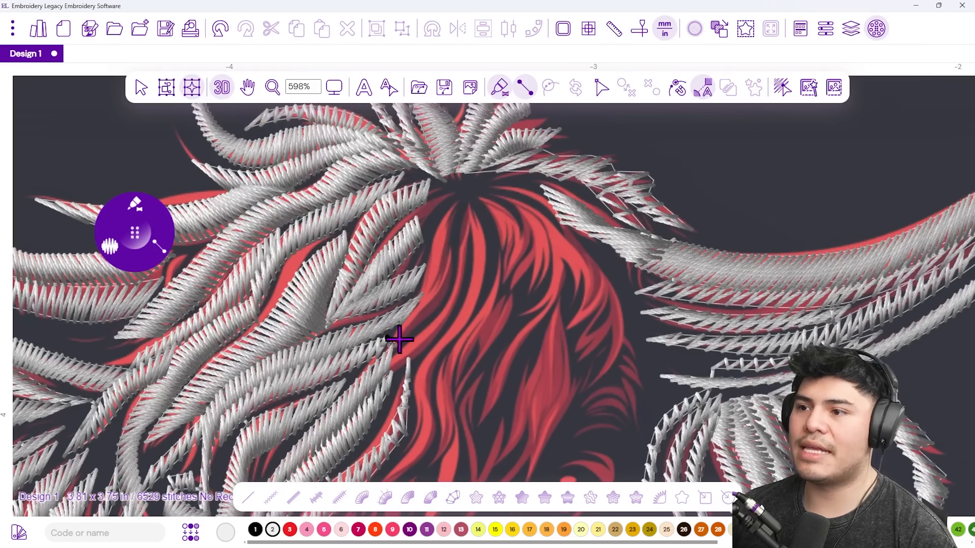
Stitch two satin columns running up to the hair parting.
left_click(440, 300)
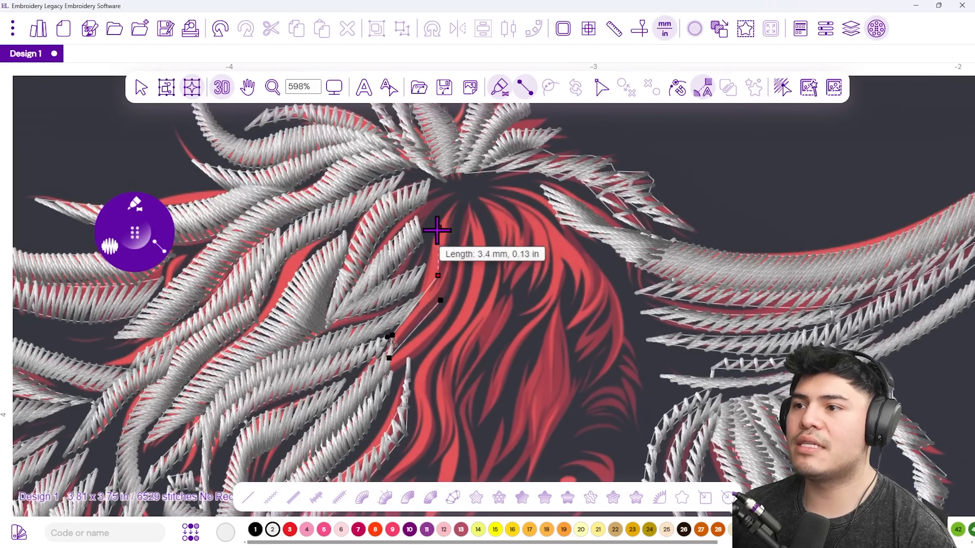
left_click(437, 245)
left_click(456, 195)
key("Return")
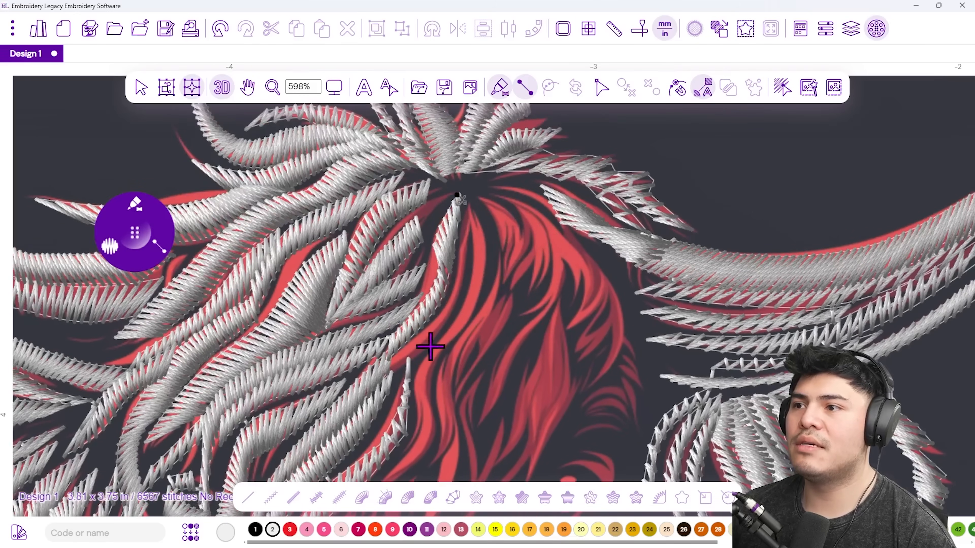
left_click(395, 357)
left_click(391, 382)
left_click(433, 344)
left_click(435, 318)
left_click(457, 262)
left_click(463, 205)
key("Return")
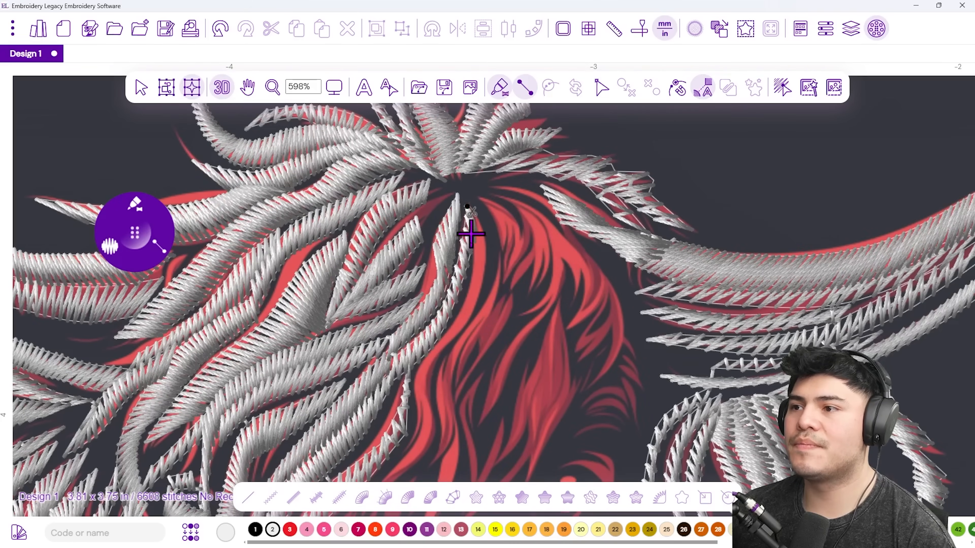
Stitch a long satin column down the red strand to its tip.
left_click(485, 236)
left_click(475, 264)
left_click(481, 295)
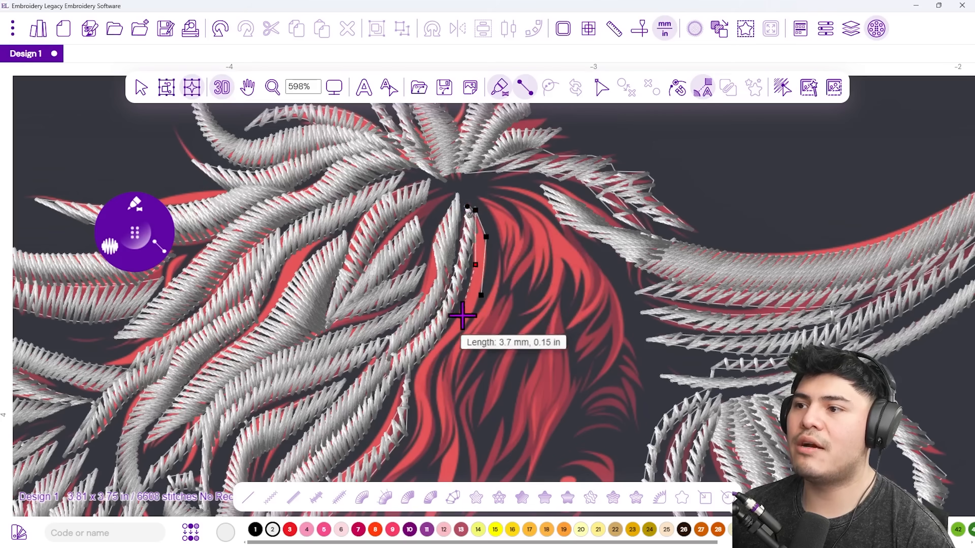
left_click(461, 312)
left_click(460, 337)
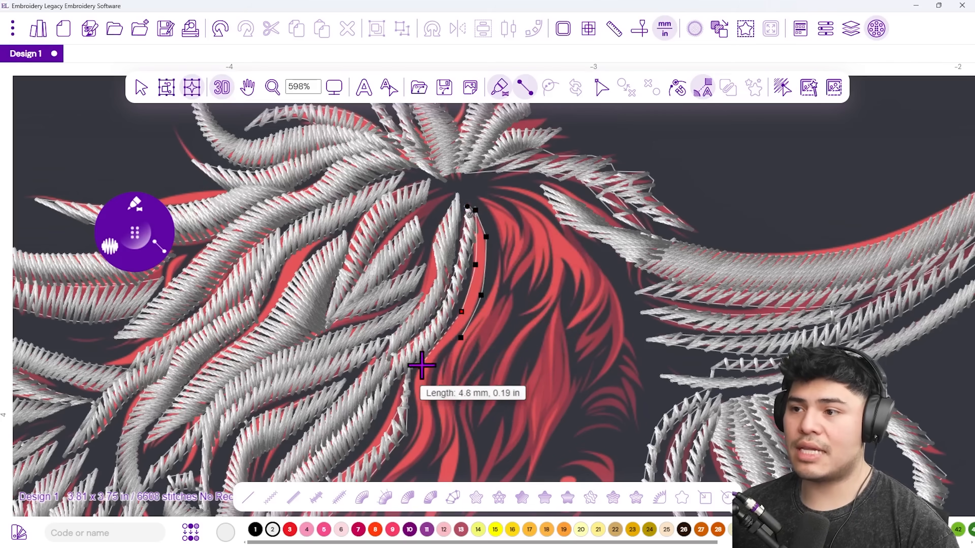
left_click(429, 356)
left_click(432, 380)
scroll(432, 380, "down", 3)
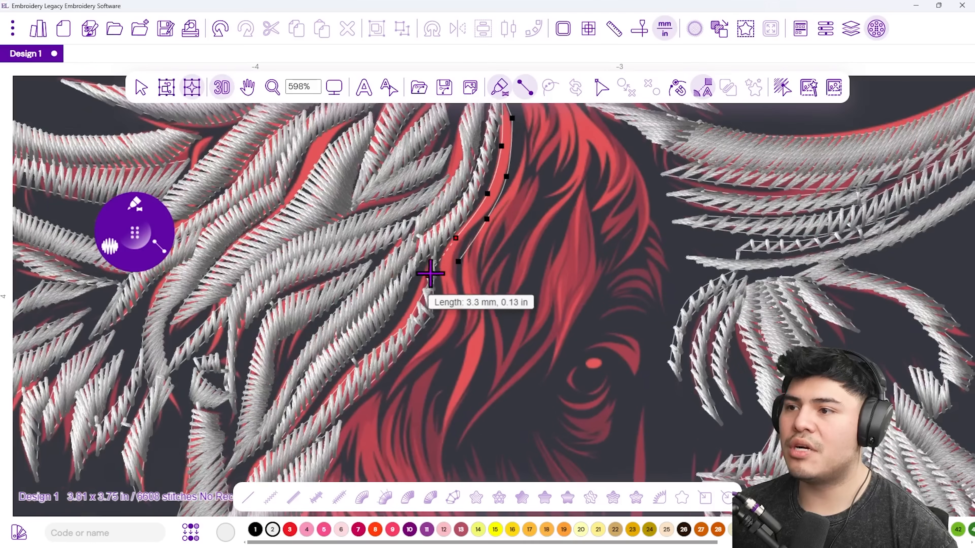
left_click(440, 266)
left_click(458, 298)
left_click(443, 304)
left_click(449, 332)
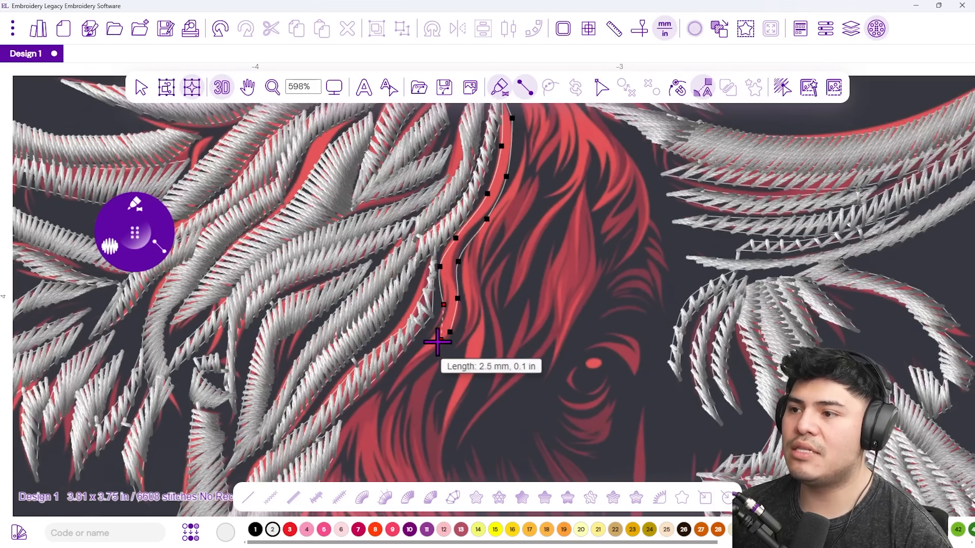
left_click(420, 346)
left_click(395, 376)
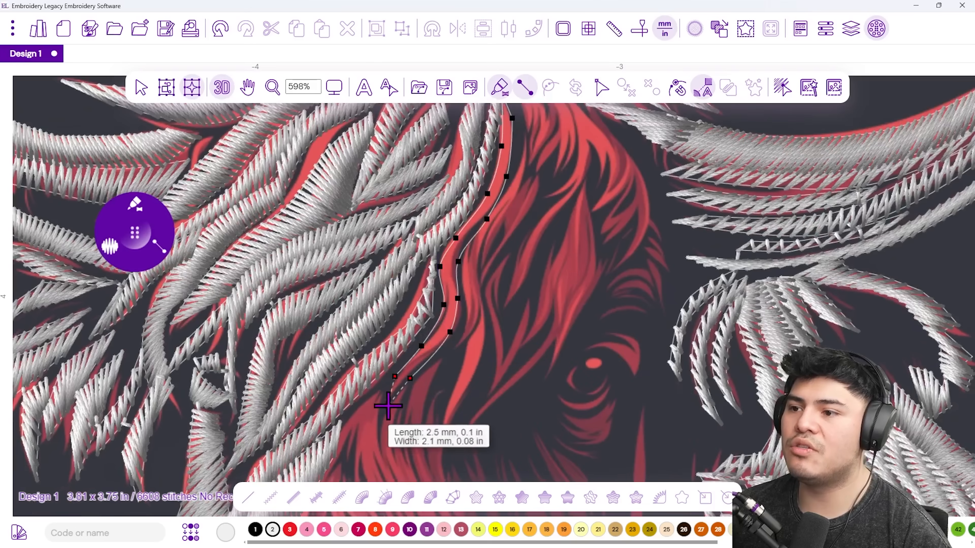
key("Return")
Add a short satin column near the crown and start another beside it.
left_click_drag(505, 272, 394, 378)
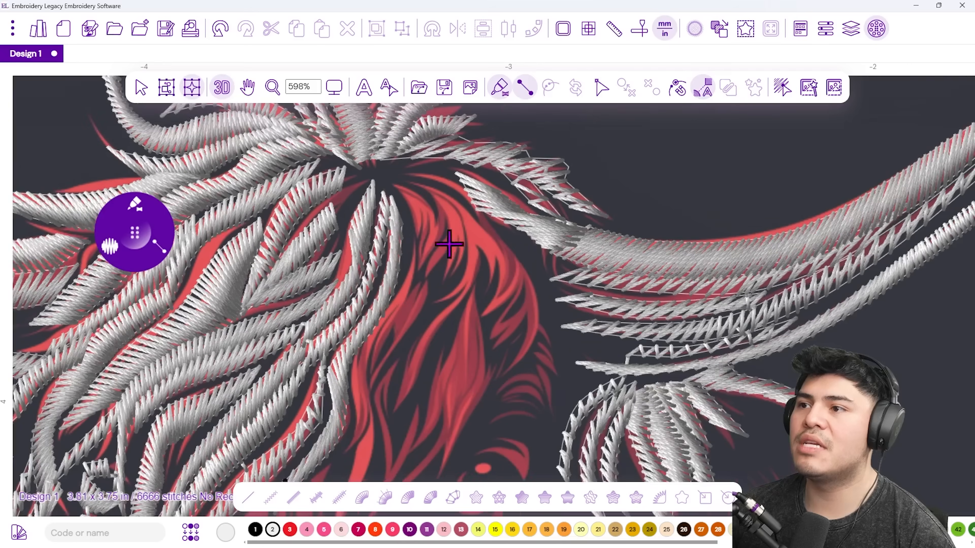
left_click(423, 192)
left_click(409, 215)
left_click(440, 227)
left_click(418, 239)
key("Return")
left_click(425, 186)
left_click(453, 196)
left_click(438, 218)
left_click(467, 242)
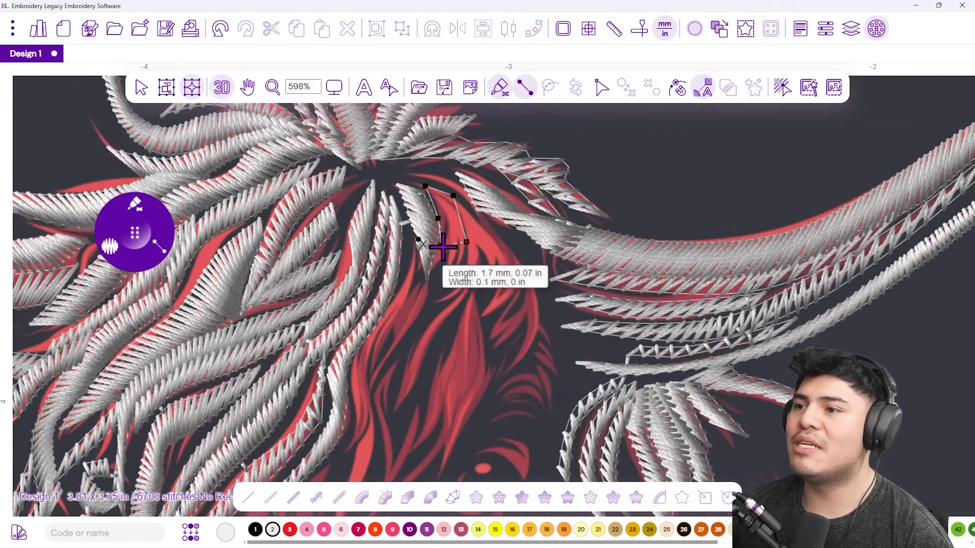
left_click(441, 246)
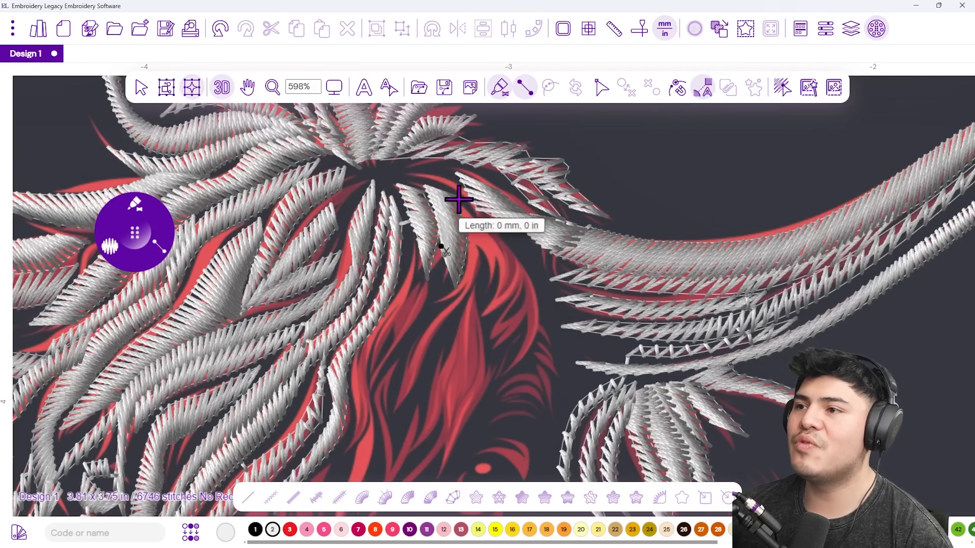
Place column points down a crown strand toward its tip.
left_click(479, 209)
left_click(465, 237)
left_click(489, 248)
left_click(464, 269)
left_click(479, 291)
left_click(439, 302)
left_click(445, 325)
left_click(417, 334)
left_click(419, 361)
left_click(400, 378)
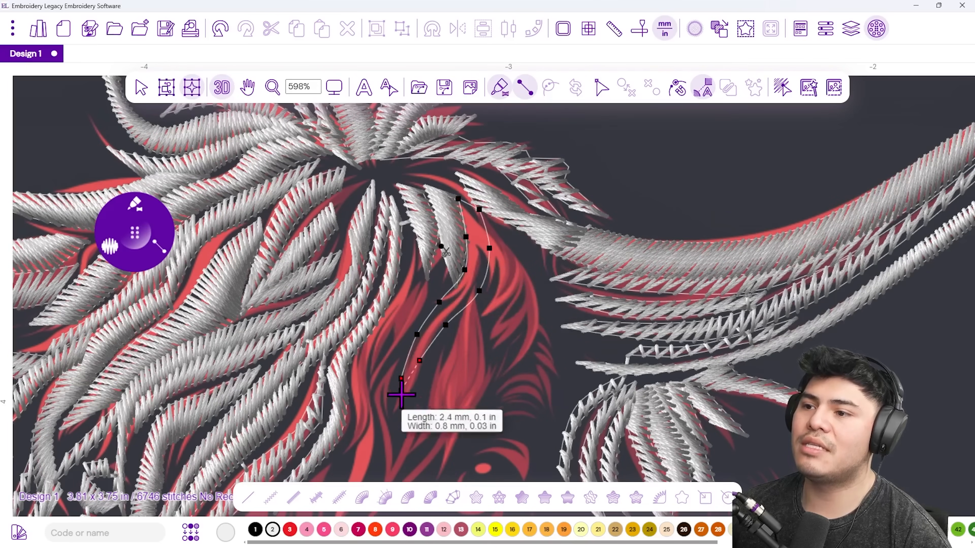
Trace two more columns further down the strand from the crown.
left_click(496, 269)
left_click(523, 287)
left_click(497, 290)
left_click(491, 327)
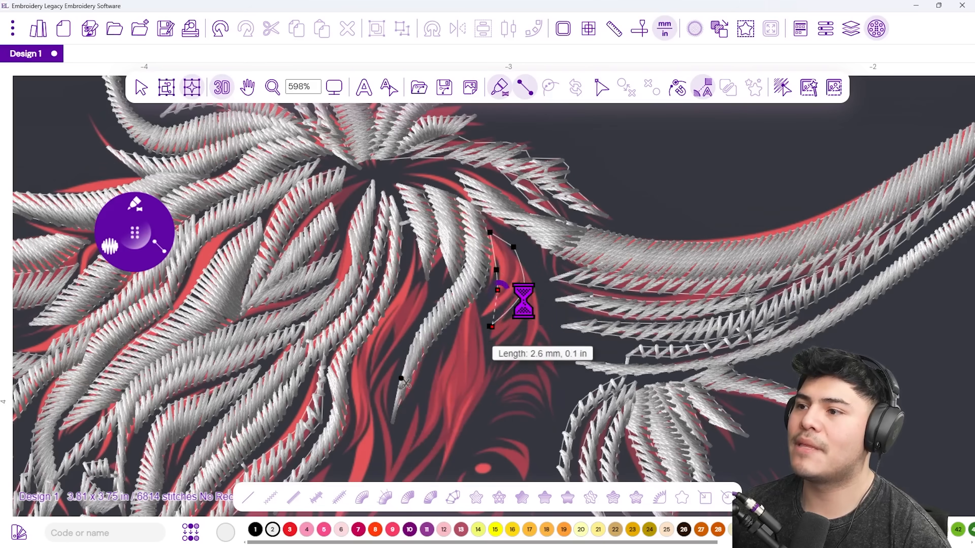
left_click(526, 272)
left_click(539, 301)
left_click(521, 303)
left_click(535, 336)
left_click(513, 340)
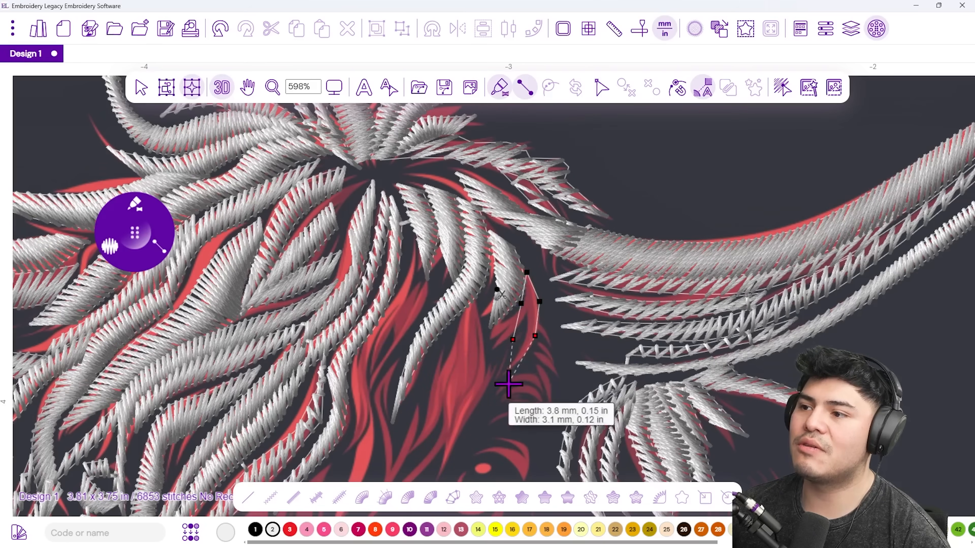
Choose a satin column drawing variant of the satin stitch tool.
scroll(392, 257, "down", 4)
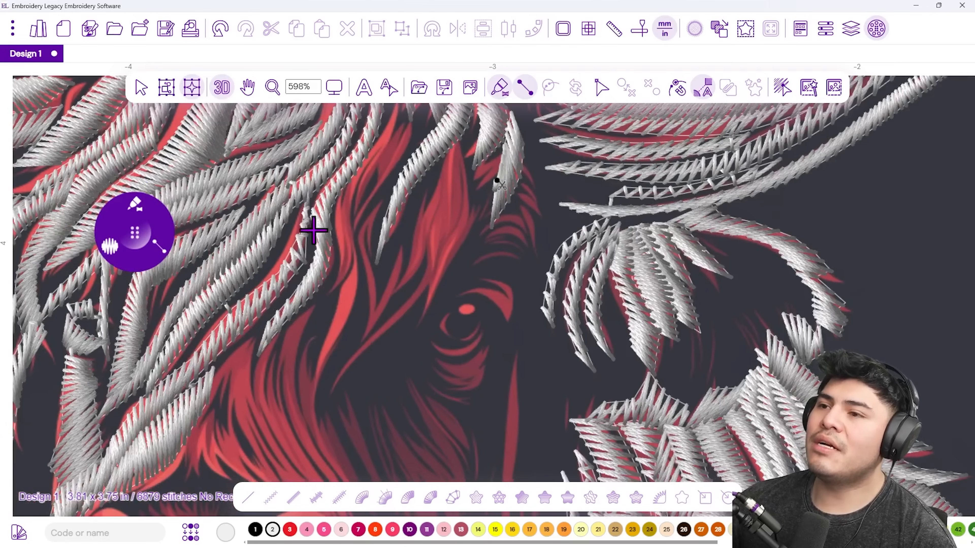
left_click(143, 209)
left_click(109, 250)
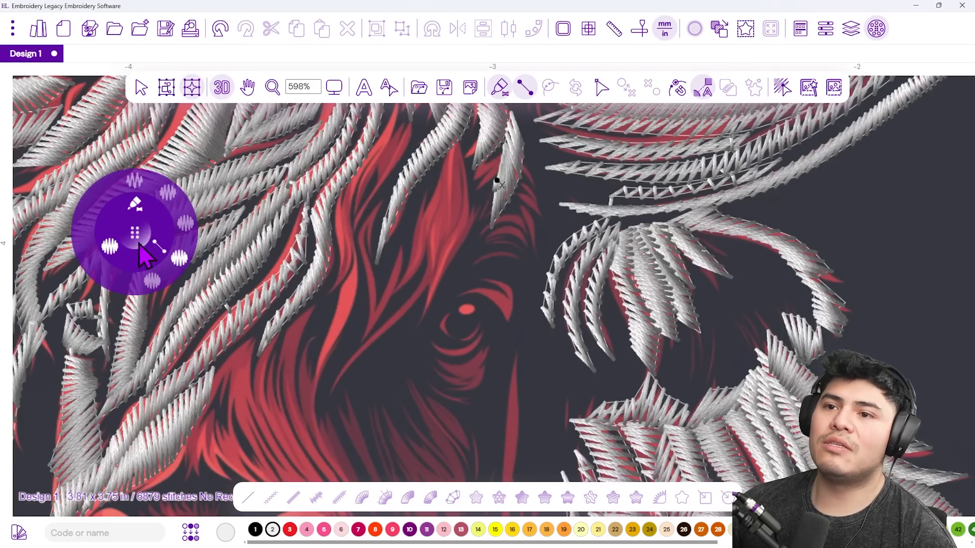
left_click(185, 221)
Digitize a short satin column on the curled strand above the muzzle.
left_click(523, 165)
left_click(518, 187)
left_click(534, 188)
left_click(508, 205)
left_click(536, 215)
left_click(517, 260)
left_click(510, 224)
key("Return")
Add a second short satin column beside the first strand.
left_click(491, 192)
left_click(495, 210)
left_click(458, 222)
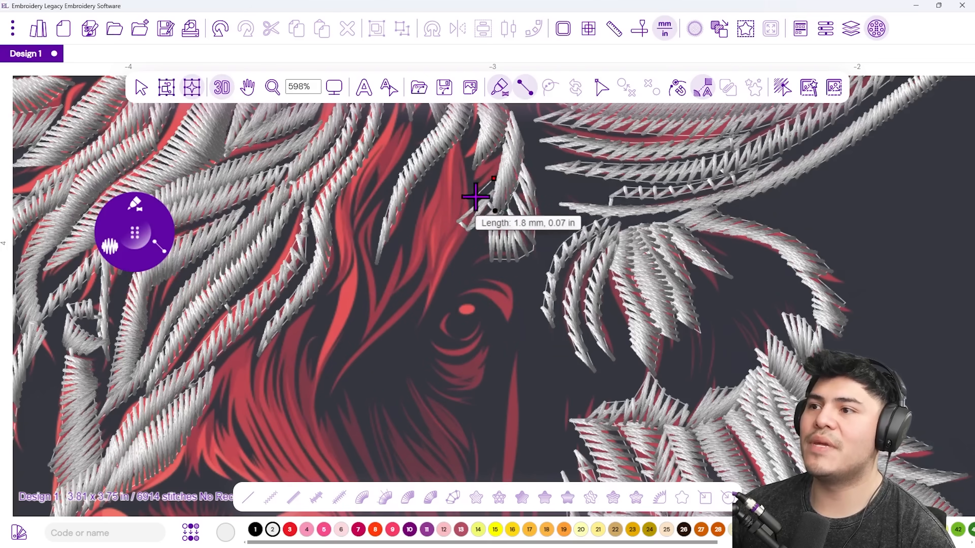
left_click(475, 196)
key("Return")
Digitize a satin column from the strand's top down to its tip.
left_click(458, 141)
left_click(476, 160)
left_click(442, 169)
left_click(471, 188)
left_click(431, 209)
left_click(468, 228)
left_click(417, 226)
left_click(444, 270)
left_click(422, 268)
left_click(429, 317)
key("Return")
Stitch two small satin shapes above the eye and cancel an unfinished one.
left_click(481, 279)
left_click(482, 297)
left_click(509, 329)
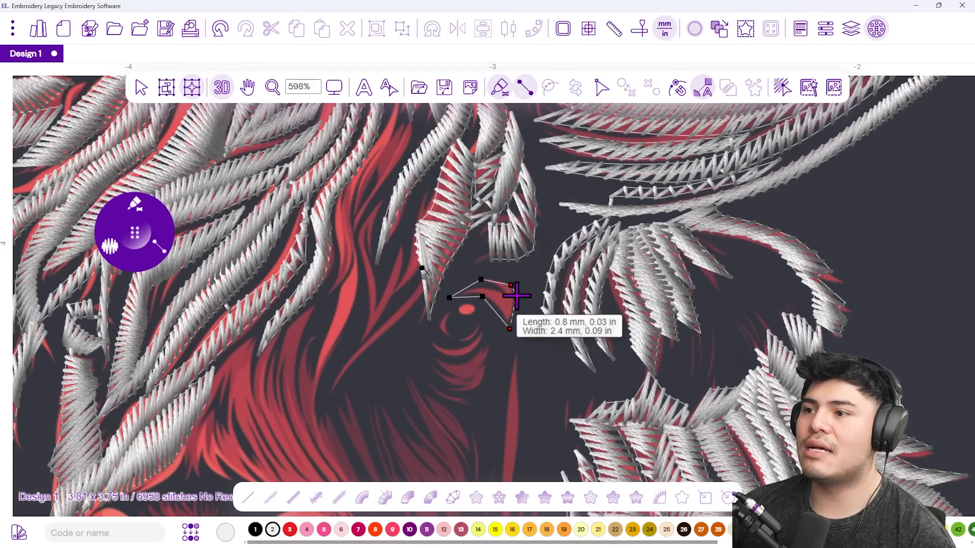
key("Return")
left_click(485, 306)
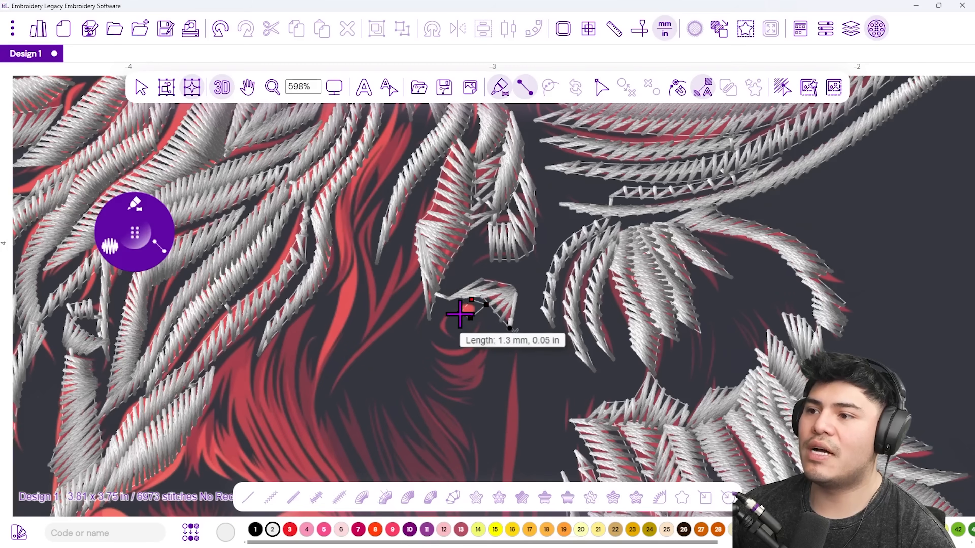
key("Return")
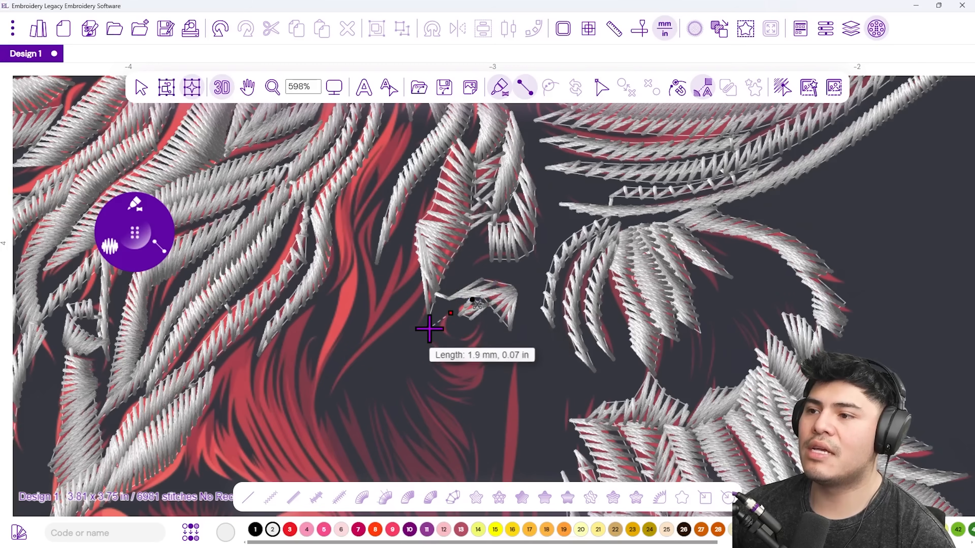
key("Escape")
Add another short satin column along a lower hair strand.
left_click(479, 346)
left_click(467, 335)
left_click(456, 353)
left_click(433, 342)
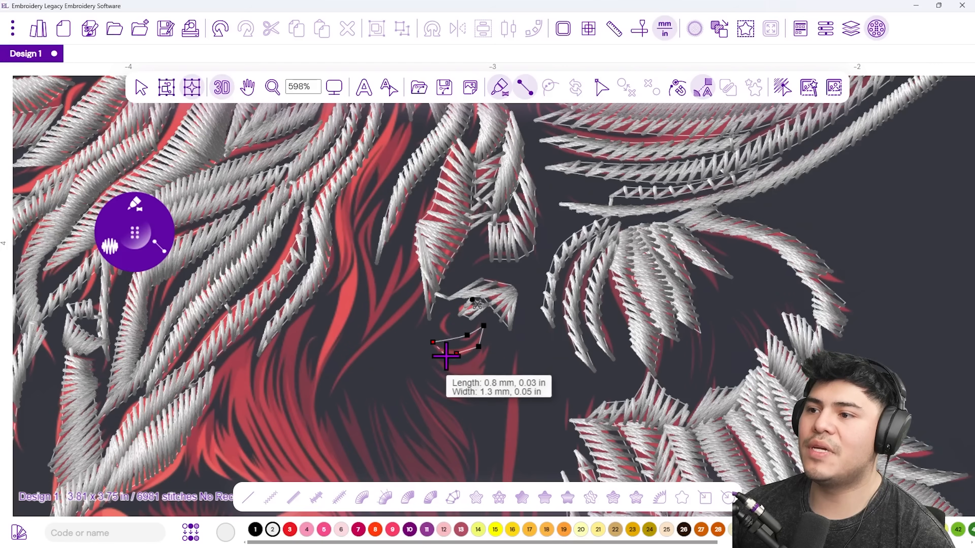
key("Return")
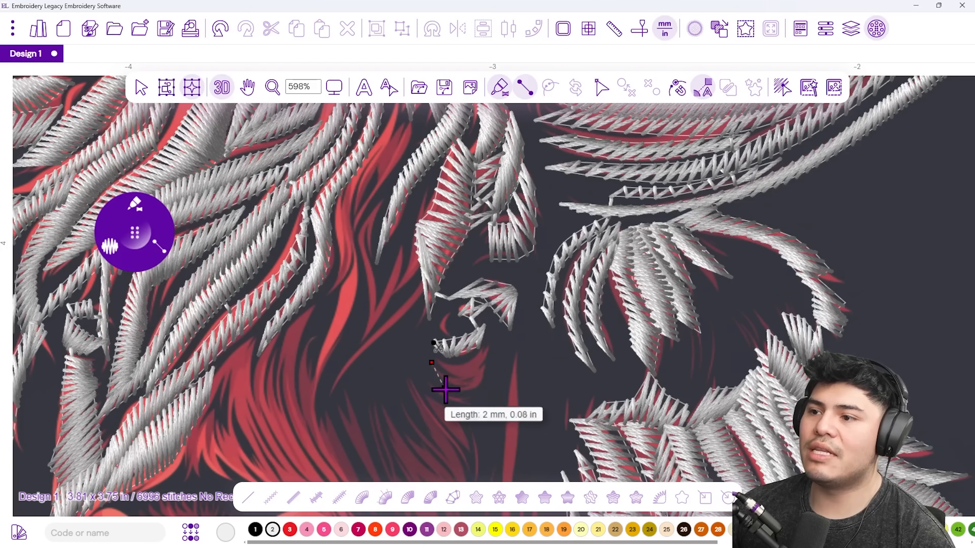
Digitize the long hair strand toward the muzzle as a satin column.
left_click(450, 395)
left_click(468, 361)
left_click(463, 392)
left_click(494, 347)
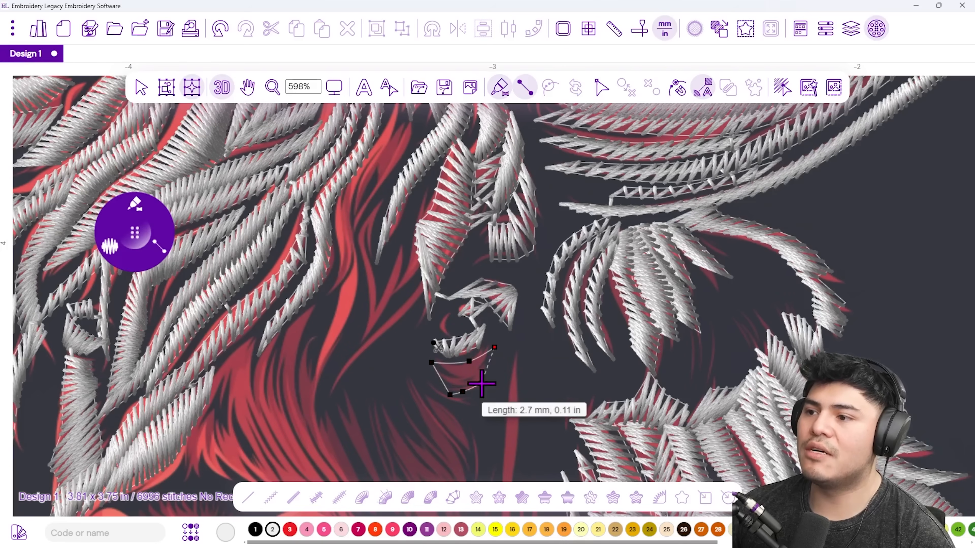
left_click_drag(436, 434, 442, 288)
left_click(431, 248)
left_click(457, 262)
left_click(448, 282)
left_click(472, 280)
left_click(485, 301)
left_click(469, 324)
left_click(485, 365)
left_click(494, 318)
right_click(494, 318)
Zoom in and digitize a satin column along the strand down to its tip.
scroll(444, 330, "down", 3)
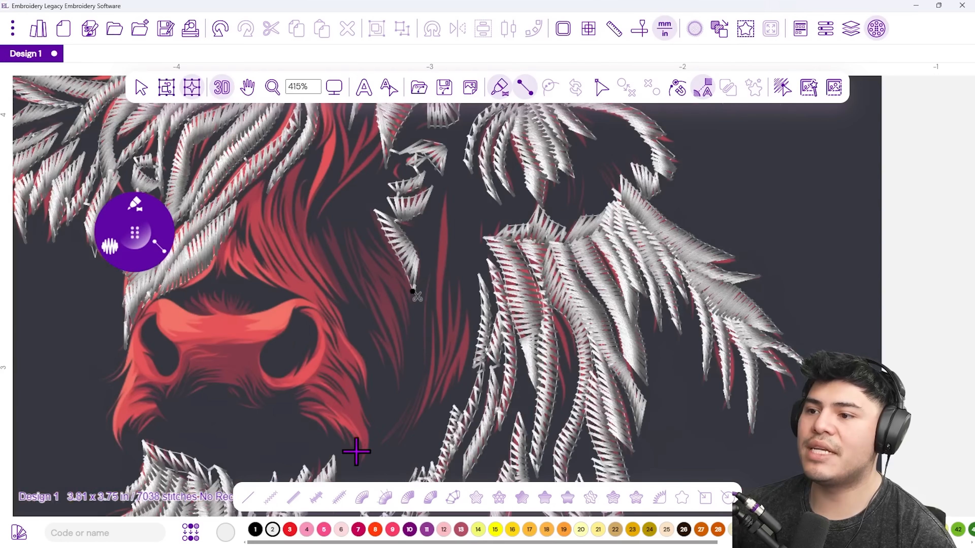
scroll(435, 192, "up", 4)
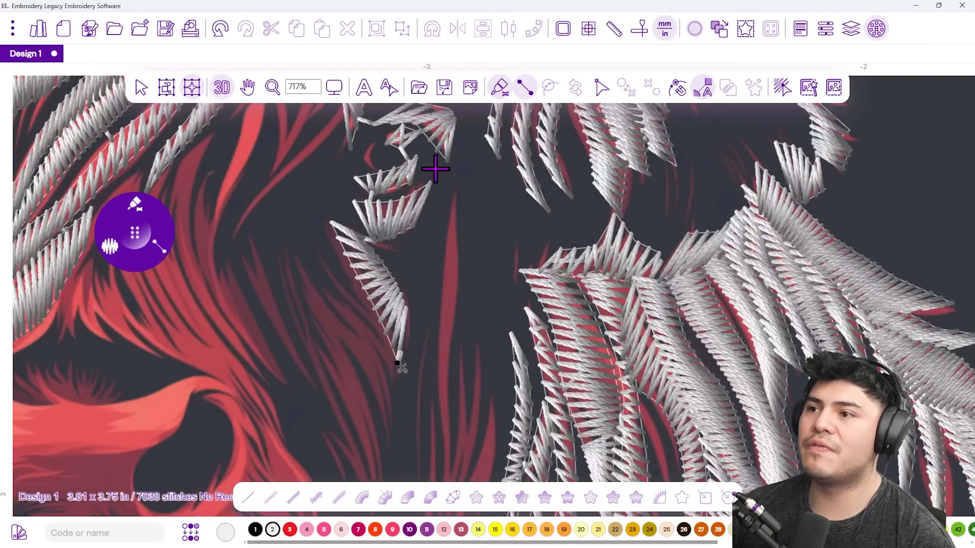
left_click(395, 368)
left_click(391, 409)
left_click(356, 344)
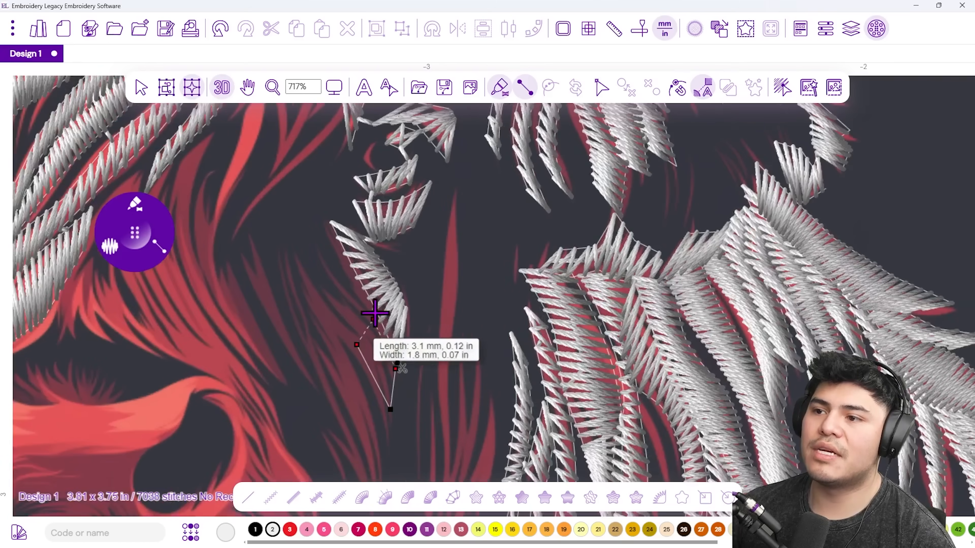
left_click(317, 252)
left_click(358, 280)
right_click(358, 282)
Digitize a satin column from a strand near the top down to its tip.
left_click_drag(362, 417, 391, 312)
left_click(316, 155)
left_click(339, 161)
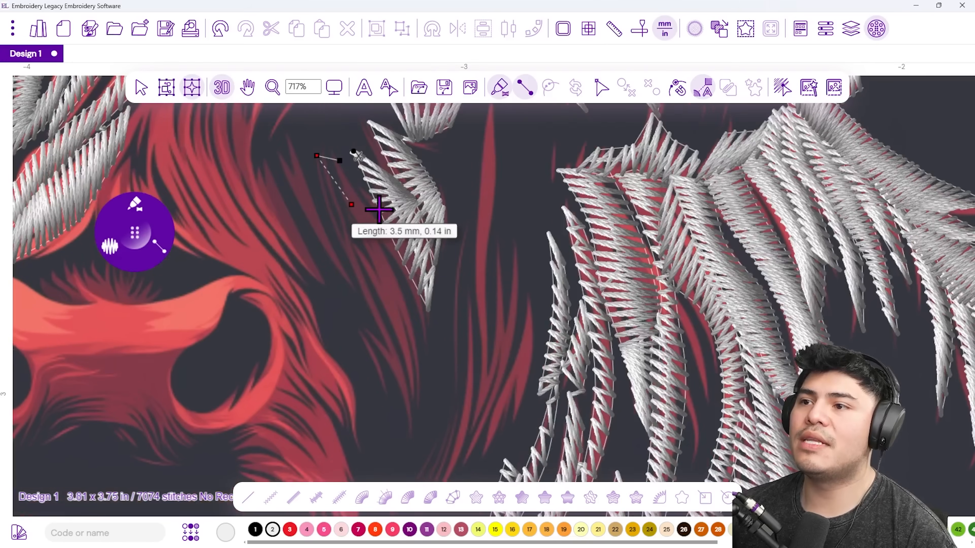
left_click(356, 213)
left_click(384, 212)
left_click(387, 291)
left_click(409, 398)
right_click(409, 401)
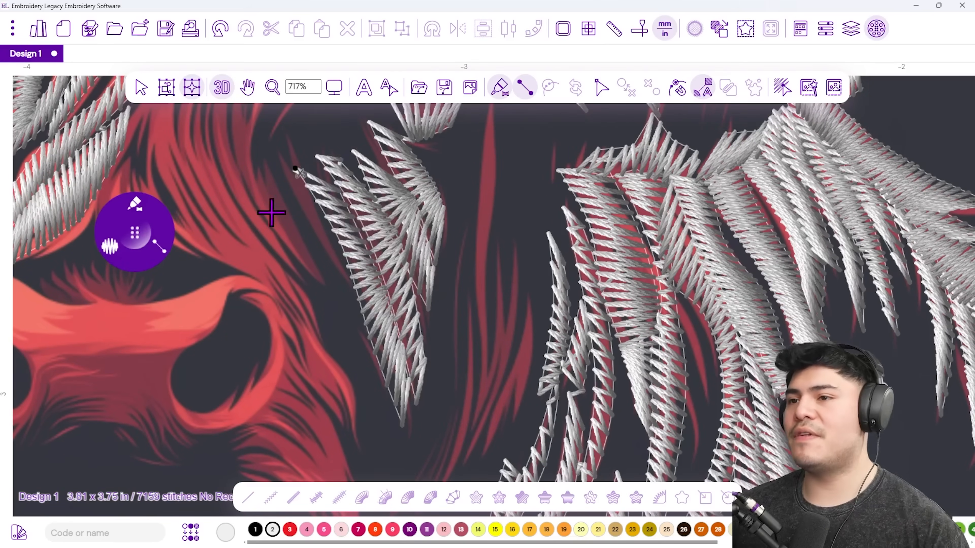
Bring the forelock above the nose into view and stitch a column over the red hair.
left_click_drag(335, 230, 443, 322)
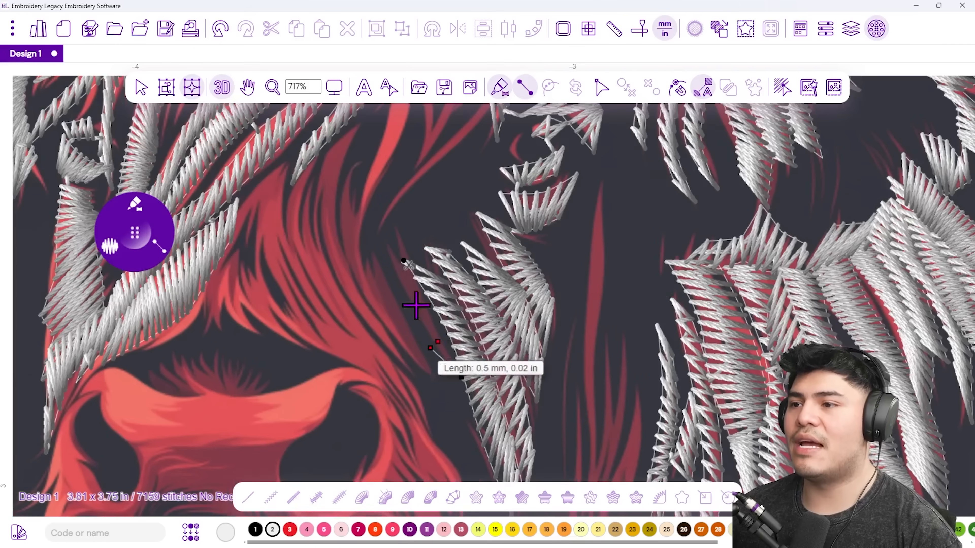
right_click(446, 327)
scroll(411, 298, "up", 3)
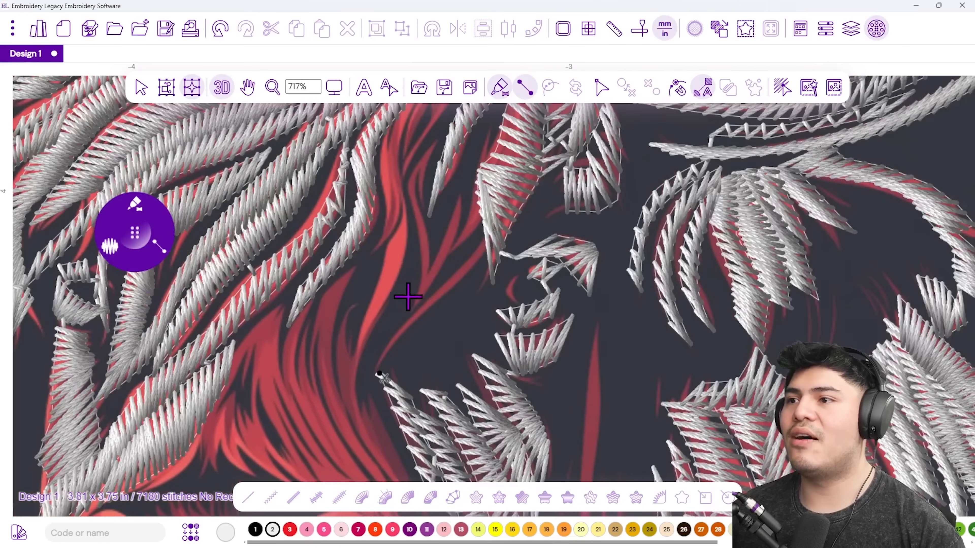
left_click(378, 352)
left_click(402, 337)
left_click(456, 303)
left_click(413, 307)
left_click(462, 252)
left_click(490, 225)
left_click(485, 203)
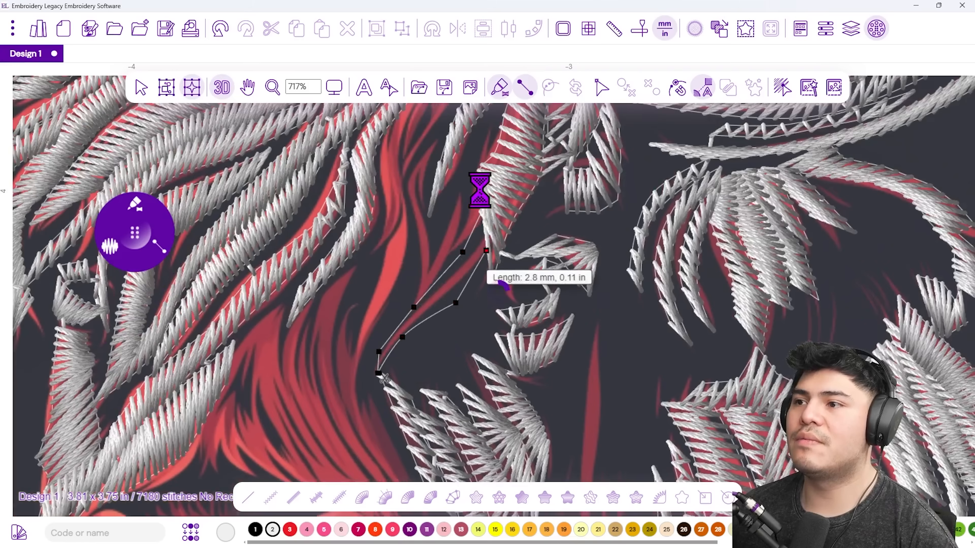
right_click(481, 192)
Outline the next forelock strand and generate its satin column.
left_click(479, 225)
left_click(478, 178)
left_click(450, 212)
left_click(454, 257)
left_click(418, 310)
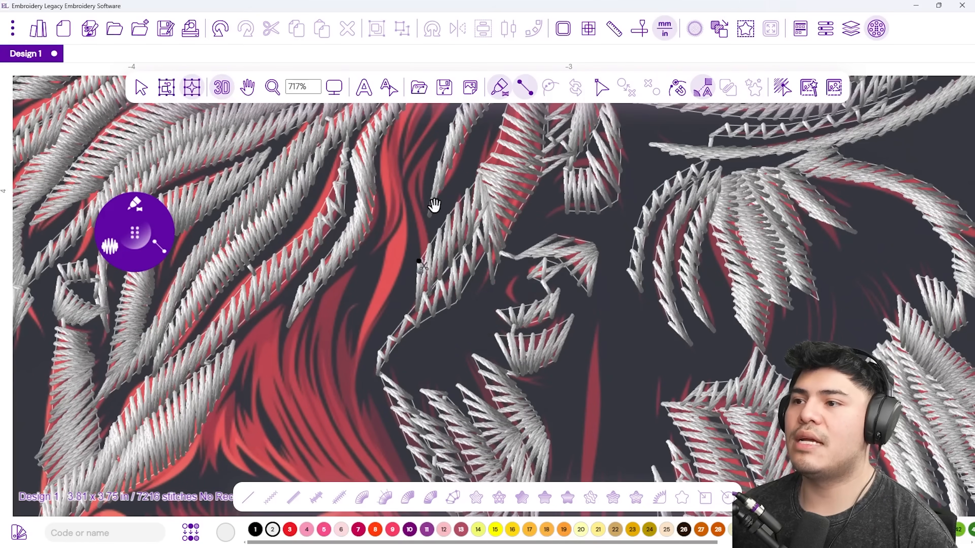
scroll(419, 273, "up", 3)
scroll(418, 273, "left", 1)
left_click(458, 362)
left_click(475, 339)
left_click(465, 308)
left_click(443, 296)
left_click(471, 229)
key("Return")
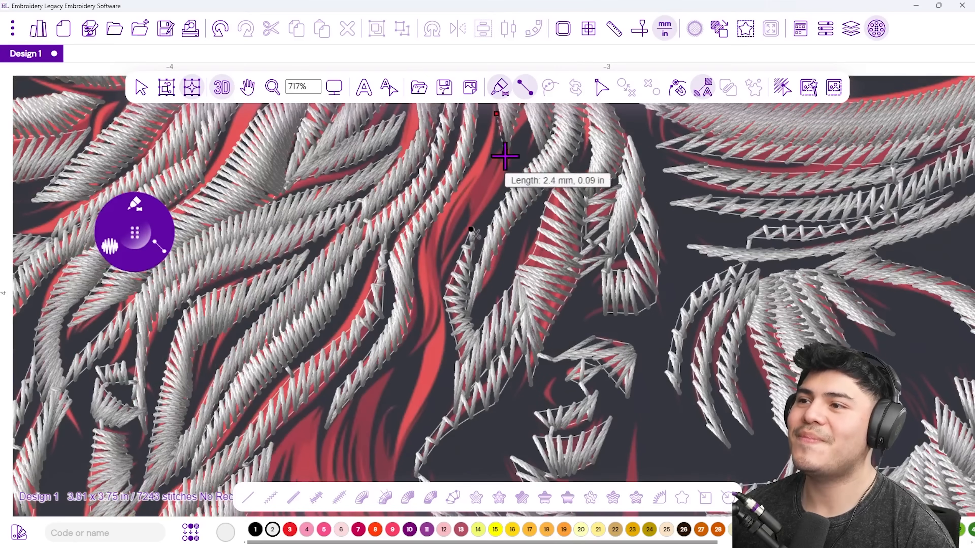
Start a long satin column by placing points down a hair strand.
left_click(503, 163)
left_click(451, 186)
left_click(480, 226)
left_click(453, 261)
left_click(423, 242)
left_click(424, 291)
left_click(441, 327)
left_click(416, 342)
left_click(434, 394)
left_click(400, 402)
Continue the long column to the strand's lower end and generate its satin stitches.
left_click_drag(413, 396, 437, 230)
left_click(429, 227)
left_click(430, 289)
left_click(396, 282)
left_click(425, 322)
left_click(407, 349)
left_click(443, 361)
left_click(467, 432)
key("Return")
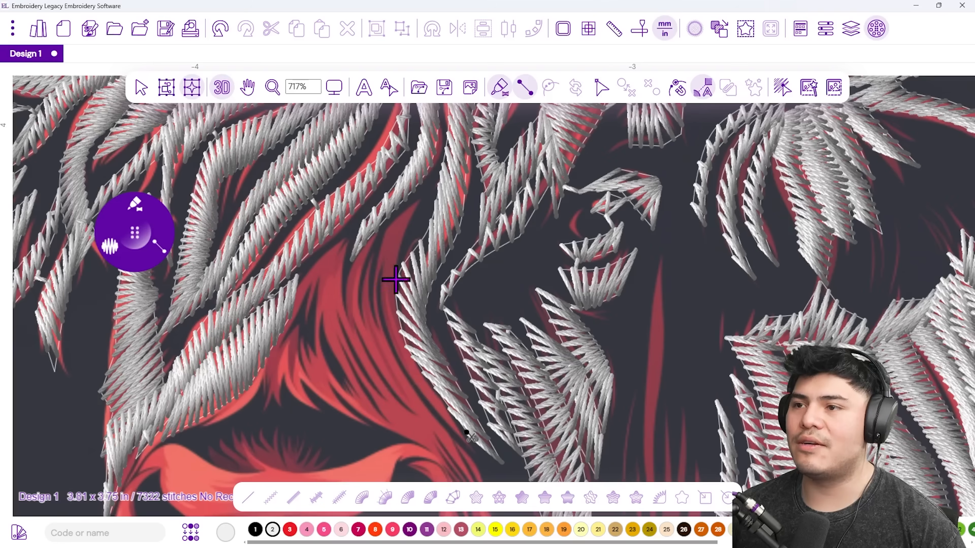
Digitize one more satin column on the strand beside the red hair.
left_click(412, 199)
left_click(411, 229)
left_click(373, 254)
left_click(396, 279)
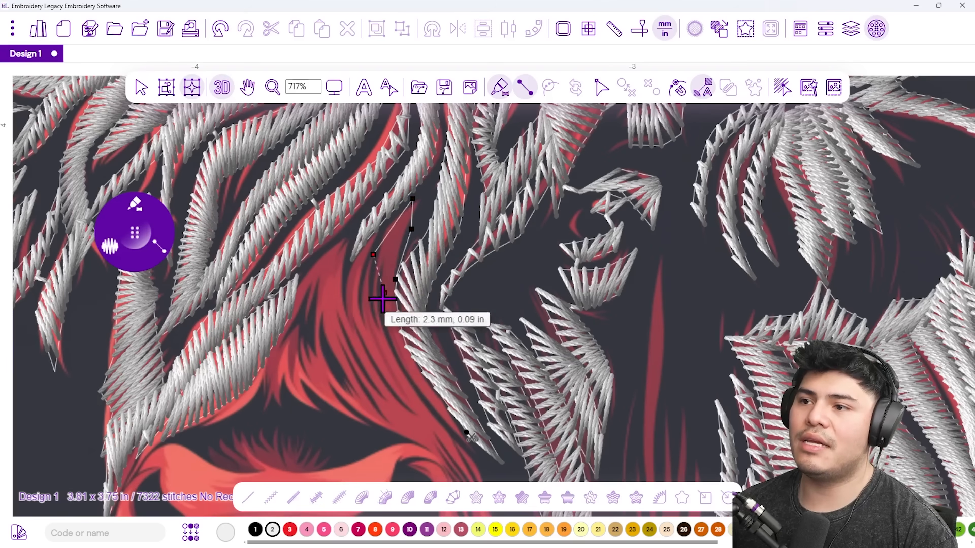
left_click(373, 325)
left_click(407, 344)
left_click(433, 418)
left_click(466, 442)
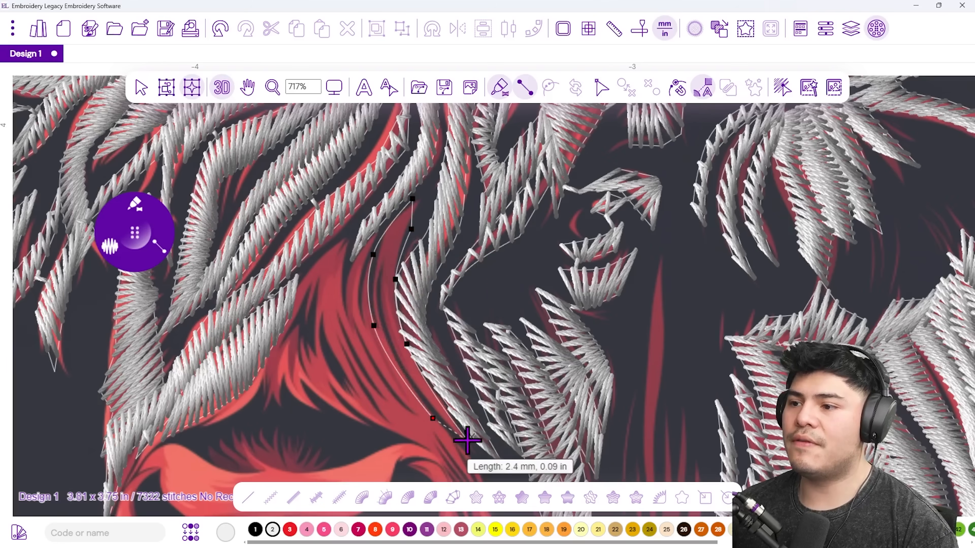
key("Return")
Cover the curved hair strand above the muzzle with a satin column, from its sides to its tip.
mouse_move(119, 251)
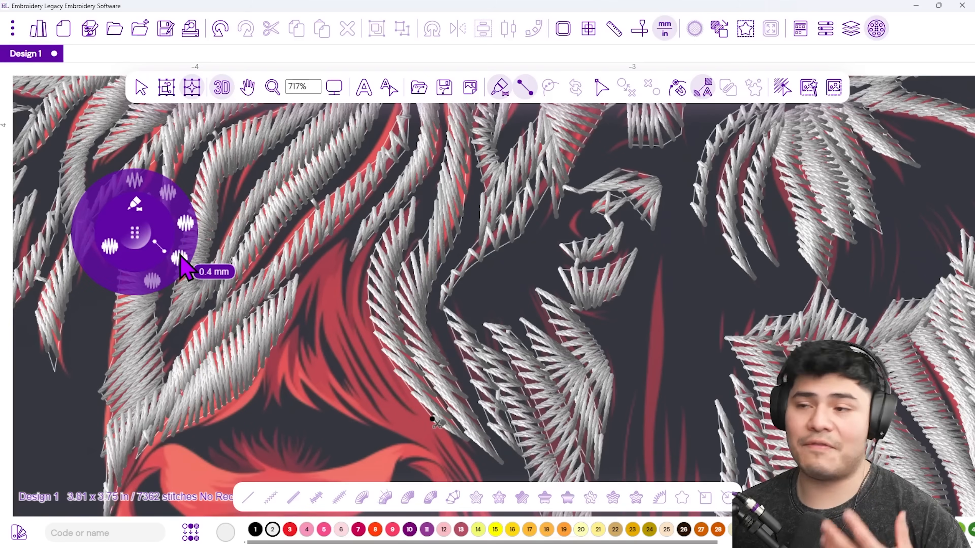
scroll(352, 327, "down", 1)
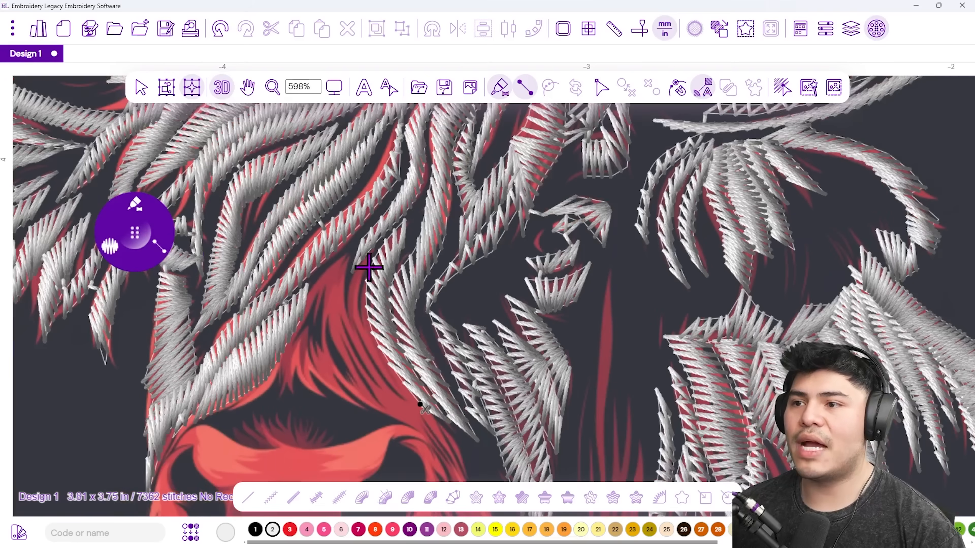
left_click(347, 284)
left_click(361, 294)
left_click(345, 313)
left_click(379, 348)
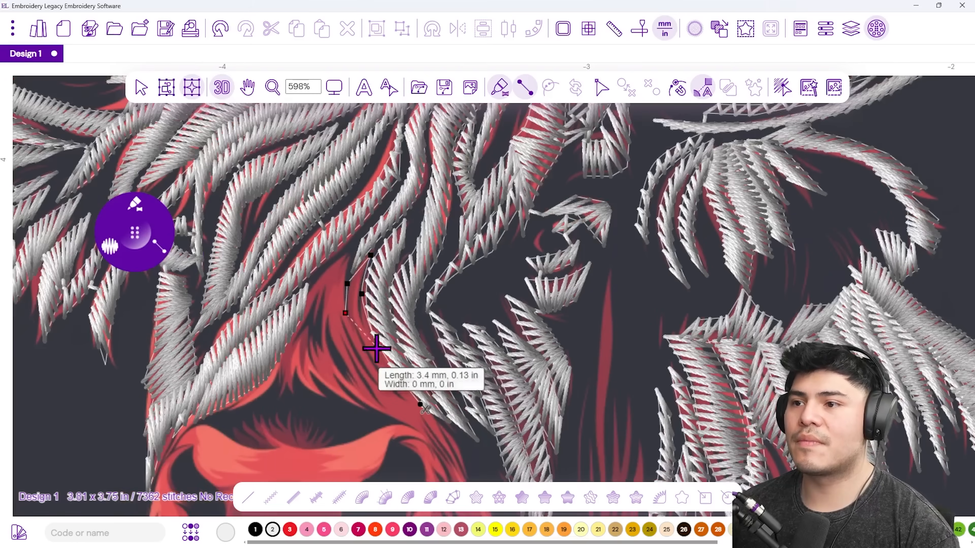
left_click(357, 346)
left_click(379, 368)
left_click(436, 416)
left_click(415, 415)
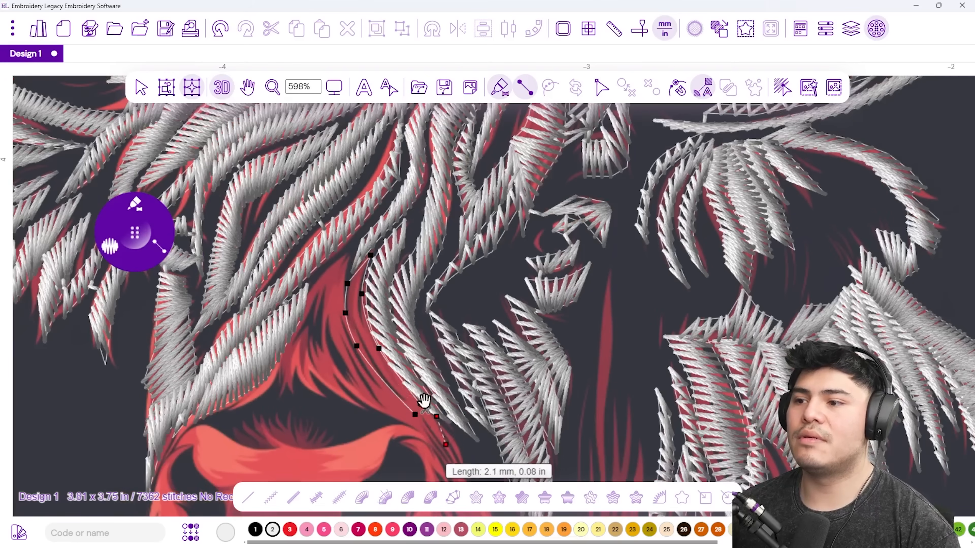
left_click_drag(460, 463, 429, 382)
left_click(438, 390)
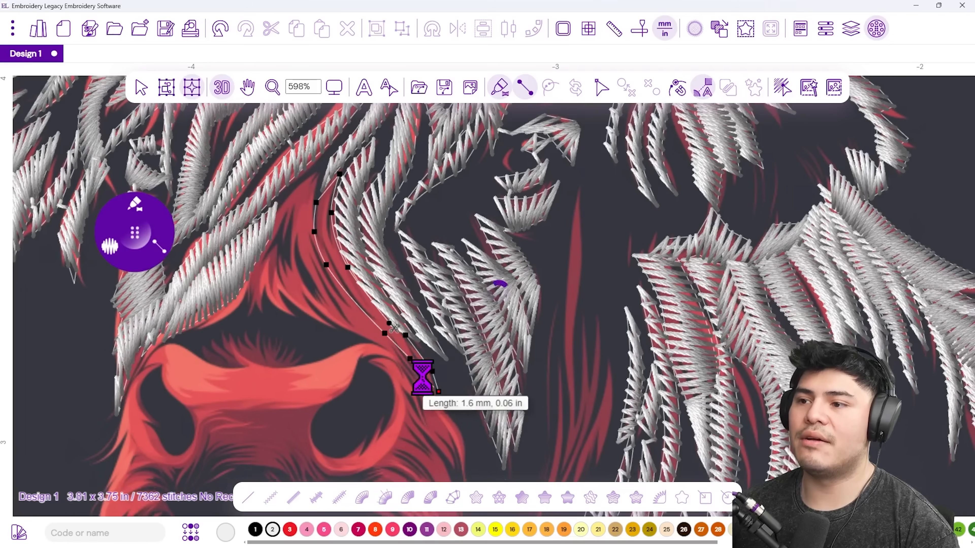
key("Return")
Place satin column points along both sides of a long strand down the red hair.
left_click(315, 177)
left_click(286, 197)
left_click(316, 213)
left_click(291, 235)
left_click(326, 264)
left_click(305, 270)
left_click(364, 318)
left_click(339, 317)
left_click(399, 356)
left_click(367, 342)
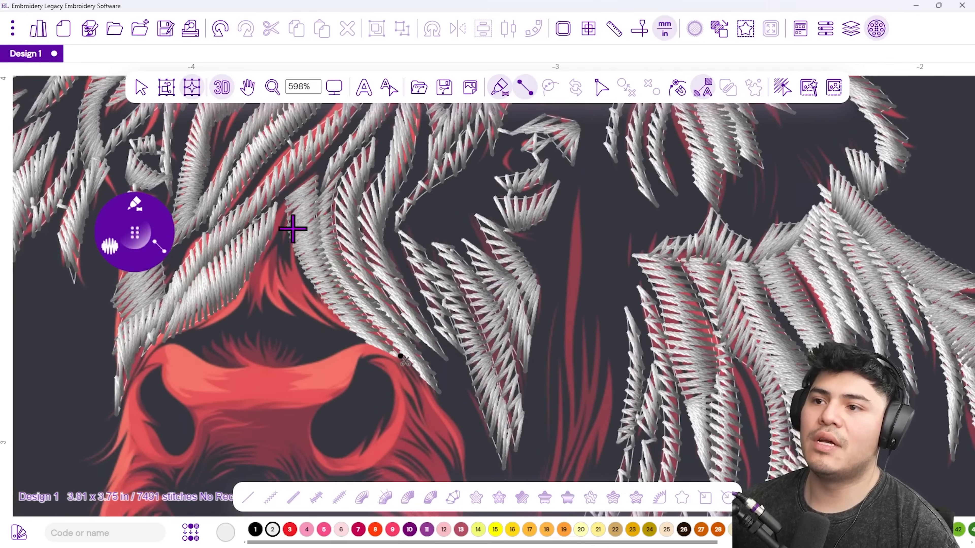
Outline the adjacent hair spike and generate its satin stitches.
left_click(288, 204)
left_click(278, 255)
left_click(250, 266)
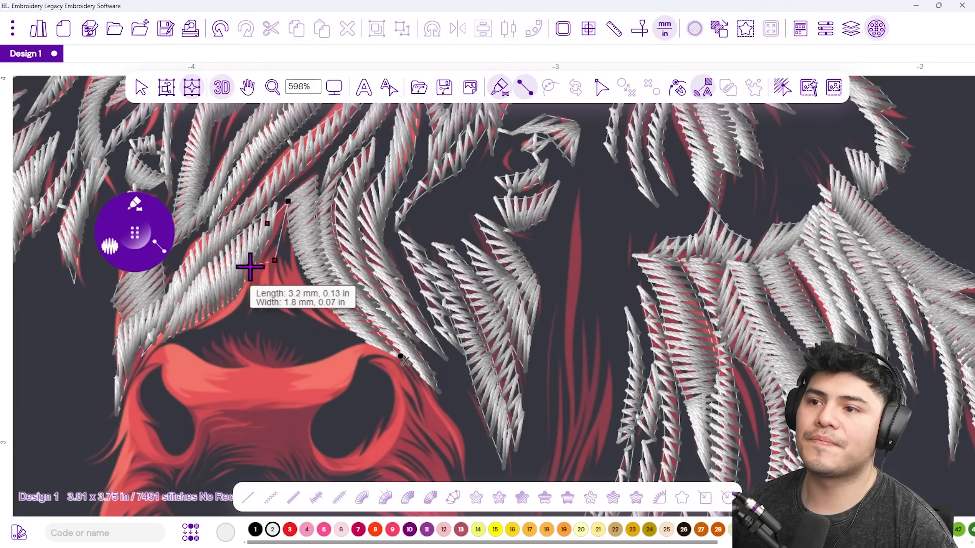
left_click(290, 204)
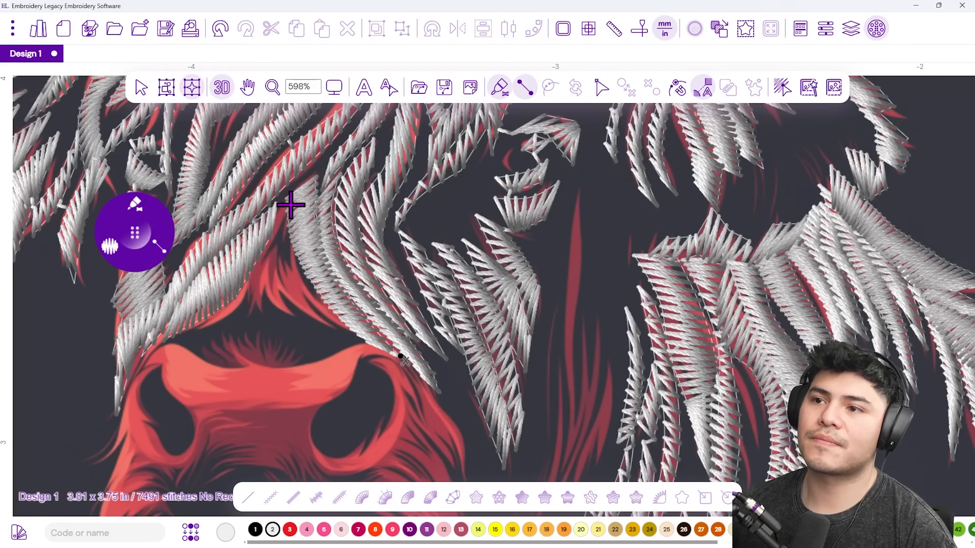
left_click(283, 237)
left_click(251, 254)
left_click(265, 272)
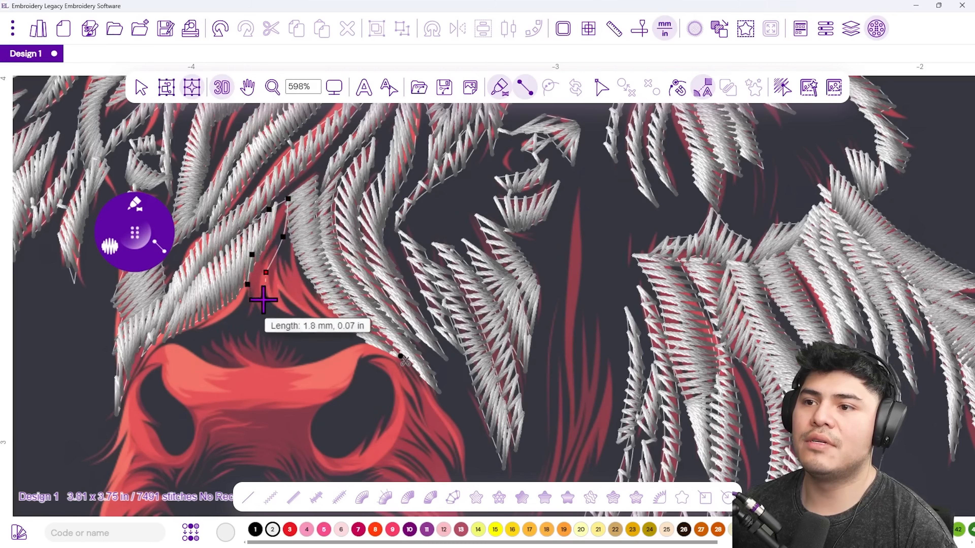
left_click(248, 319)
key("Return")
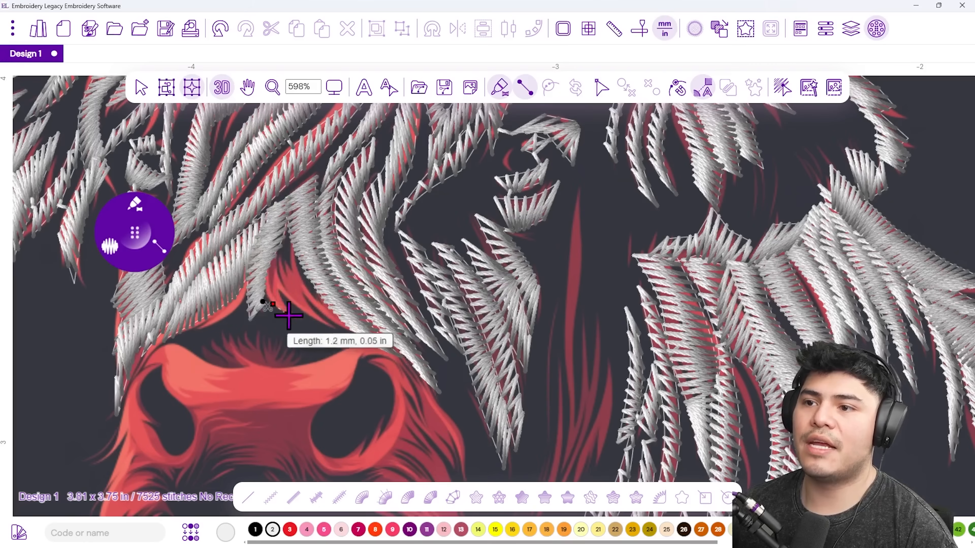
Add a short satin column for a small hair spike.
left_click(272, 250)
left_click(283, 269)
left_click(303, 310)
key("Return")
Stitch the next spike just above the muzzle as a satin column.
left_click(301, 310)
left_click(332, 327)
left_click(280, 287)
left_click(277, 262)
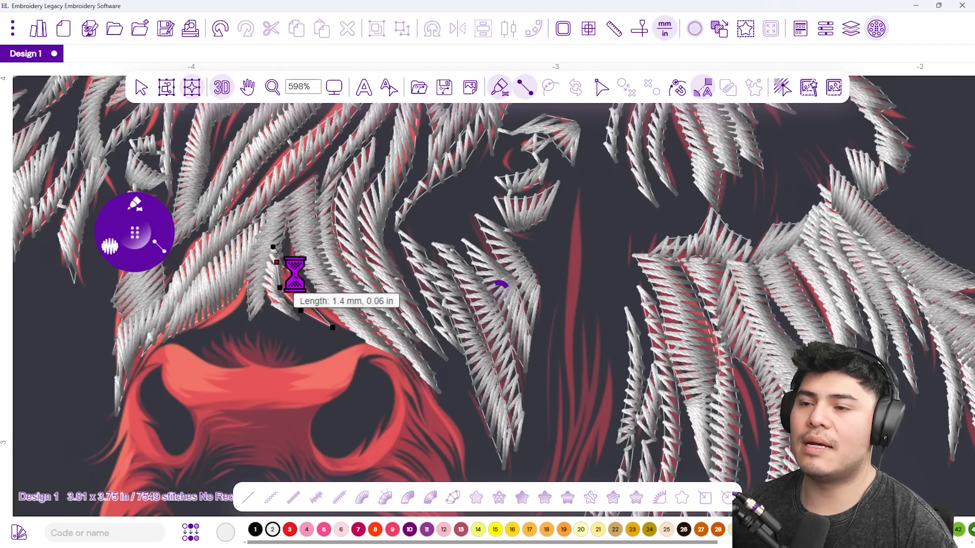
left_click(292, 286)
left_click(288, 250)
left_click(304, 264)
left_click(315, 299)
left_click(333, 326)
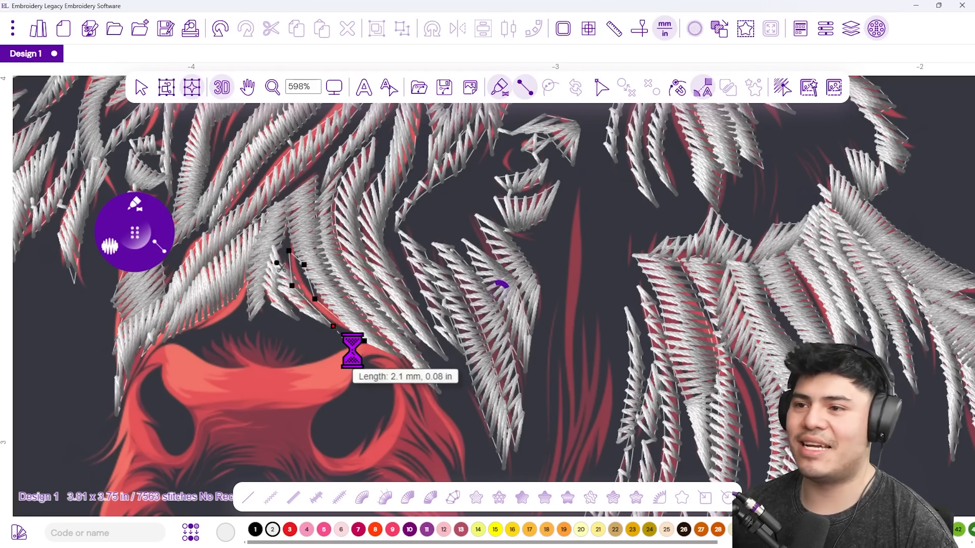
key("Return")
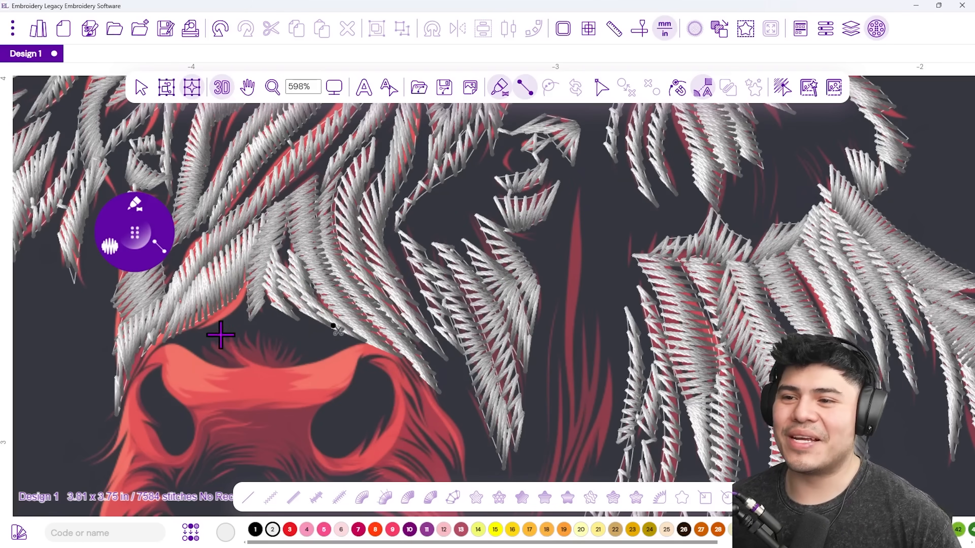
Cover the next strand with a nine-point satin column.
scroll(298, 323, "down", 2)
scroll(430, 311, "left", 3)
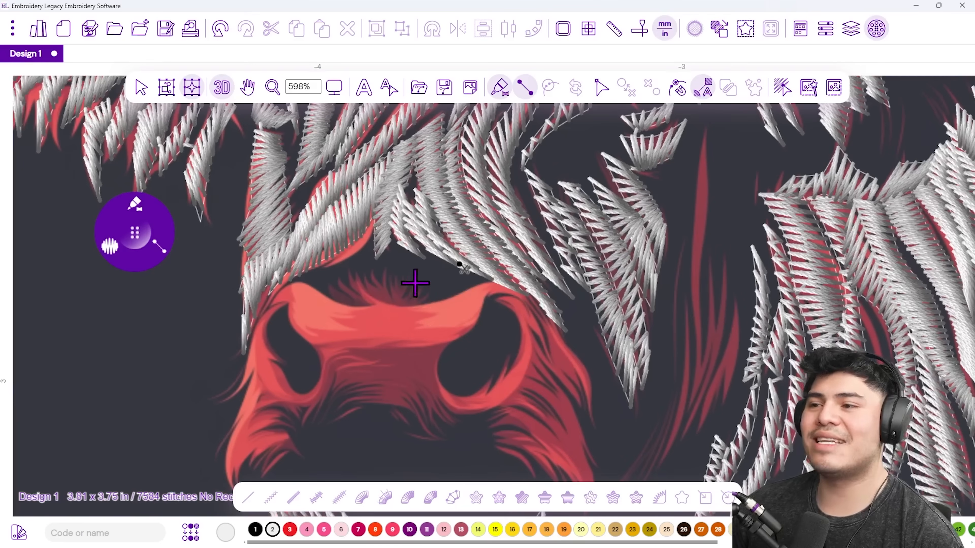
left_click(493, 281)
left_click(522, 295)
left_click(463, 287)
left_click(483, 308)
left_click(430, 304)
left_click(459, 337)
left_click(383, 304)
left_click(414, 339)
left_click(358, 286)
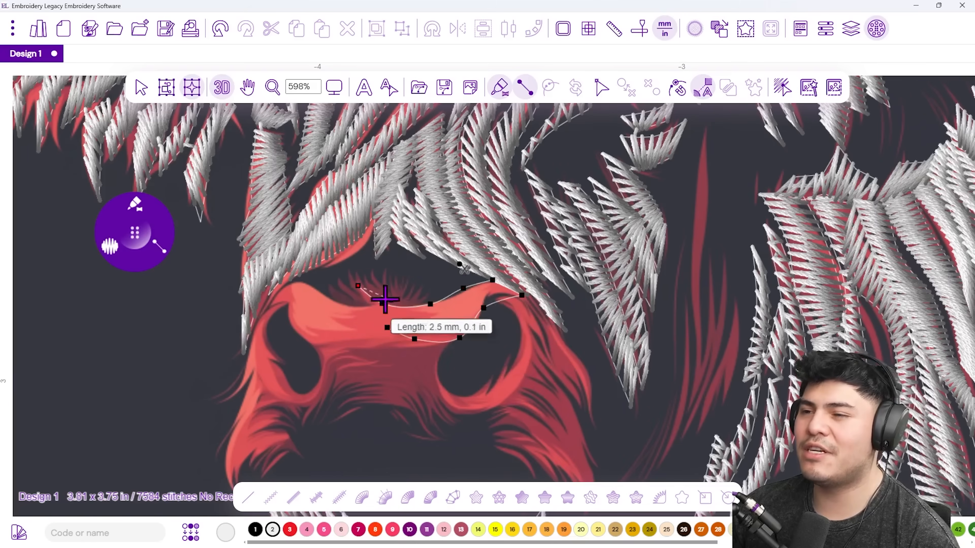
key("Return")
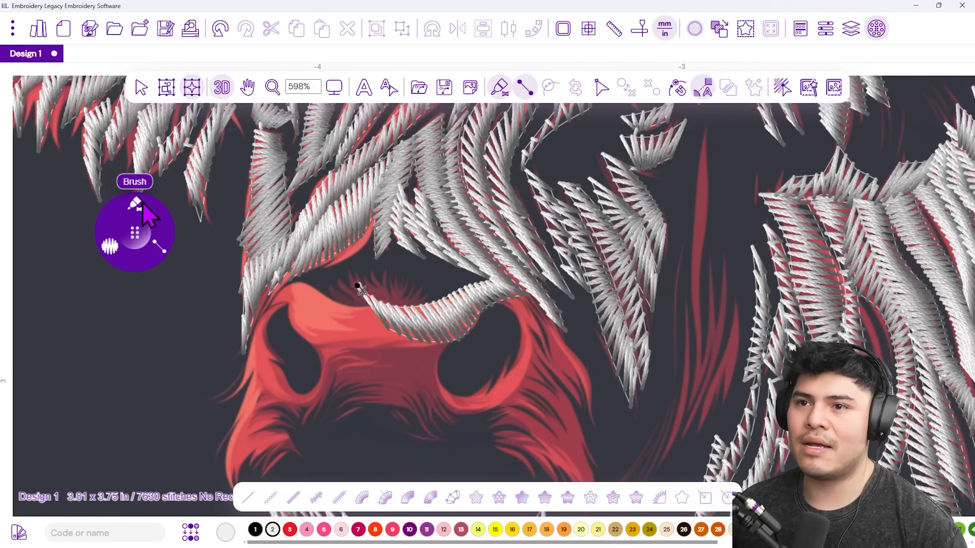
Set stitch density to 1 mm and satin-stitch a column over the brow.
left_click(107, 248)
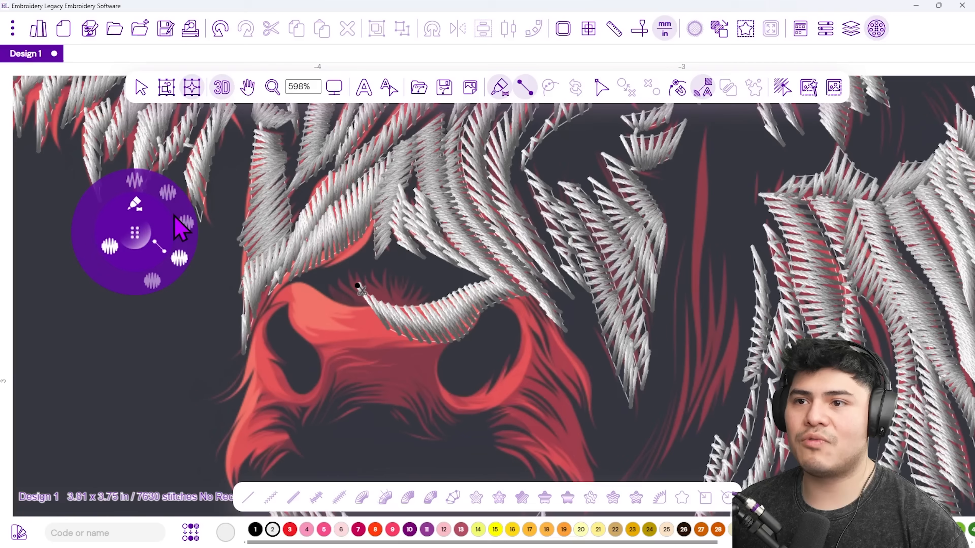
left_click(171, 200)
left_click(354, 306)
left_click(355, 275)
left_click(370, 303)
left_click(371, 273)
left_click(380, 305)
left_click(400, 282)
left_click(392, 306)
left_click(423, 293)
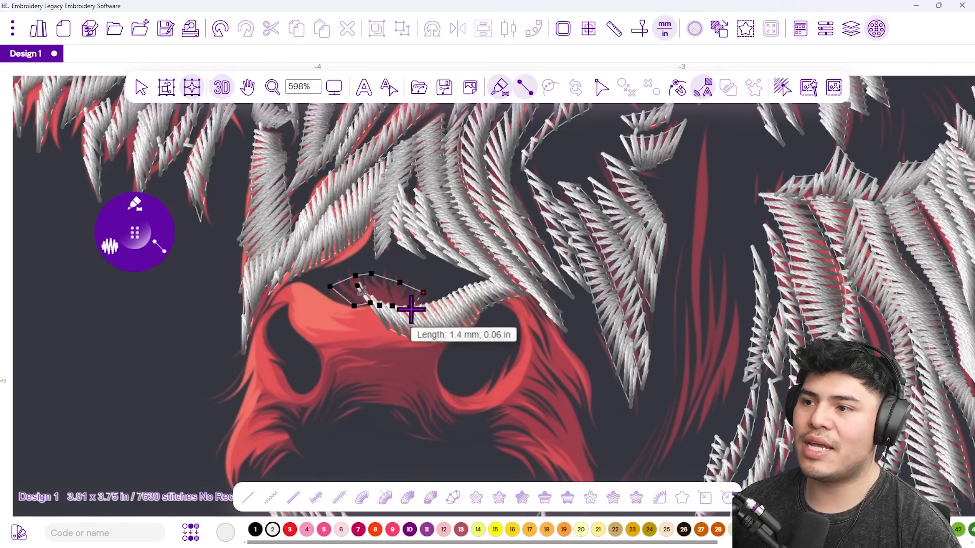
key("Return")
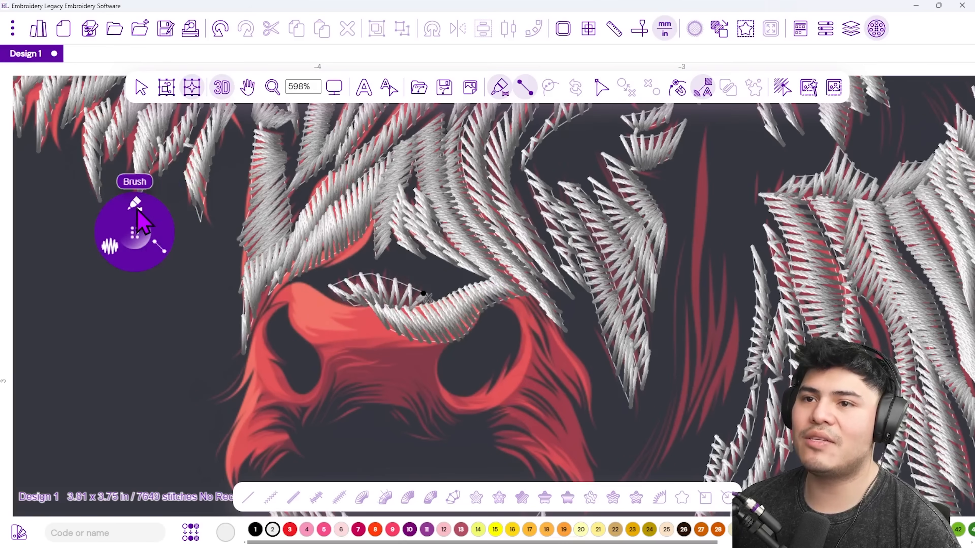
Satin-stitch the red area below the brow, extending down the left cheek.
mouse_move(157, 265)
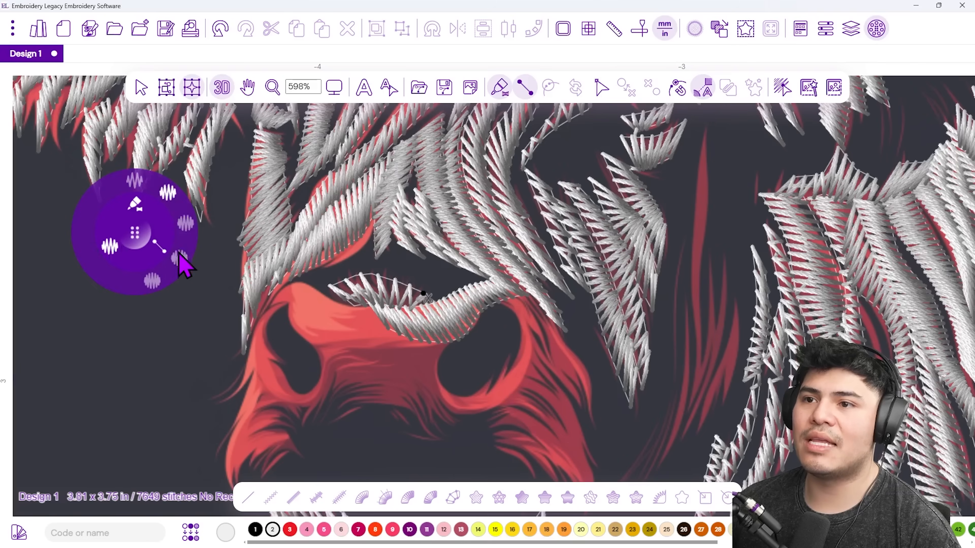
left_click(348, 306)
left_click(331, 308)
left_click(299, 328)
left_click(282, 310)
left_click(283, 287)
left_click(262, 317)
left_click(272, 338)
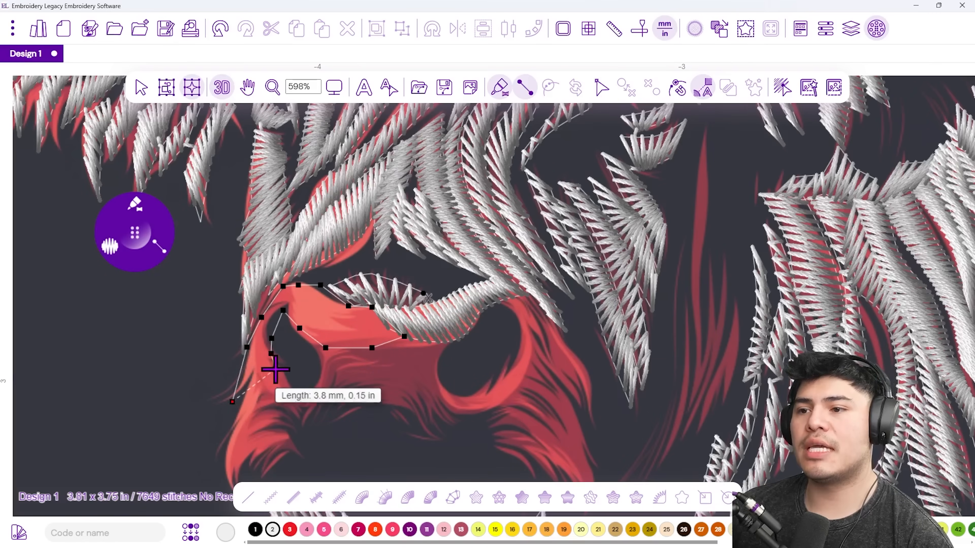
key("Return")
Add two satin columns along the left cheek edge of the lower face.
left_click_drag(285, 386, 291, 338)
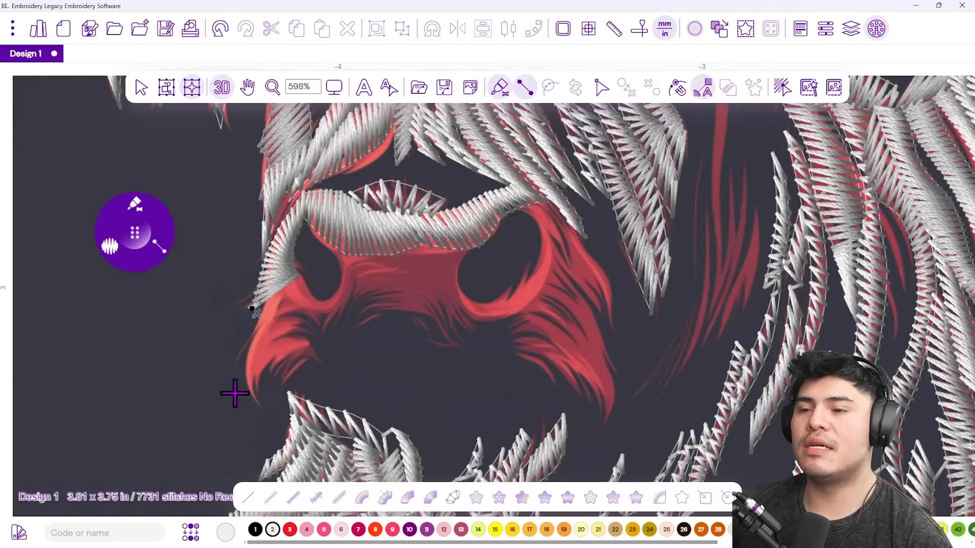
left_click(255, 404)
left_click(265, 360)
left_click(274, 336)
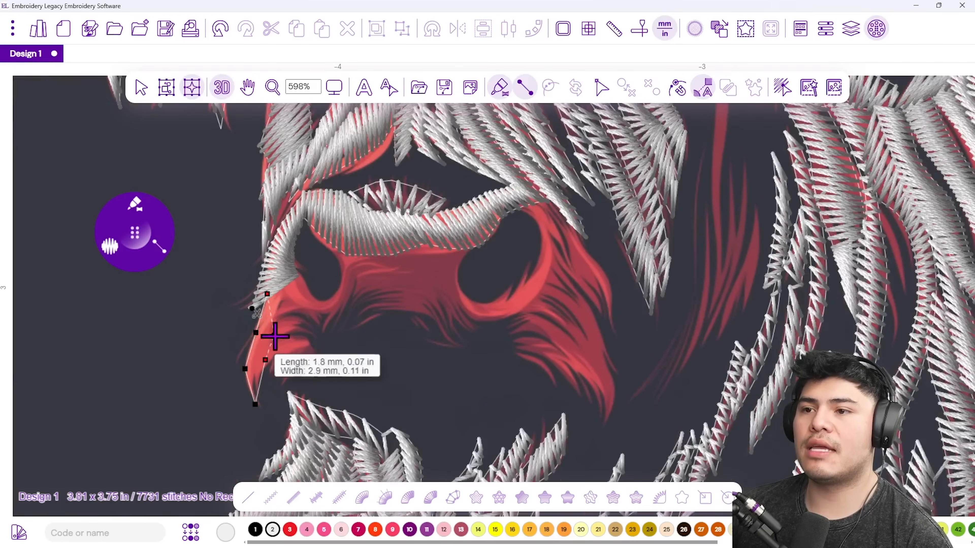
left_click(288, 296)
key("Return")
left_click(281, 378)
left_click(326, 355)
left_click(294, 311)
key("Return")
Stitch a zig-zag satin column across the face.
left_click(290, 281)
left_click(292, 323)
left_click(307, 284)
left_click(306, 323)
left_click(326, 301)
left_click(320, 324)
left_click(345, 279)
left_click(358, 269)
key("Return")
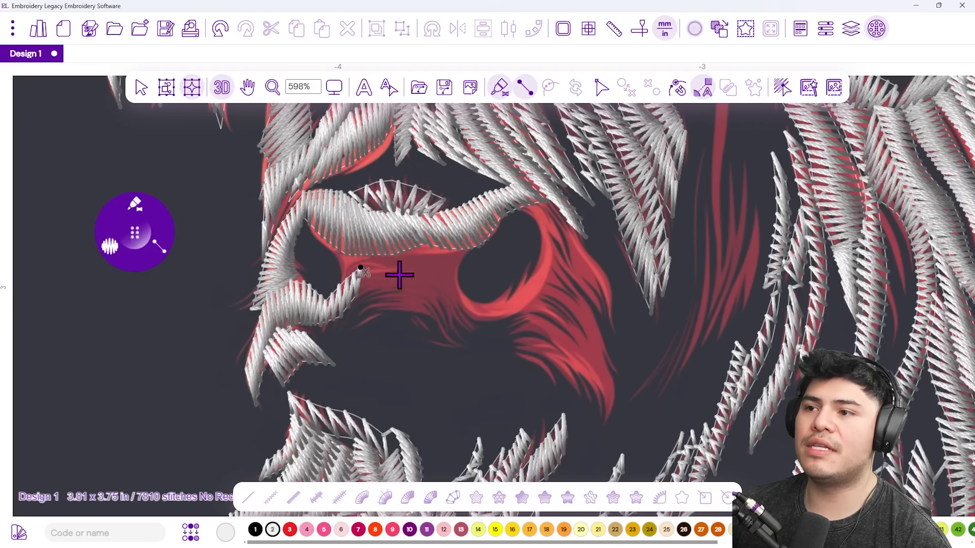
Switch to a different satin variant and stitch a column below the nose bridge.
mouse_move(101, 250)
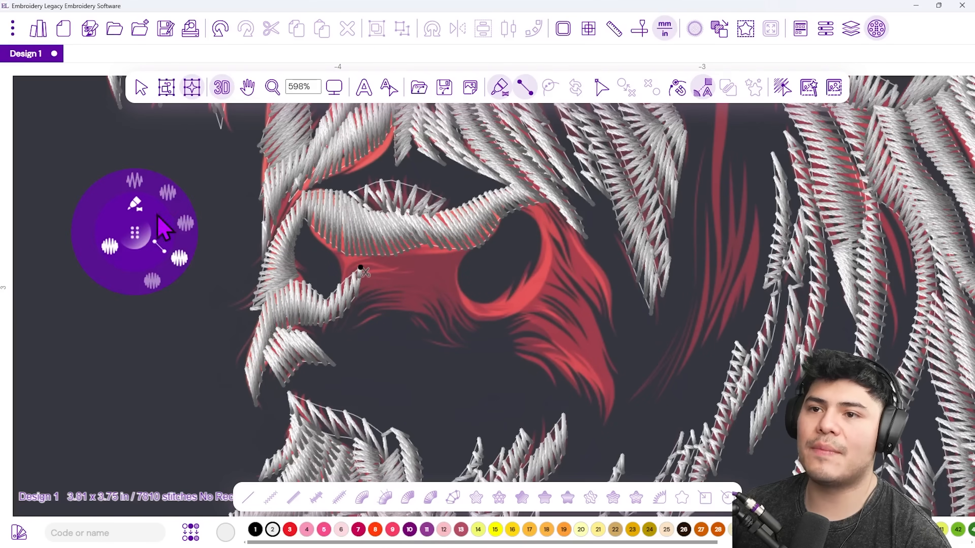
left_click(169, 194)
left_click(402, 279)
left_click(418, 291)
left_click(448, 298)
left_click(468, 303)
key("Return")
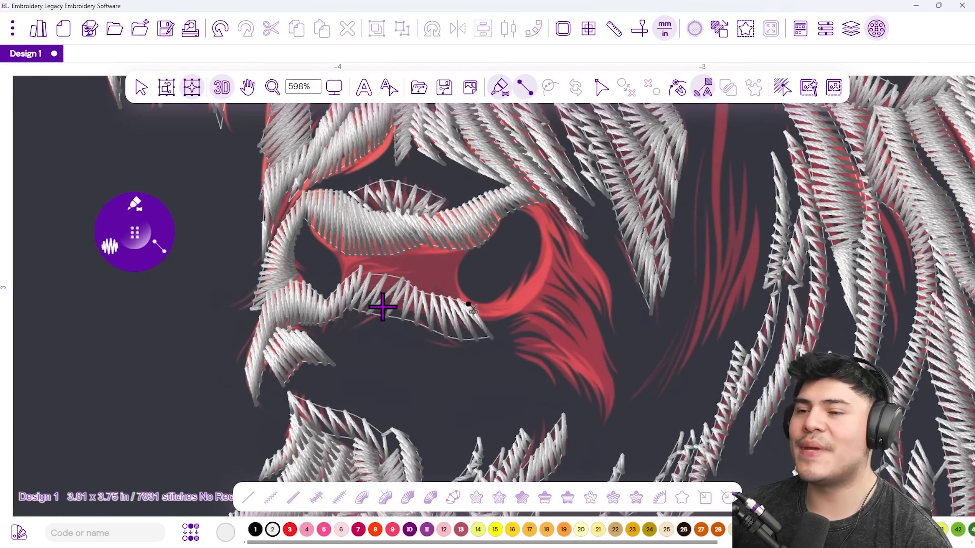
Change the stitch density, then satin-stitch the nose bridge and a short lower-curve column.
left_click(111, 252)
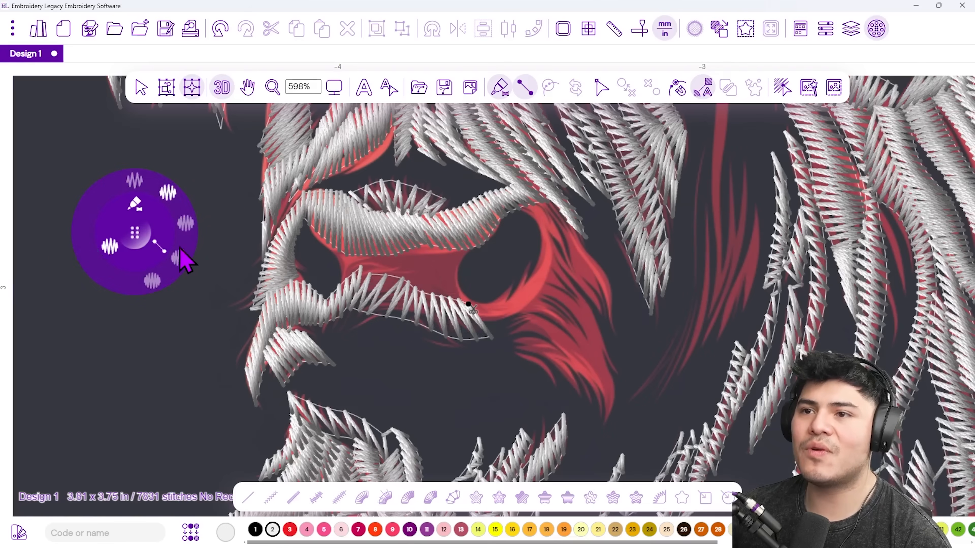
left_click(179, 259)
left_click(335, 247)
left_click(345, 282)
left_click(376, 283)
left_click(381, 250)
left_click(426, 242)
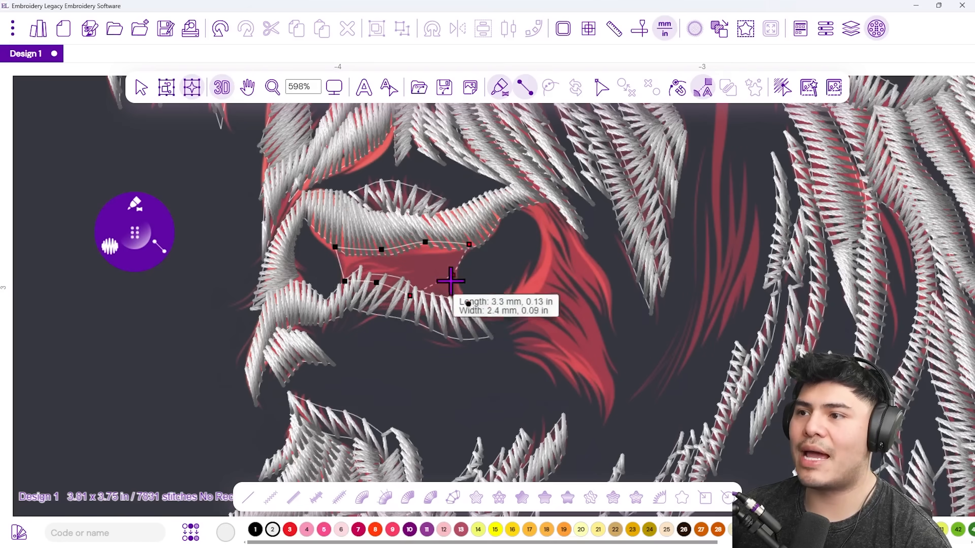
left_click(464, 303)
key("Return")
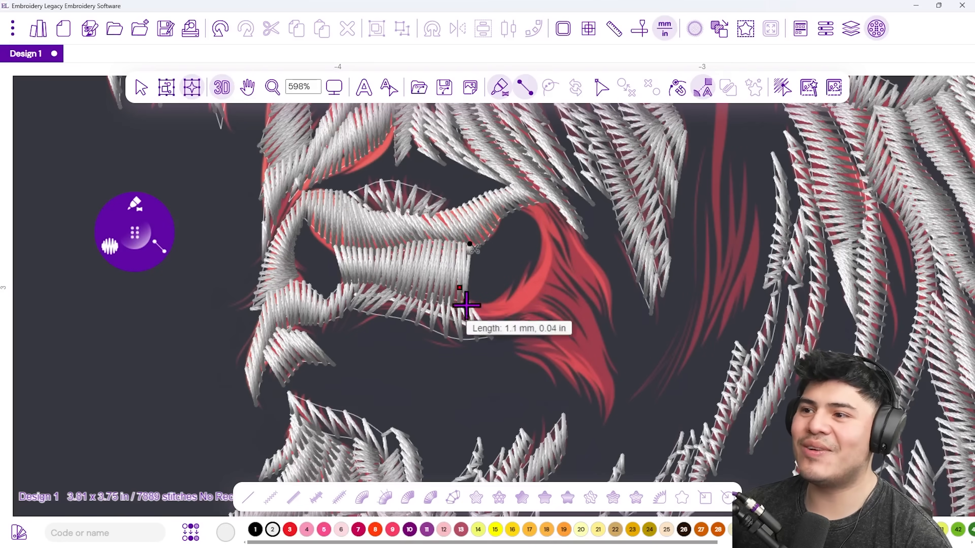
left_click(466, 305)
left_click(517, 283)
key("Return")
Satin-stitch a column up the red curve.
left_click(543, 284)
left_click(541, 258)
left_click(554, 240)
left_click(534, 219)
left_click(529, 193)
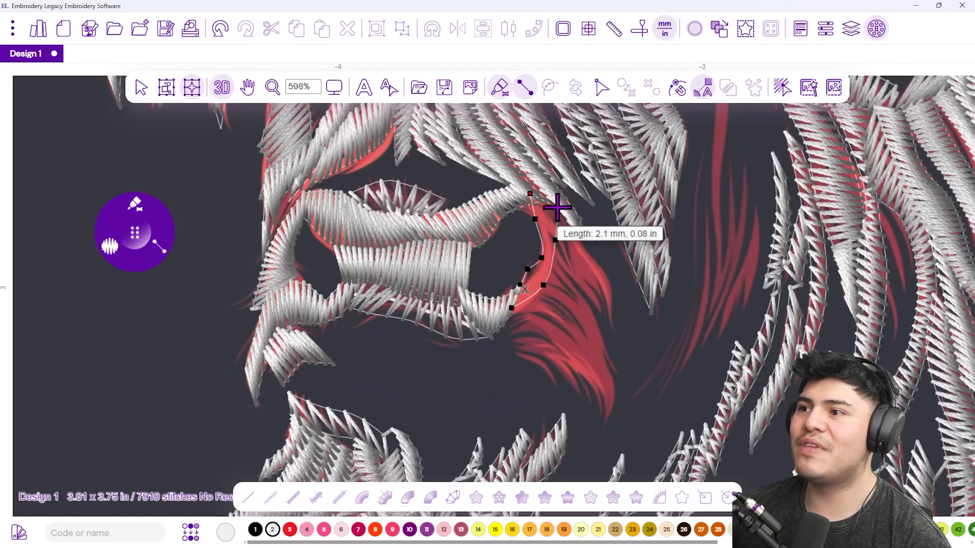
key("Return")
Satin-stitch a column running down the red curve to its bottom.
left_click(552, 241)
left_click(583, 233)
left_click(580, 278)
left_click(600, 267)
left_click(601, 303)
left_click(619, 306)
left_click(618, 342)
key("Return")
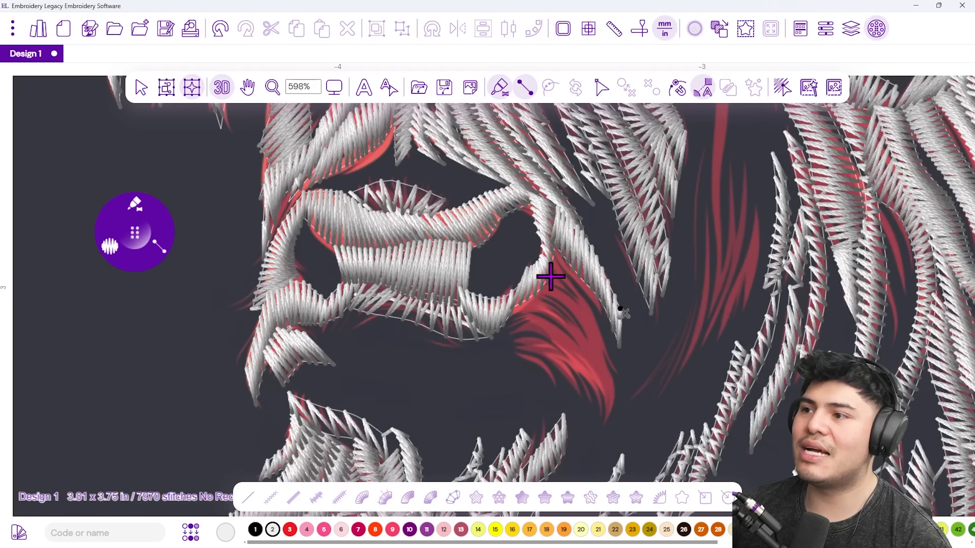
Add a second satin column down the red curve to its end.
left_click(560, 248)
left_click(548, 277)
left_click(585, 280)
left_click(577, 313)
left_click(604, 336)
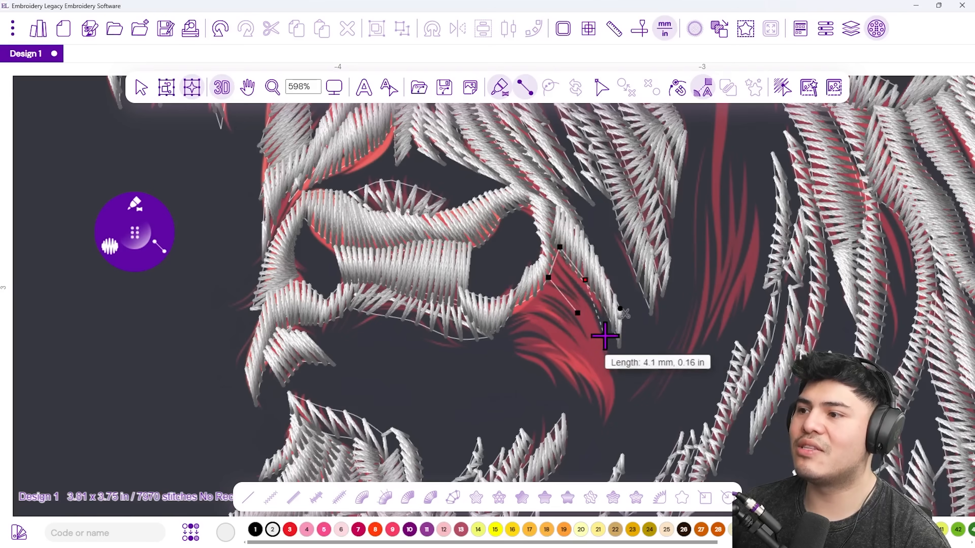
left_click(620, 375)
key("Return")
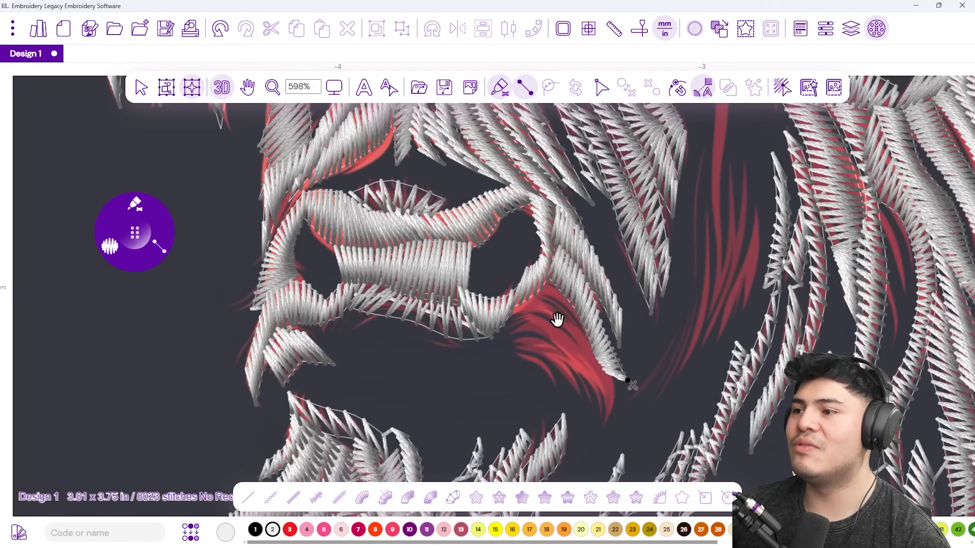
Stitch a six-point satin column down the next red curve.
scroll(559, 319, "right", 2)
left_click(437, 335)
left_click(481, 344)
left_click(455, 358)
left_click(494, 371)
left_click(524, 383)
left_click(523, 404)
key("Return")
Satin-stitch a column near the cheek, discarding a stray starting point.
left_click(473, 285)
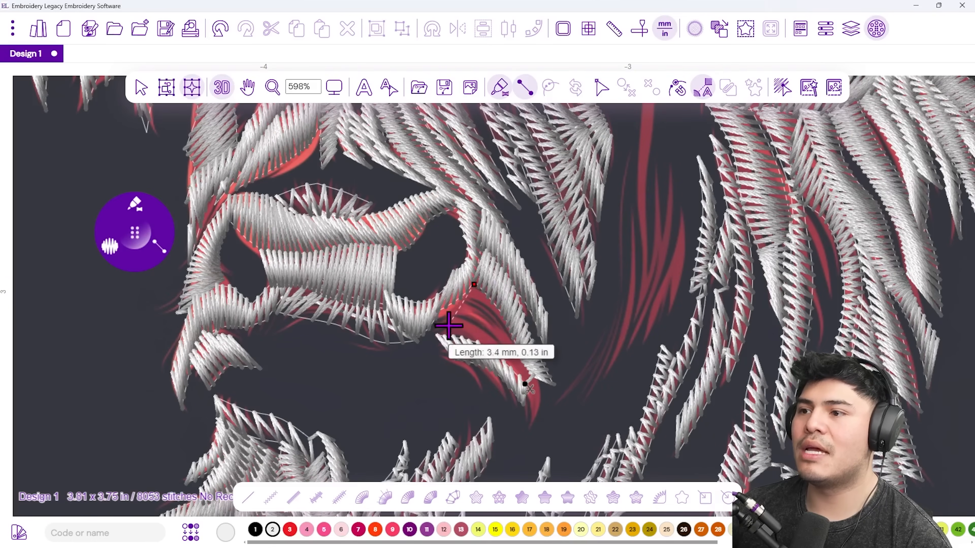
key("BackSpace")
left_click(474, 320)
left_click(432, 317)
left_click(452, 339)
left_click(487, 348)
left_click(516, 383)
key("Return")
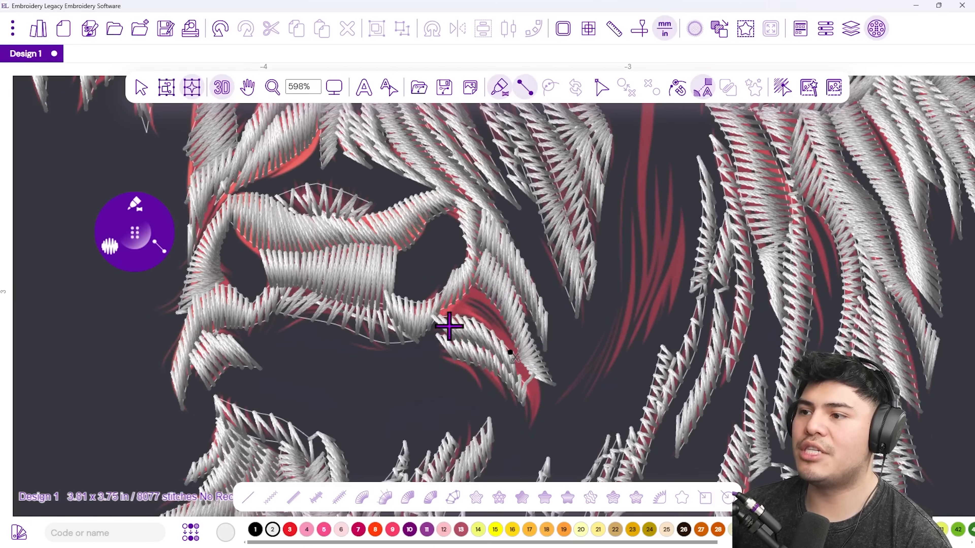
Satin-stitch the lower hair strand, bringing the design to 8140 stitches.
left_click(478, 286)
left_click(488, 333)
left_click(515, 325)
left_click(515, 378)
left_click(540, 379)
key("Return")
Pan right and outline a curved satin column up the first thin red hair strand.
left_click_drag(524, 326, 306, 311)
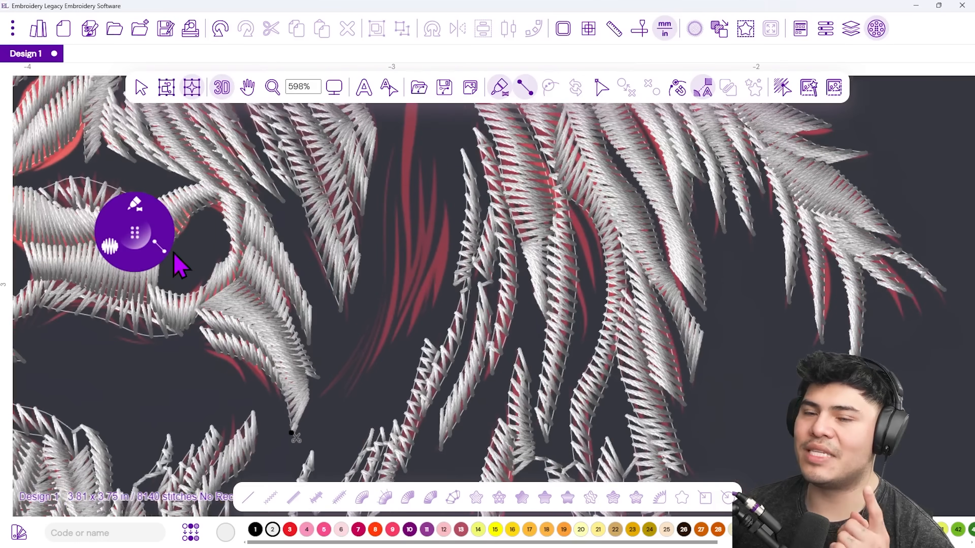
mouse_move(111, 250)
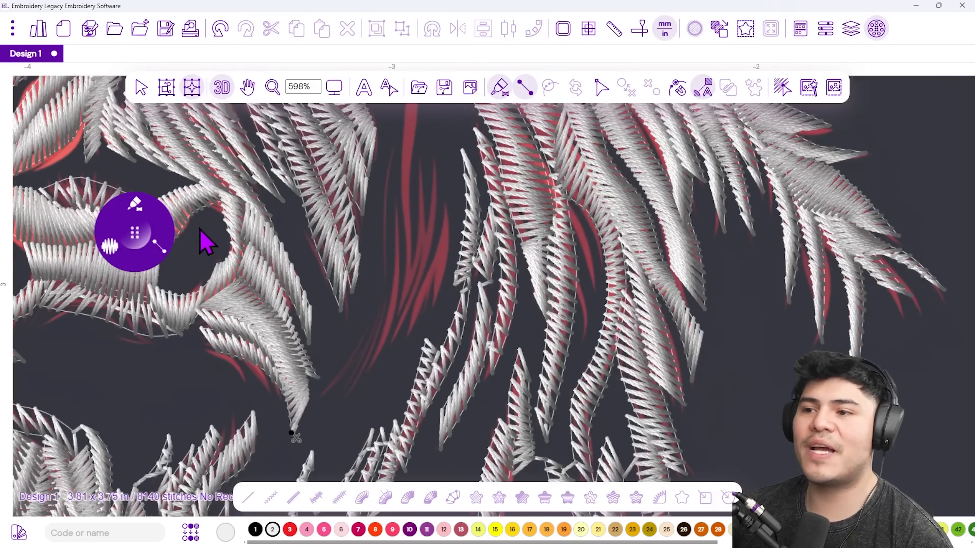
left_click(321, 421)
left_click(328, 401)
left_click(359, 384)
right_click(359, 361)
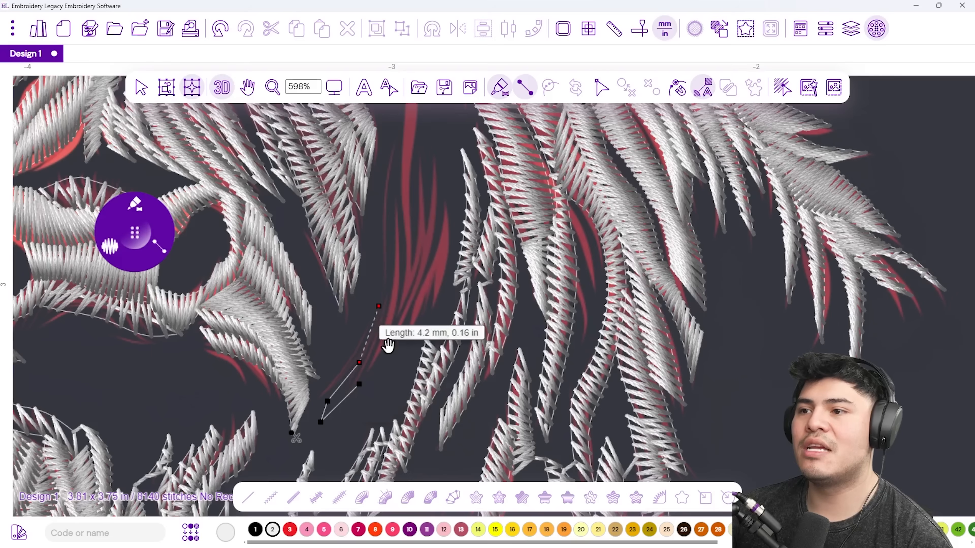
scroll(370, 340, "up", 2)
left_click(397, 308)
left_click(385, 283)
left_click(397, 216)
Outline a second satin column along the next red strand, finishing with a curved point.
left_click(400, 390)
left_click(389, 371)
left_click(402, 294)
left_click(417, 309)
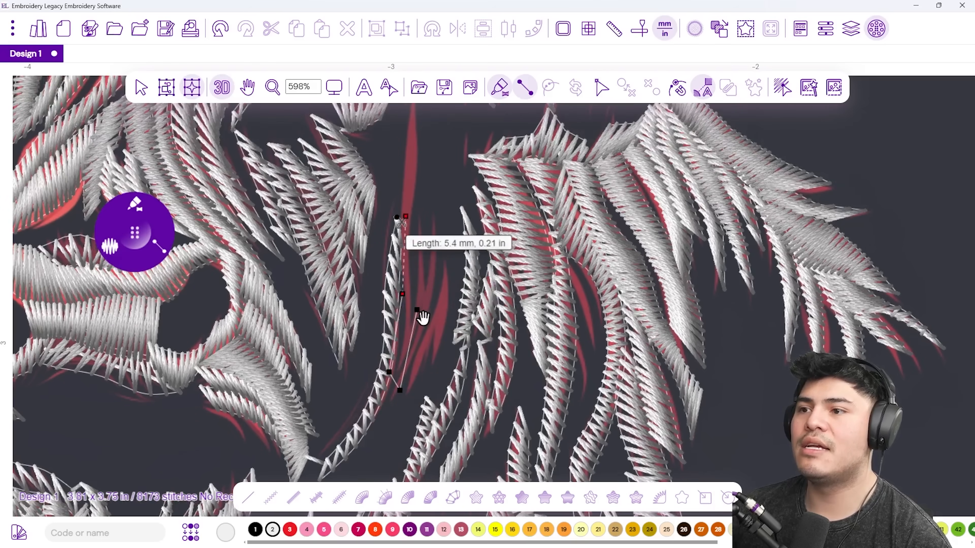
left_click(420, 216)
scroll(420, 216, "up", 2)
left_click(414, 296)
left_click(413, 235)
left_click(424, 259)
left_click(422, 192)
left_click(429, 211)
right_click(429, 211)
Outline a satin column along another forelock strand, bringing the design to 8257 stitches.
left_click_drag(405, 257, 367, 127)
left_click(381, 326)
left_click(384, 368)
left_click(393, 287)
left_click(411, 317)
left_click(402, 228)
left_click(420, 265)
left_click(401, 173)
left_click(418, 208)
right_click(418, 207)
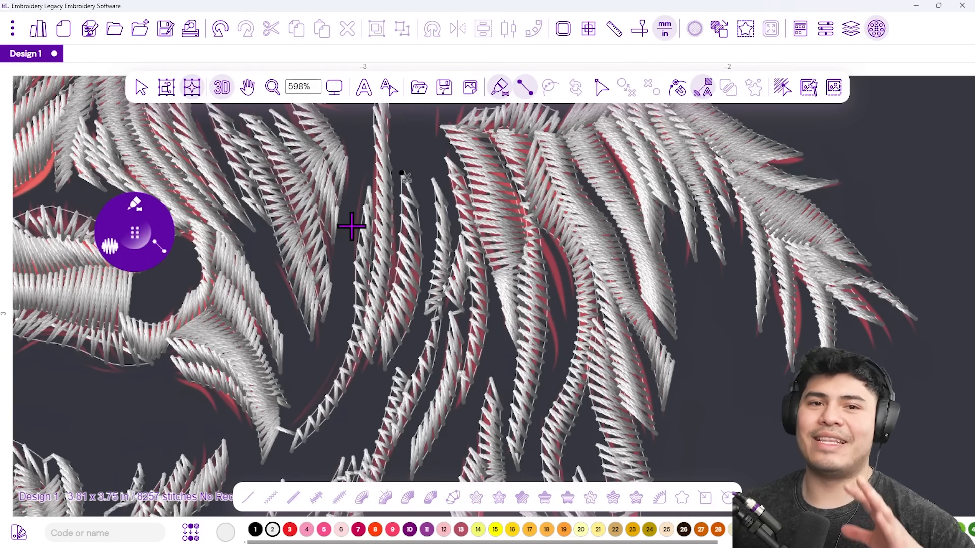
left_click(334, 89)
View the design at 100%, turn off View Backdrop, and select all stitches with Ctrl+A.
left_click(371, 160)
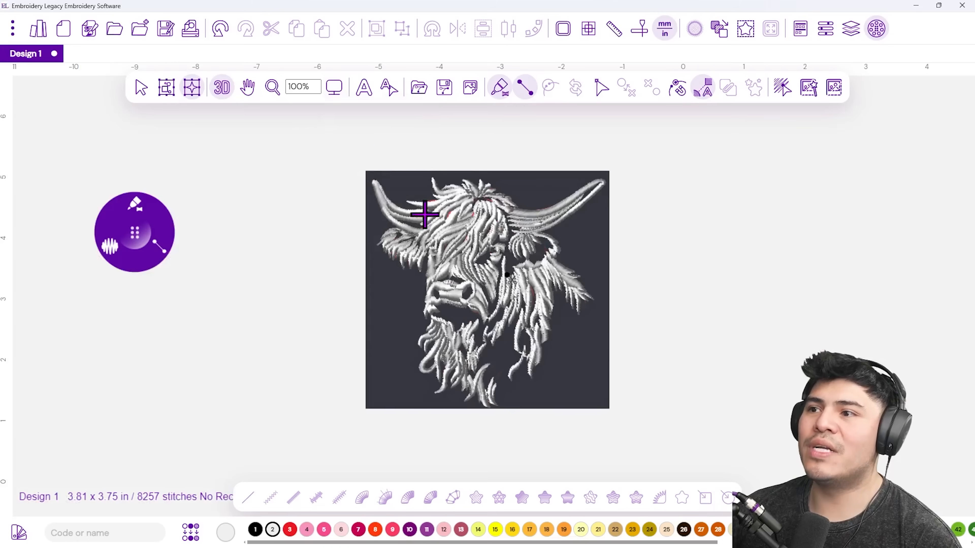
scroll(461, 309, "up", 1)
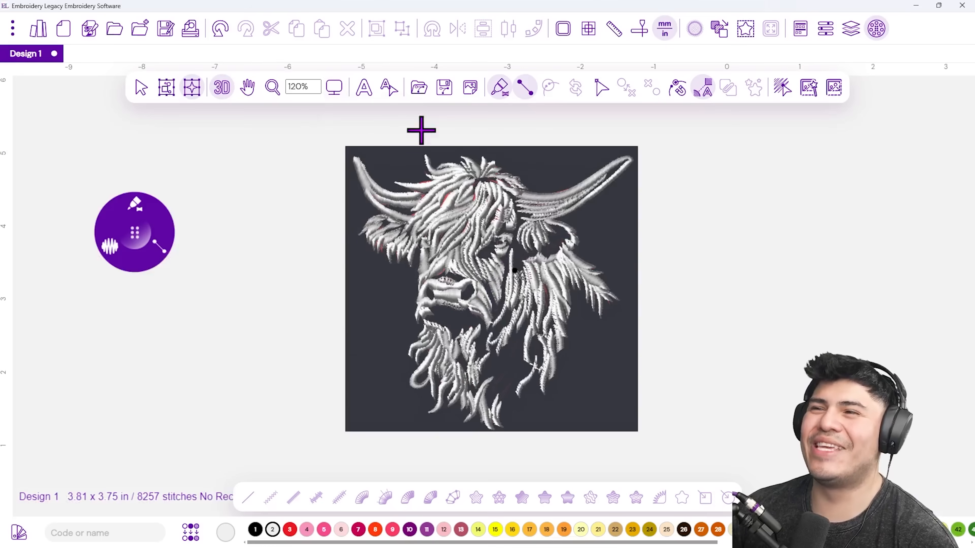
left_click(475, 93)
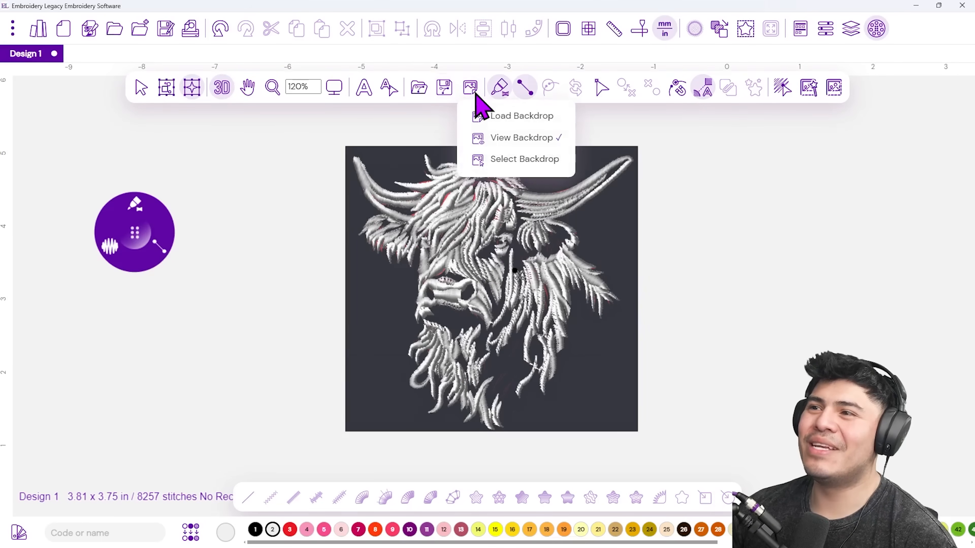
left_click(475, 93)
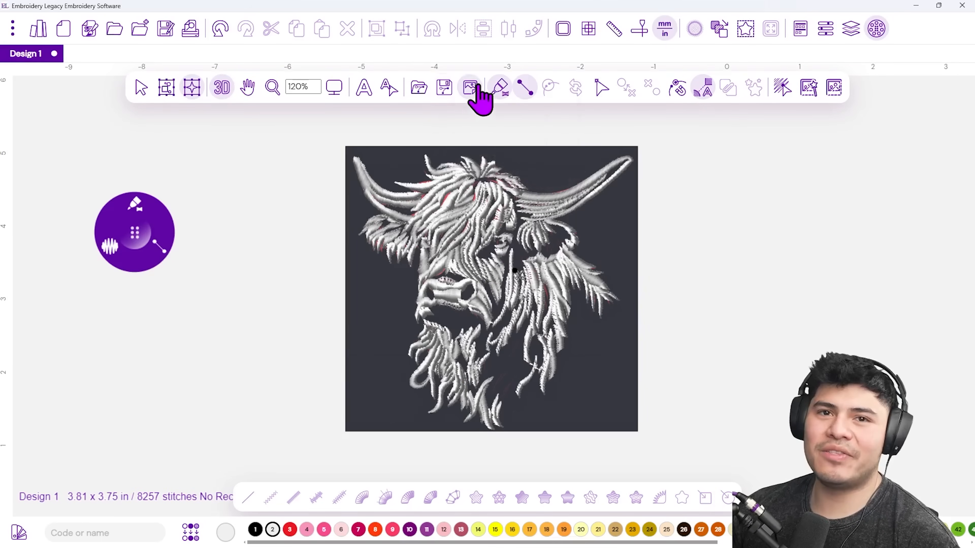
left_click(475, 93)
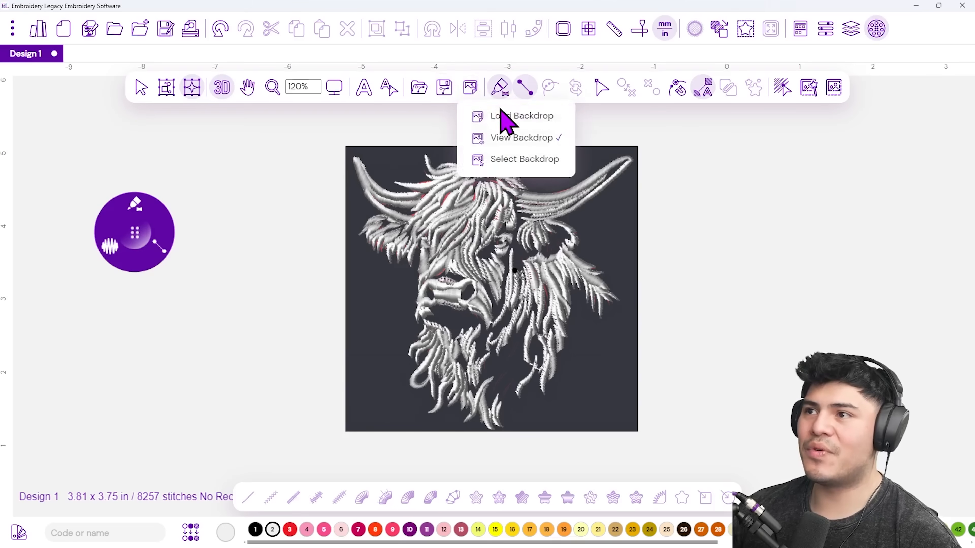
left_click(525, 136)
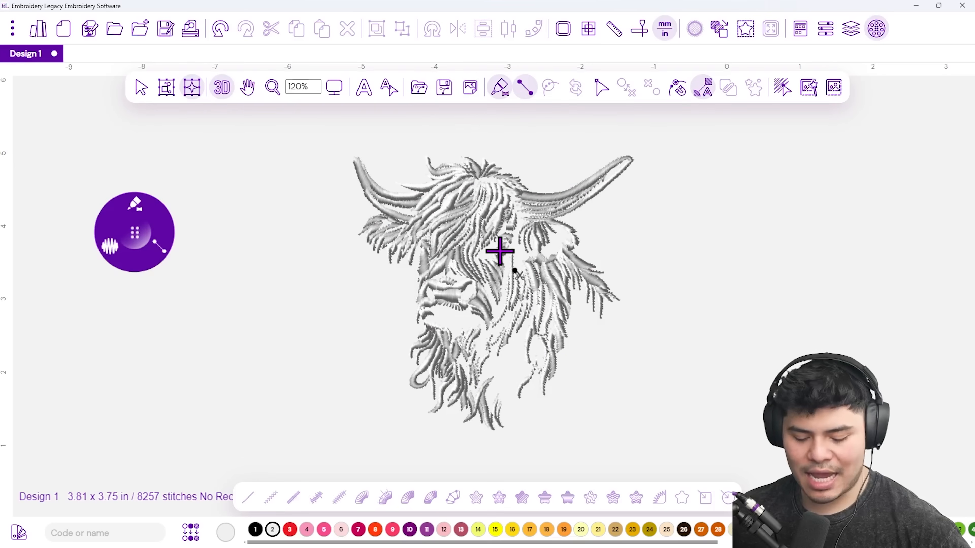
key("ctrl+a")
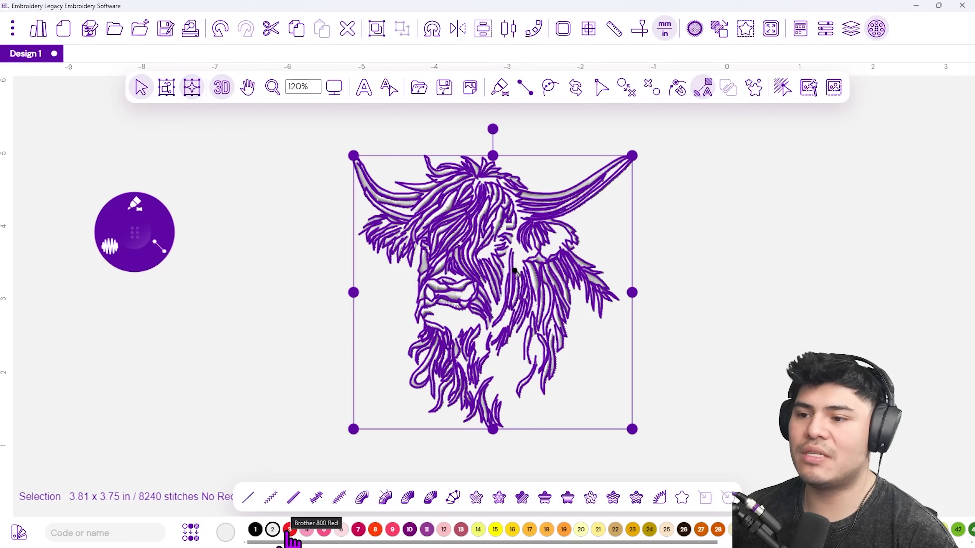
Recolour the whole cow design to palette swatch 3, Brother 800 Red, then deselect it.
left_click(290, 531)
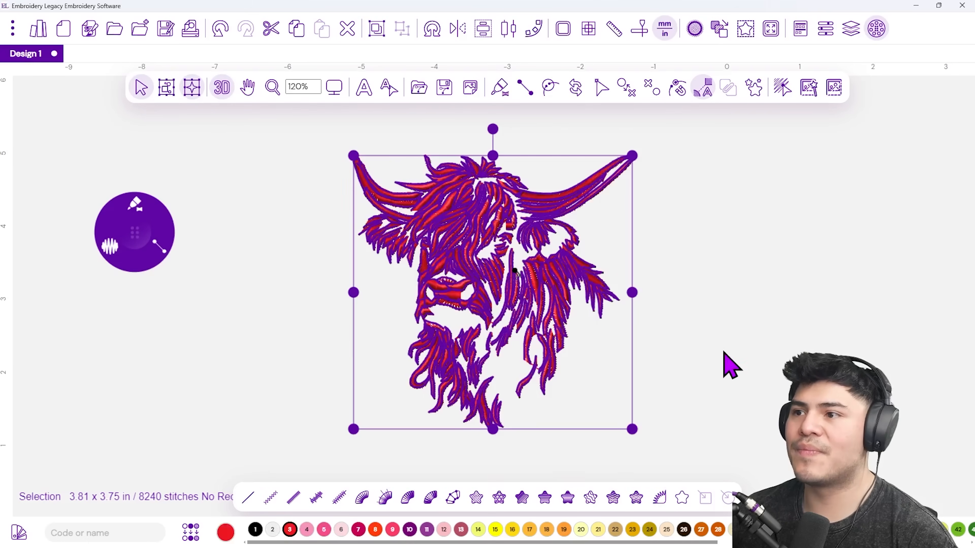
left_click(731, 364)
scroll(501, 300, "up", 1)
scroll(498, 304, "down", 1)
scroll(512, 309, "up", 1)
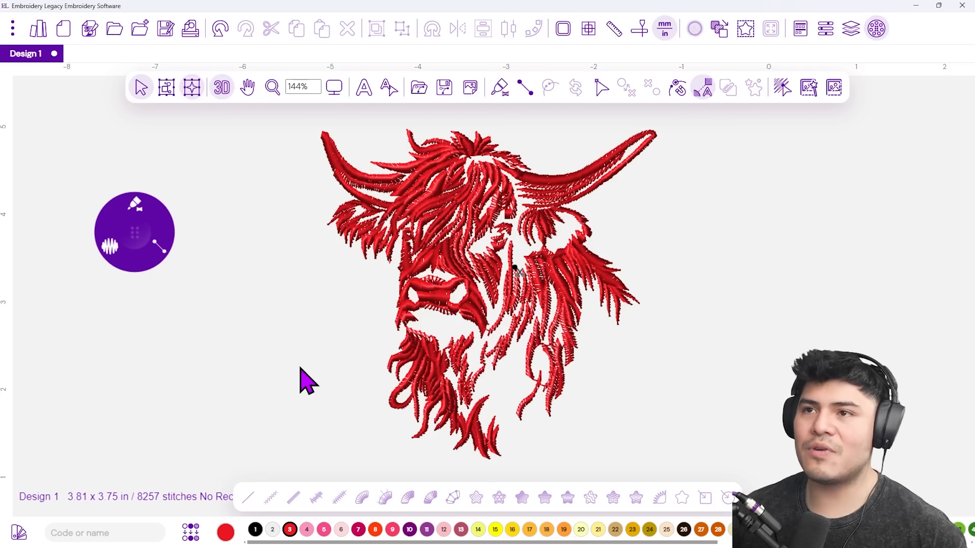
Set the canvas background to solid black and bring up the stitch player with Shift+R.
double_click(268, 305)
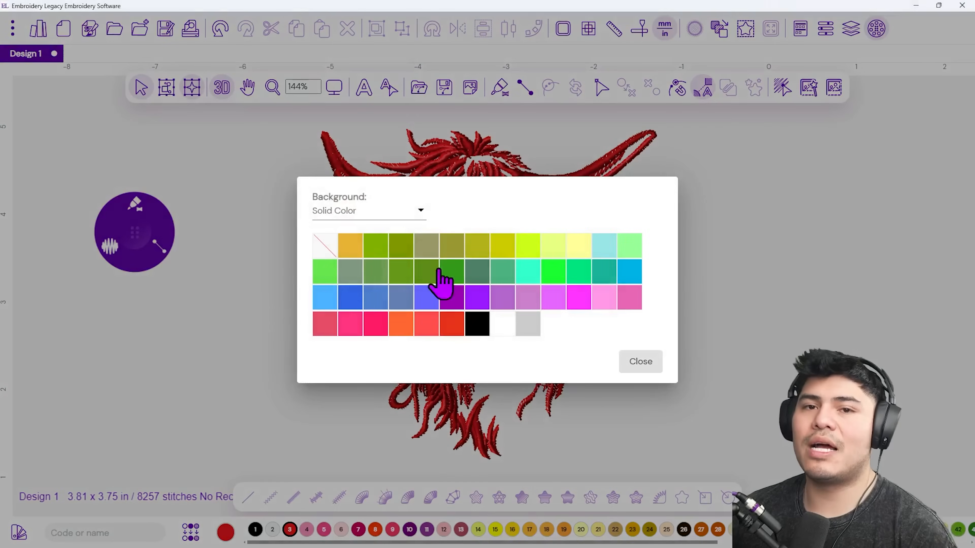
left_click(484, 337)
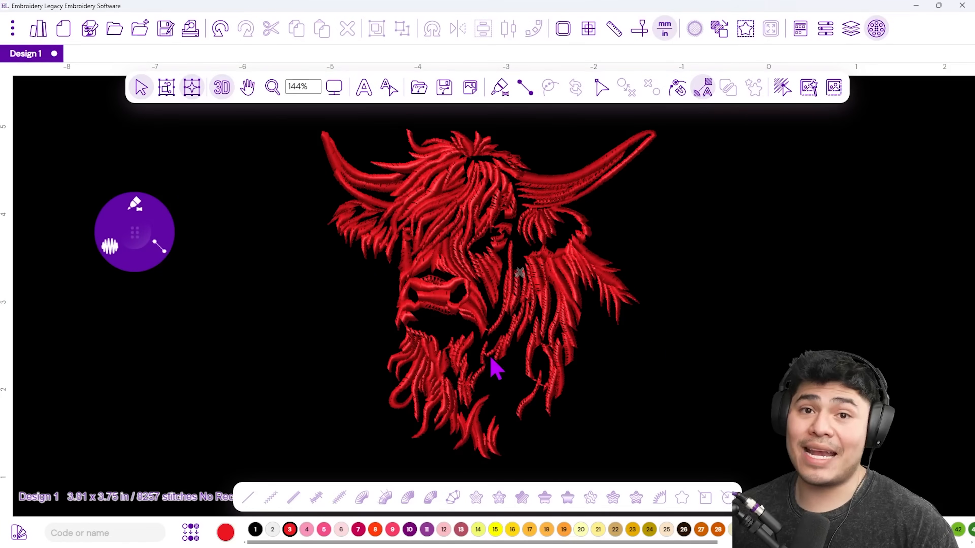
key("shift+r")
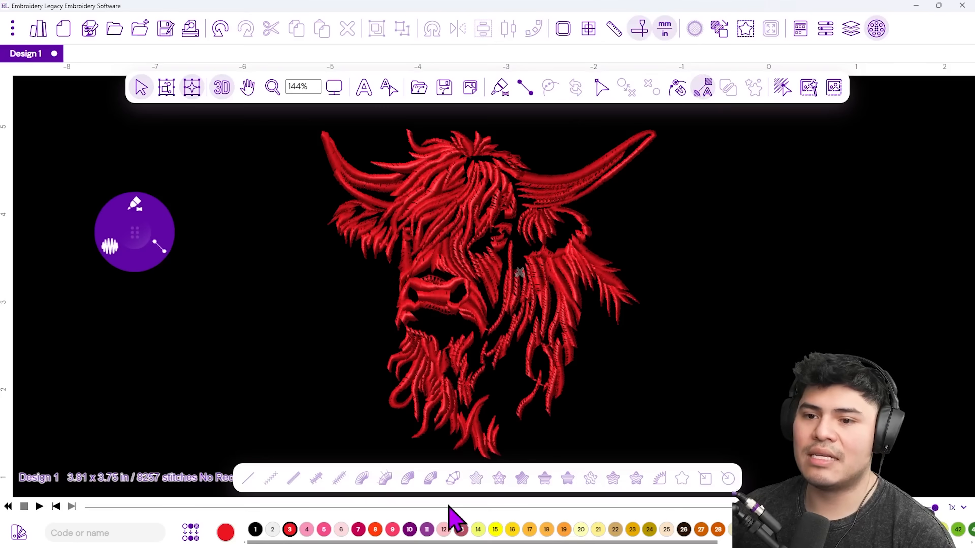
Change the playback speed from 1x to 4x and play the stitch-out simulation.
left_click(956, 507)
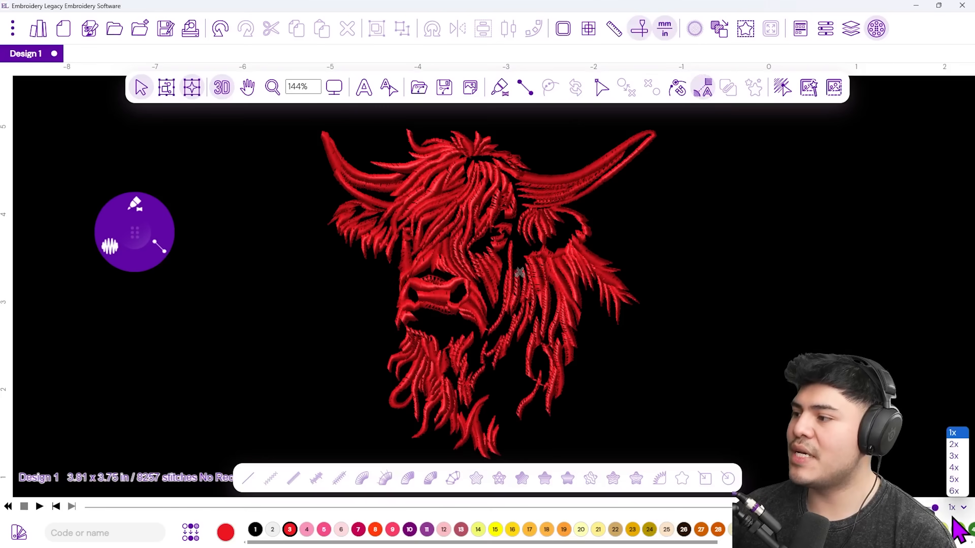
left_click(955, 469)
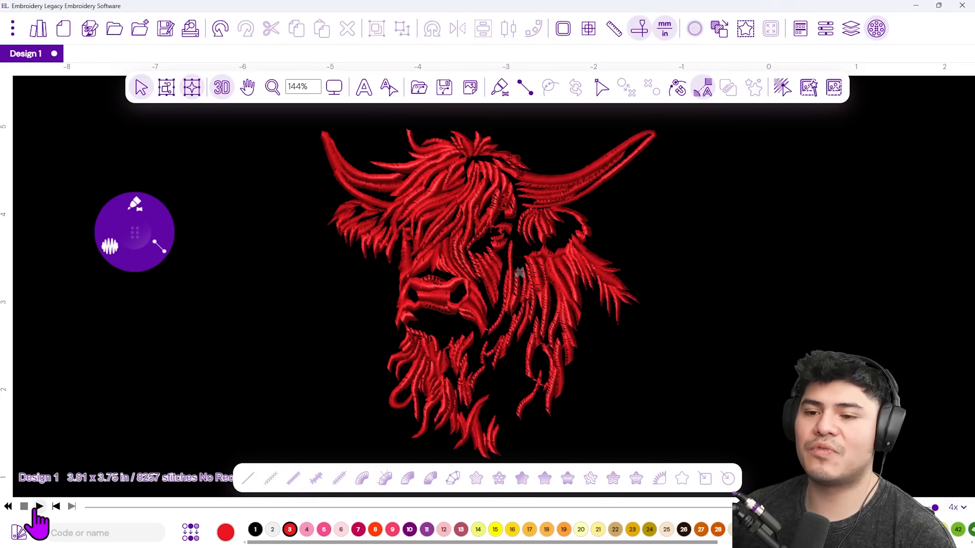
left_click(38, 507)
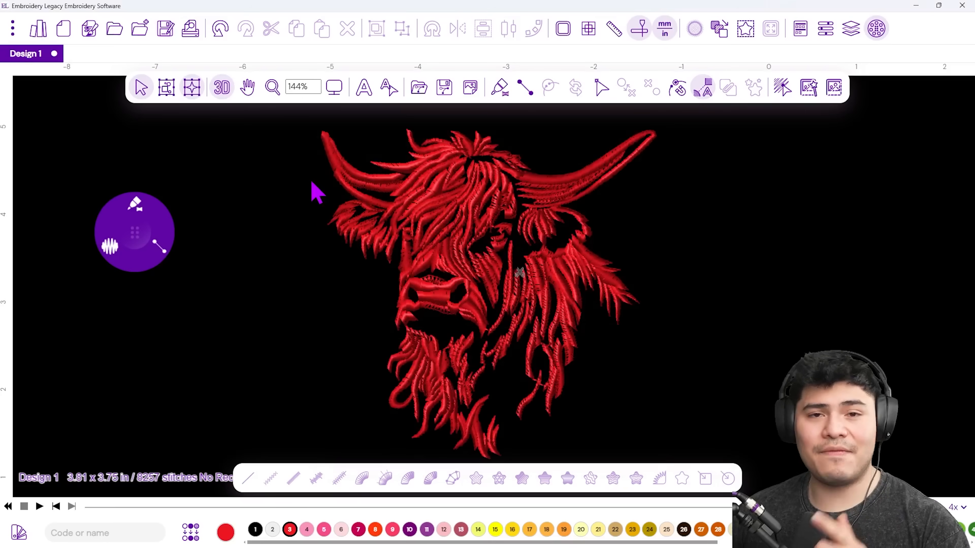
Save the design as 'Highland Cow' in JDX format in the Desktop's Highland Cow folder.
left_click(163, 33)
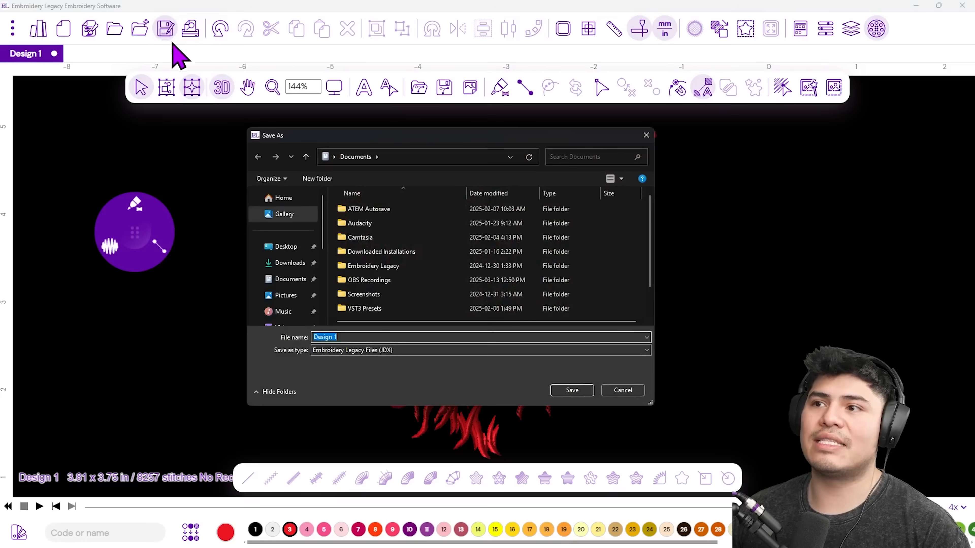
left_click(291, 248)
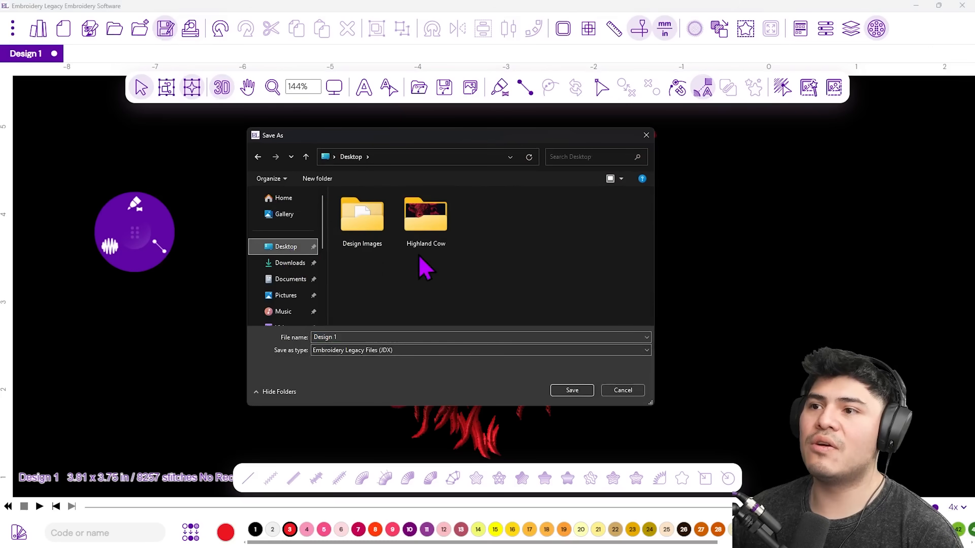
double_click(437, 244)
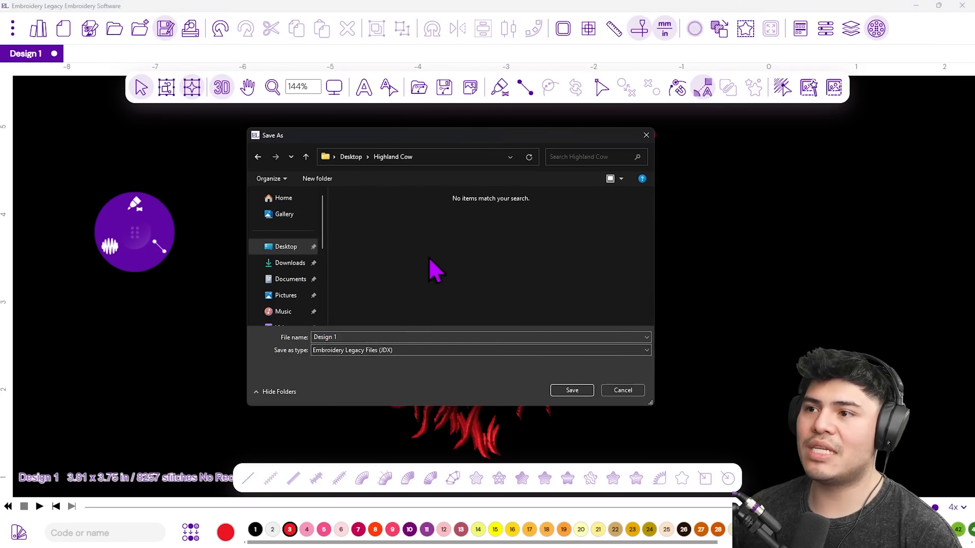
left_click(355, 336)
type("Highland")
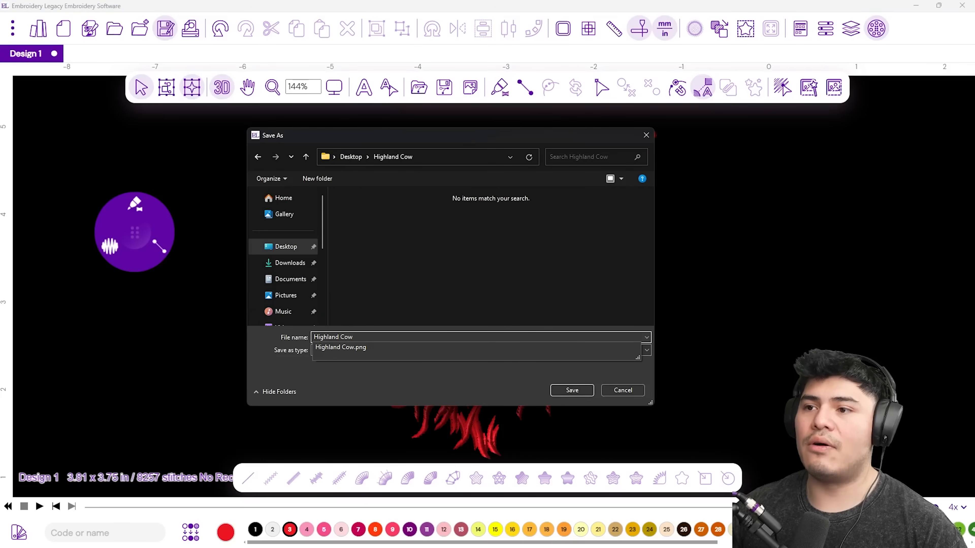
left_click(528, 321)
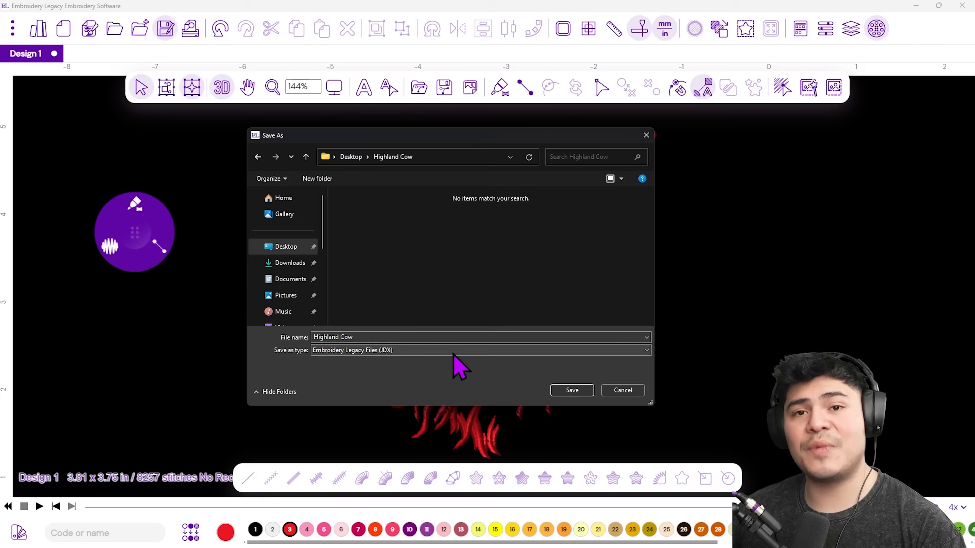
left_click(587, 392)
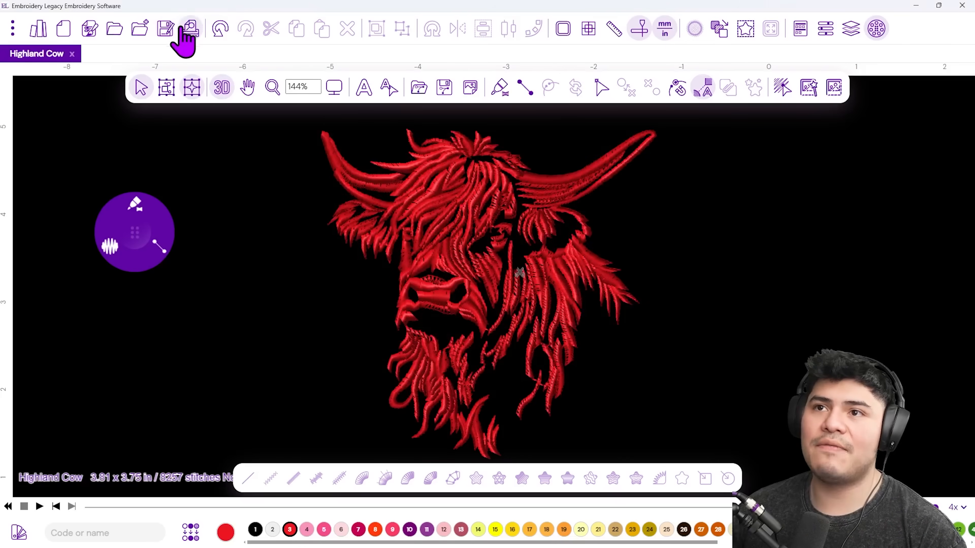
Export the design as Tajima (DST) 'Highland Cow' into the Desktop's Highland Cow folder.
left_click(171, 29)
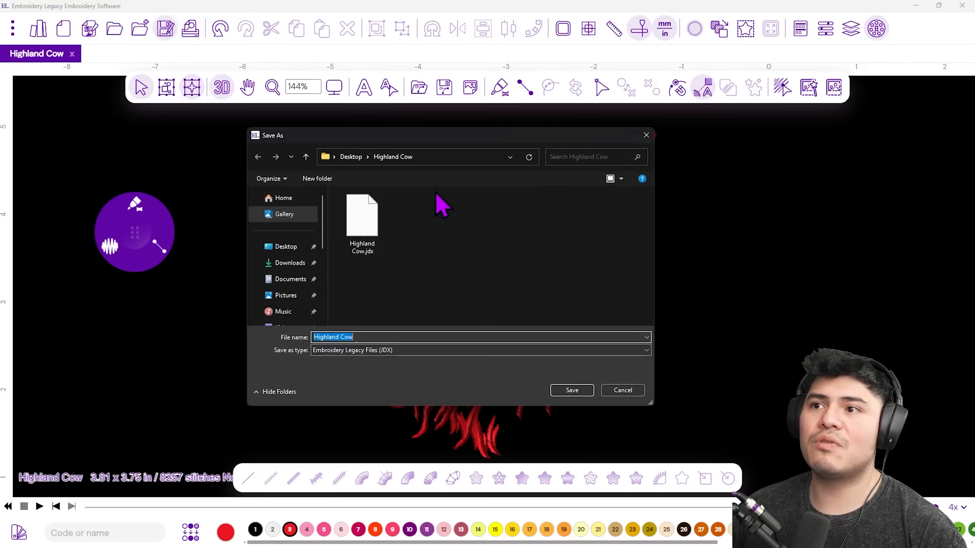
left_click(391, 351)
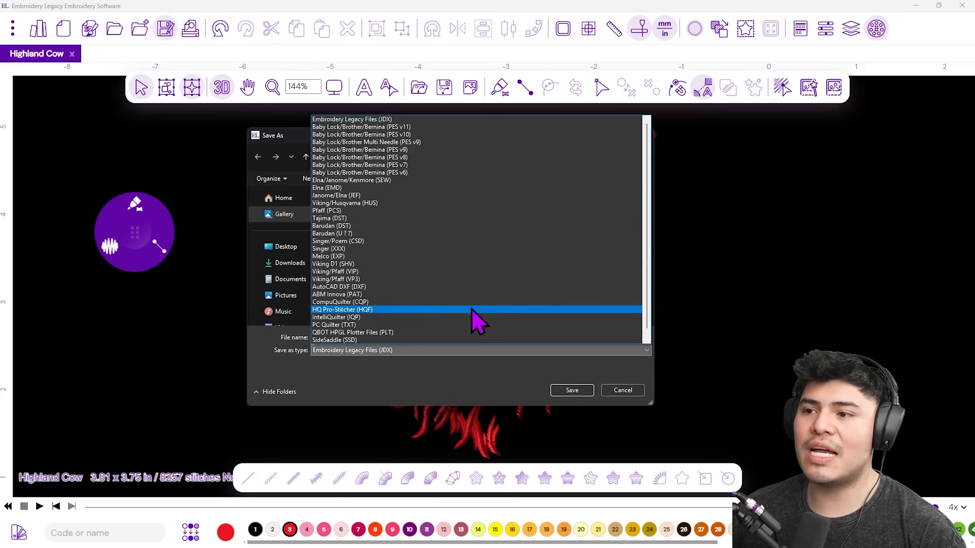
left_click(350, 221)
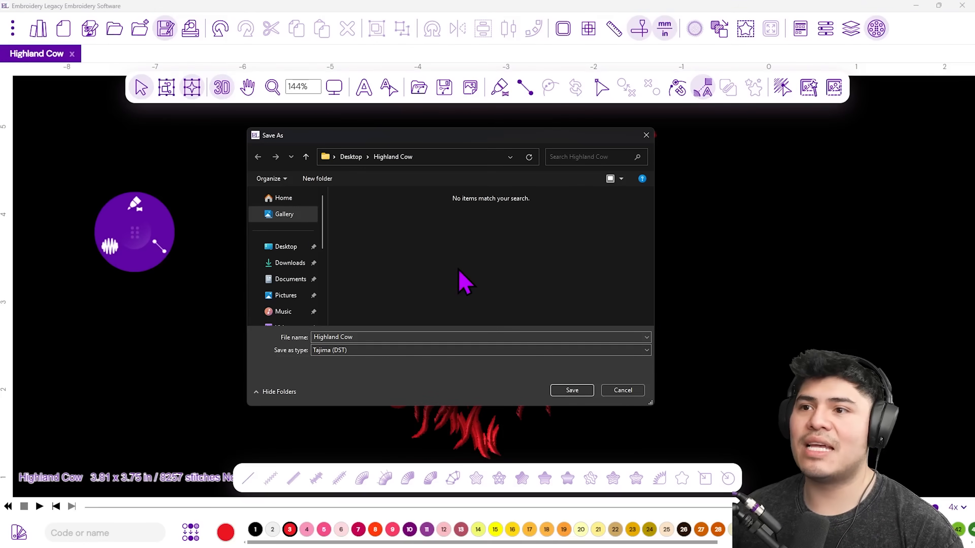
left_click(288, 246)
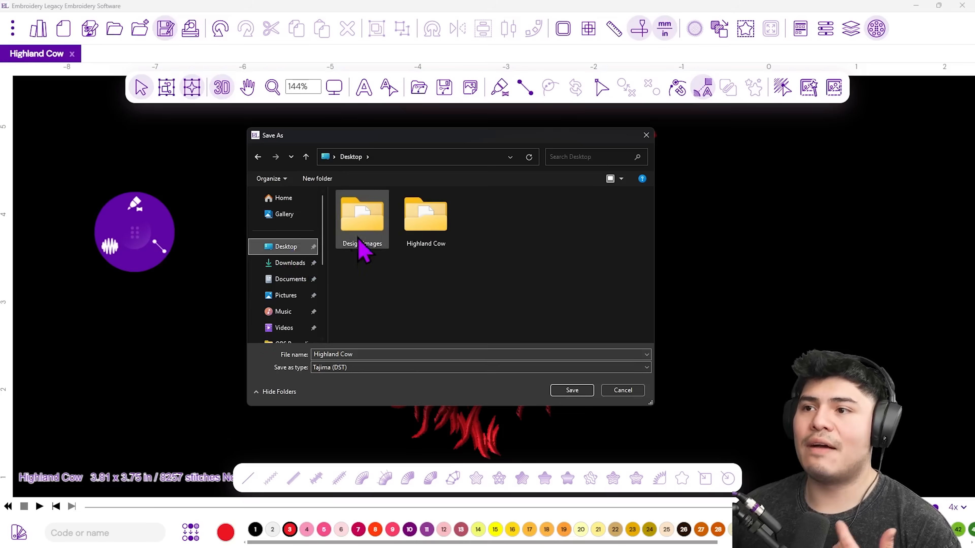
double_click(420, 233)
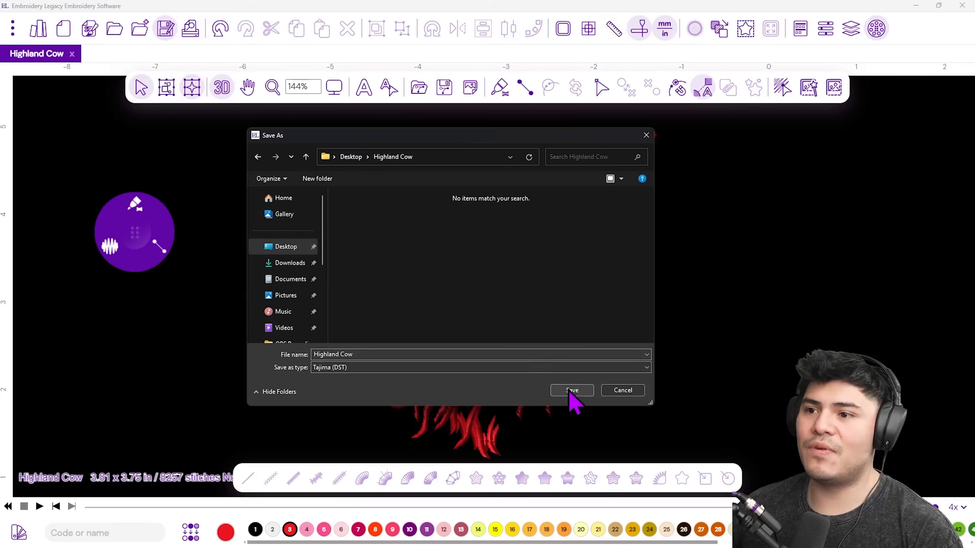
left_click(383, 368)
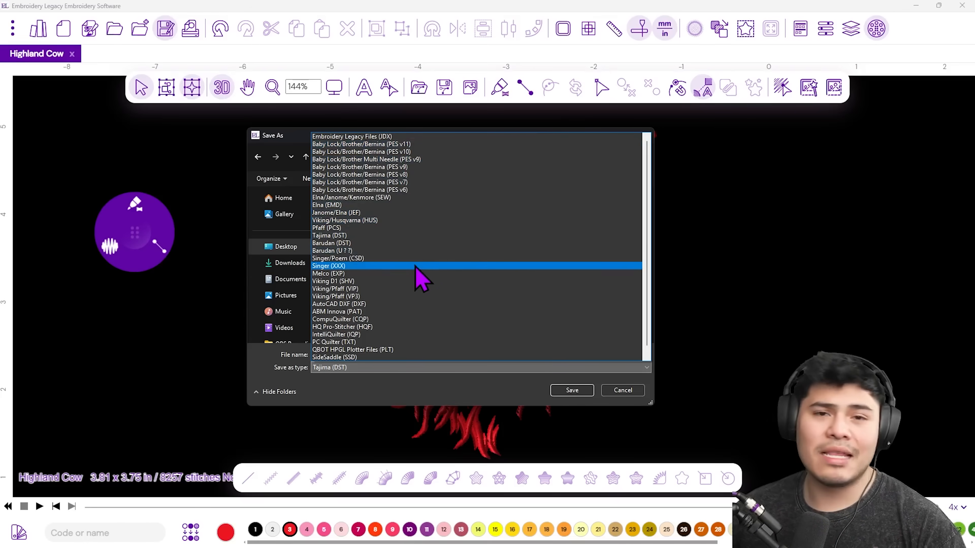
left_click(380, 236)
left_click(572, 390)
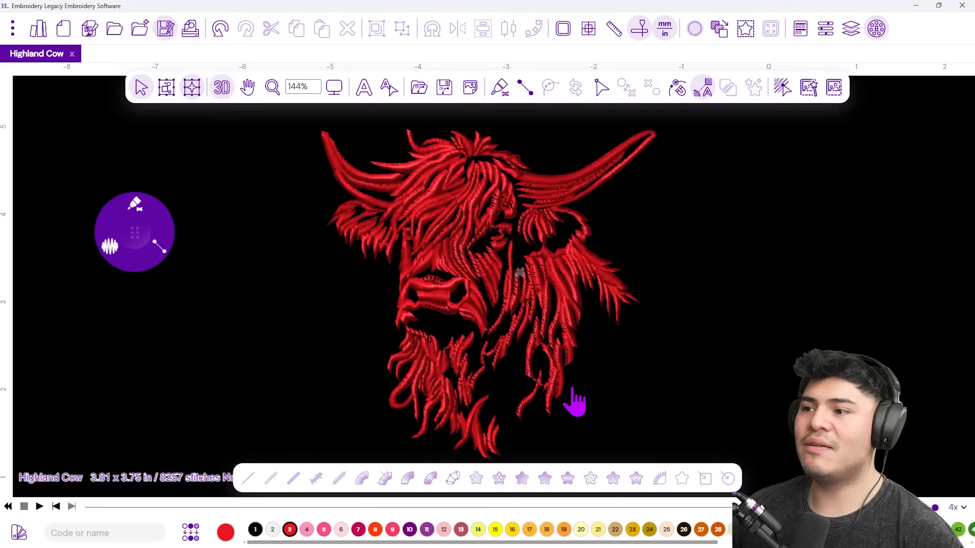